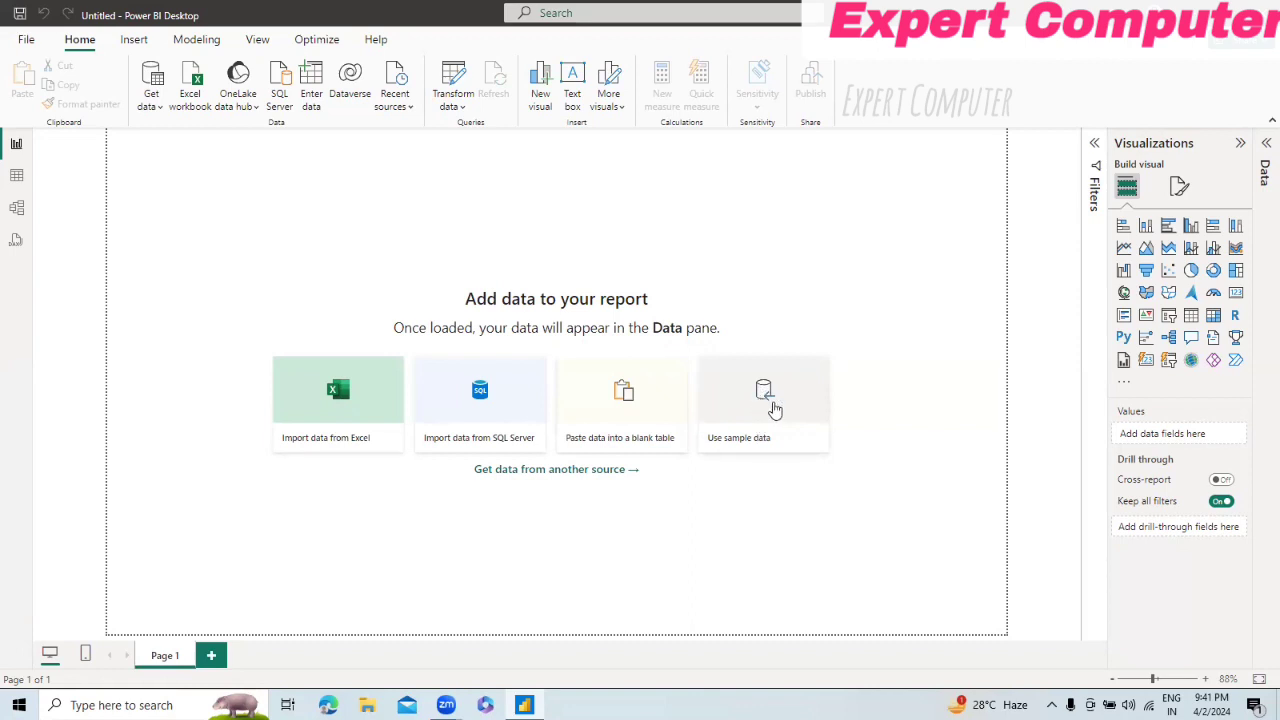
Step: Load the financials table from the built-in sample data into the report and apply the pending query changes
click(772, 408)
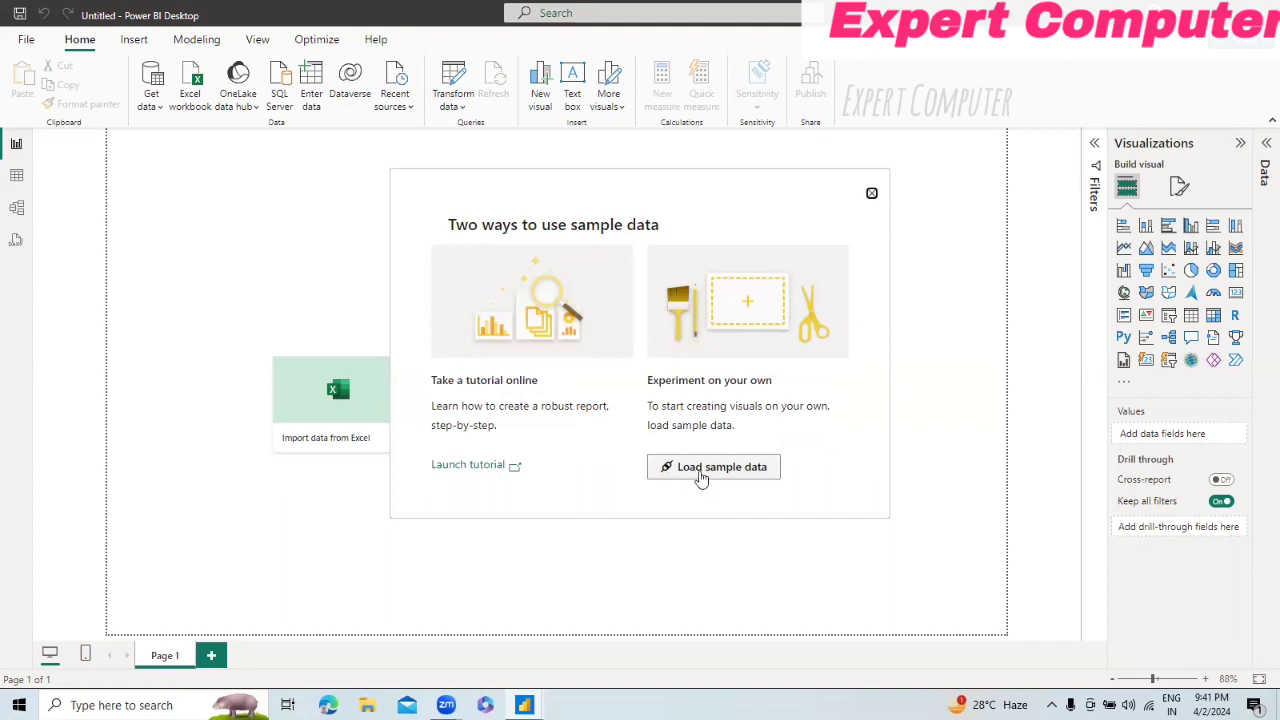
click(701, 476)
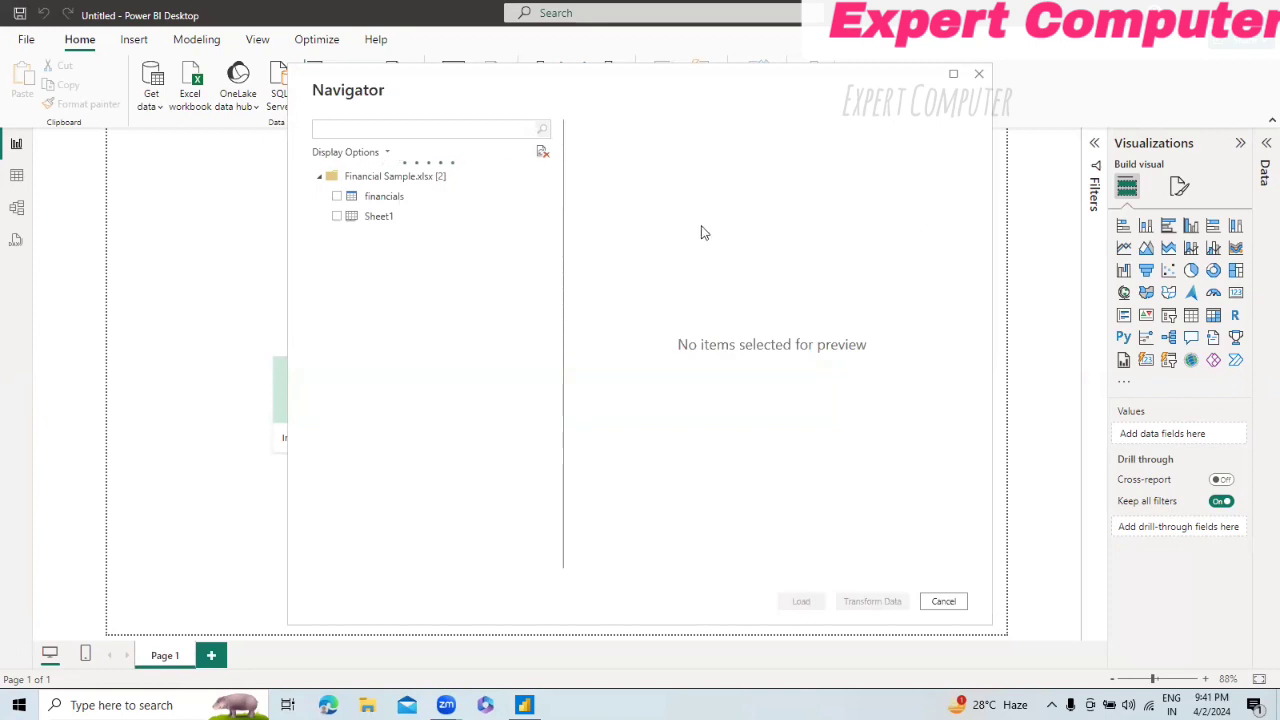
click(338, 197)
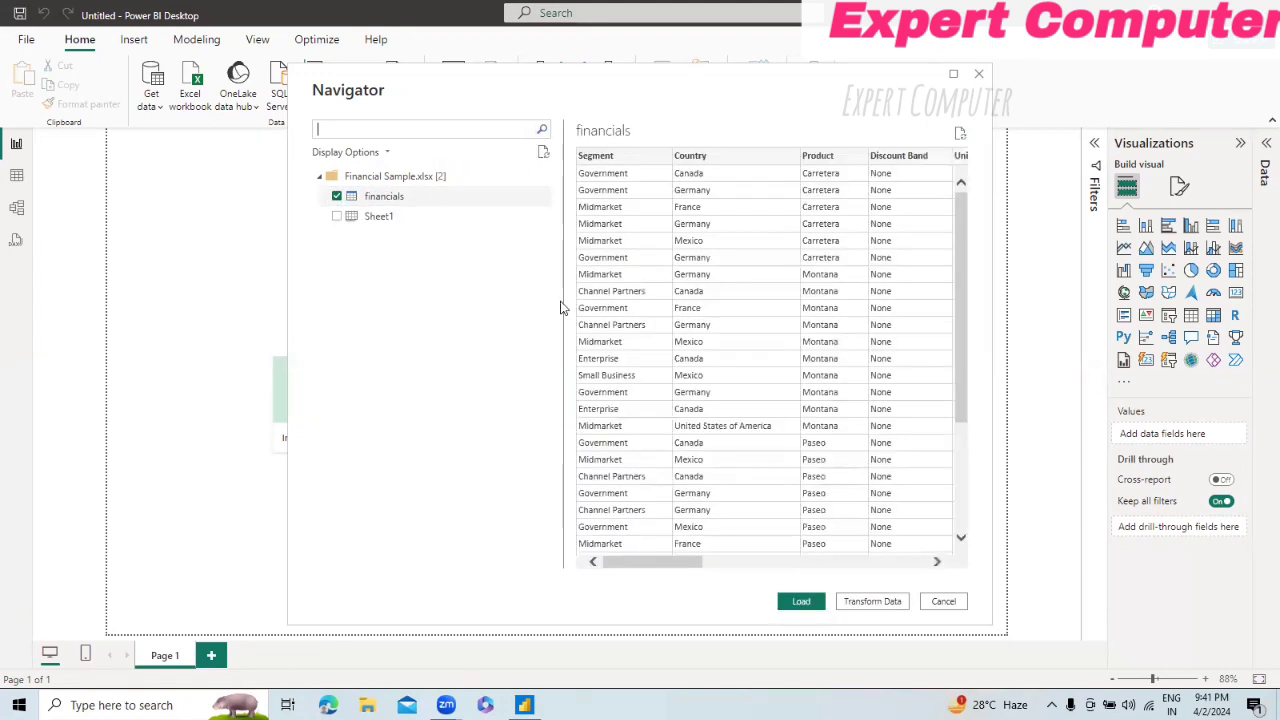
click(798, 603)
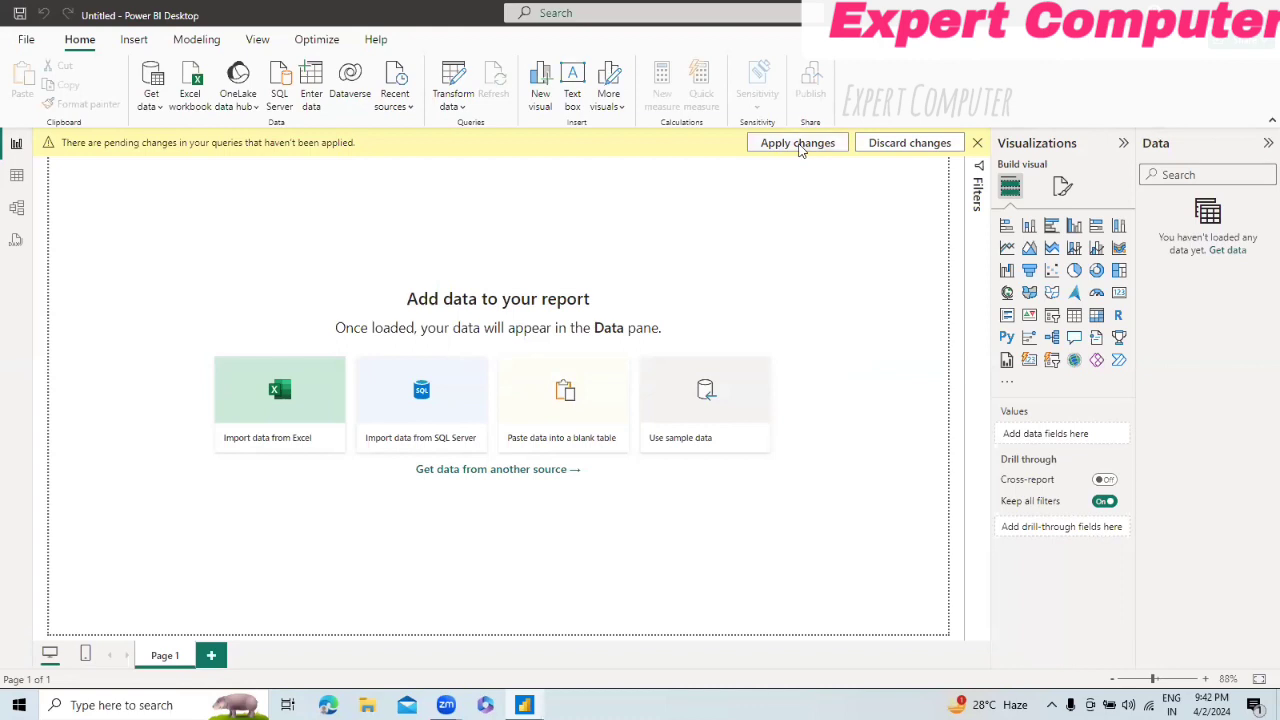
click(799, 149)
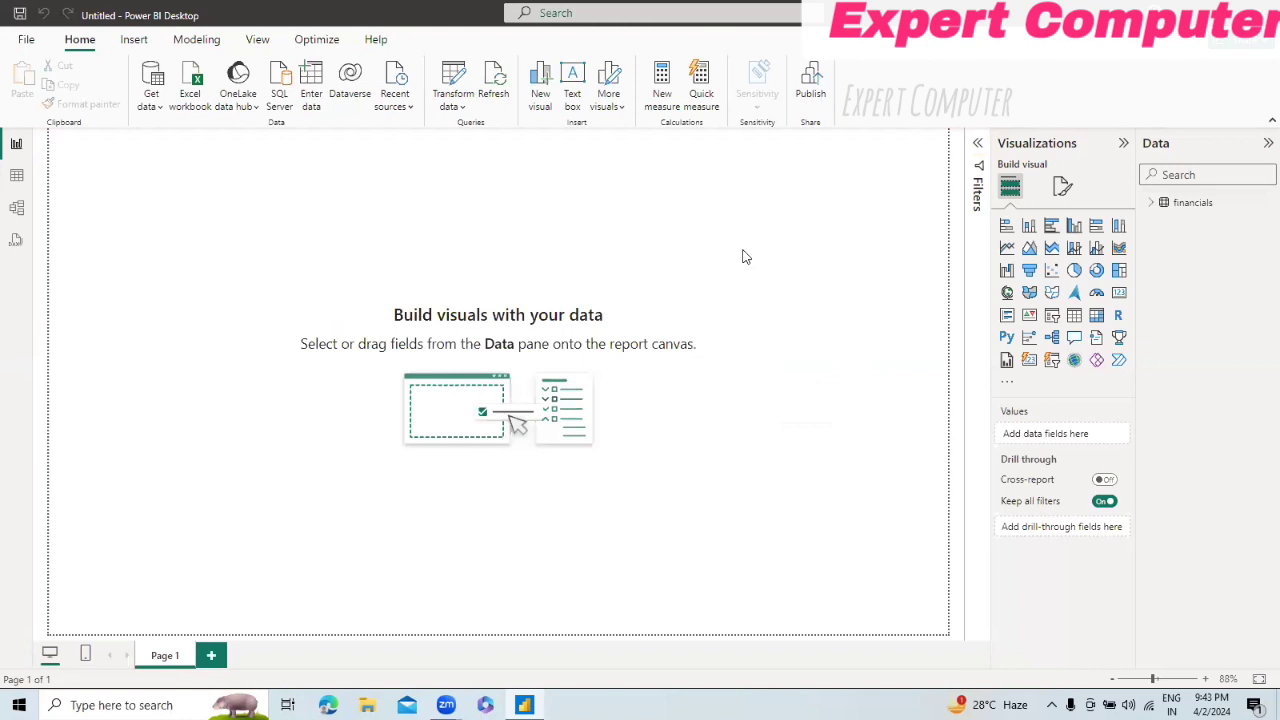
Step: Open the financials query in the Power Query Editor and review its Source, Navigation and Changed Type steps and its columns
click(457, 112)
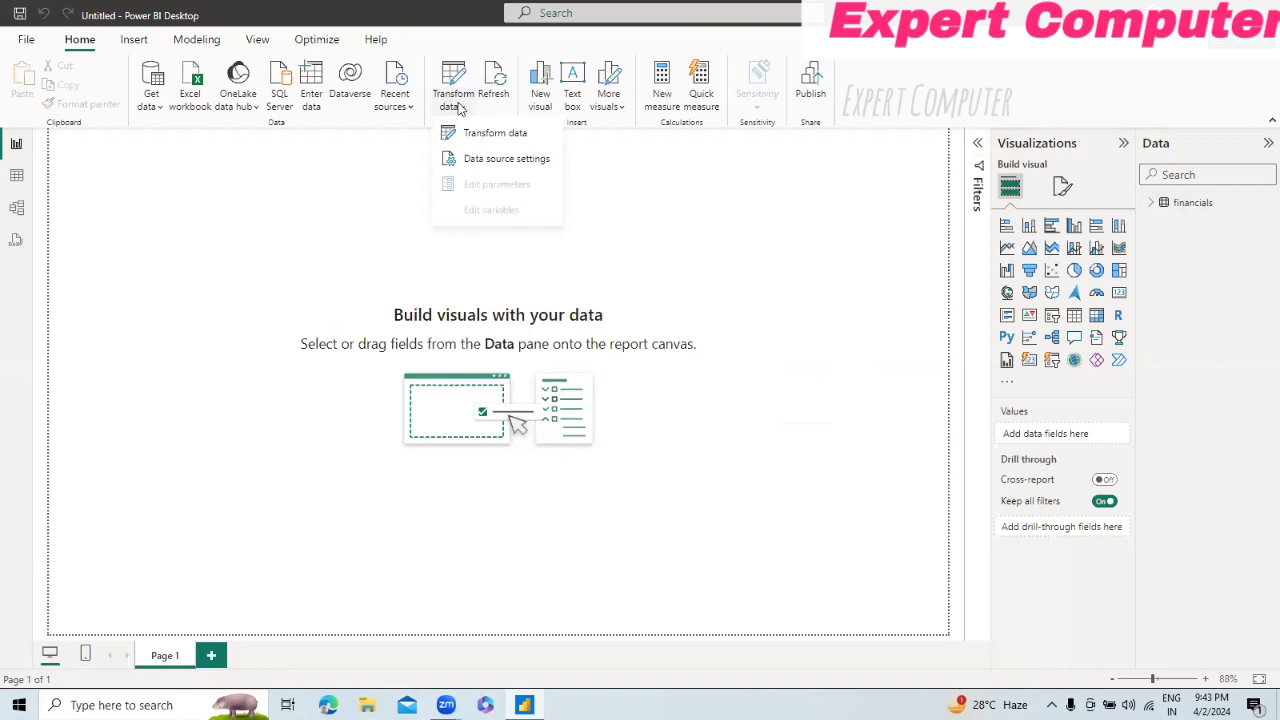
click(501, 140)
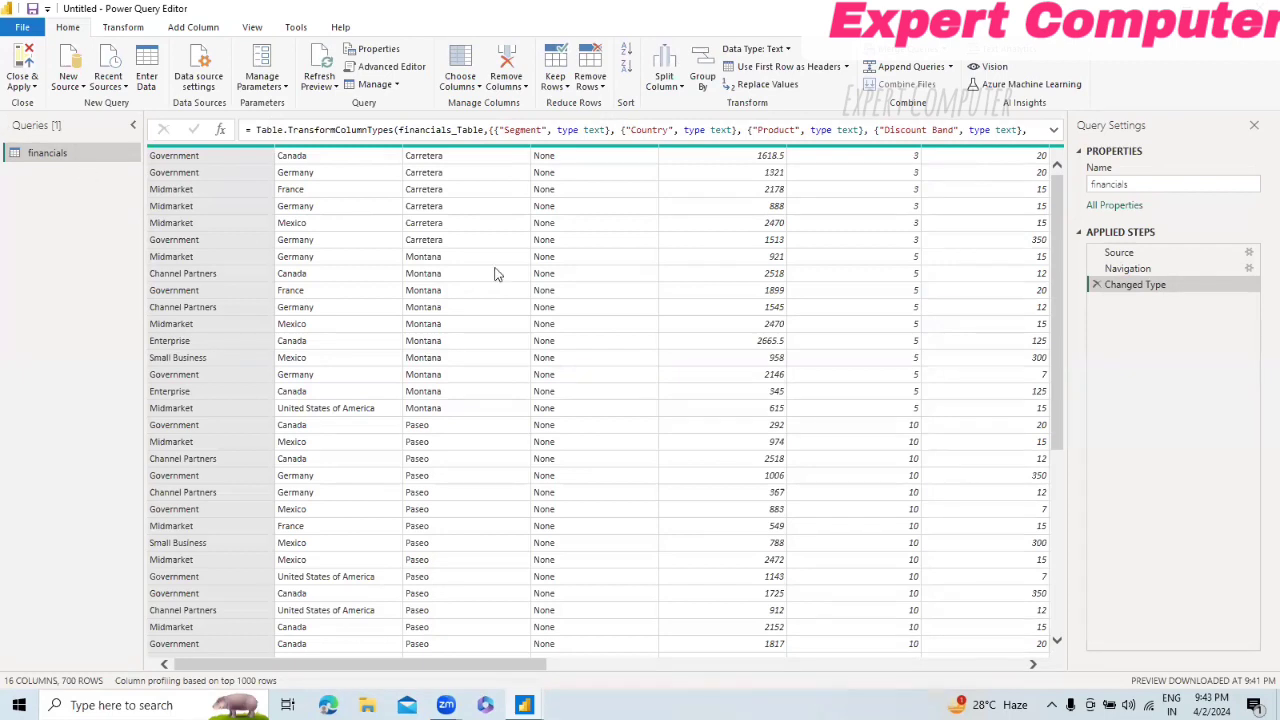
click(1126, 269)
click(1134, 255)
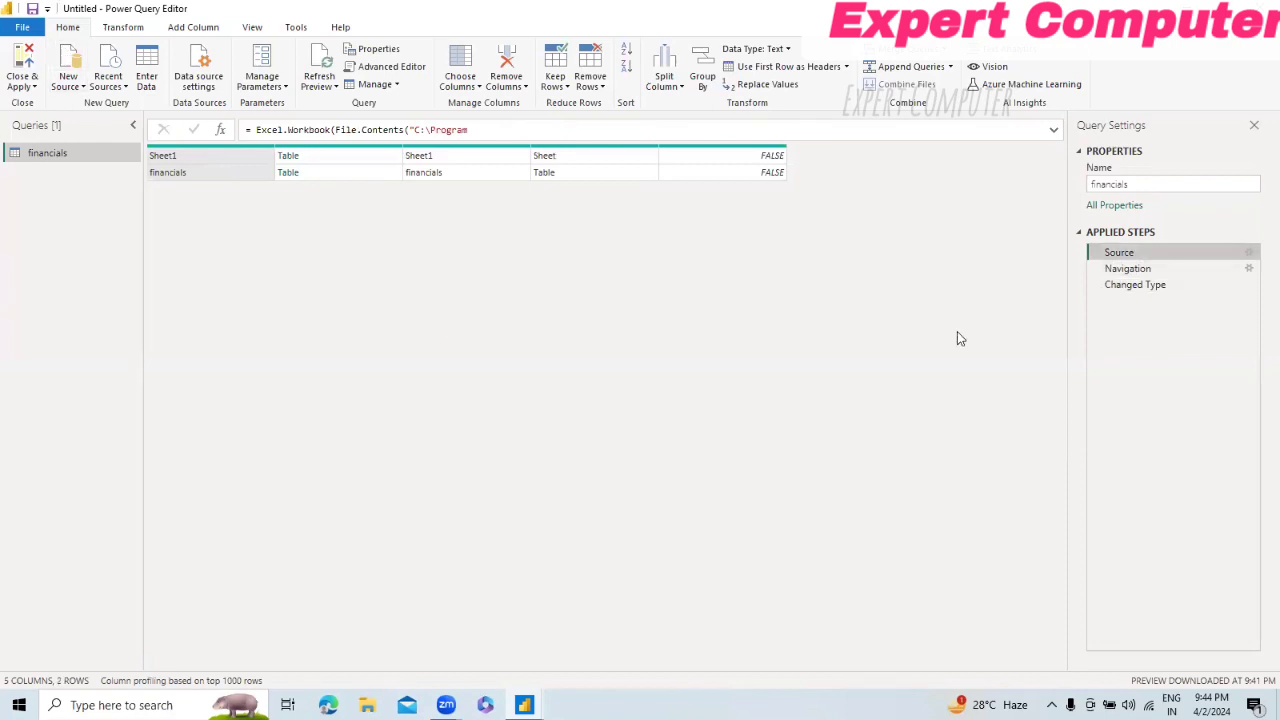
click(1140, 285)
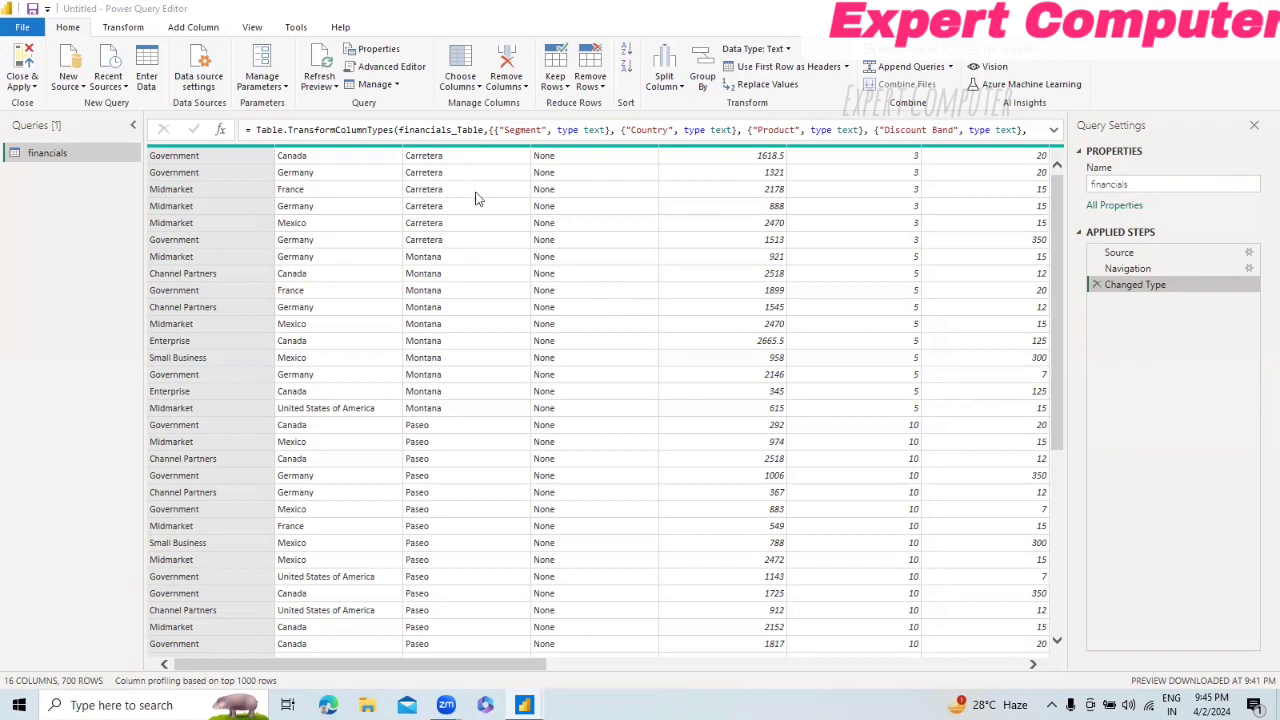
click(306, 158)
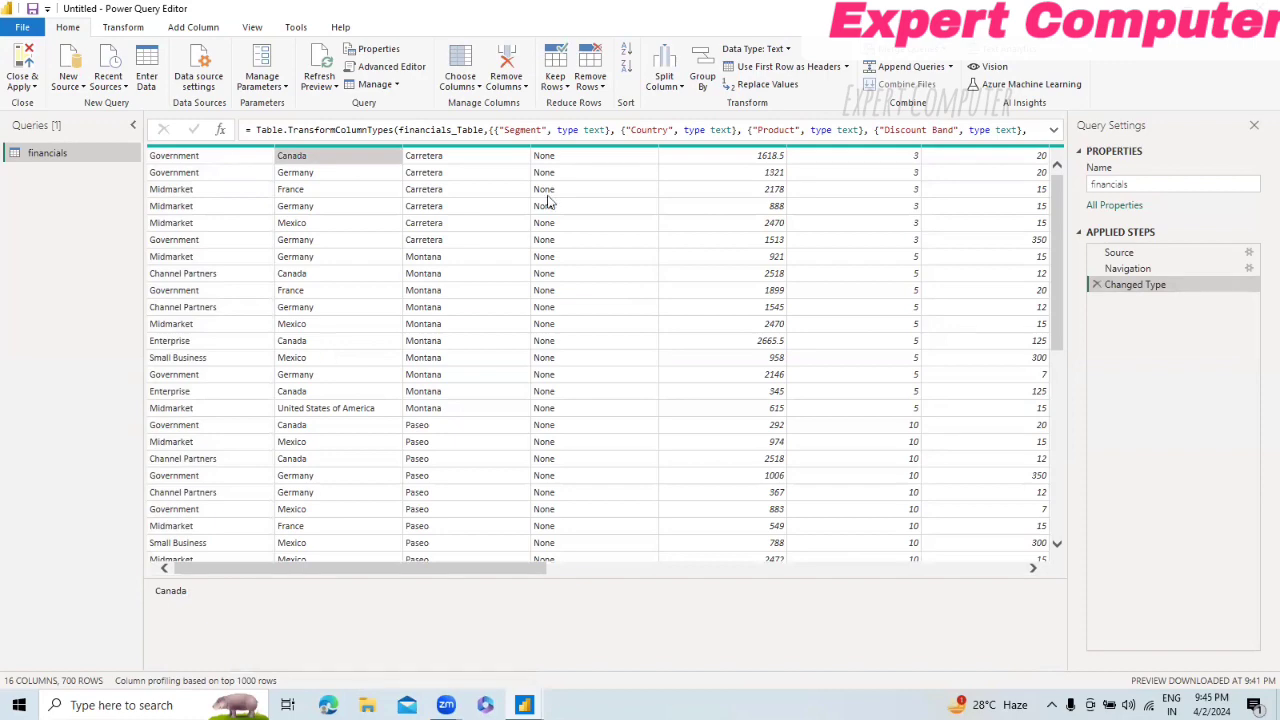
drag(504, 567, 1035, 533)
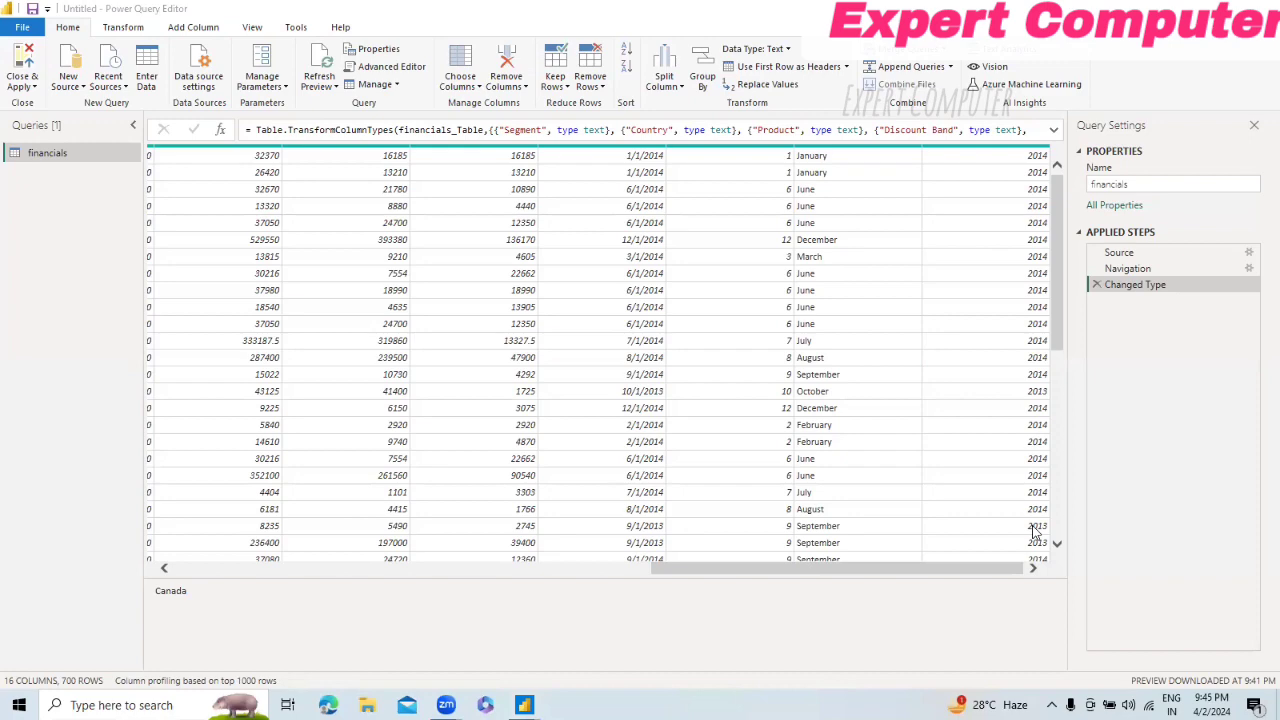
Step: Return to the report window and show the financials table in Table view with its field list expanded
key(alt+Tab)
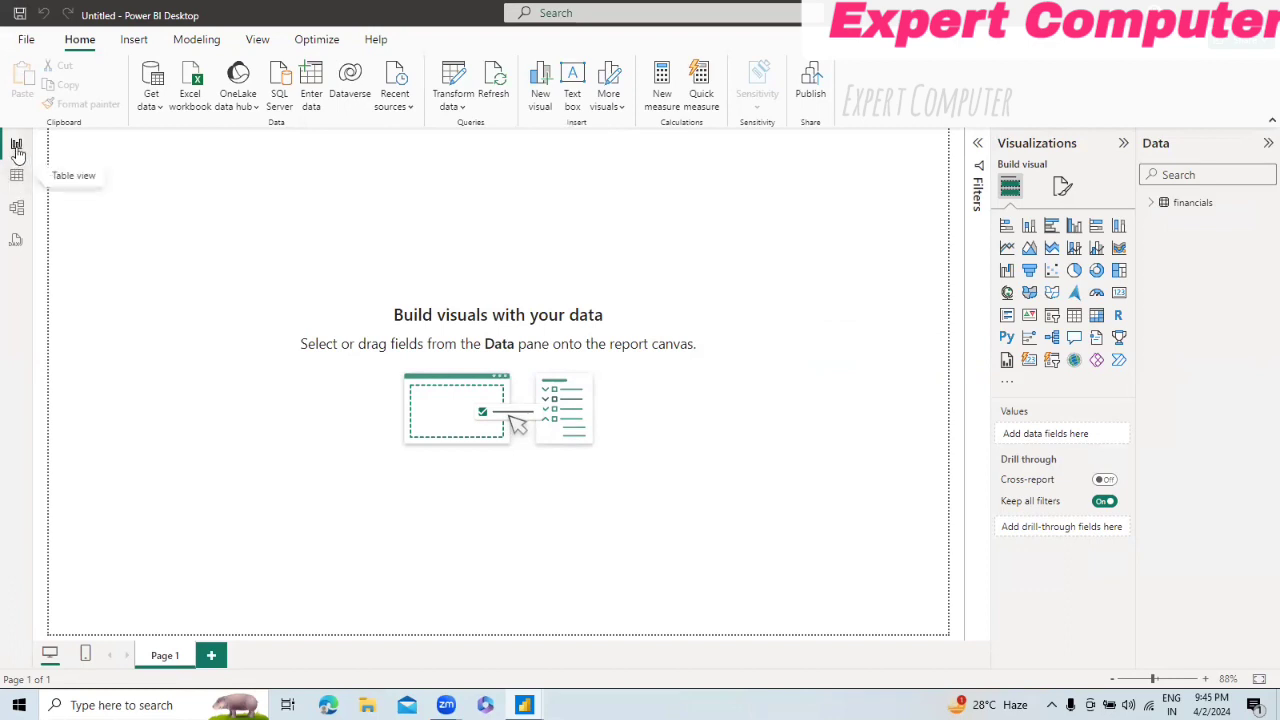
click(16, 178)
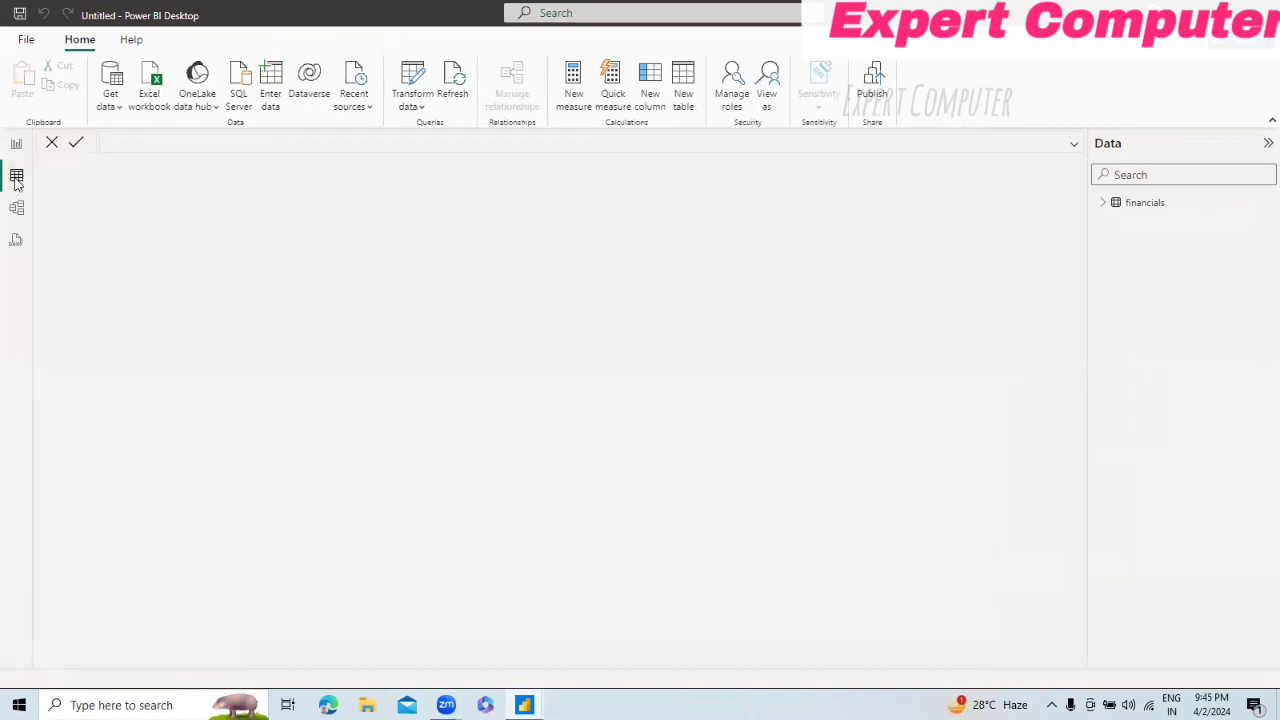
click(1103, 206)
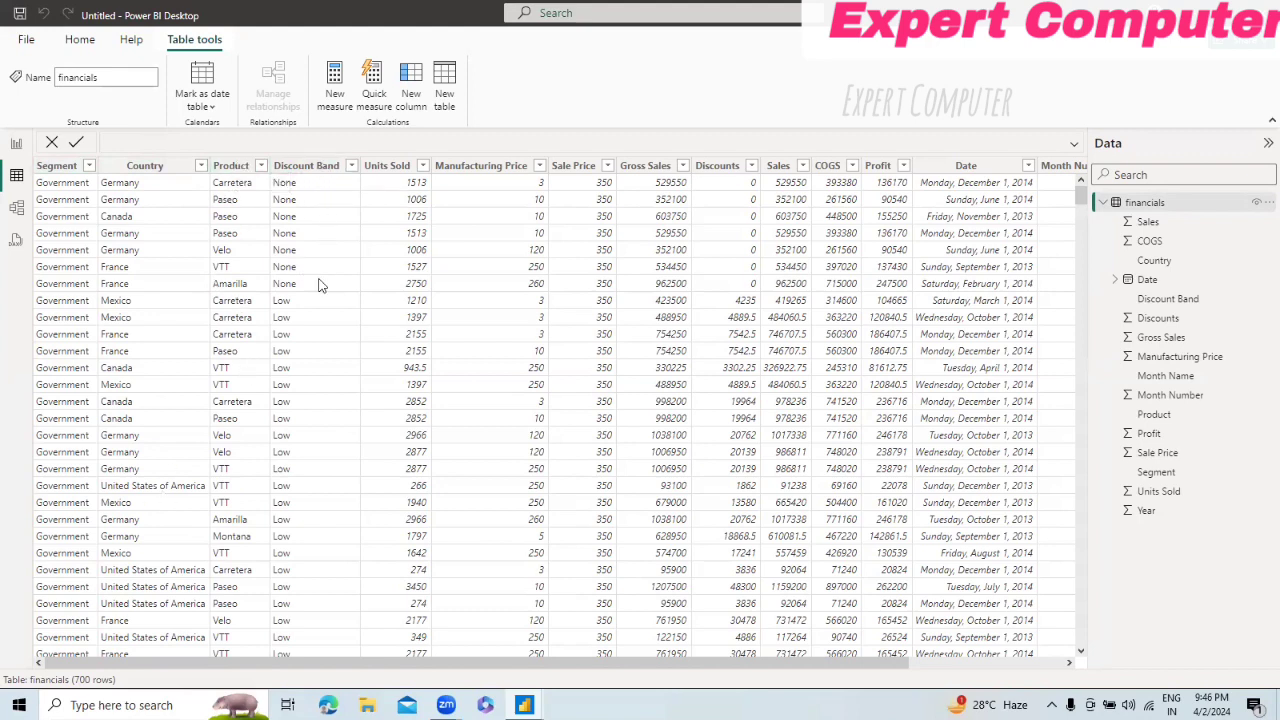
Step: Check the distinct filter values of the Discount Band and Segment columns without applying a filter
click(351, 168)
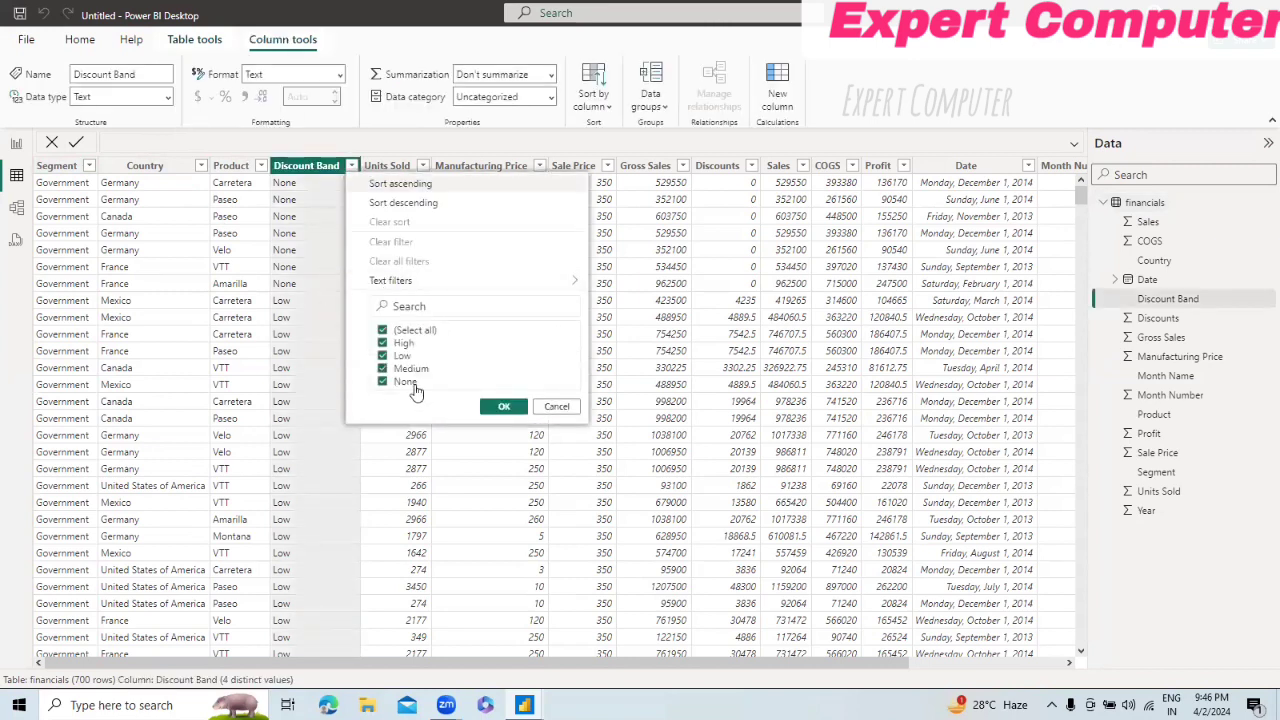
click(556, 406)
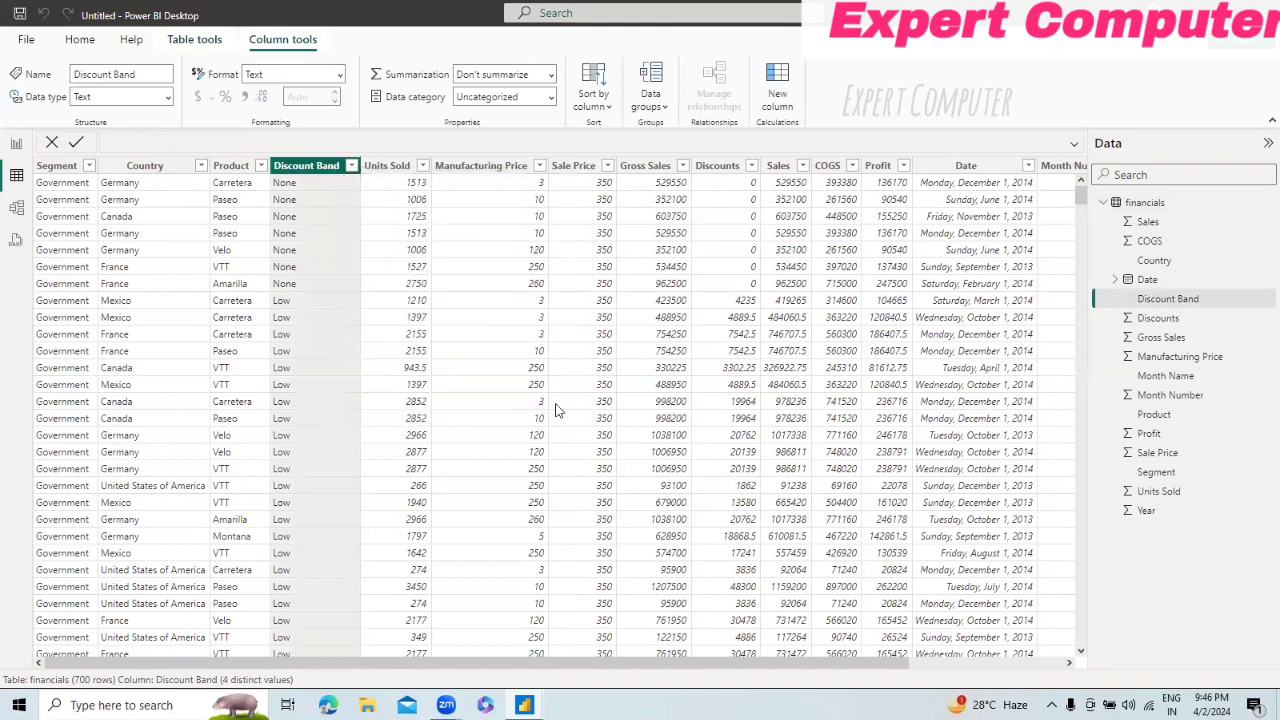
click(395, 170)
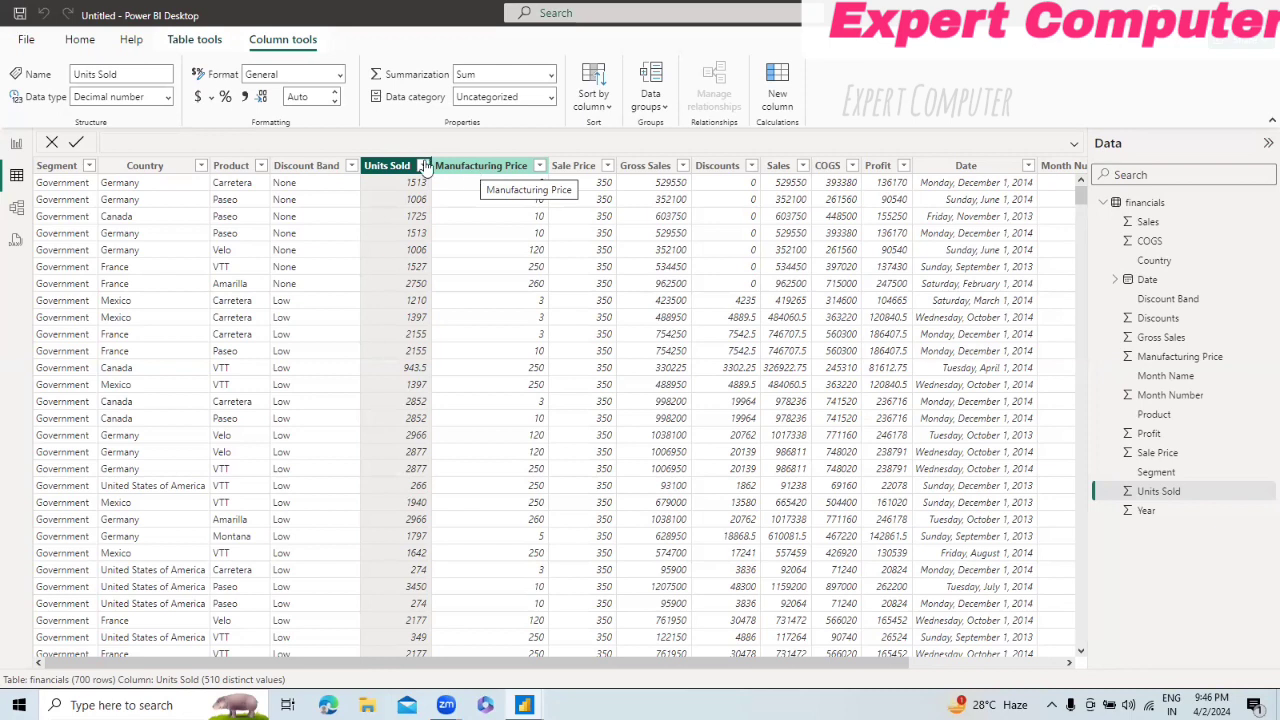
click(60, 166)
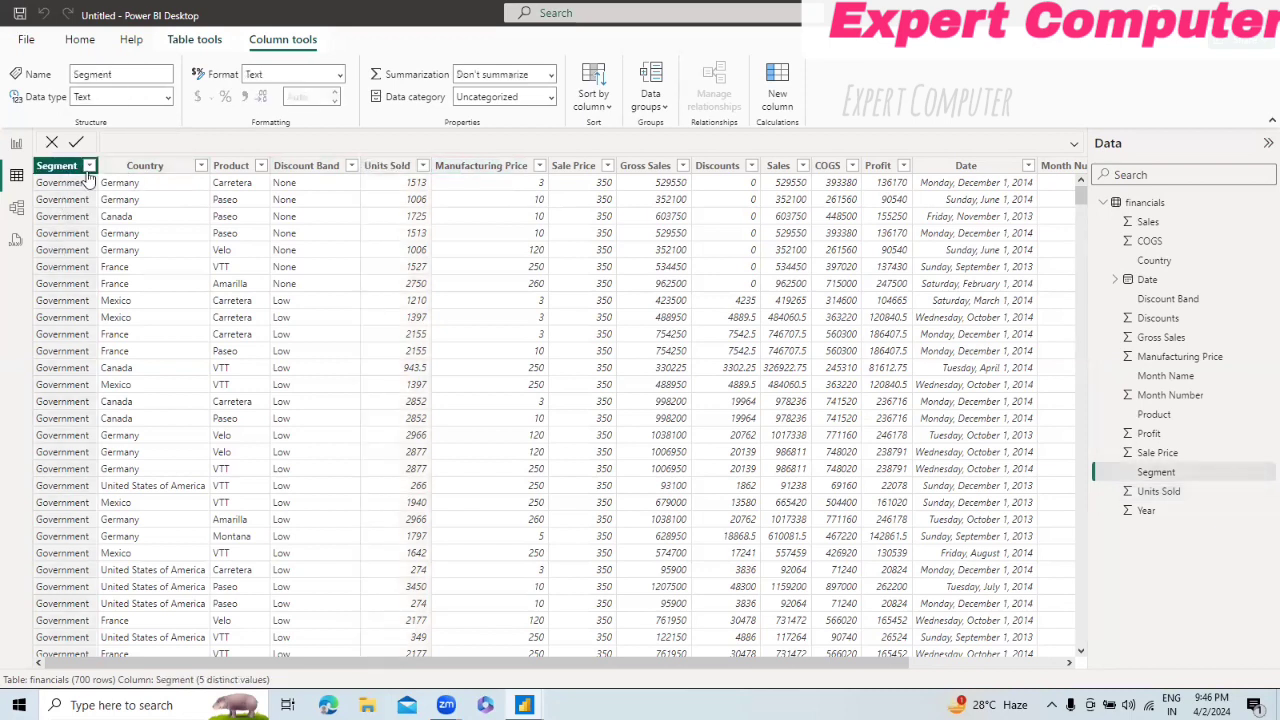
click(89, 166)
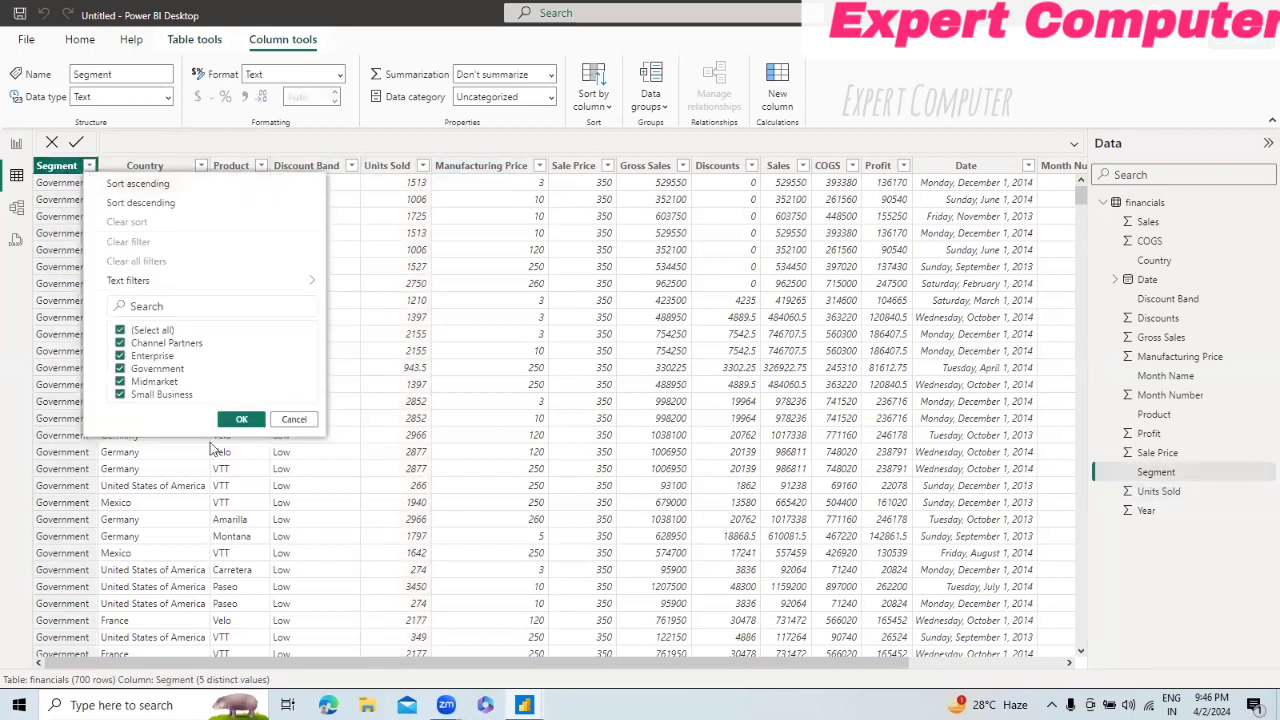
click(314, 419)
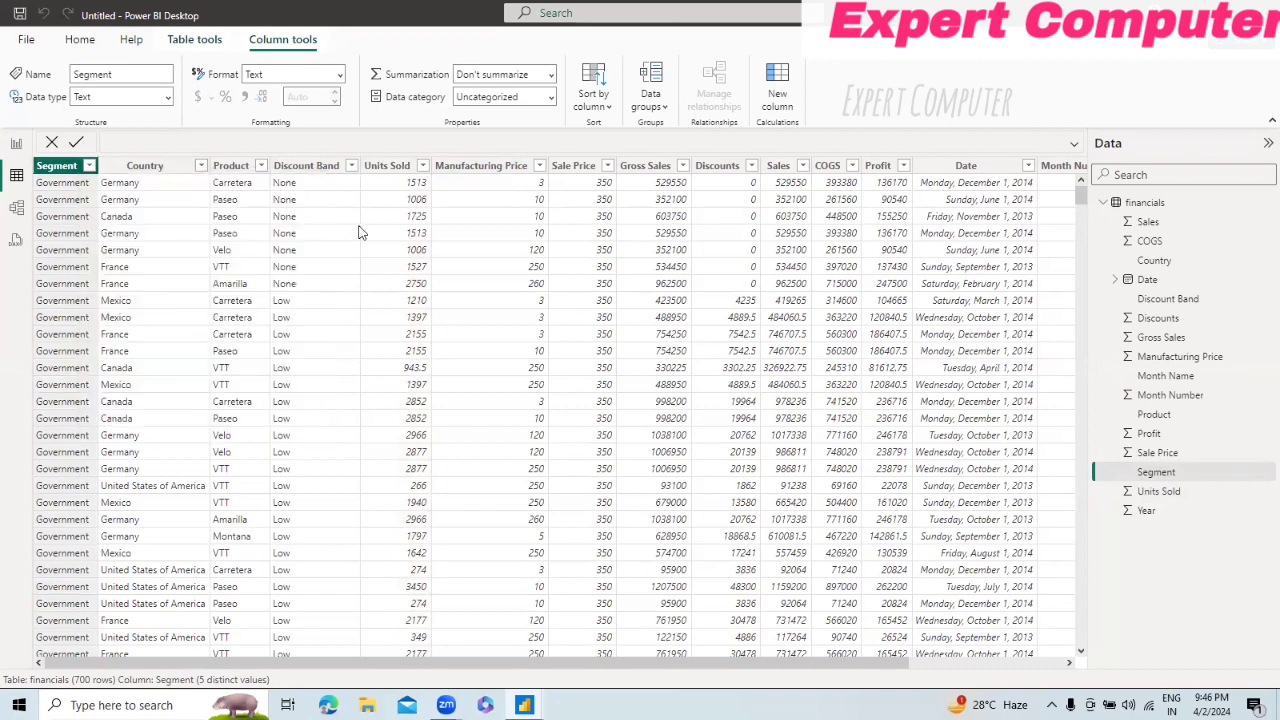
Step: Inspect the Segment, Country, Product and Discount Band columns one after another
click(359, 232)
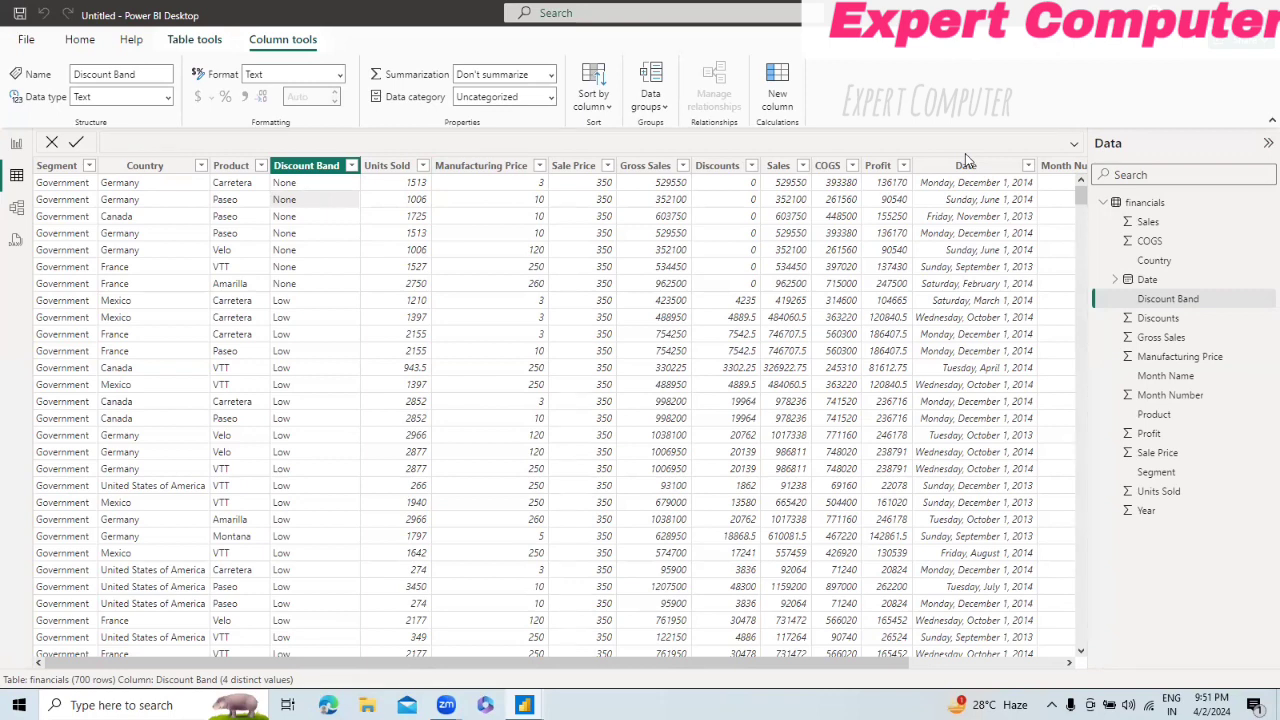
click(63, 170)
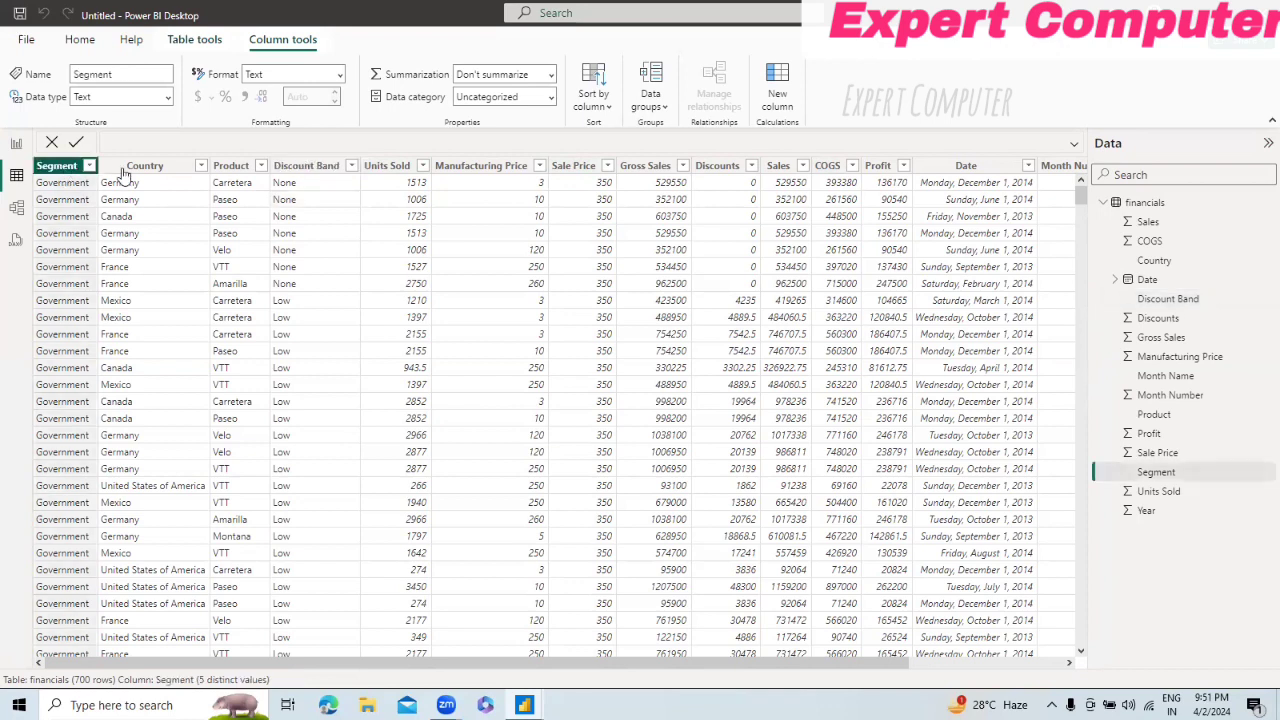
click(155, 172)
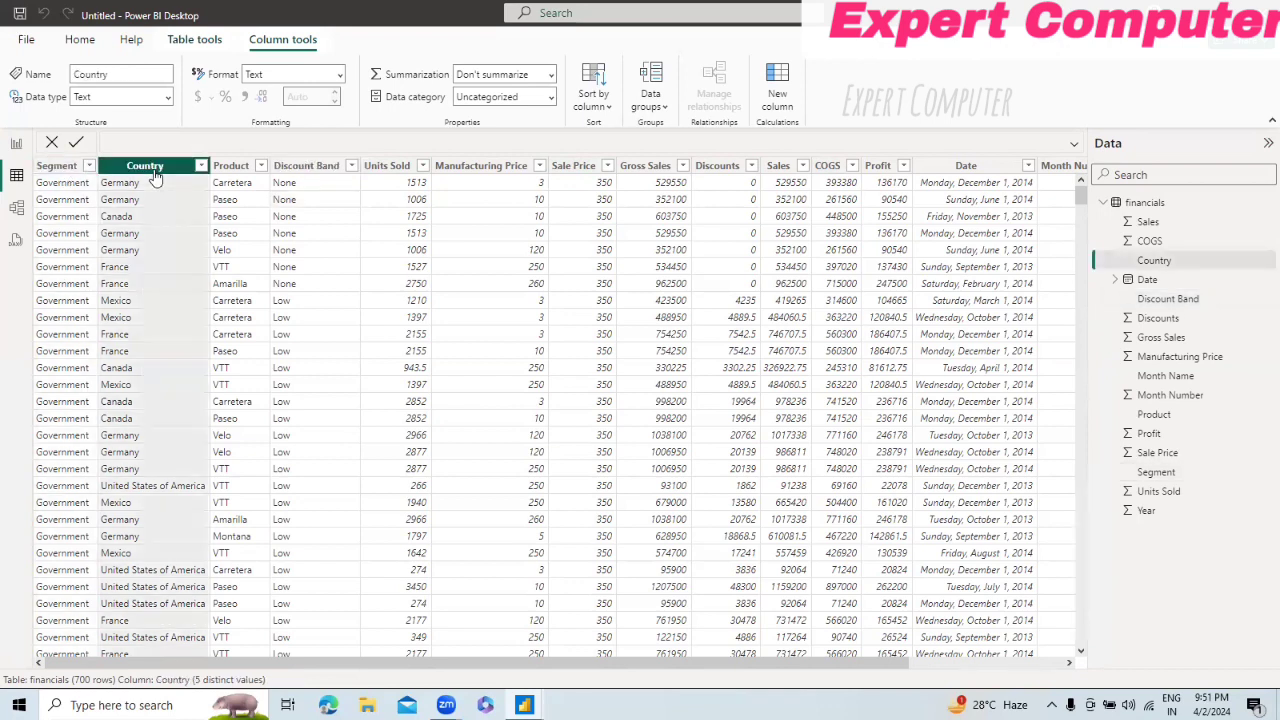
click(235, 167)
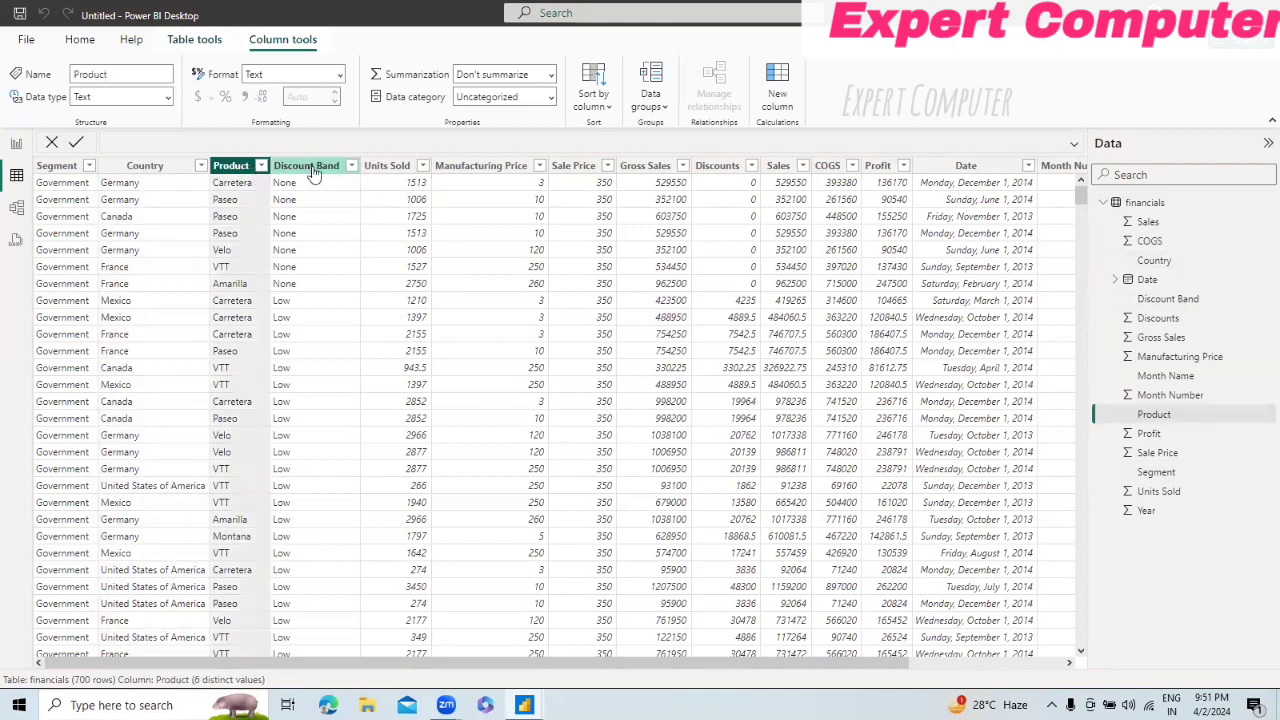
click(306, 166)
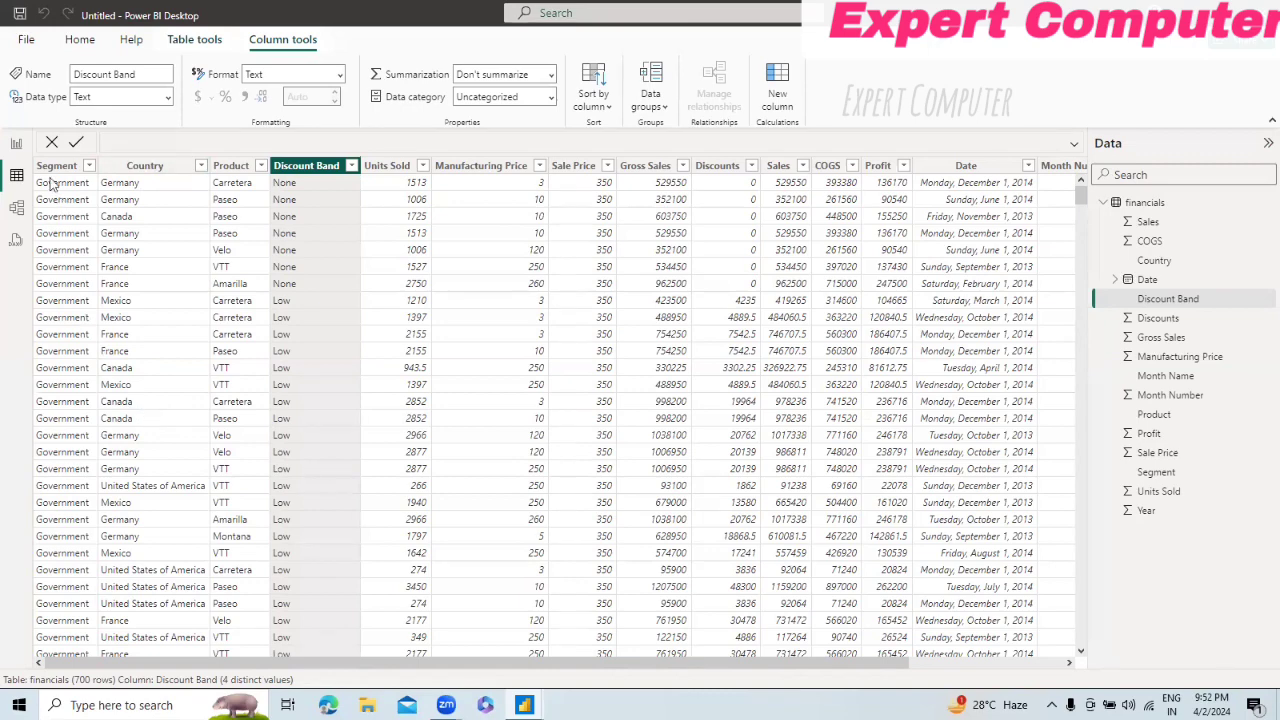
Step: Add a clustered bar chart to the report page and enlarge it, with the financials fields listed
click(16, 146)
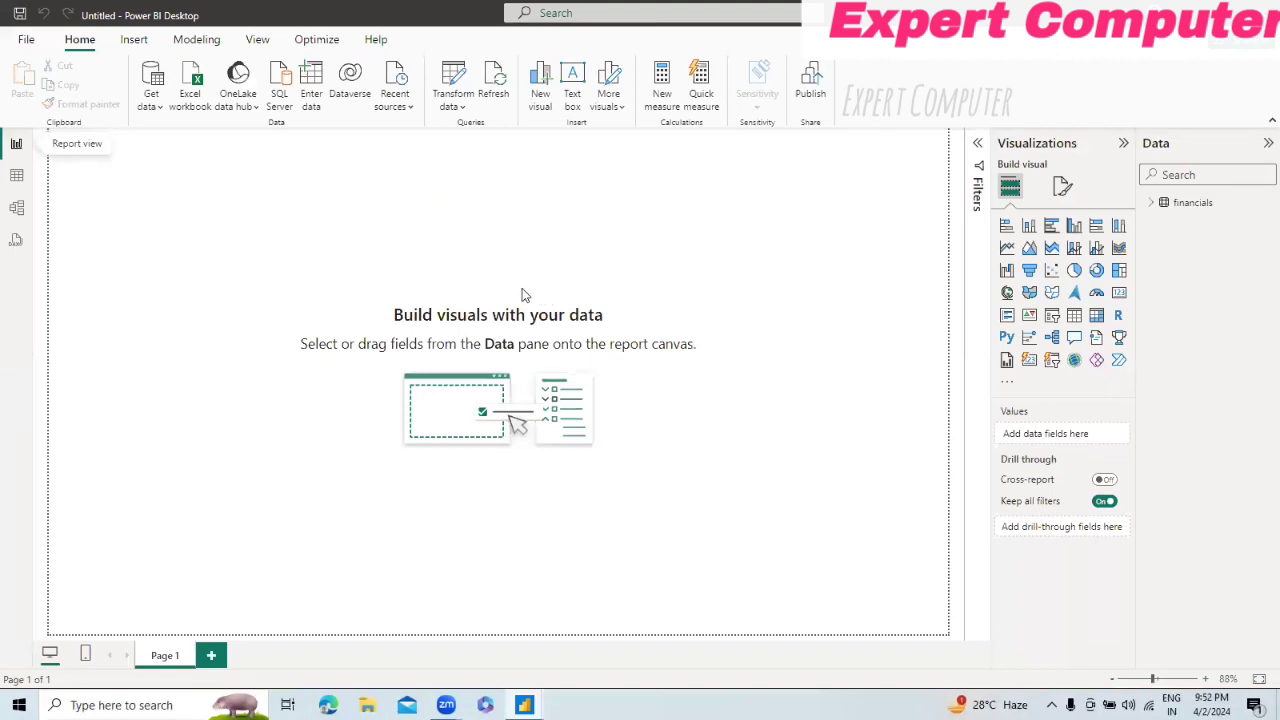
click(1148, 203)
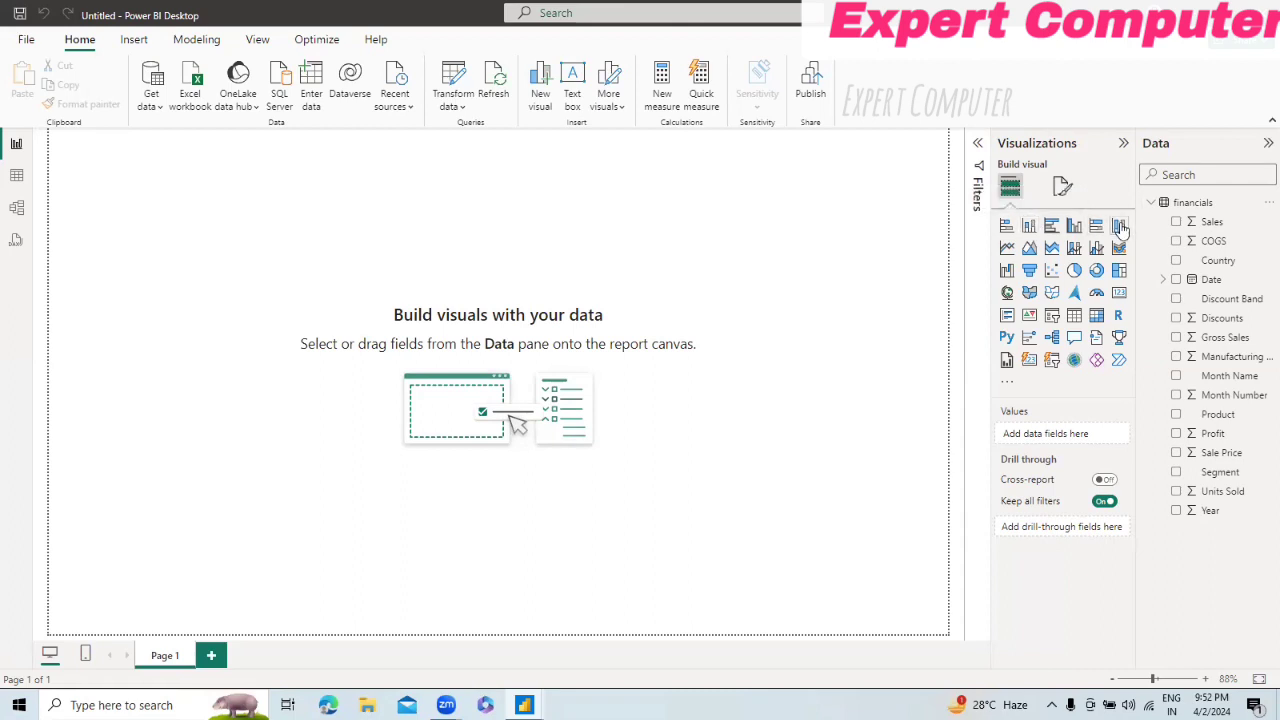
click(1051, 227)
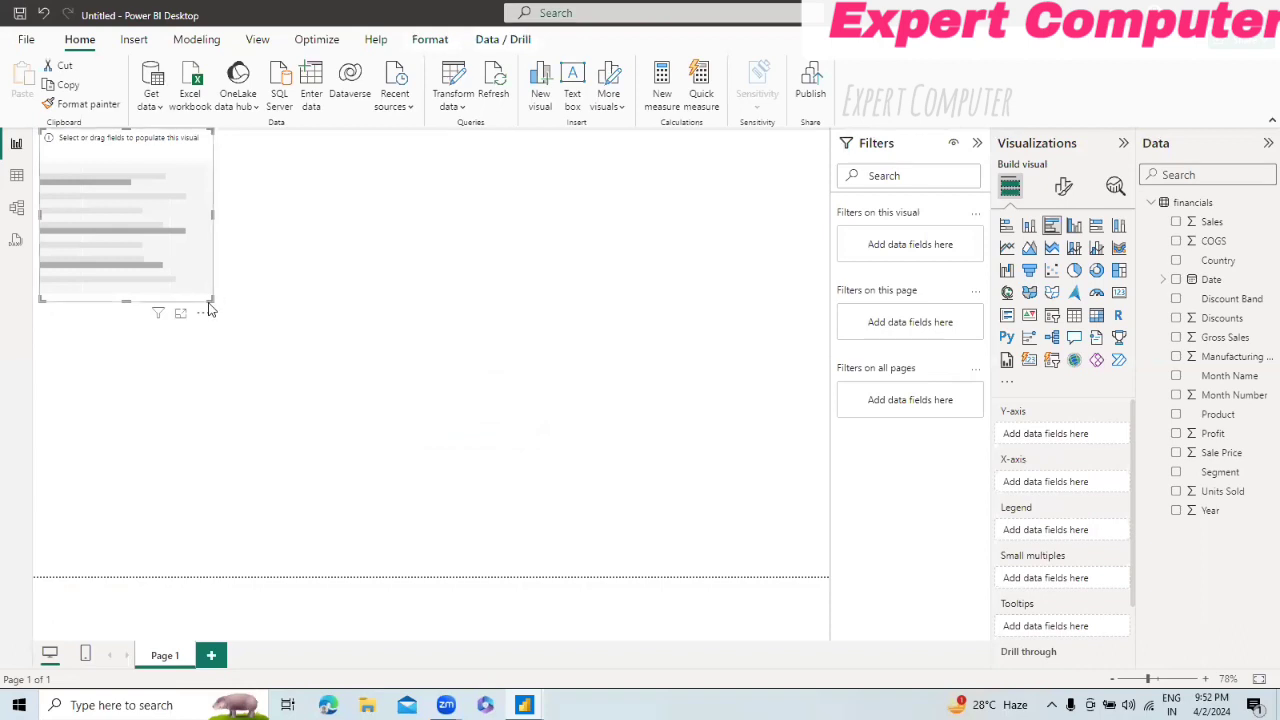
drag(206, 299, 424, 397)
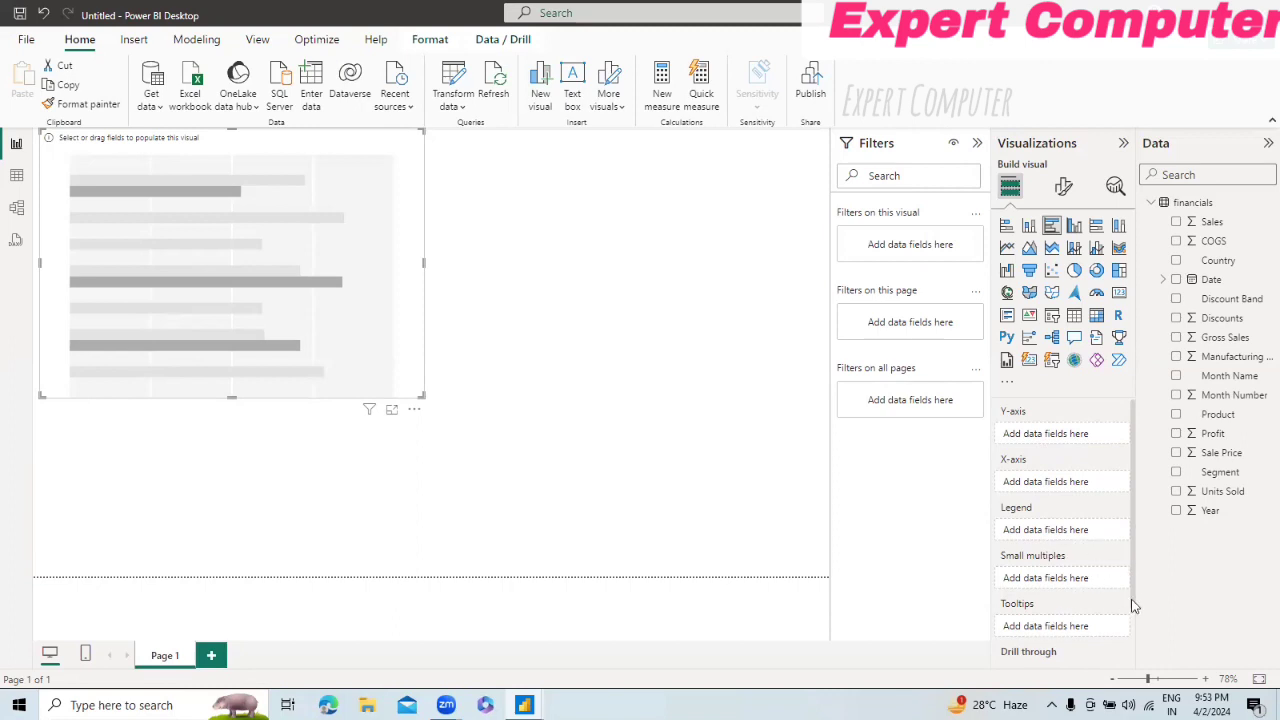
Step: Plot Sales on the chart's X-axis and Segment on its Y-axis
drag(1133, 607, 1132, 636)
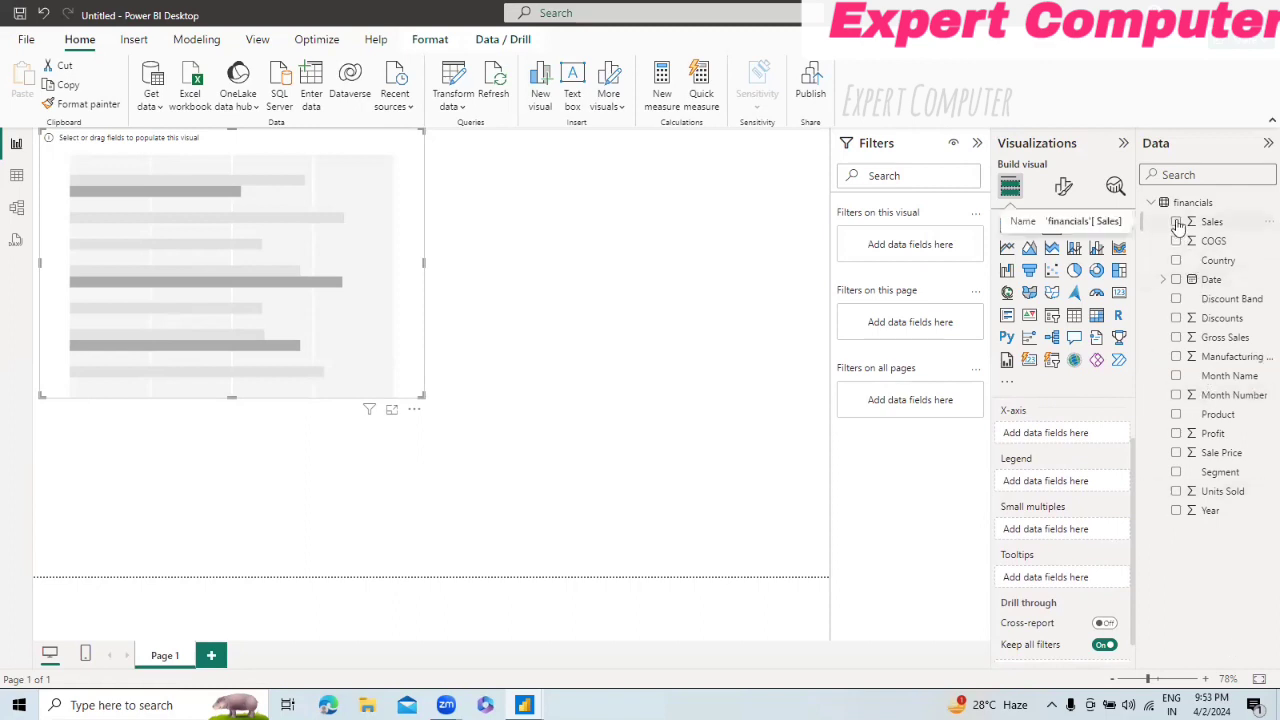
click(1177, 223)
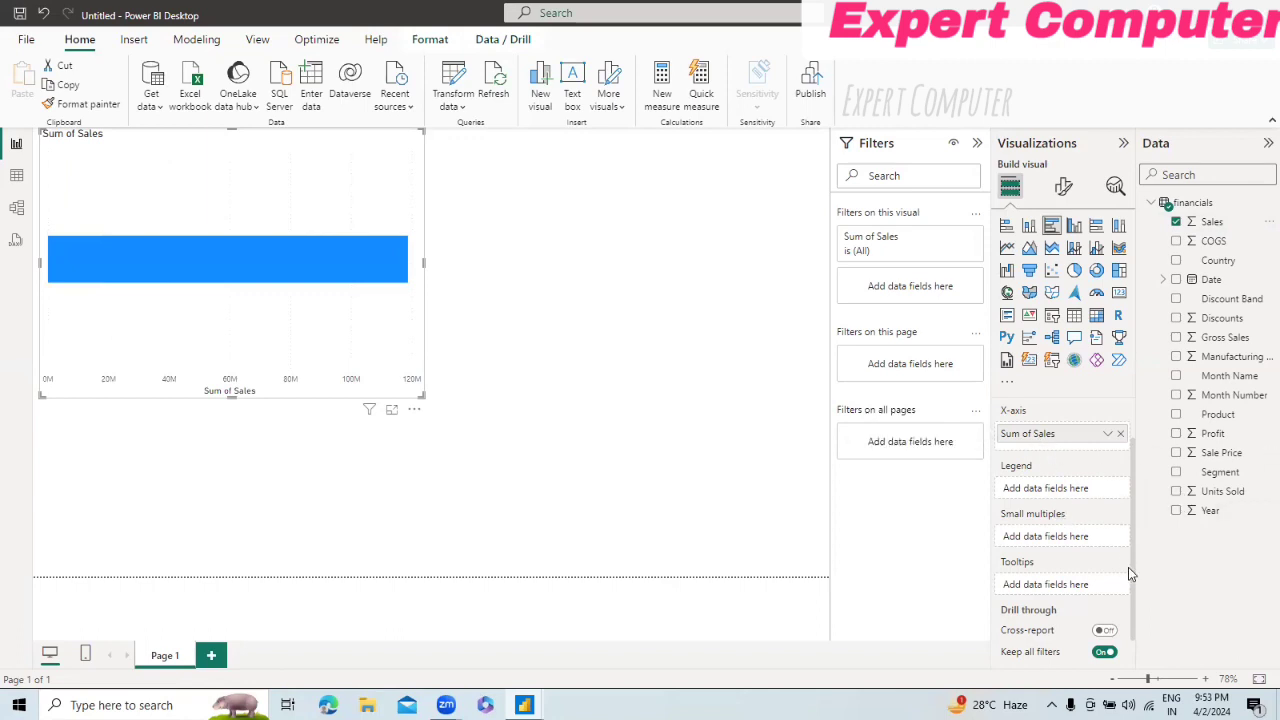
drag(1128, 567, 1130, 522)
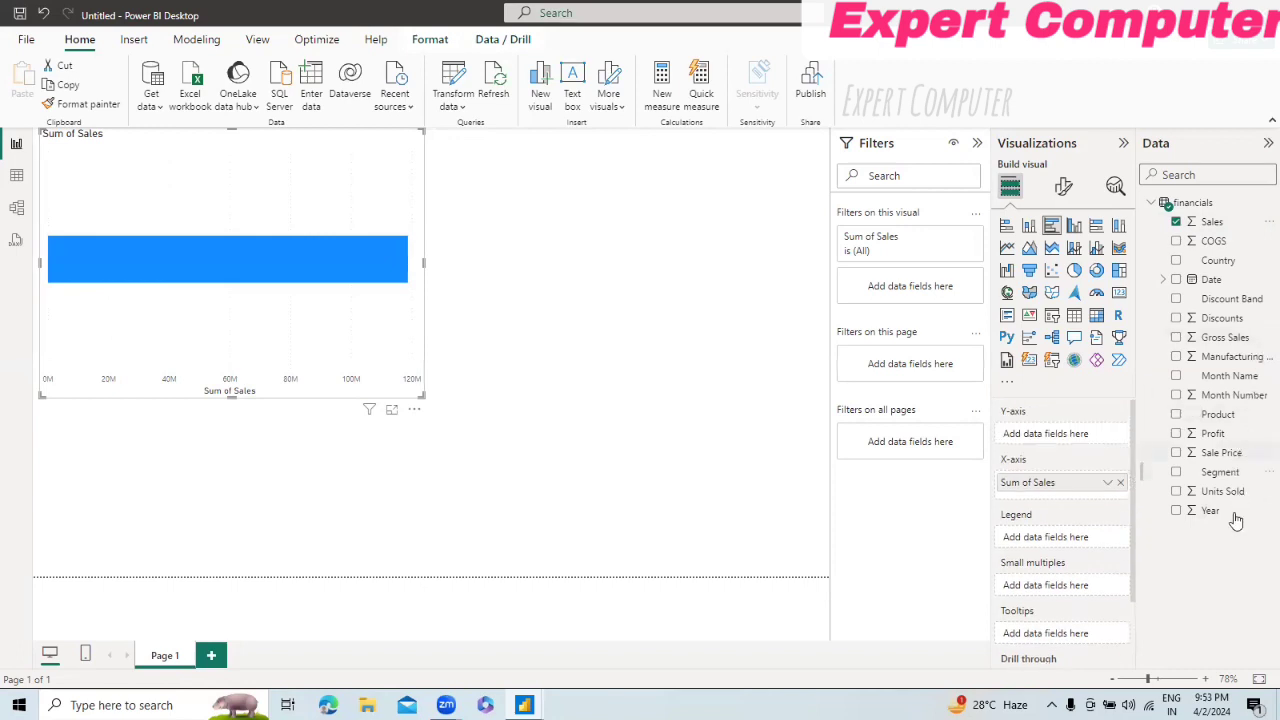
click(1177, 472)
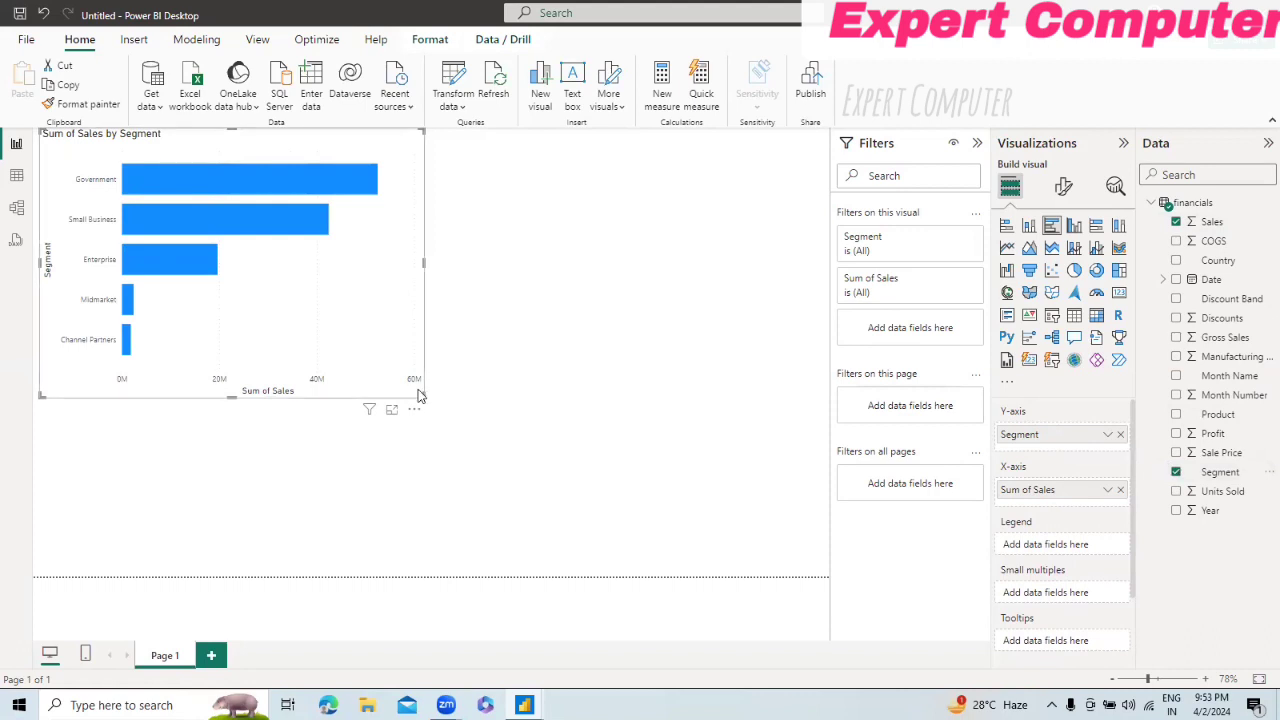
Step: Make the bar chart wider and slightly shorter, and add Discount Band as its legend
drag(420, 394, 504, 365)
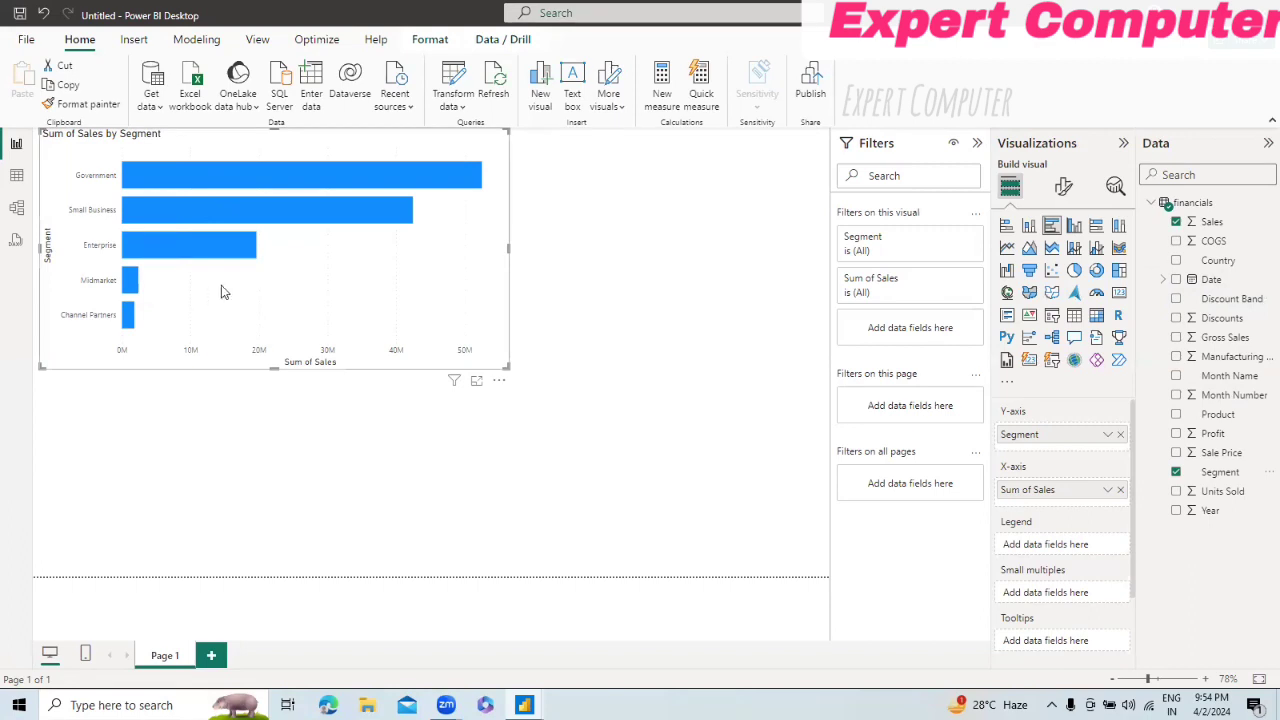
click(1177, 300)
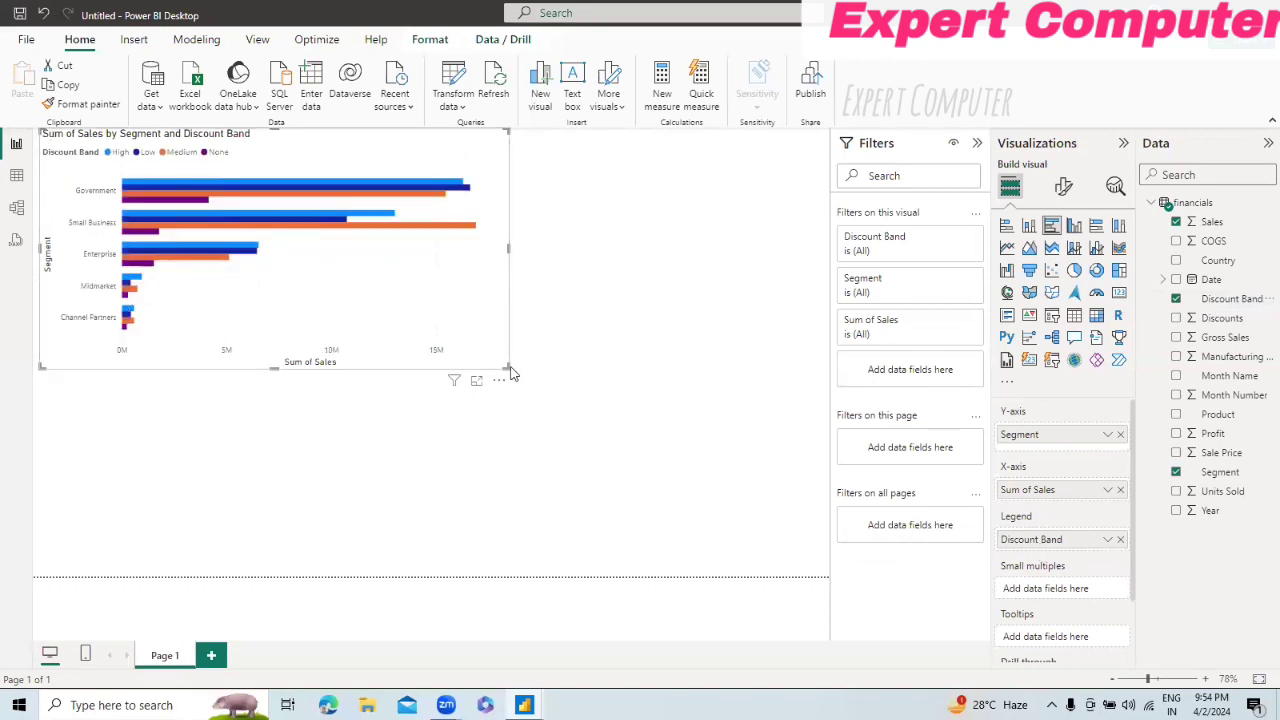
Step: Shrink the bar chart to about half the page width so there is room beside and below it
drag(505, 366, 676, 545)
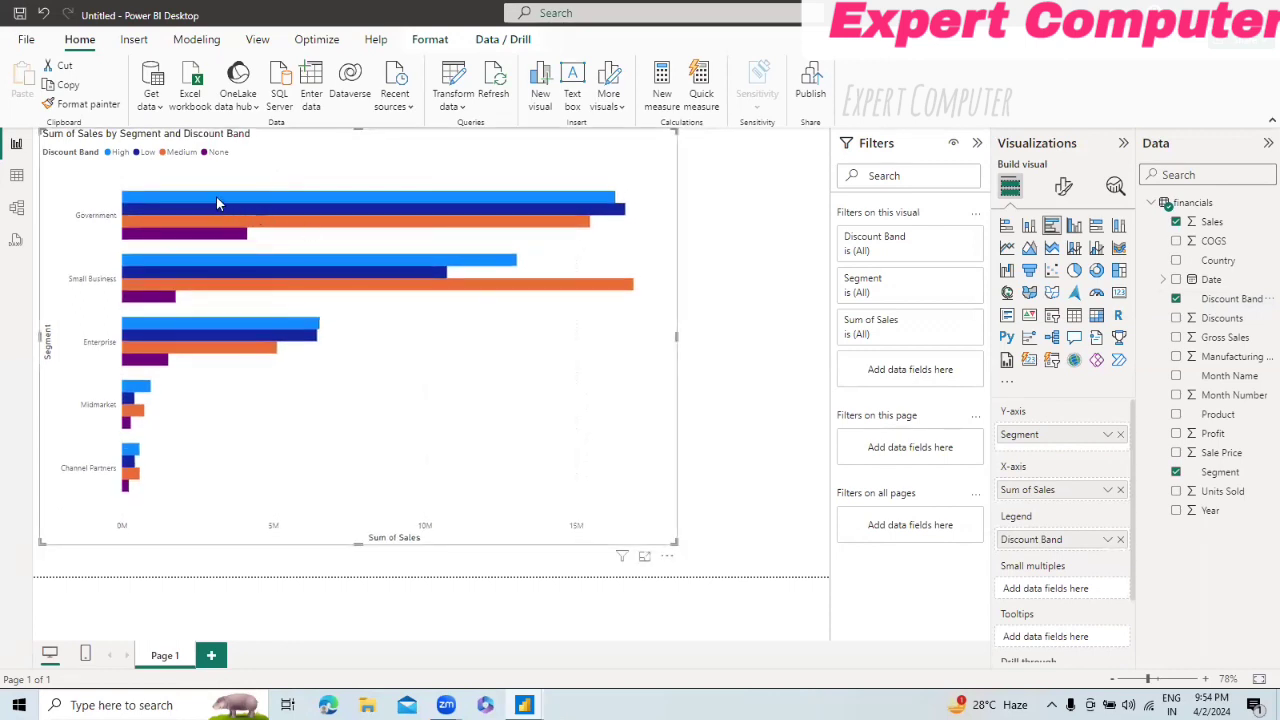
mouse_move(217, 200)
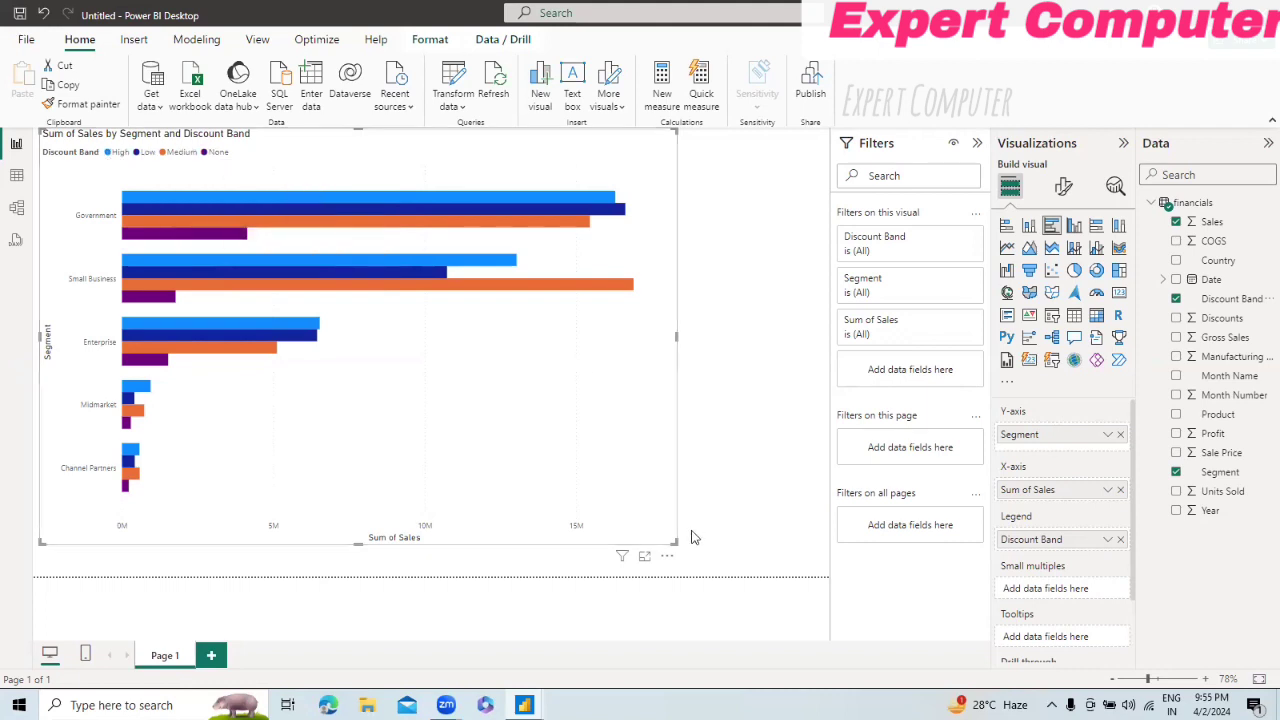
drag(675, 543, 413, 384)
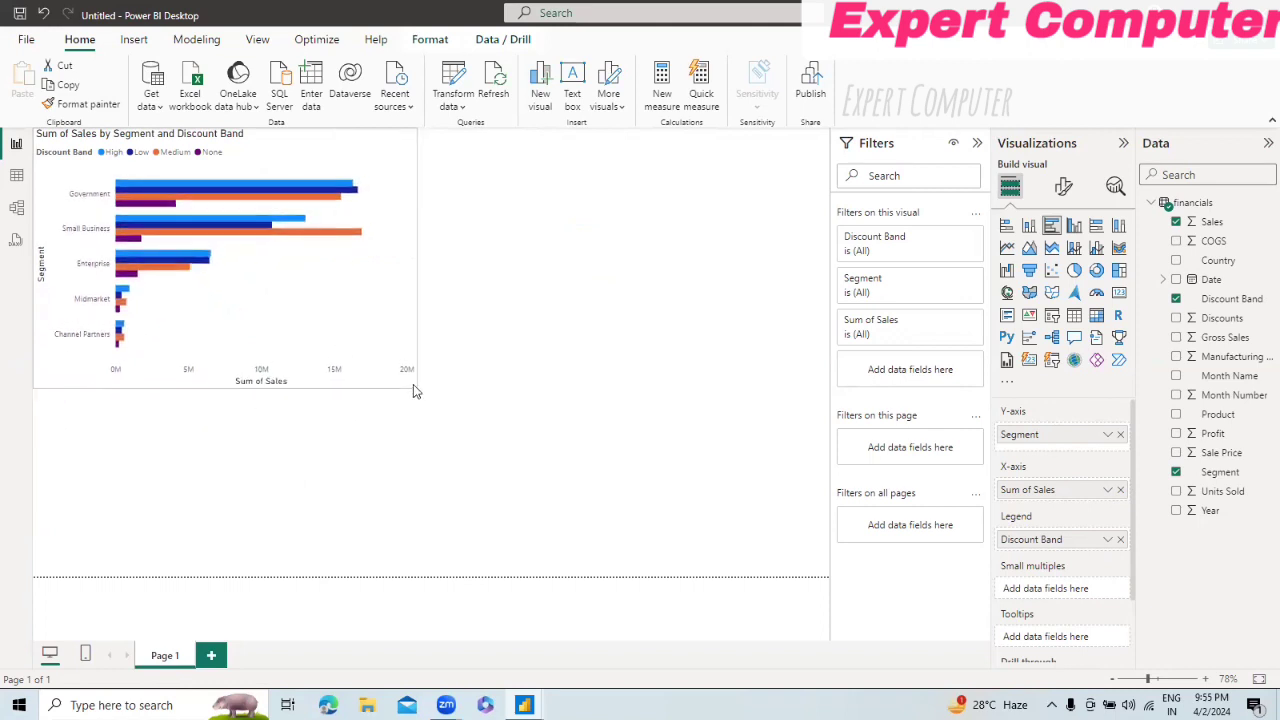
Step: Add a new pie chart to the report page showing Profit by Segment
click(629, 346)
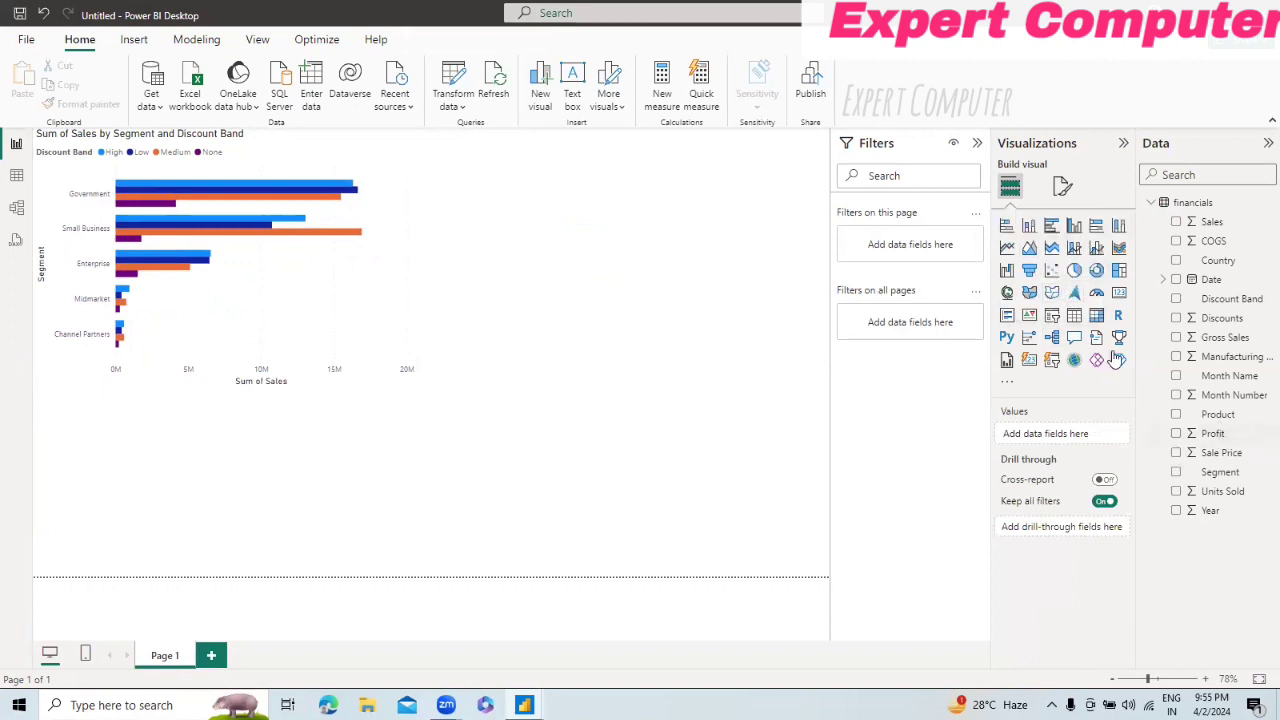
click(1074, 271)
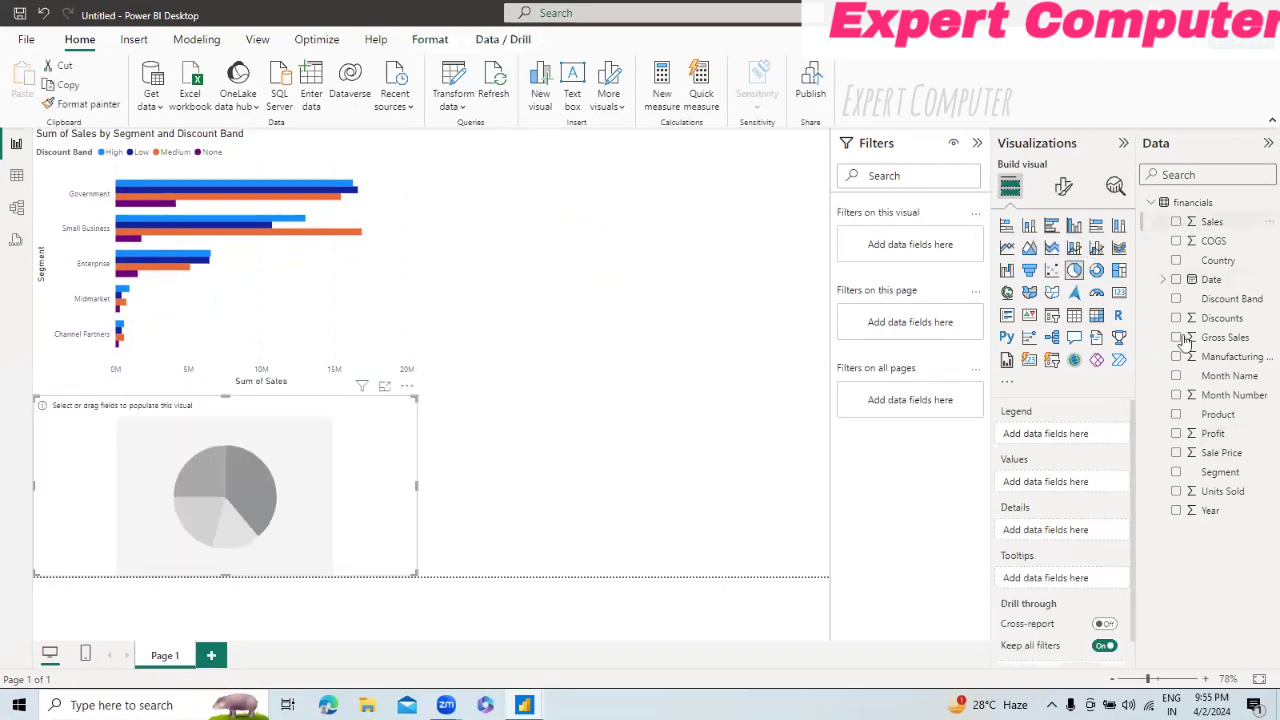
click(1176, 473)
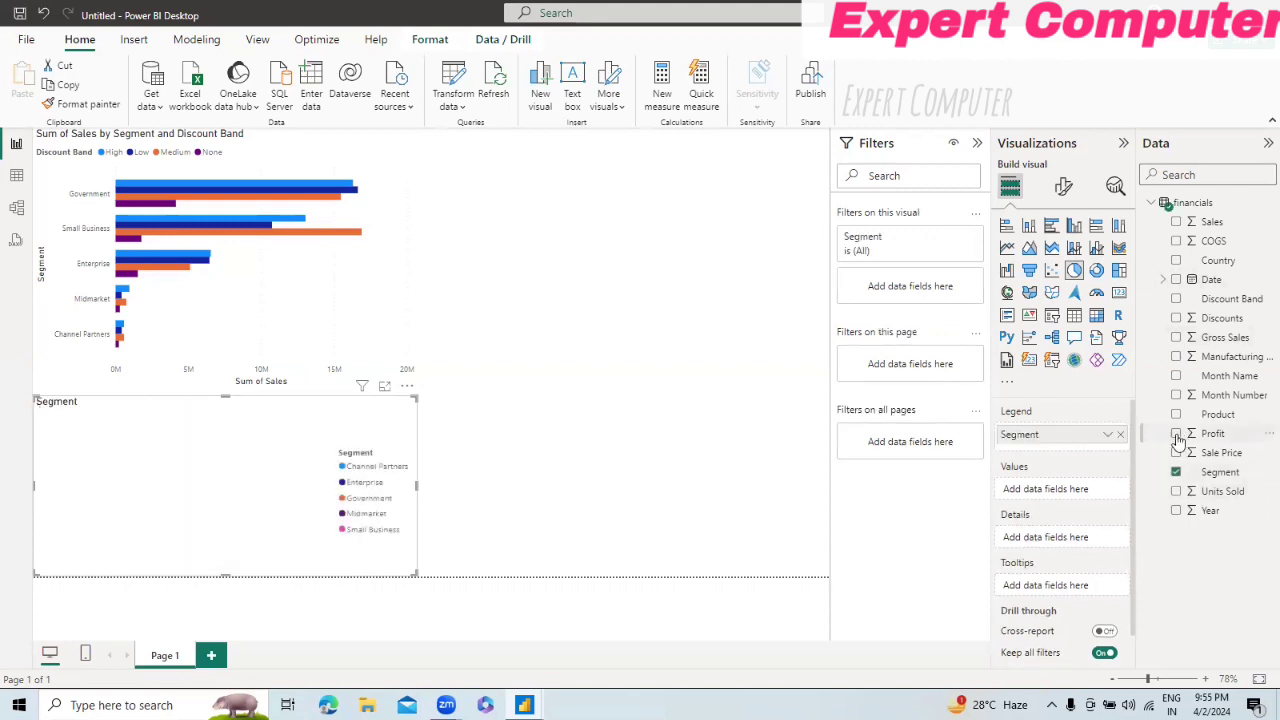
click(1177, 434)
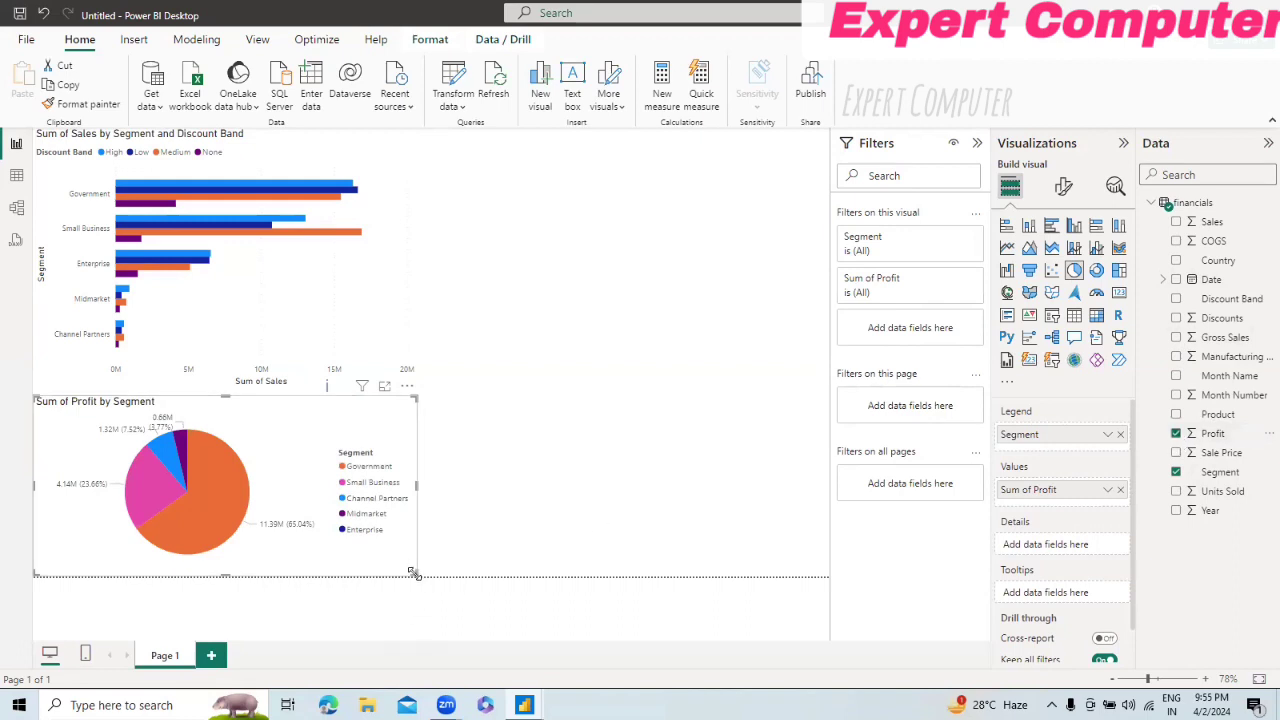
Step: Reduce the pie chart's size and place it beside the bar chart near the top of the page
drag(414, 574, 337, 531)
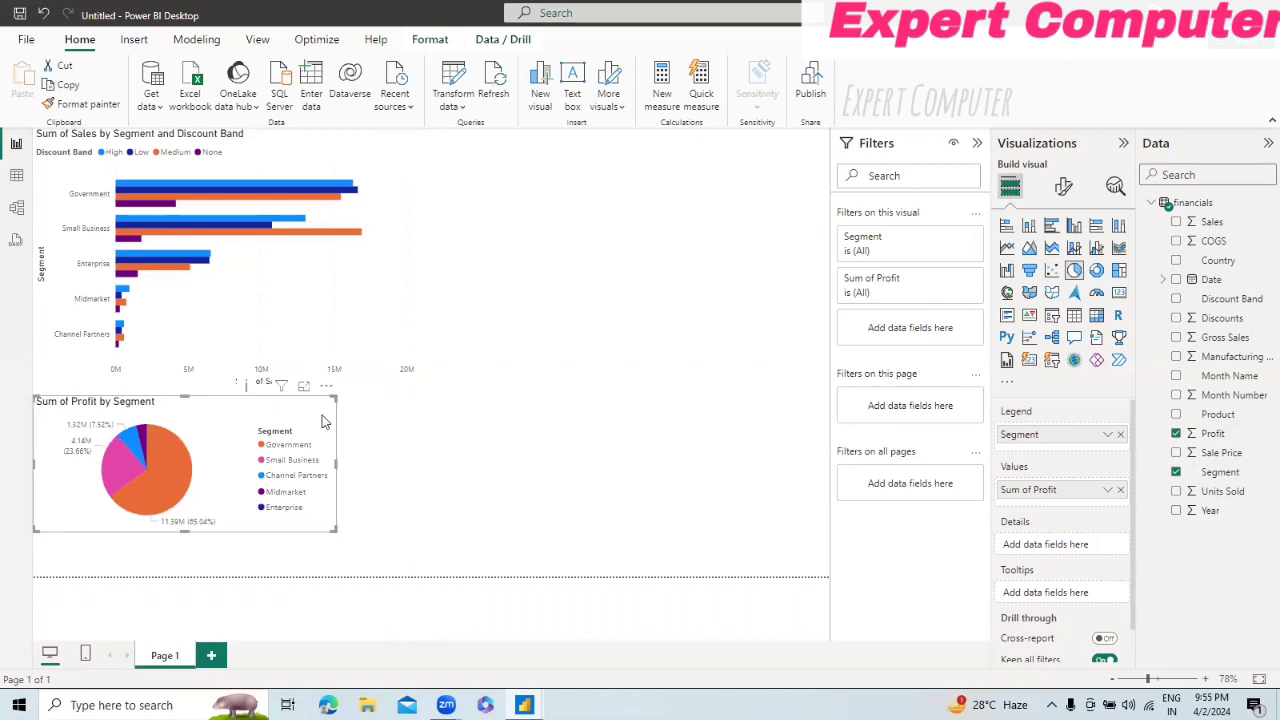
drag(323, 421, 662, 165)
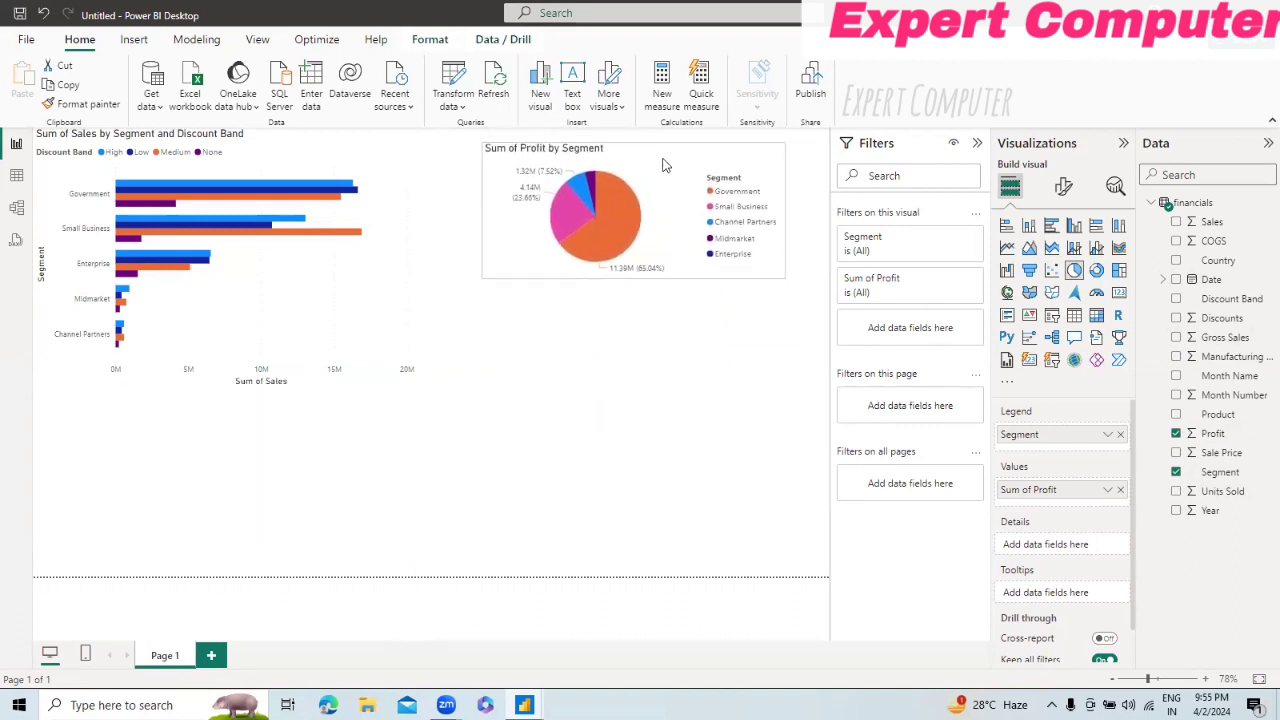
drag(782, 276, 805, 300)
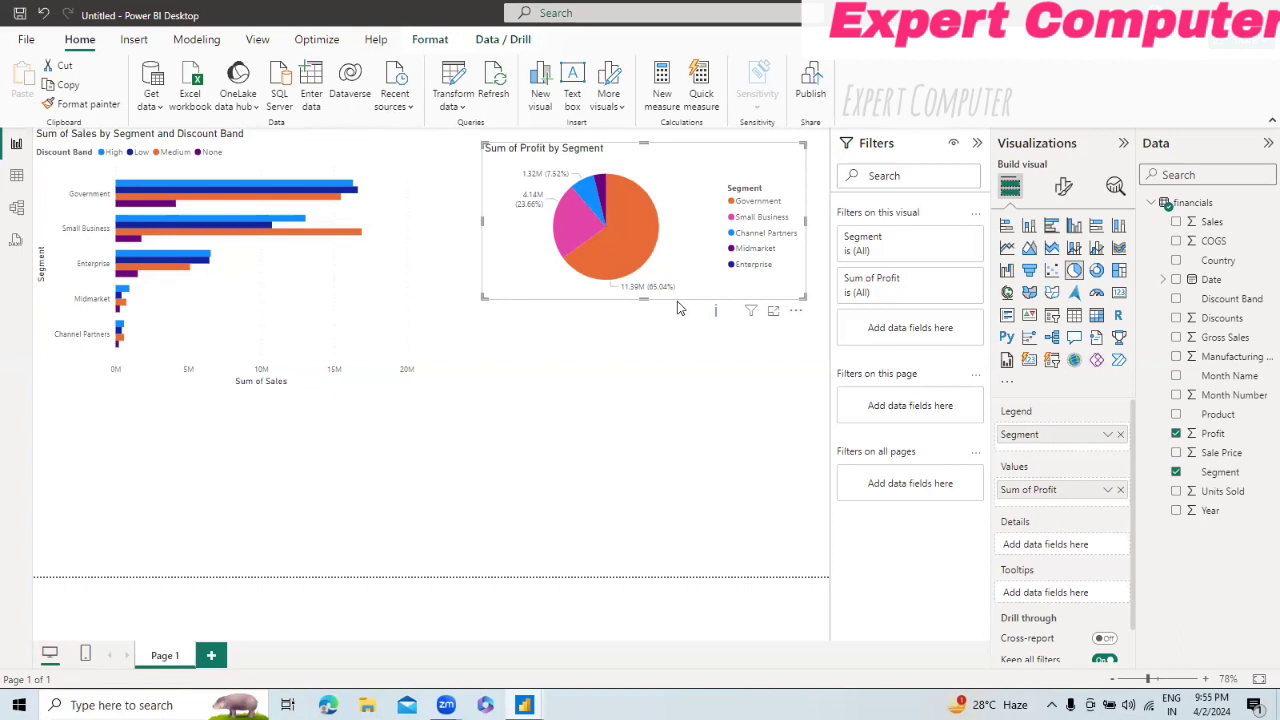
Step: Highlight the Government slice of the pie chart to check the effect on the bar chart, and clear the highlight
mouse_move(640, 230)
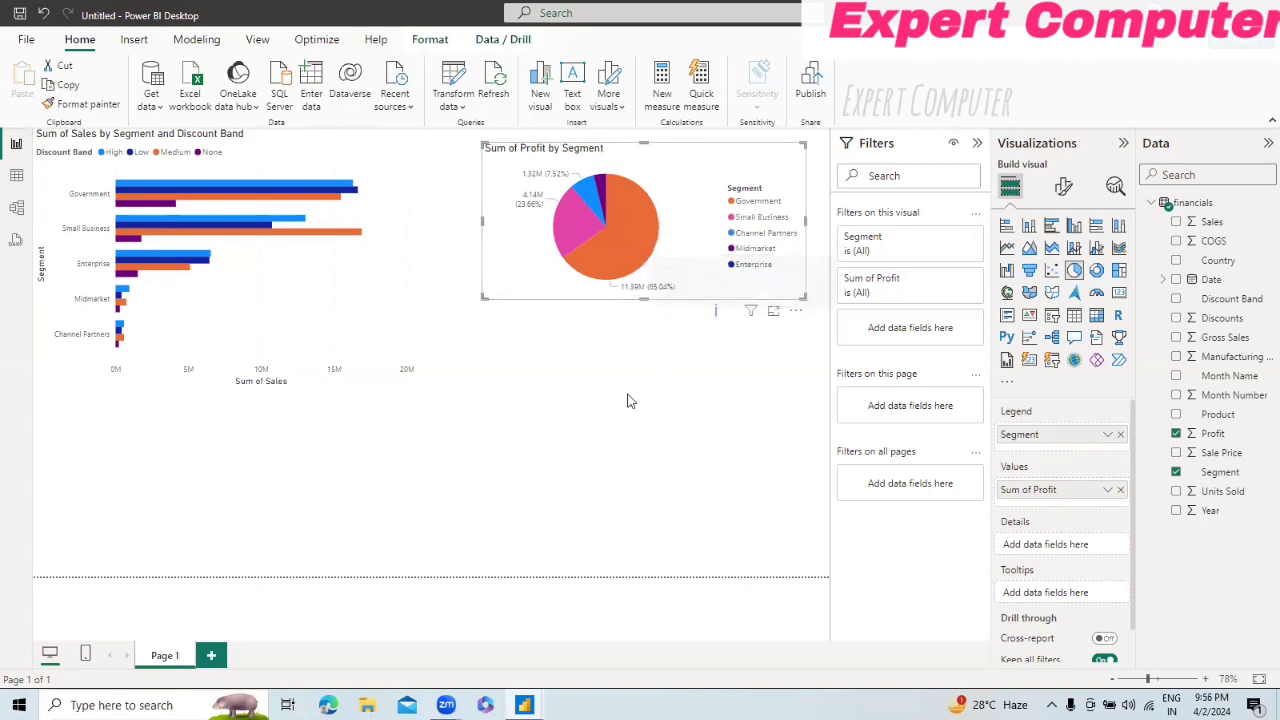
key(Delete)
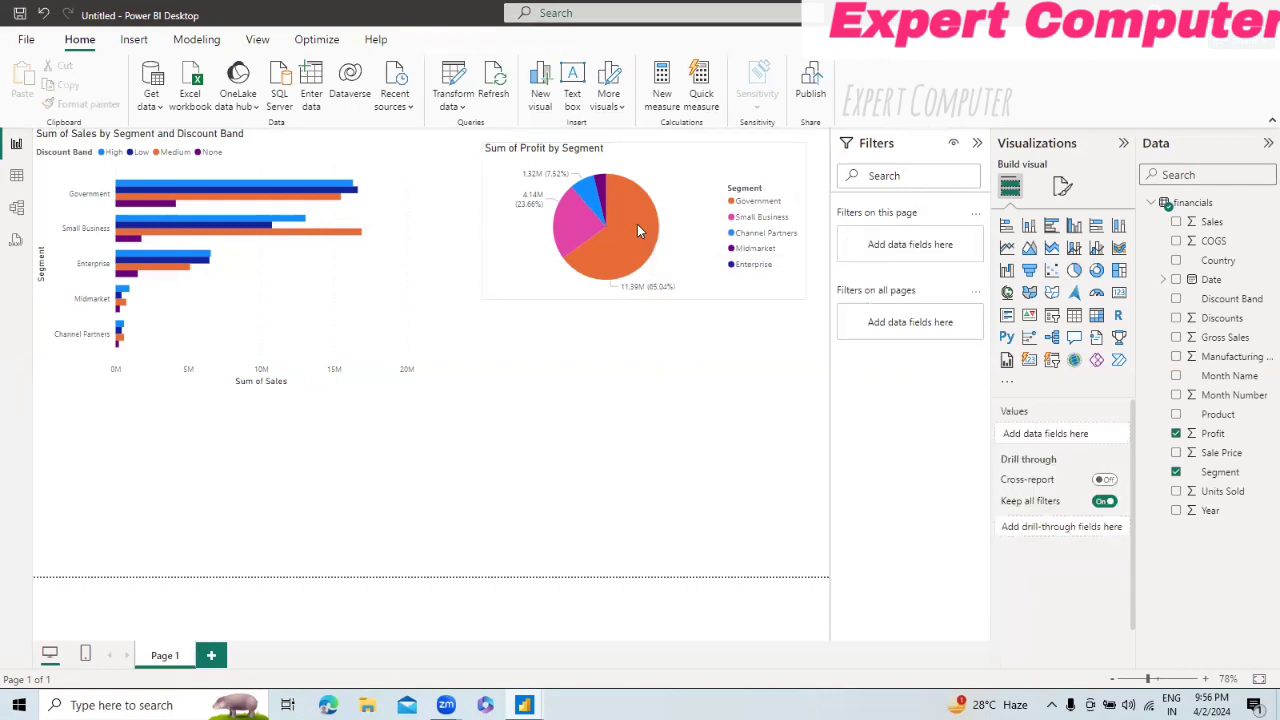
click(638, 230)
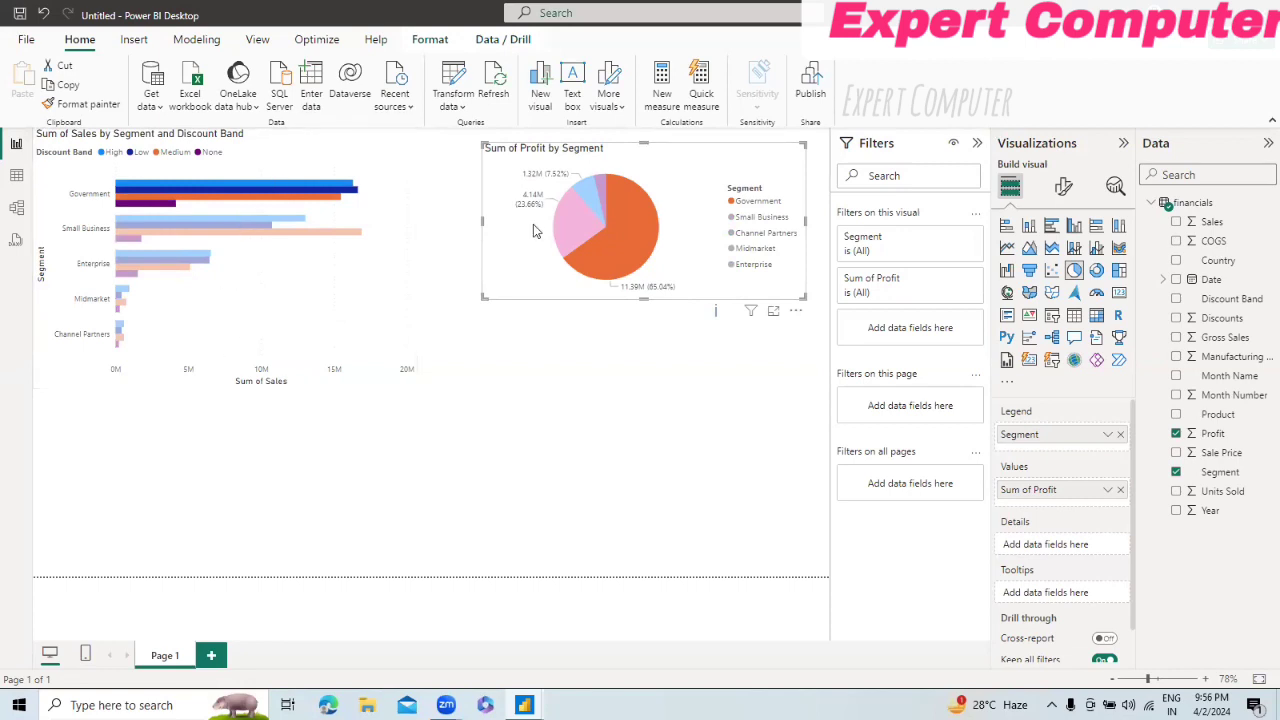
click(605, 243)
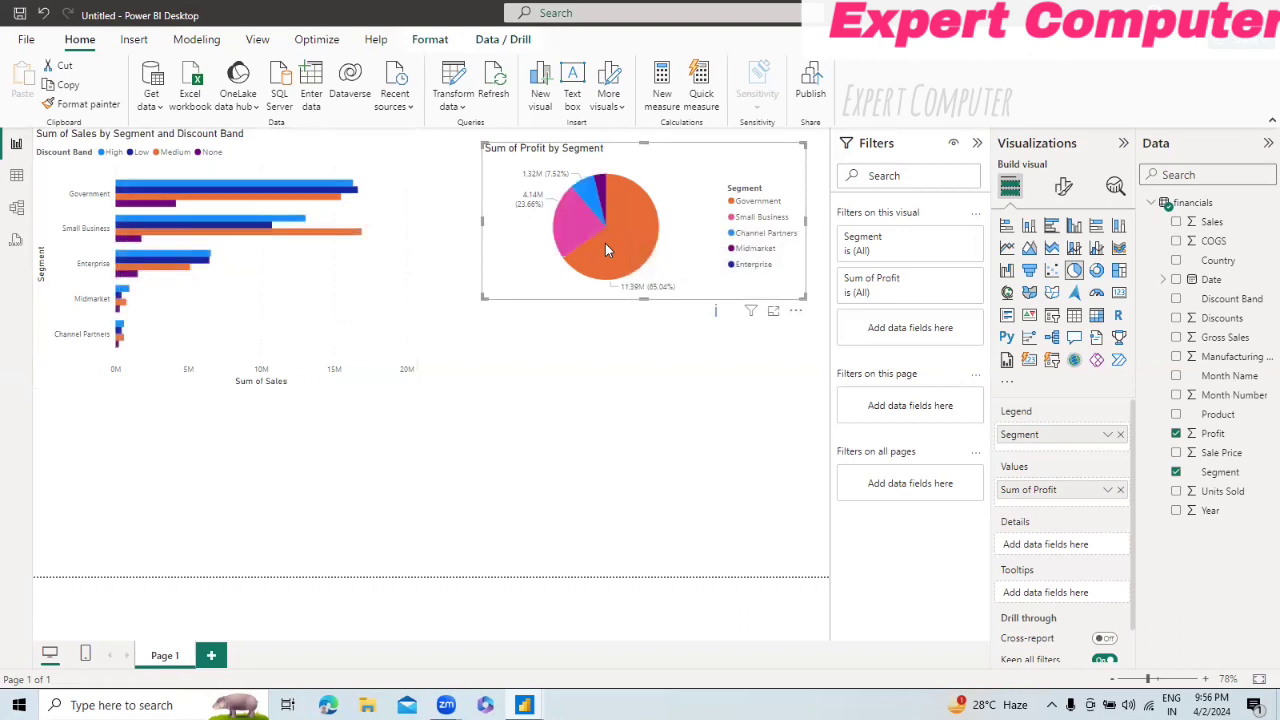
Step: Test cross-highlighting with Government's High discount bar and the Small Business and Government pie slices, and clear the selection
click(309, 182)
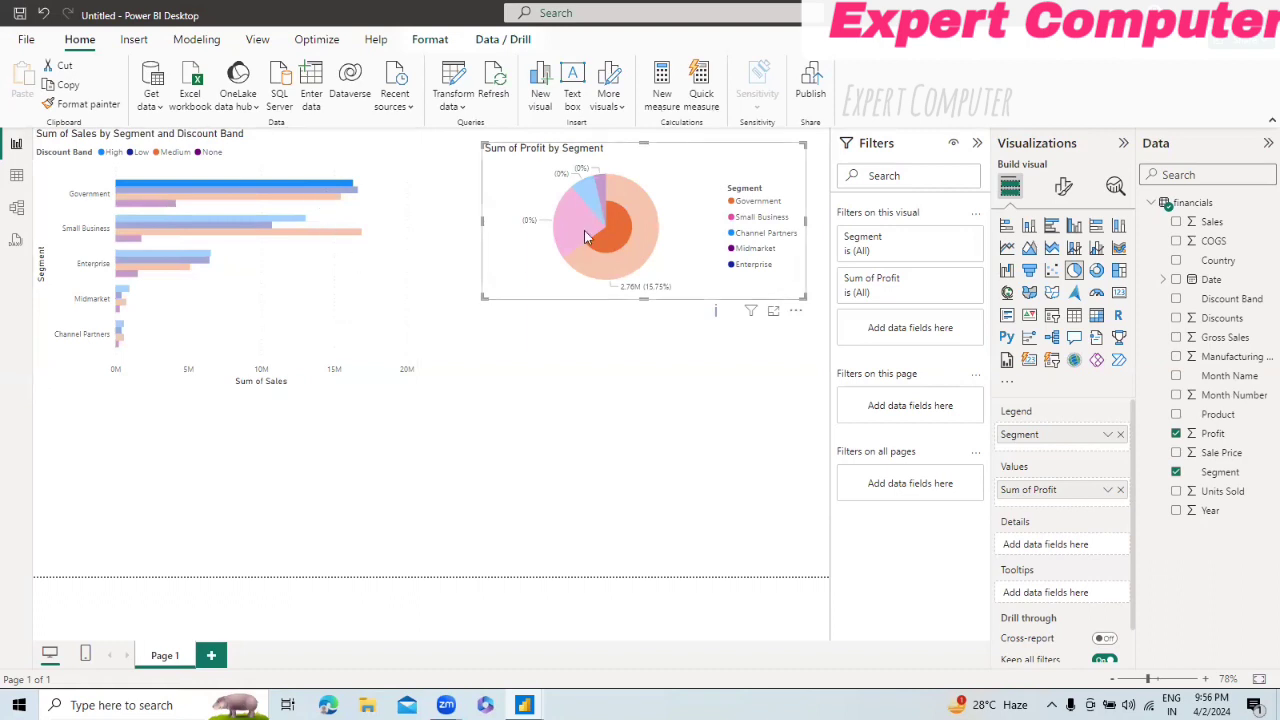
mouse_move(586, 236)
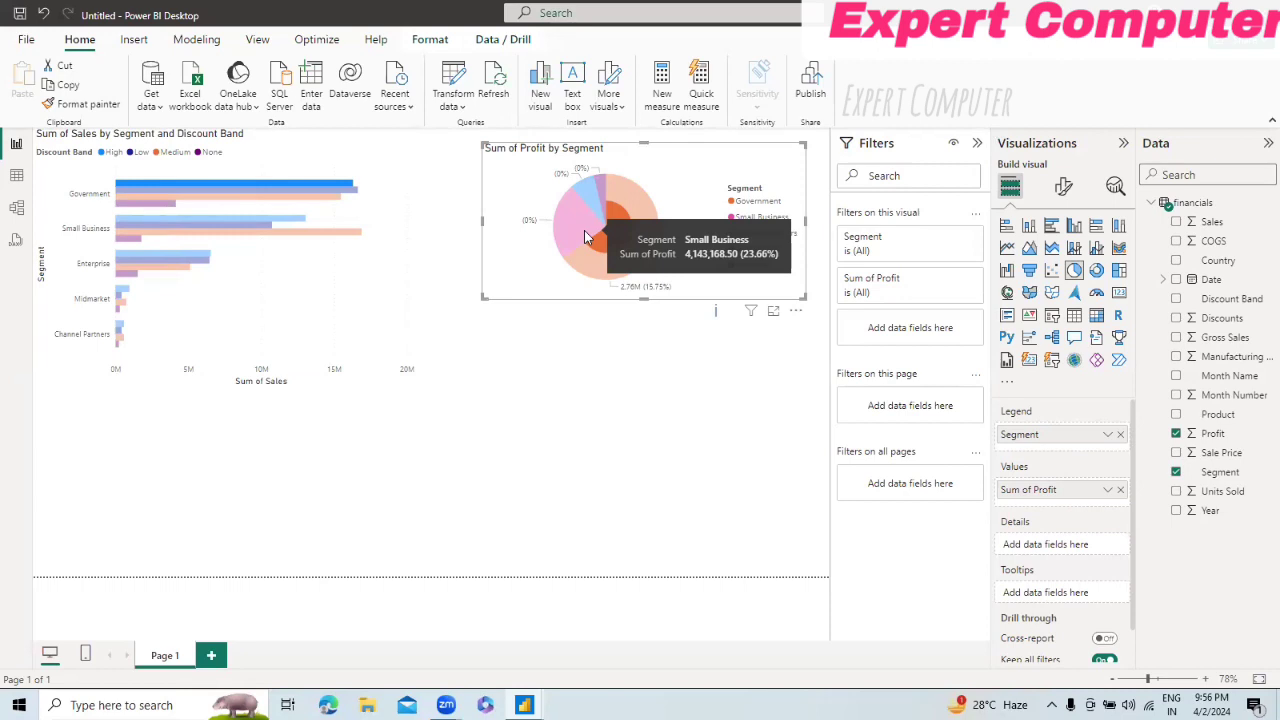
click(603, 413)
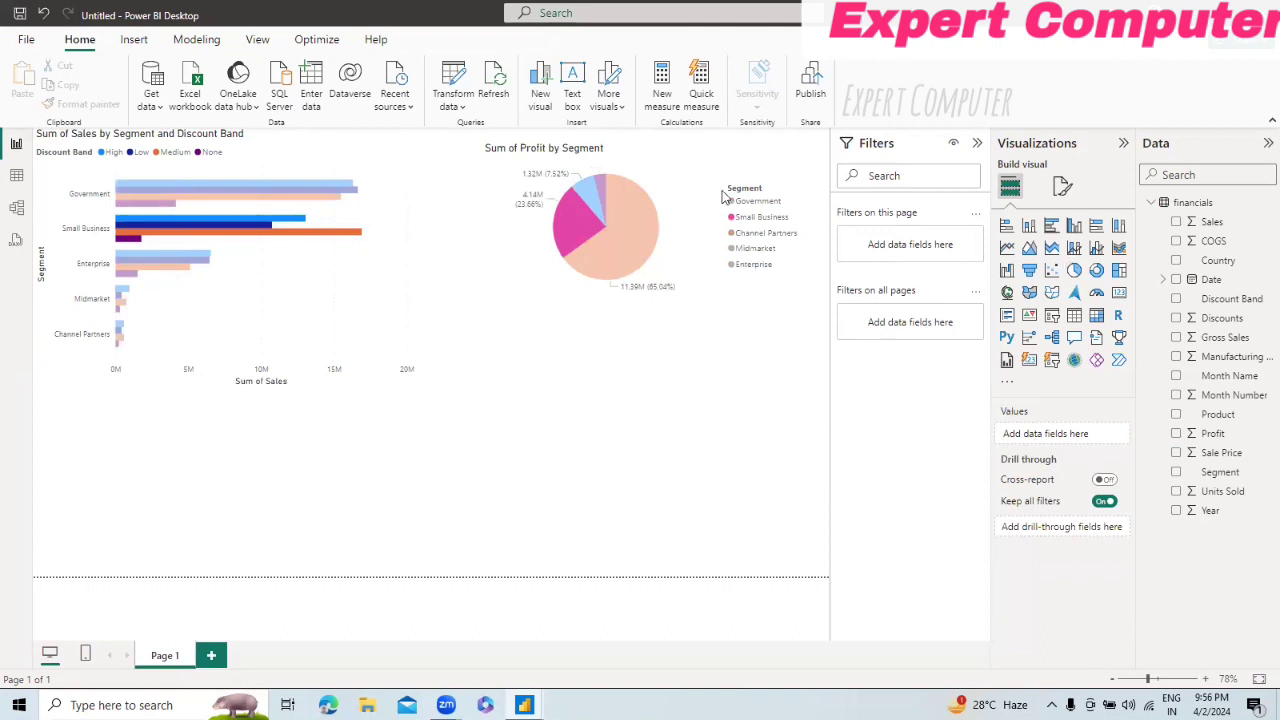
click(630, 235)
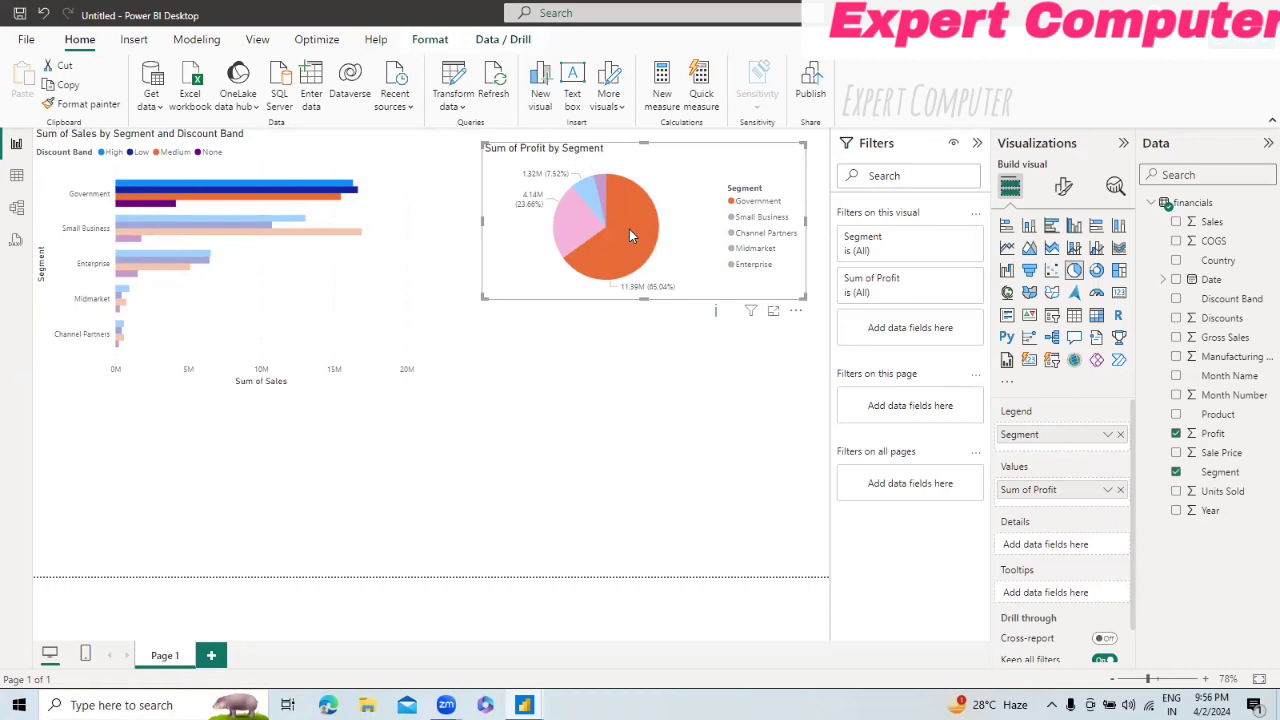
click(629, 229)
click(601, 458)
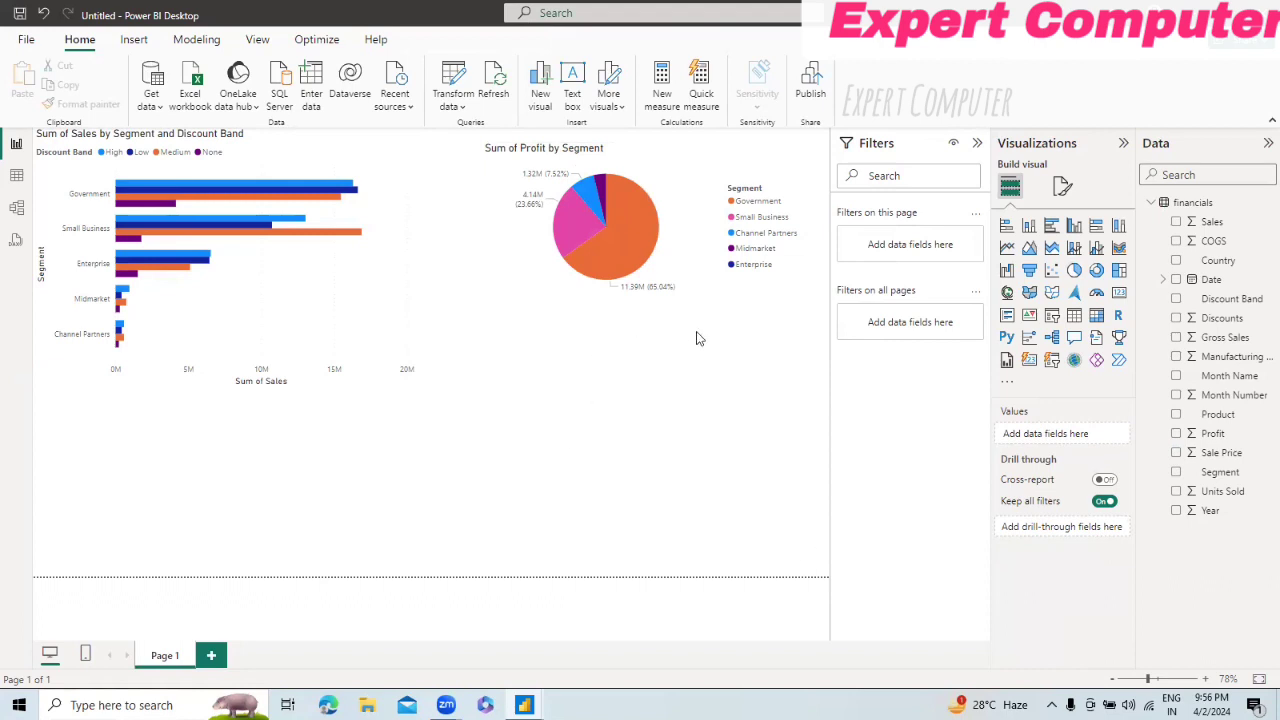
Step: Show the format and interaction commands available for the pie chart
click(695, 177)
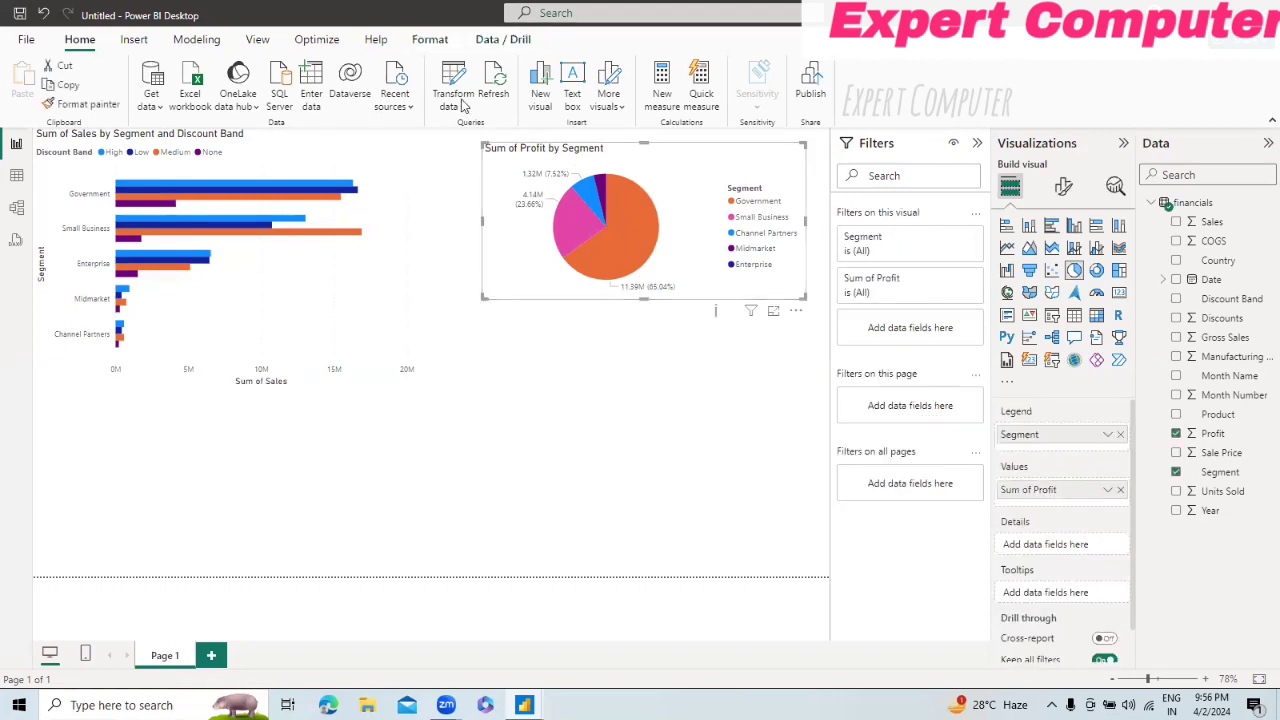
click(430, 44)
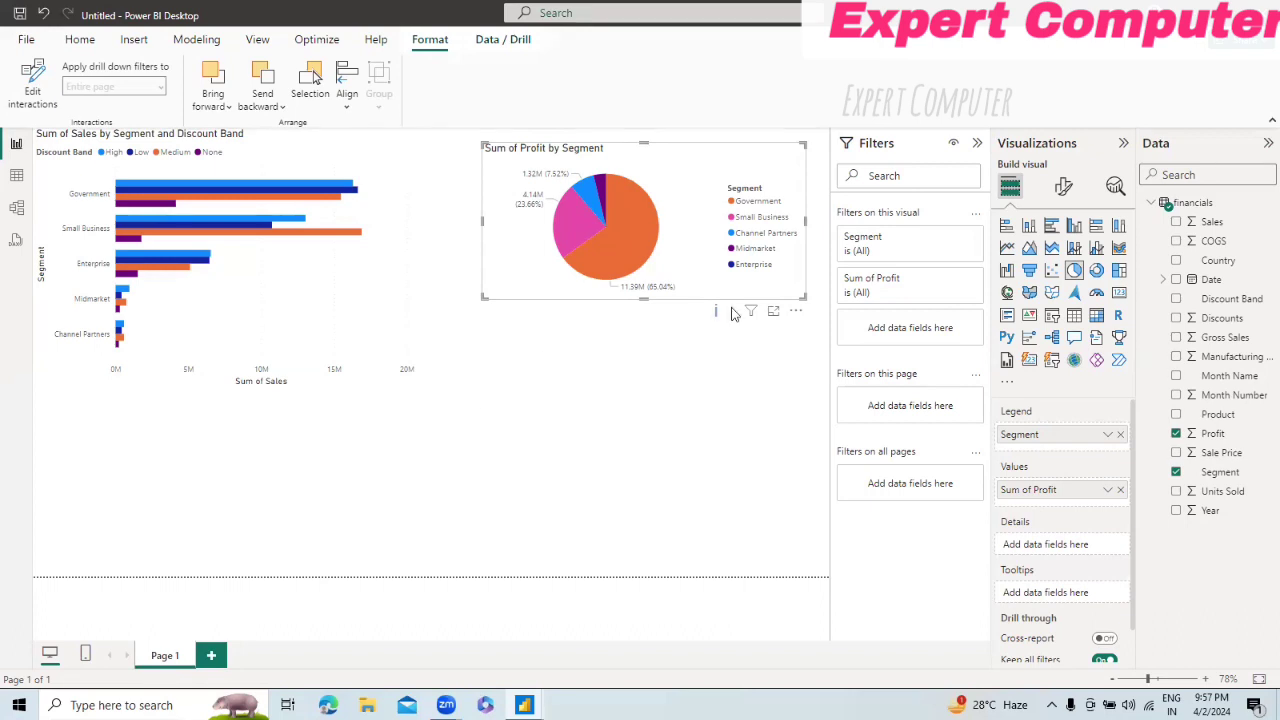
Step: Add a new table visual below the bar chart with the Segment, Country, Sales and Profit fields
click(587, 377)
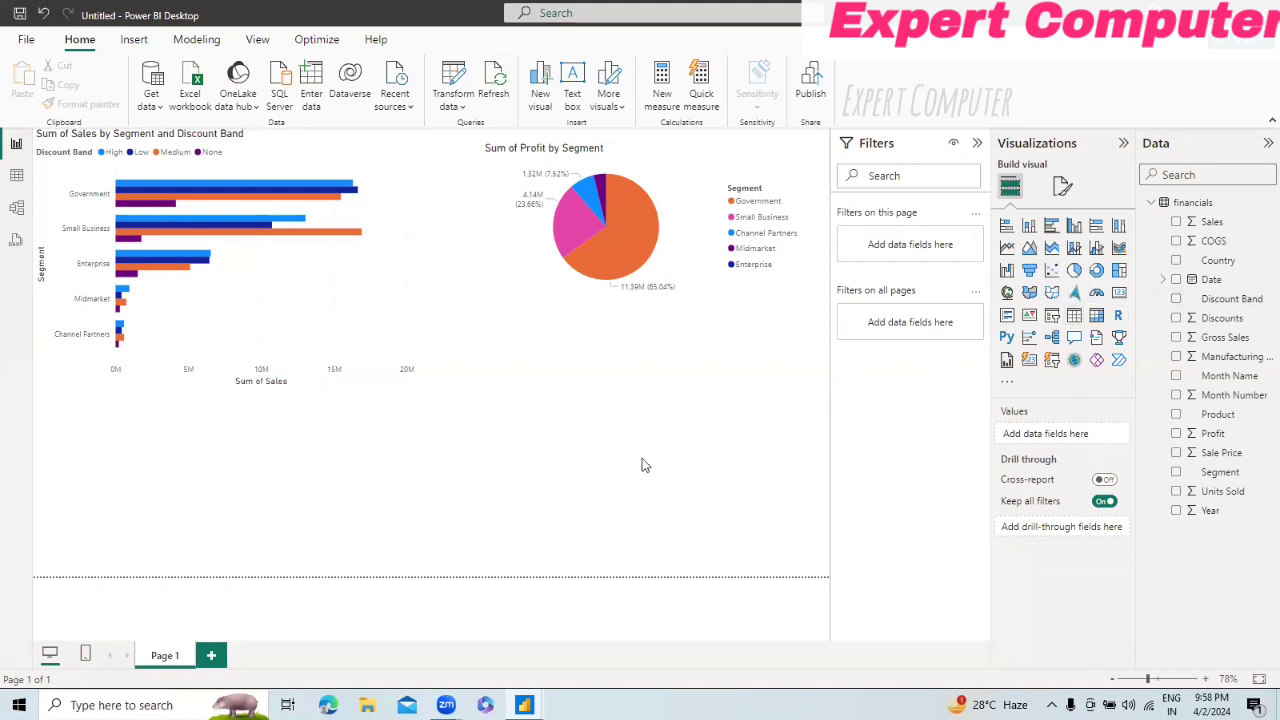
click(1078, 318)
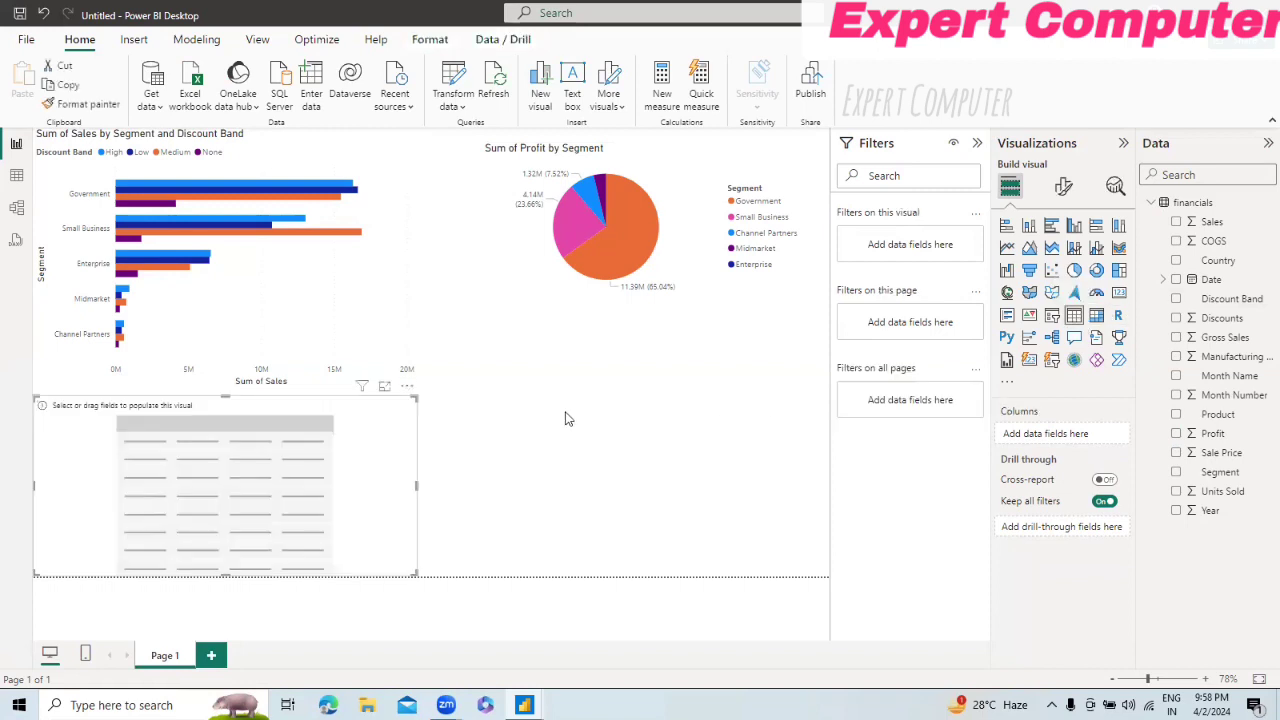
click(1176, 472)
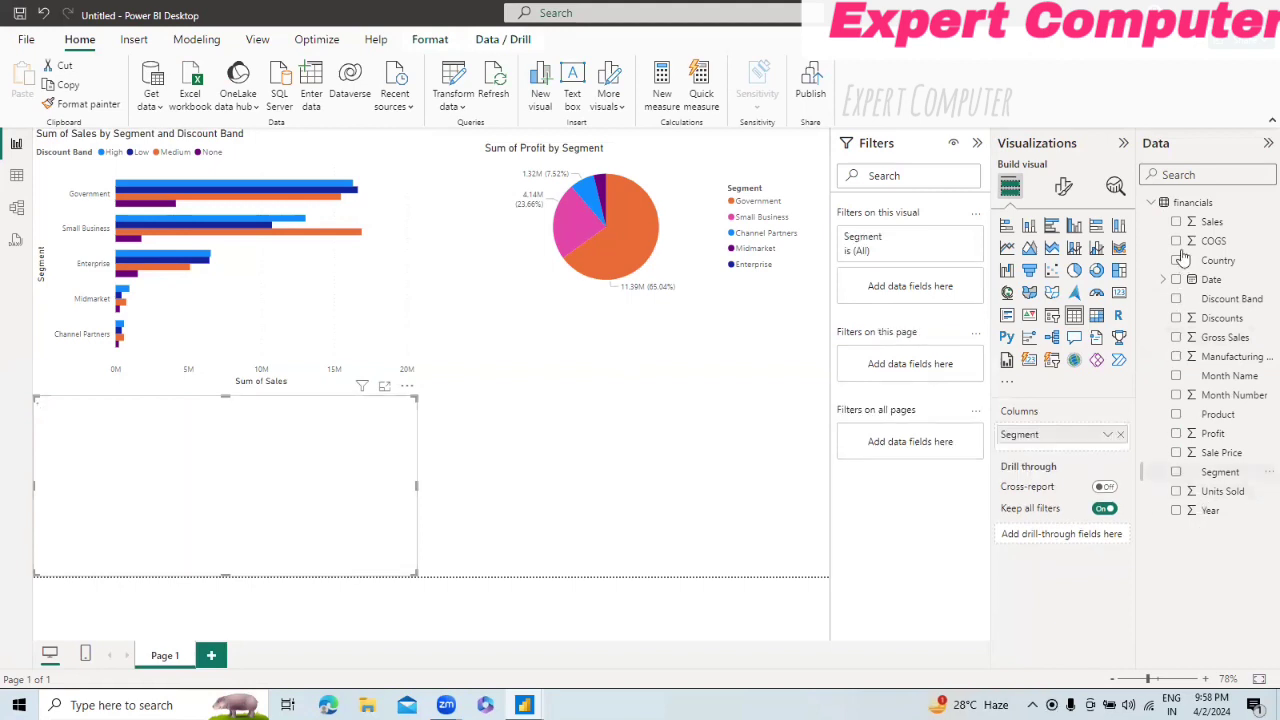
click(1177, 261)
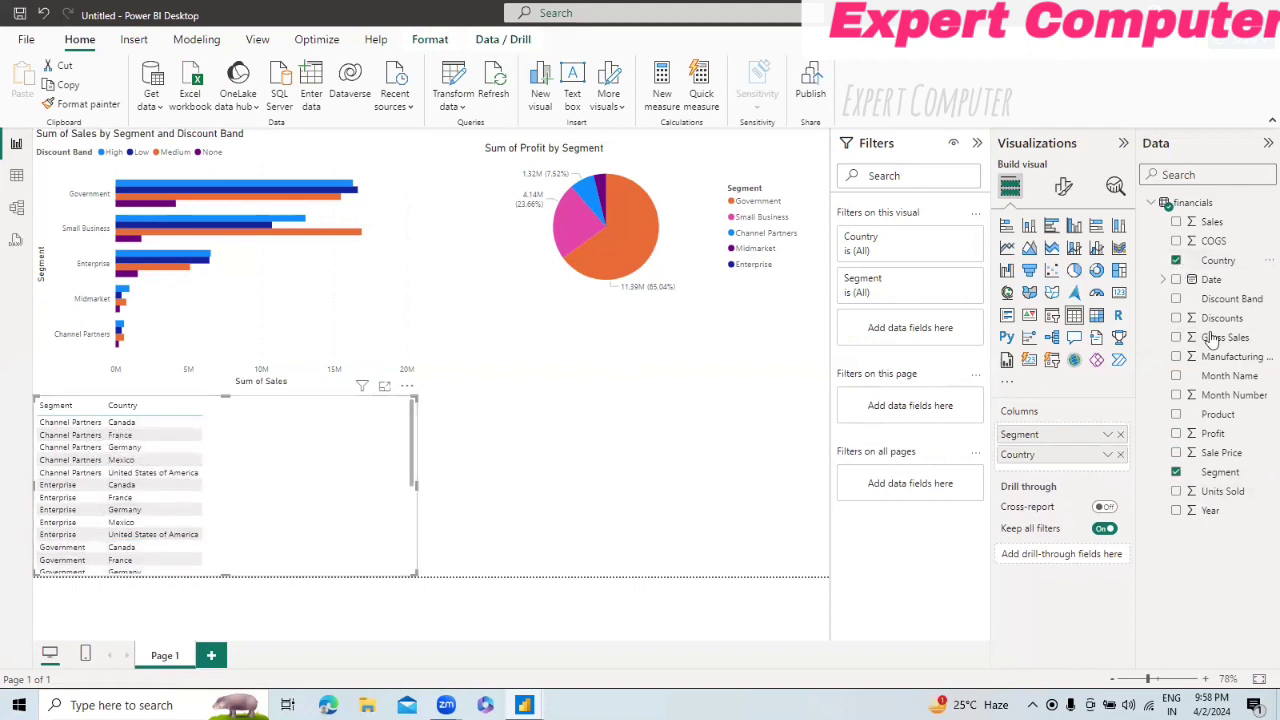
click(1178, 223)
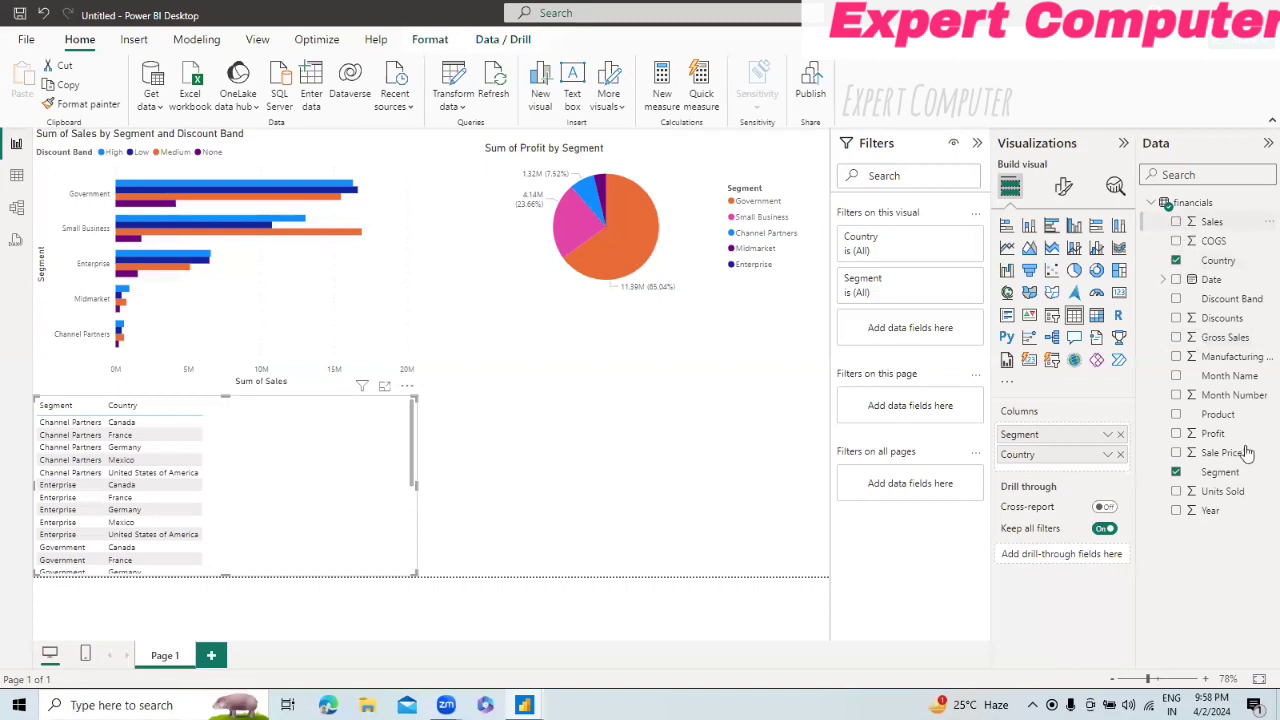
click(1176, 434)
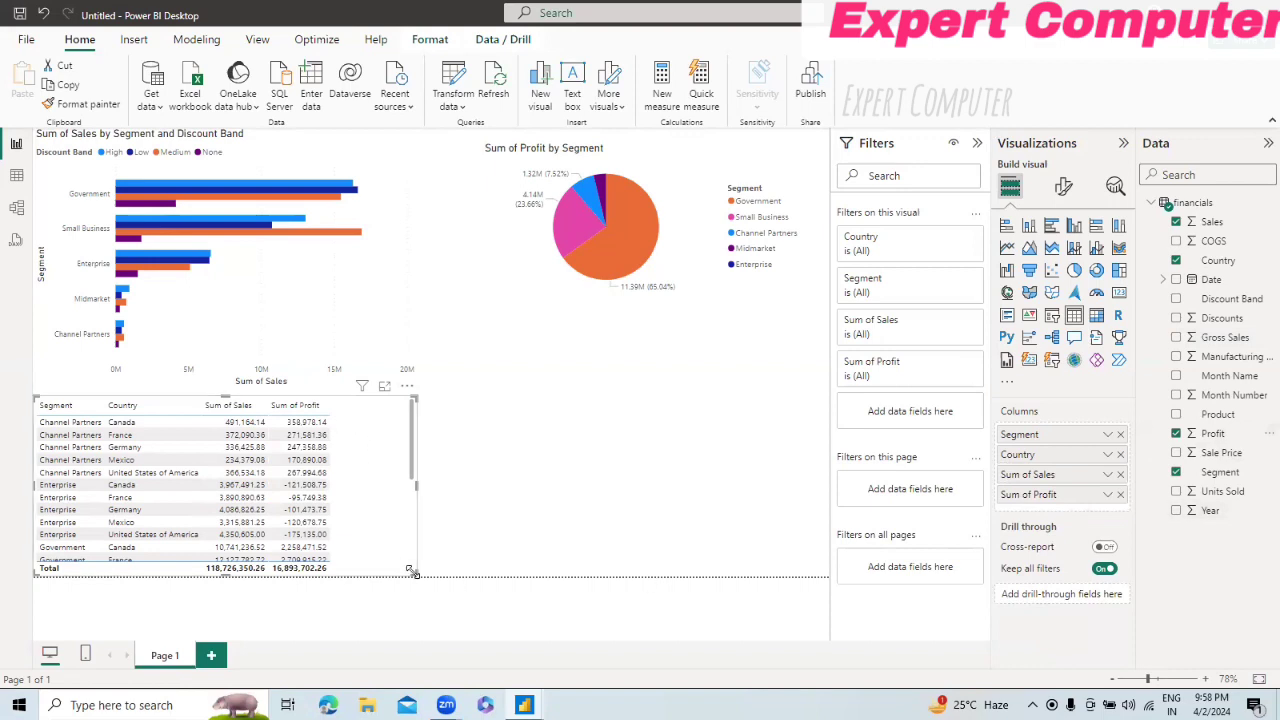
Step: Select the Government and Small Business pie slices in turn to check how the table filters, and clear the selection
click(634, 245)
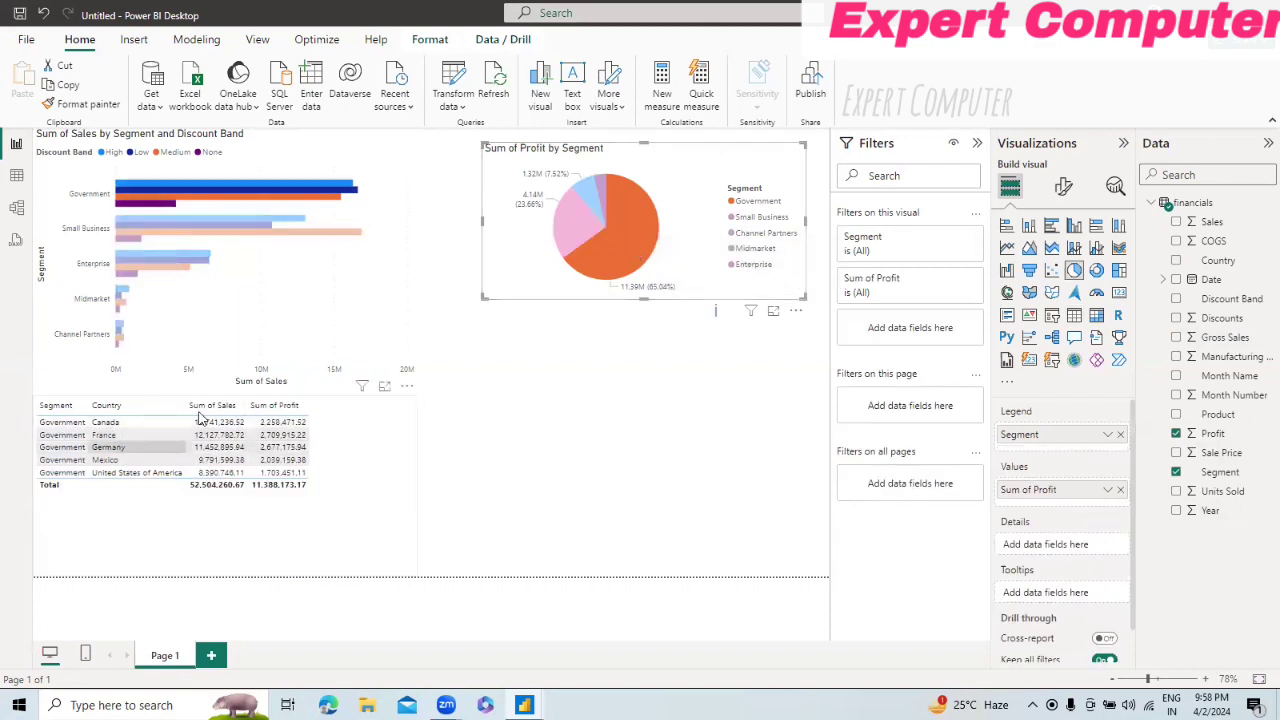
click(581, 234)
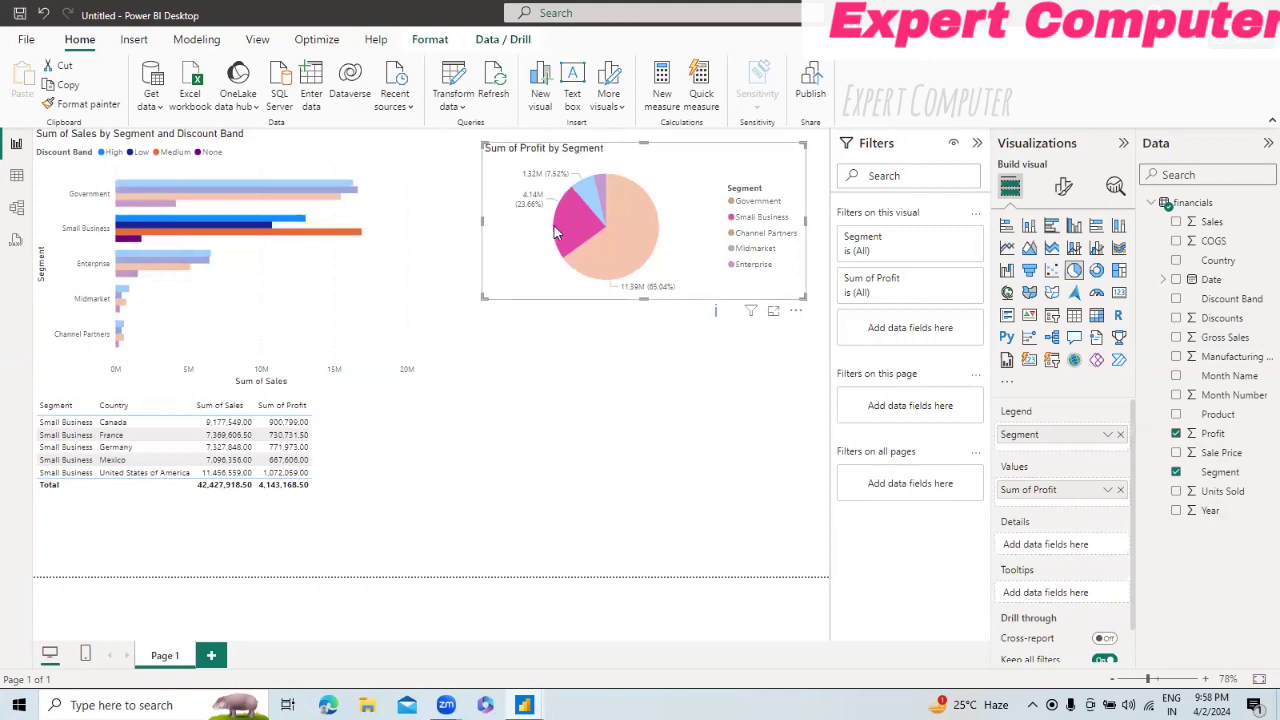
click(566, 236)
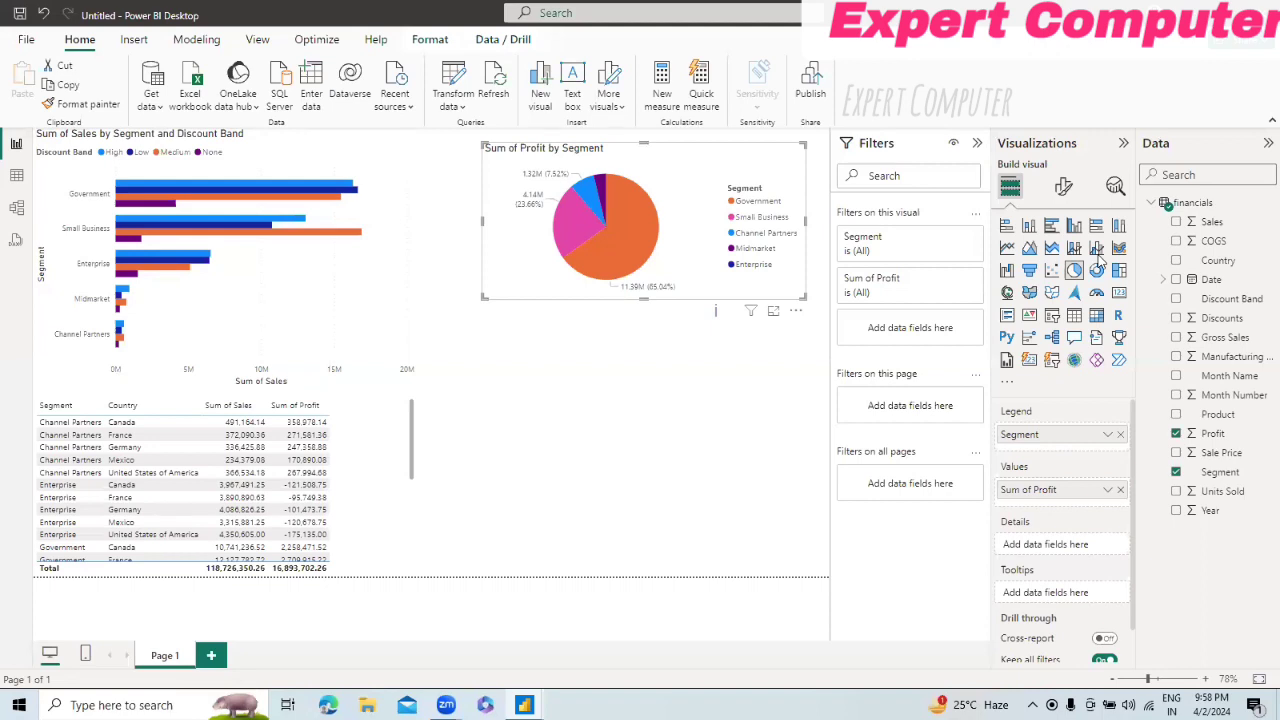
Step: Turn on Edit interactions with the pie chart as the source visual
click(430, 40)
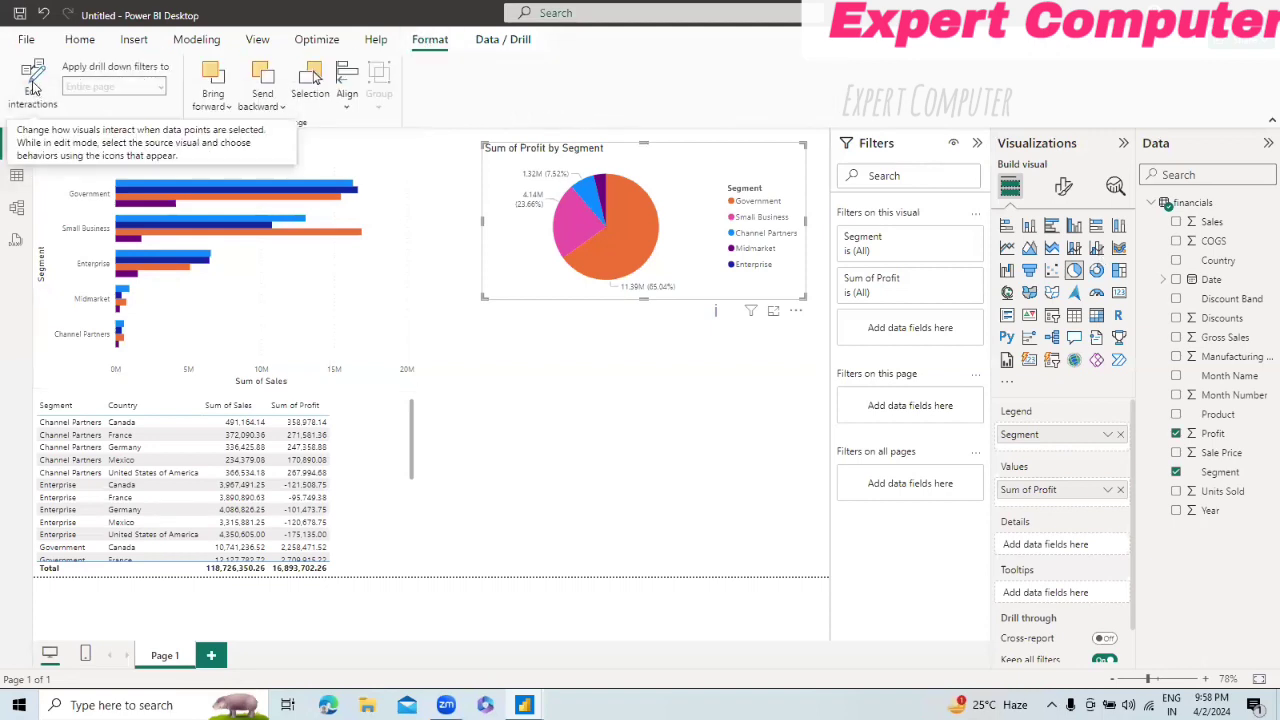
click(33, 88)
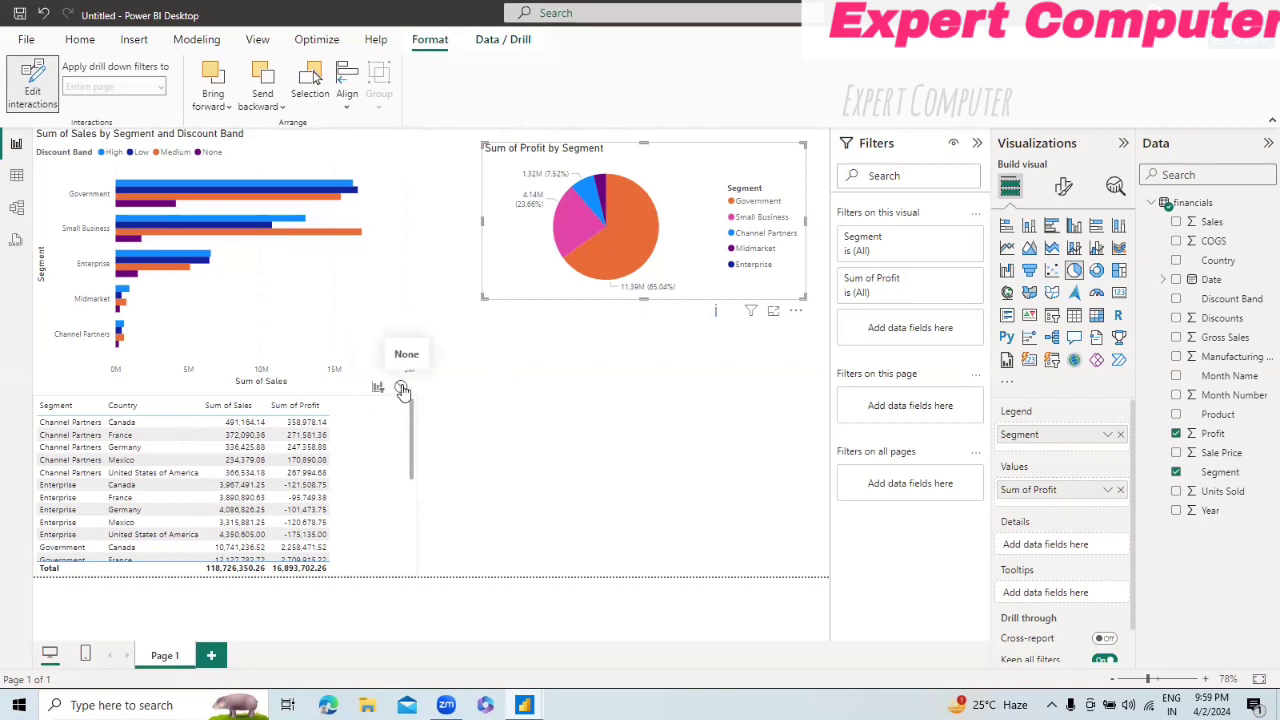
Step: Lower the top edge of the bar chart to make it shorter, and set its interaction with the table to None
click(373, 158)
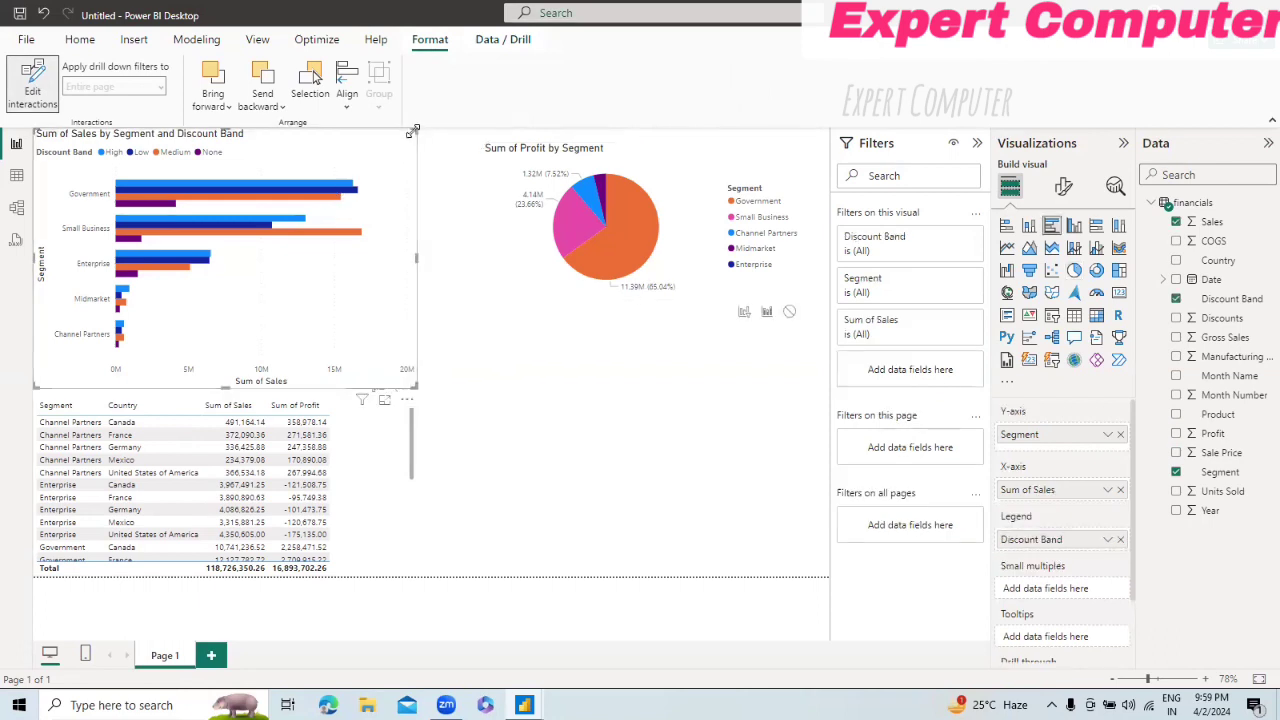
drag(413, 155, 351, 167)
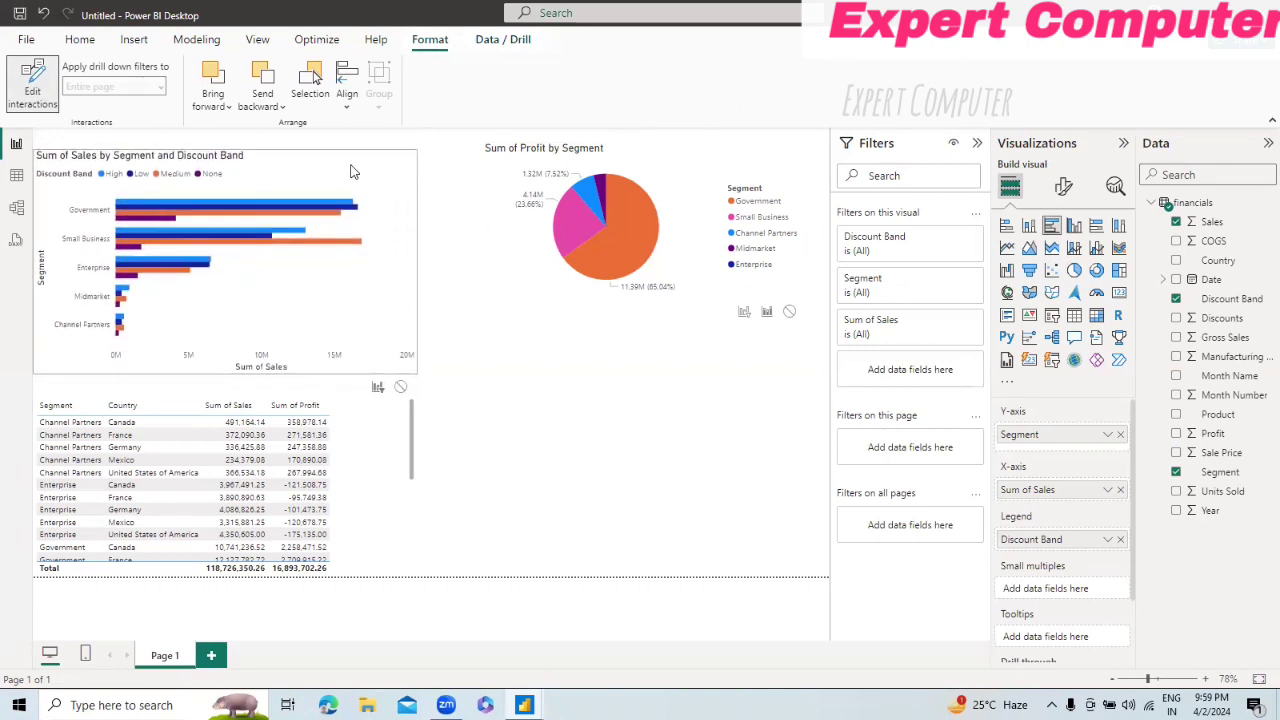
right_click(351, 167)
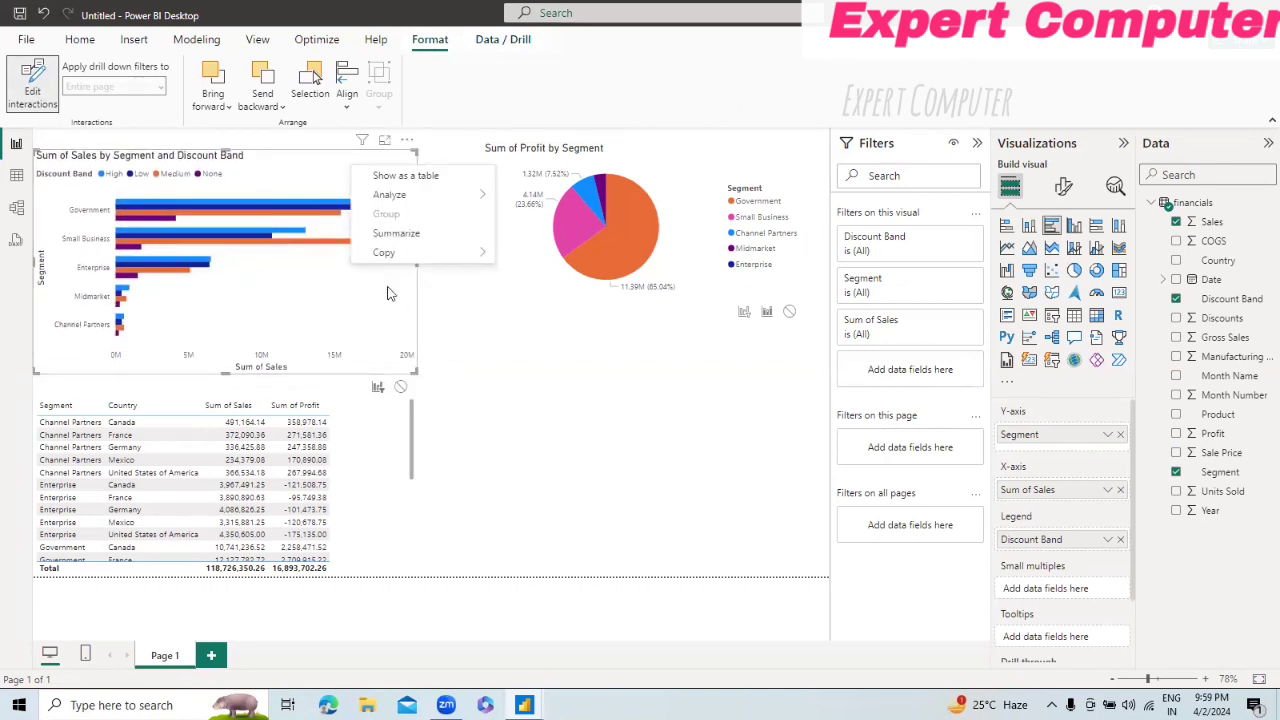
click(403, 389)
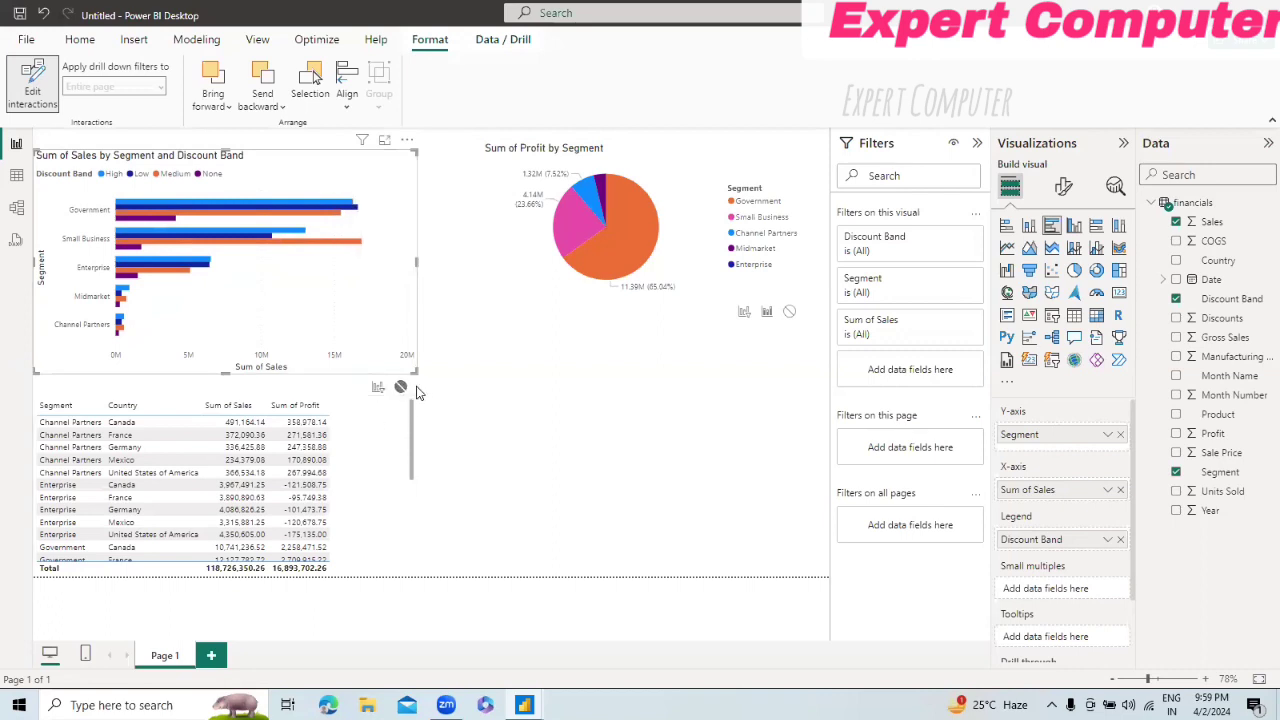
click(597, 300)
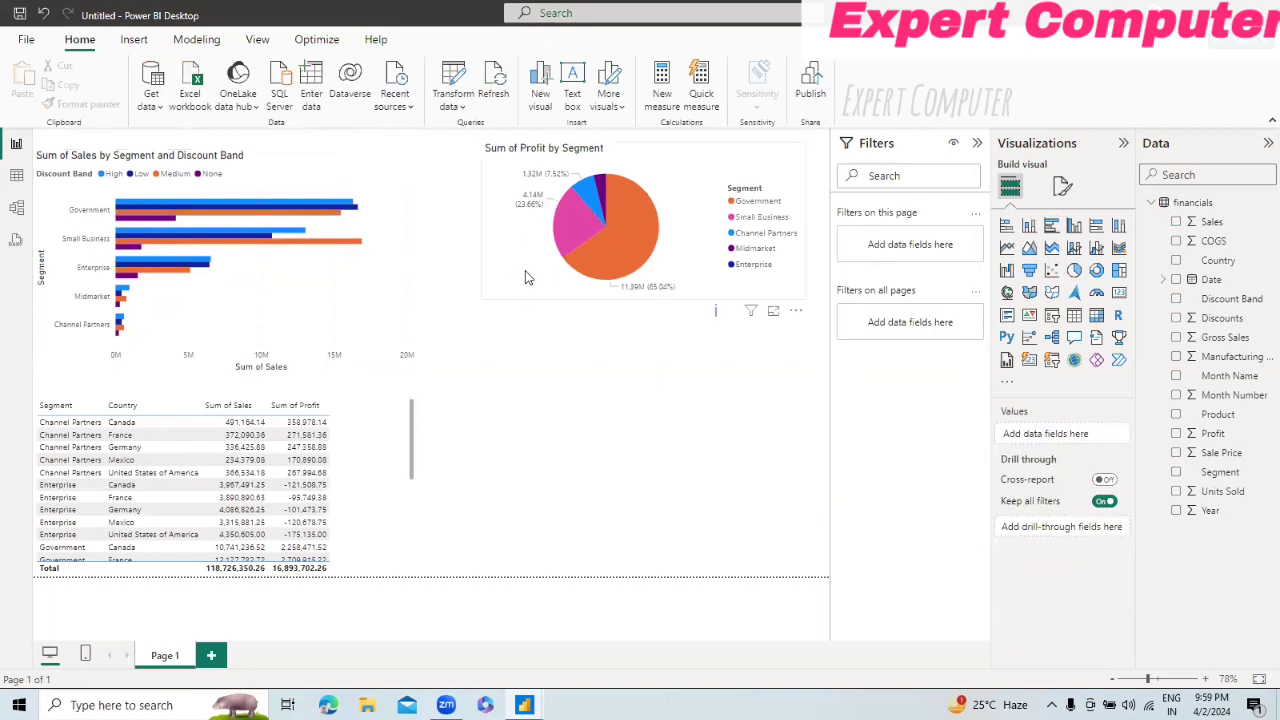
Step: Set the pie chart's interaction with the table to None, then test it by selecting and clearing the Government slice
click(528, 278)
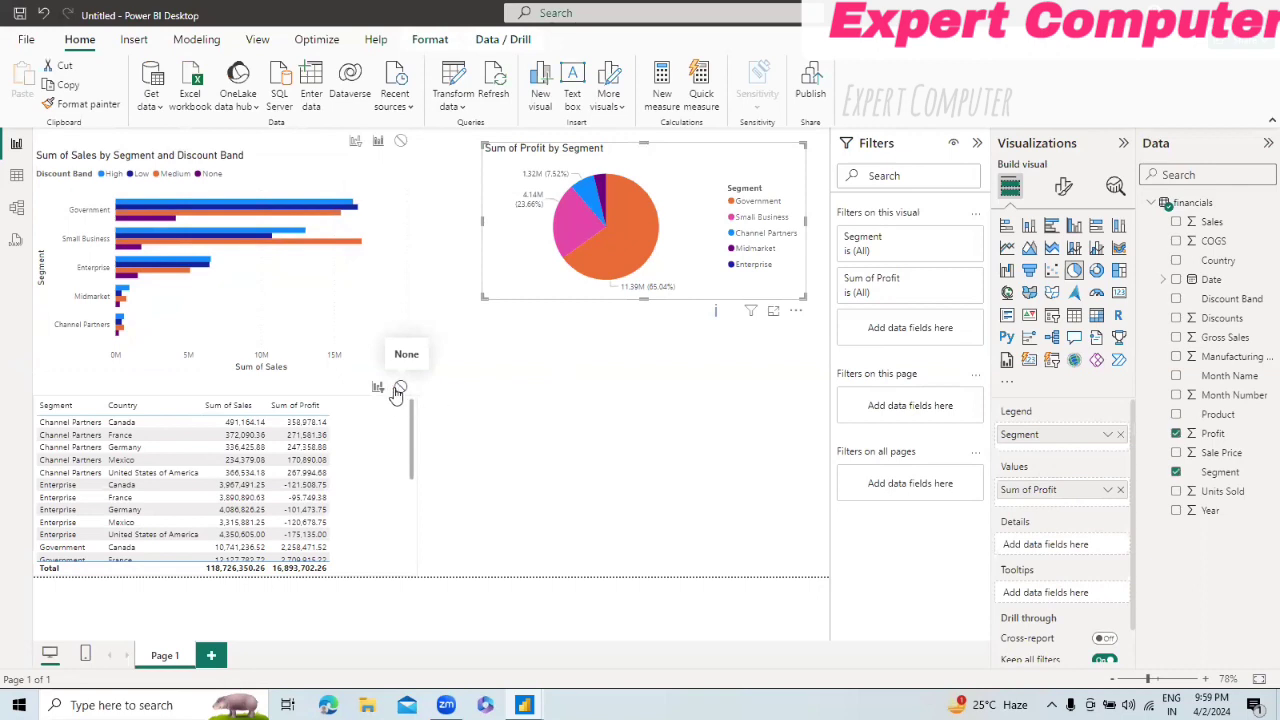
click(398, 389)
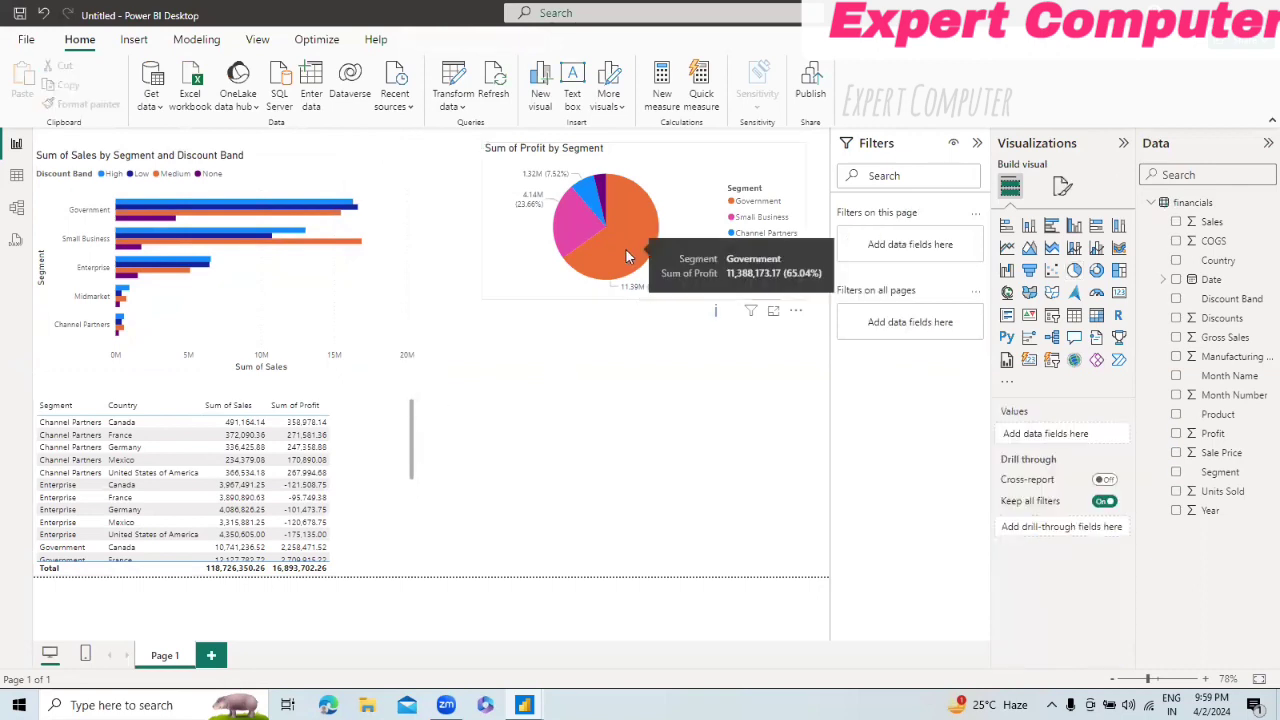
click(625, 248)
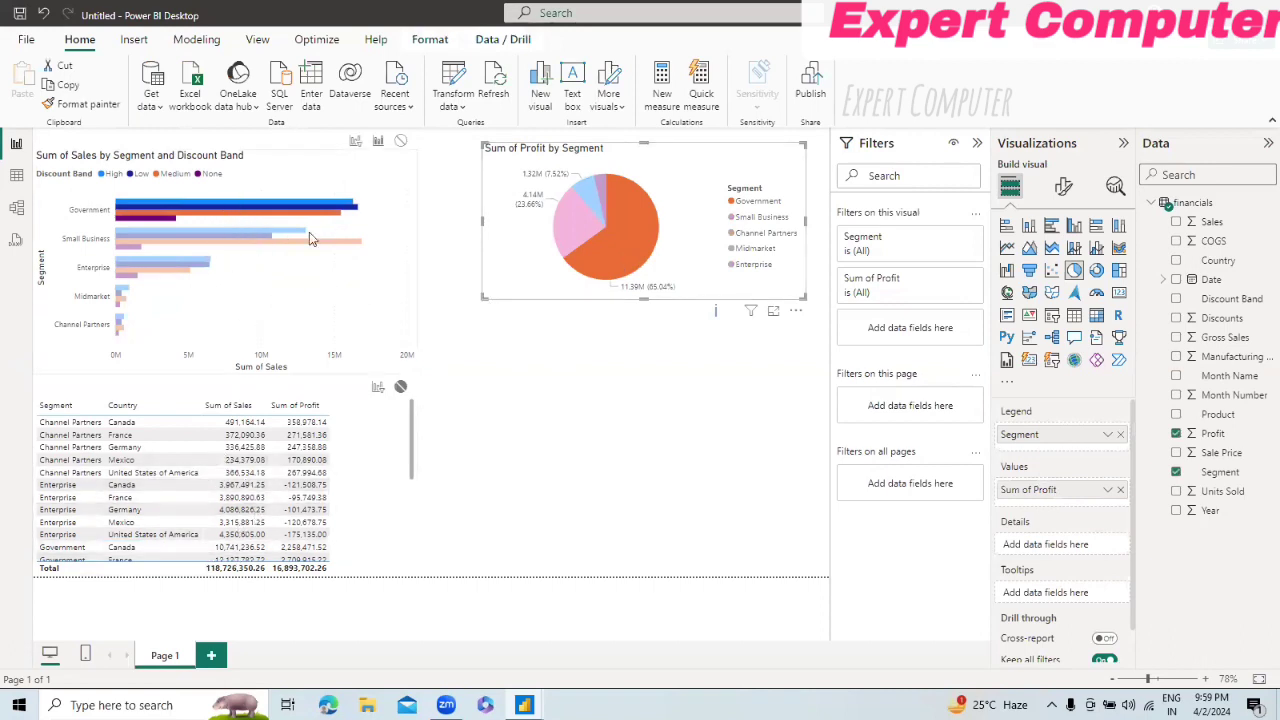
click(630, 232)
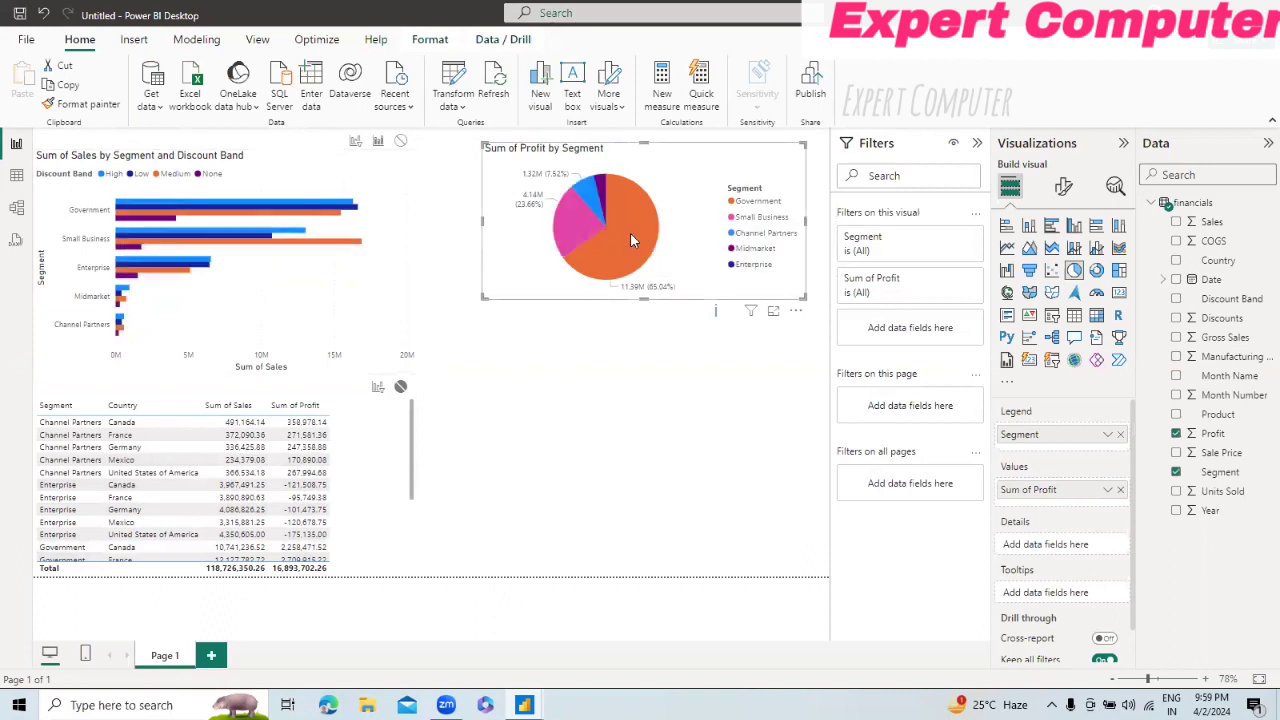
Step: Set the pie chart's interaction with the bar chart to None and test it with the Government, Small Business and Midmarket slices
click(400, 142)
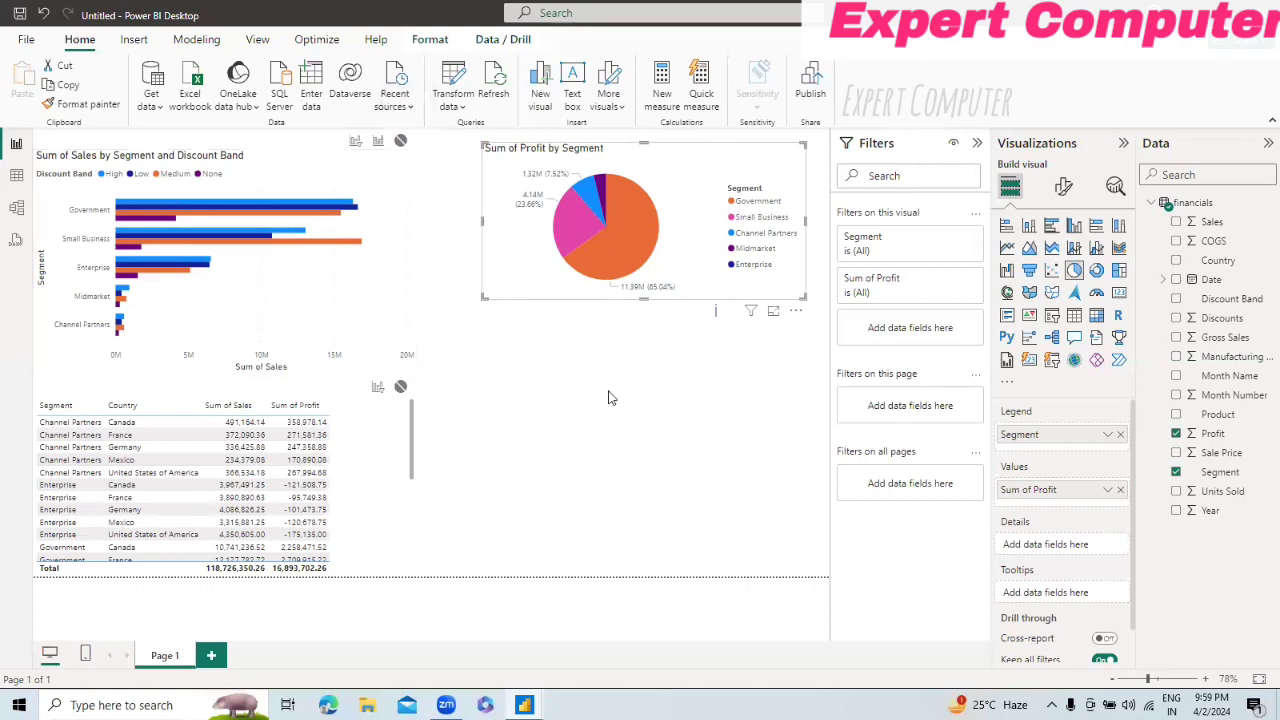
click(629, 255)
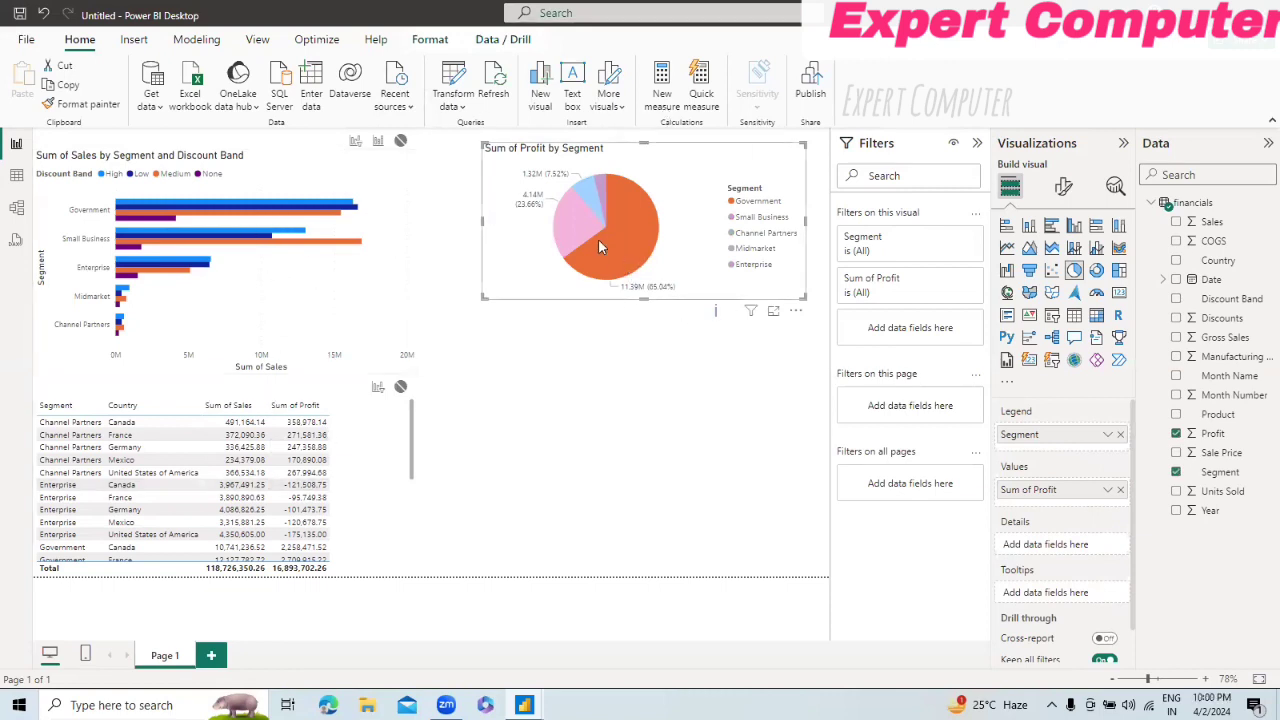
click(573, 225)
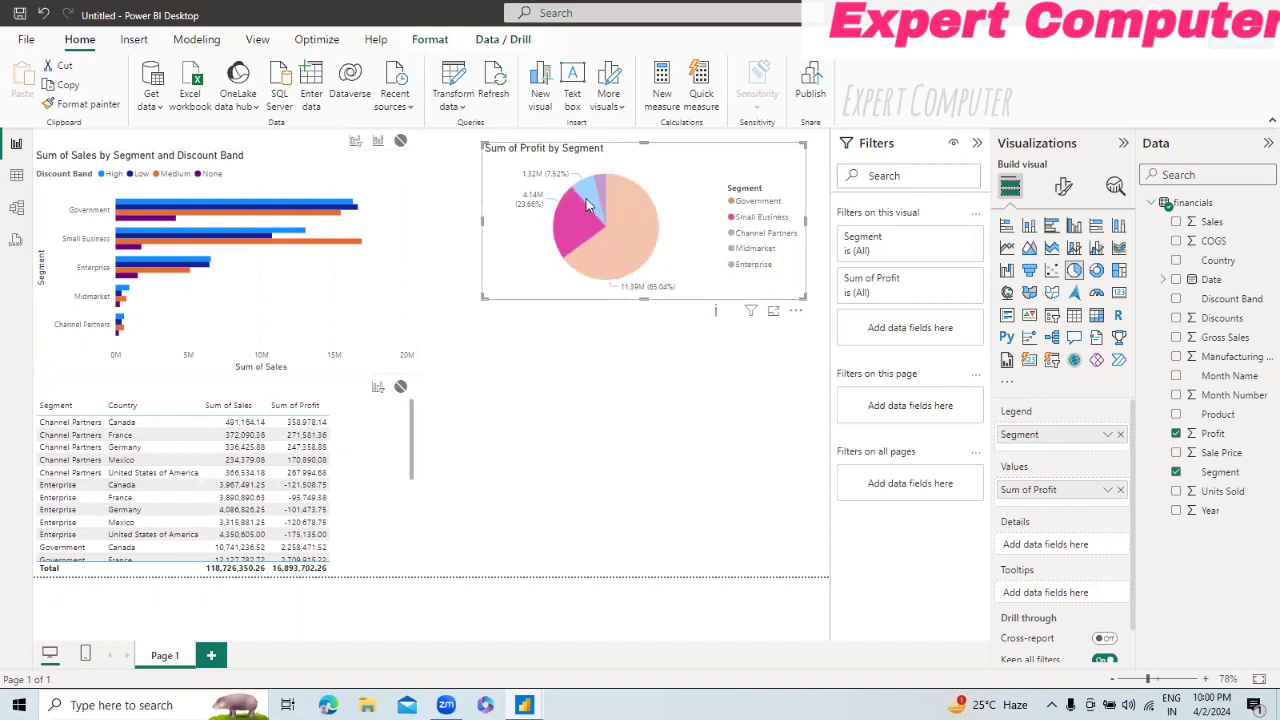
click(600, 195)
click(600, 195)
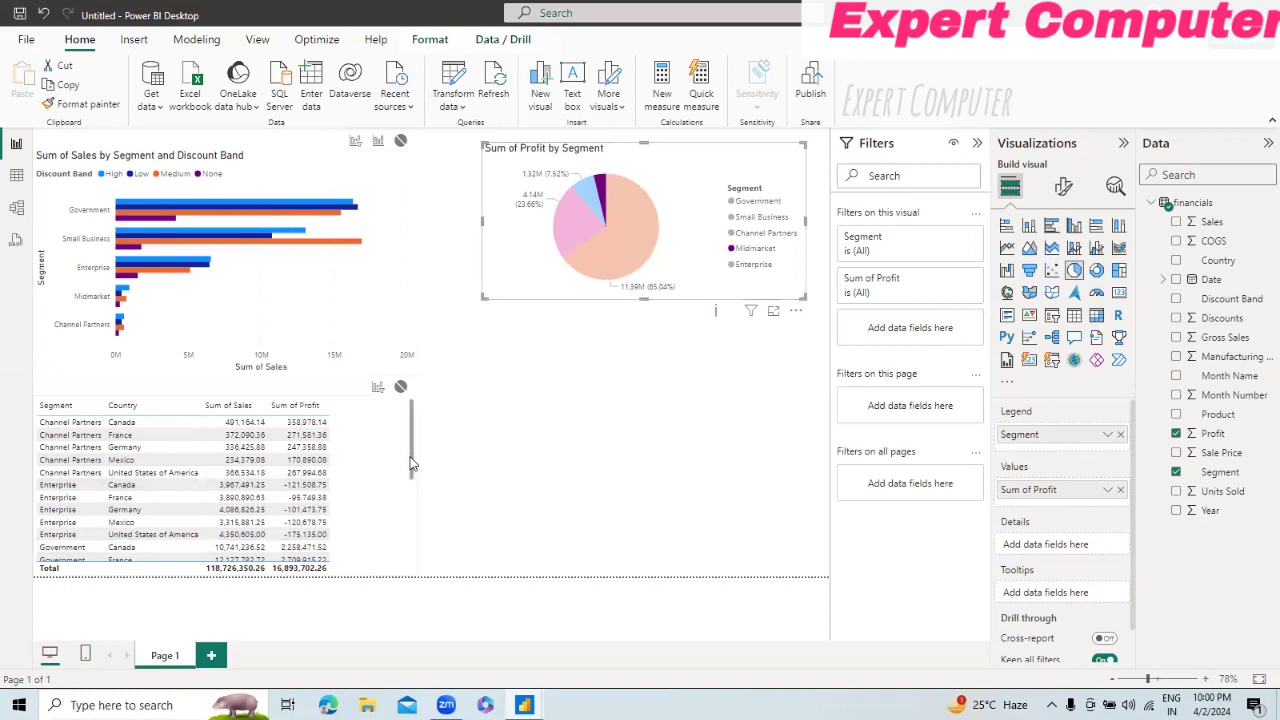
drag(410, 462, 413, 348)
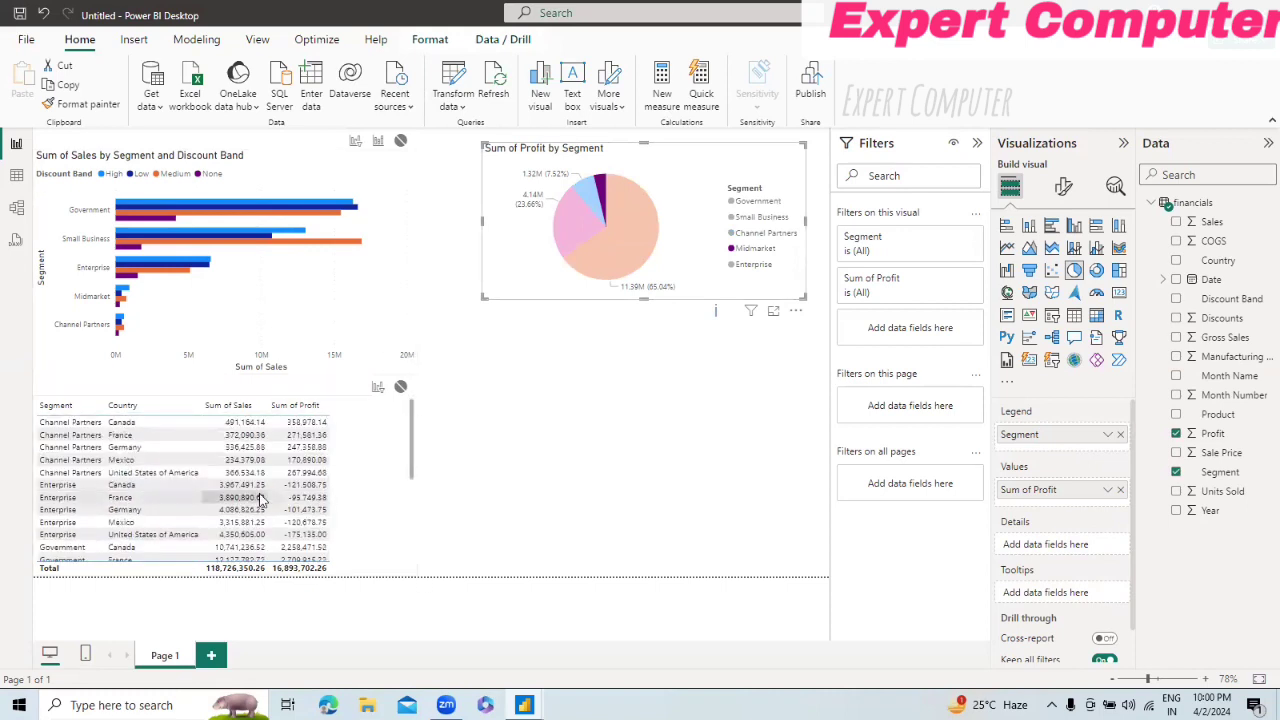
click(640, 220)
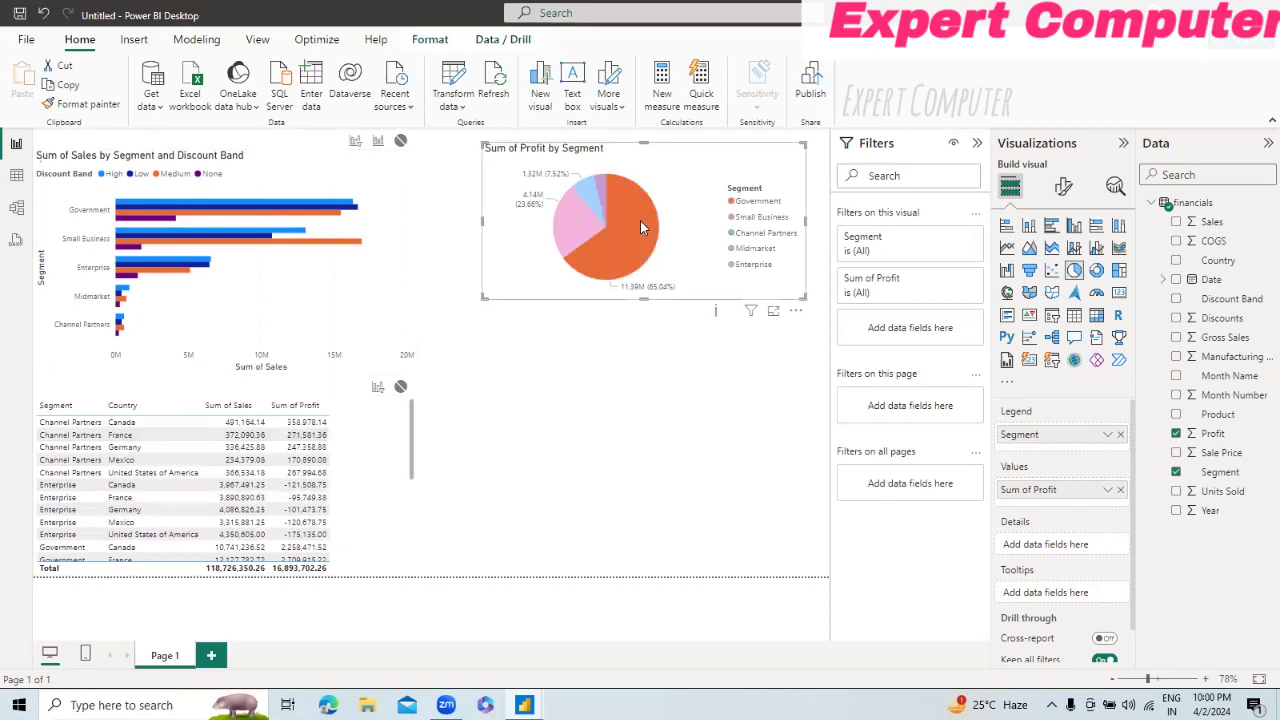
click(488, 338)
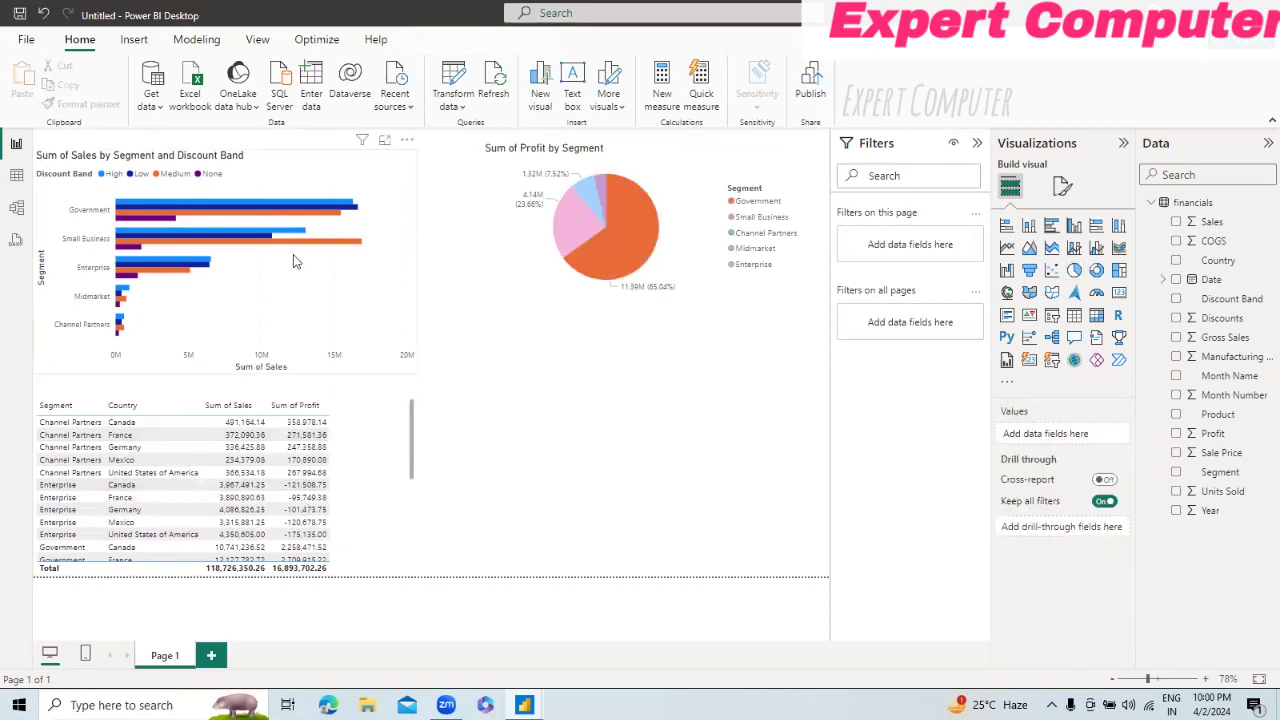
Step: Select the Government High bar in the bar chart to check how the pie chart responds, and clear the selection
click(288, 282)
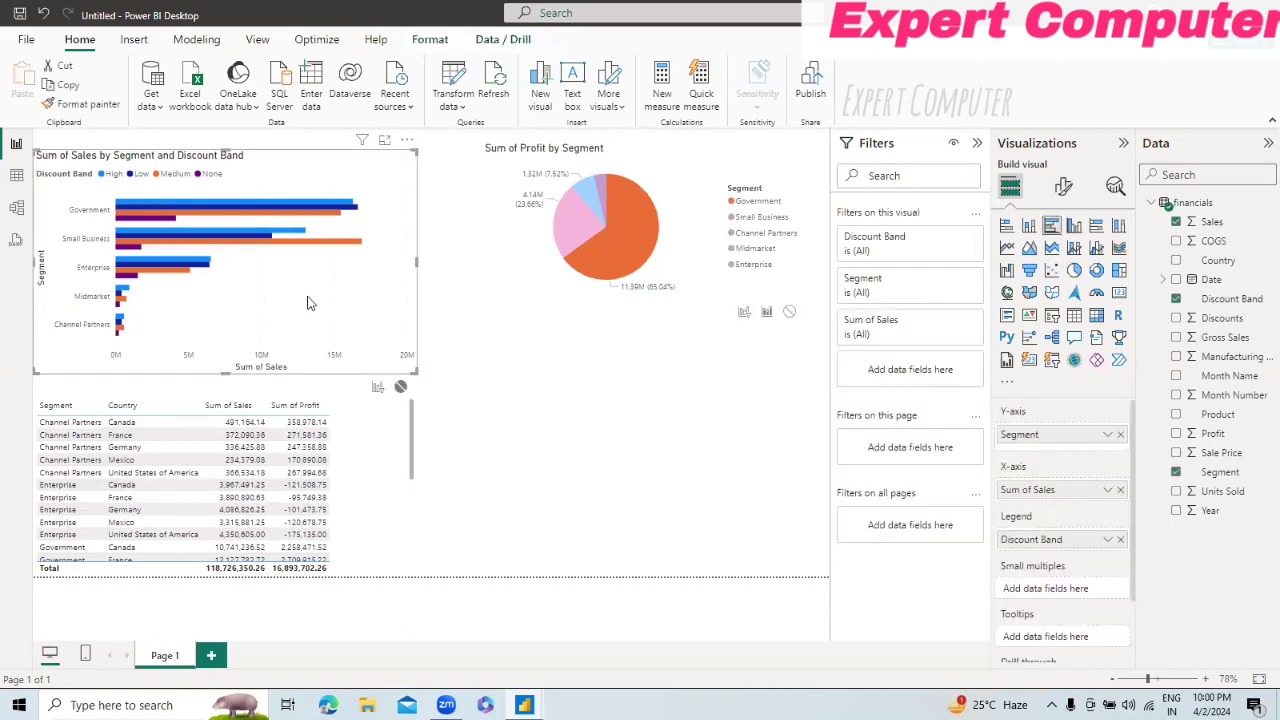
click(329, 205)
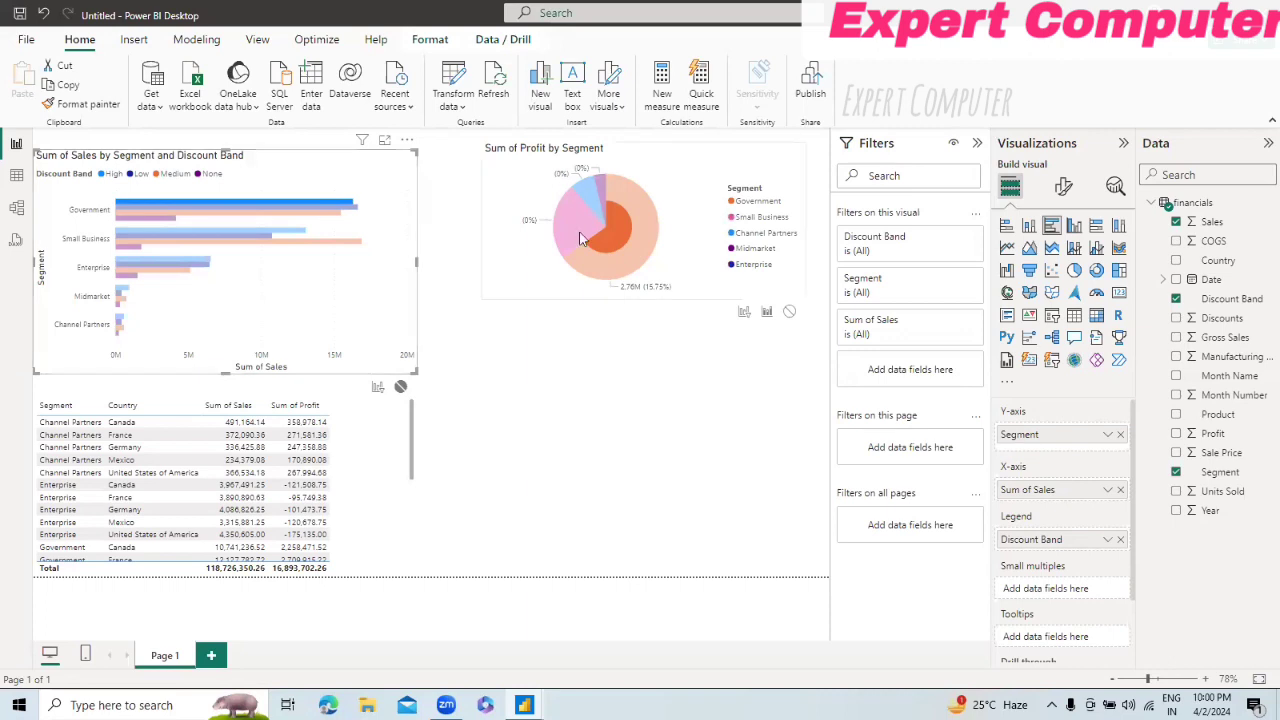
mouse_move(624, 259)
click(312, 201)
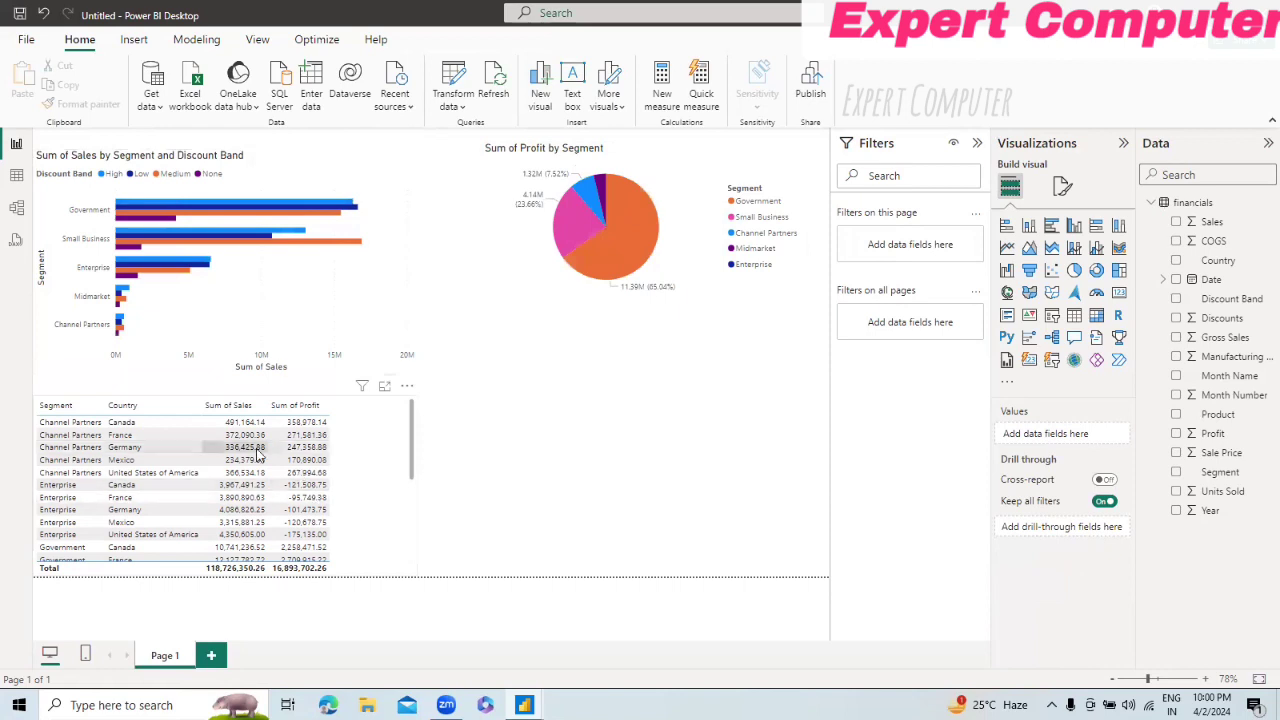
Step: Set the table's interactions with the bar chart and pie chart to None, testing with the Channel Partners rows for France and Mexico
click(88, 439)
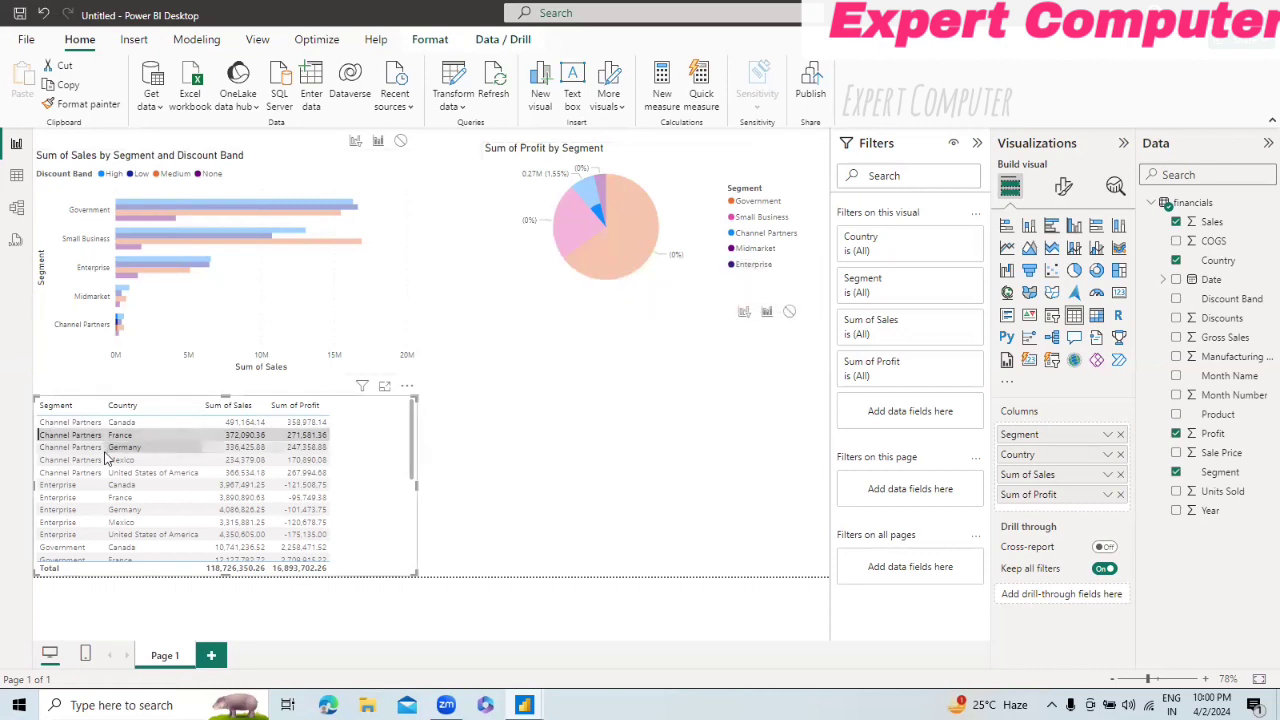
click(81, 437)
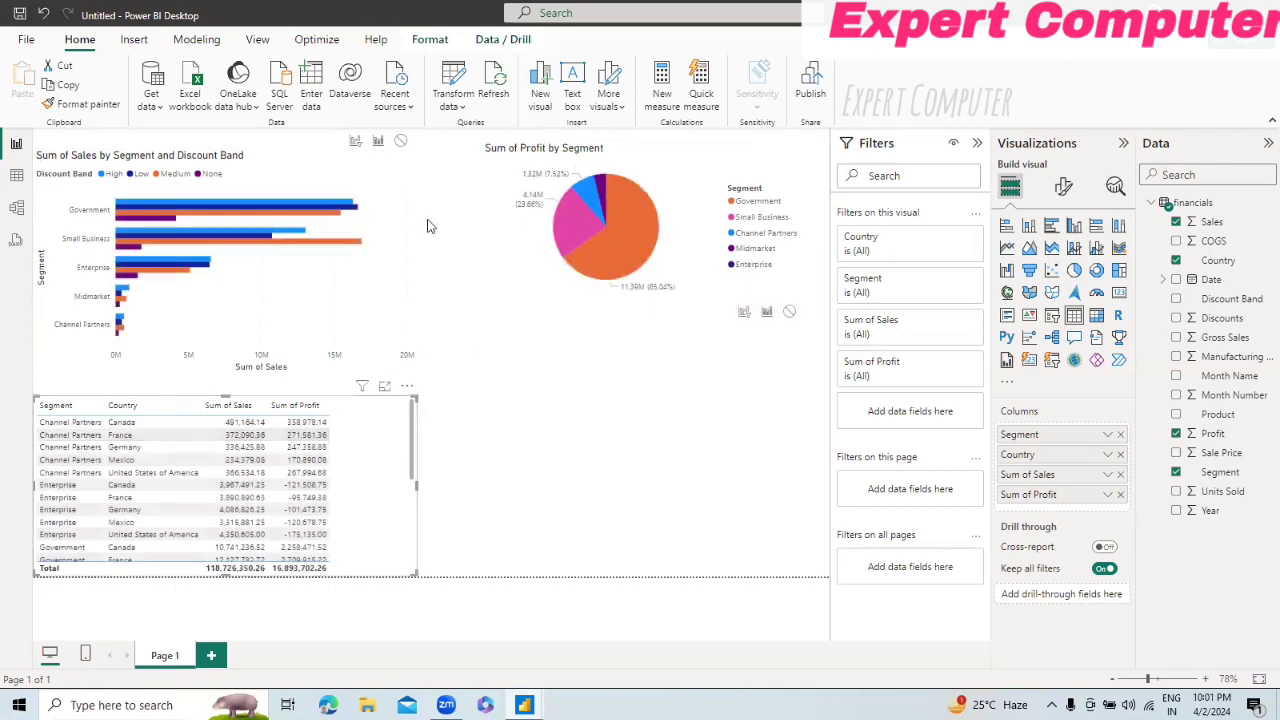
click(400, 141)
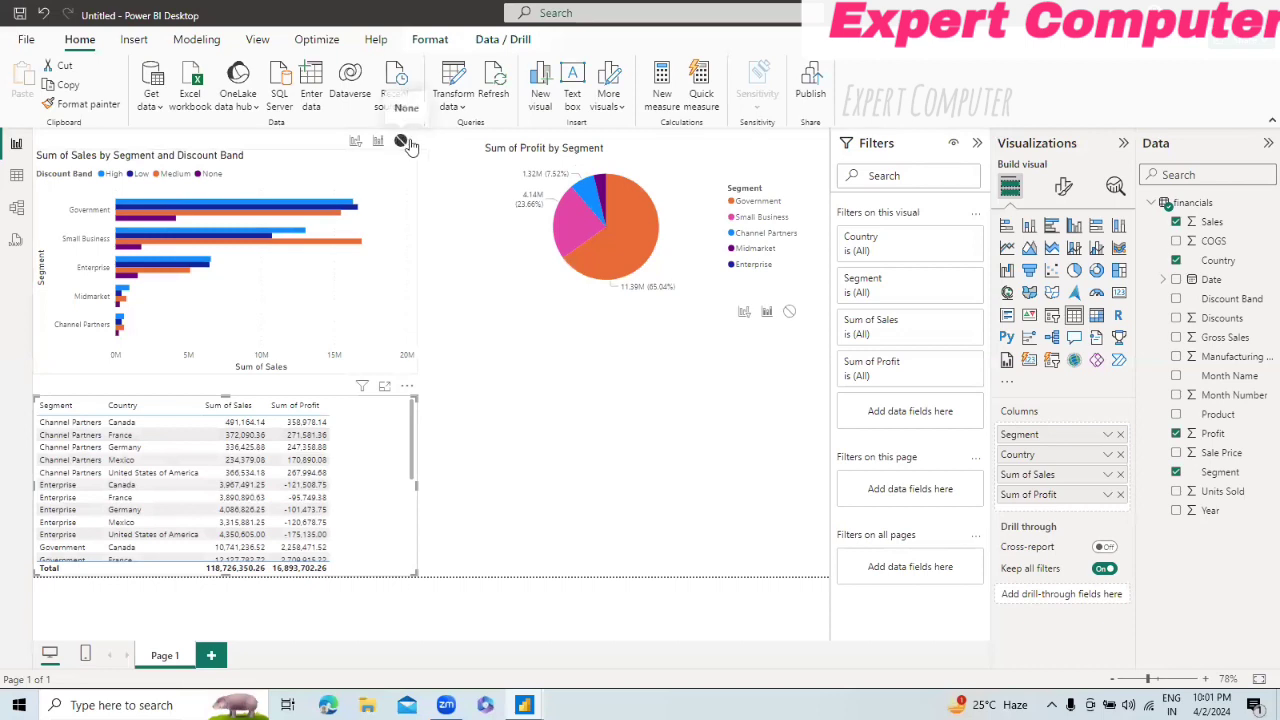
click(789, 313)
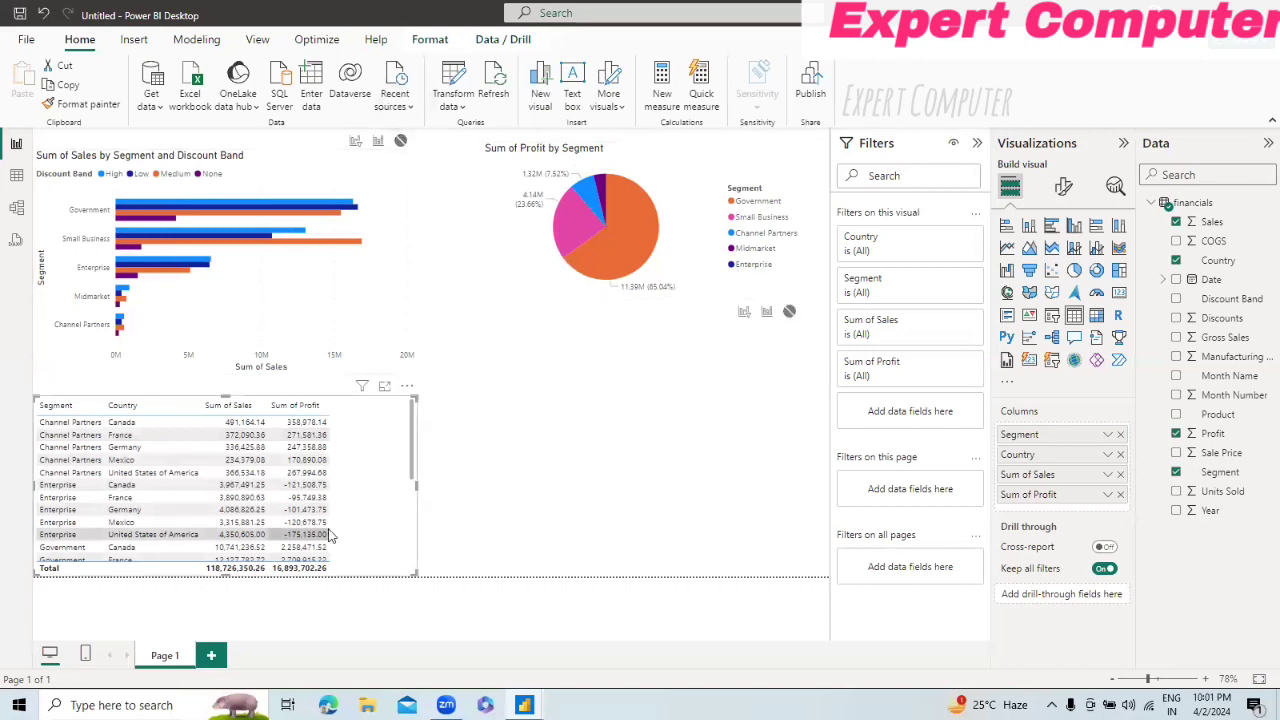
click(84, 462)
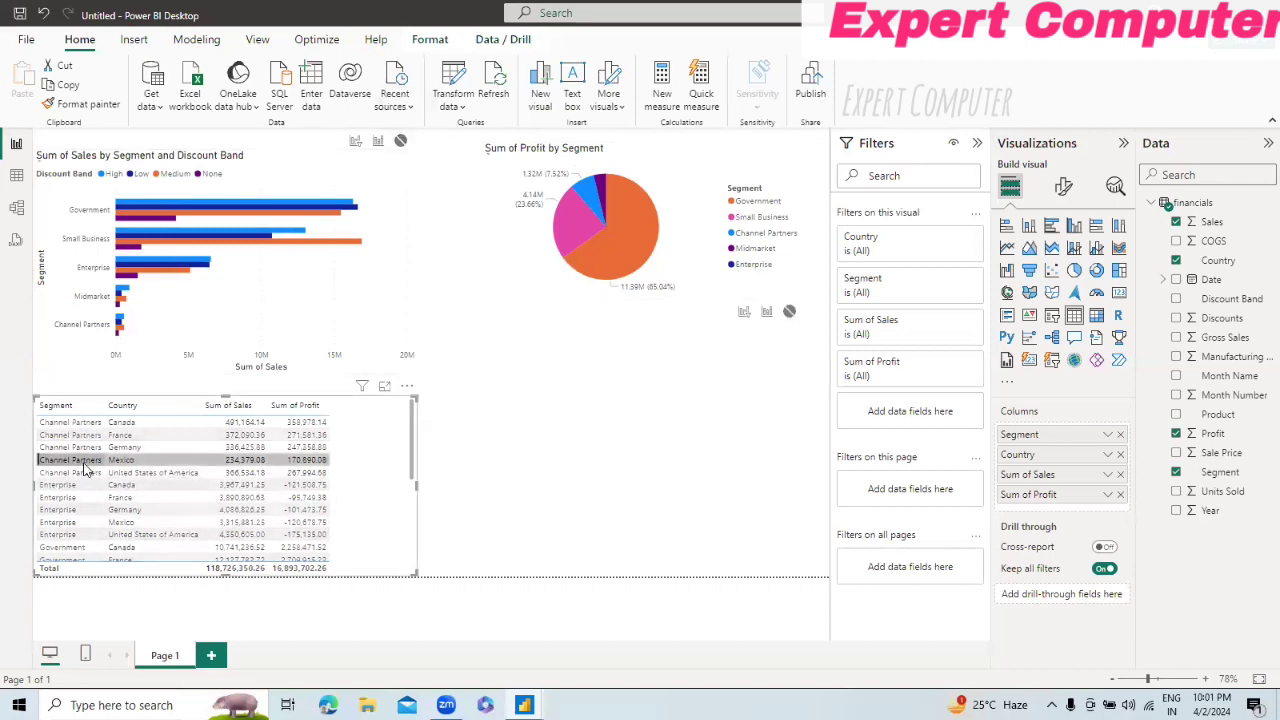
Step: Set the bar chart's interaction with the pie chart to Filter and test it with several bars, including Government High and Channel Partners High
click(379, 286)
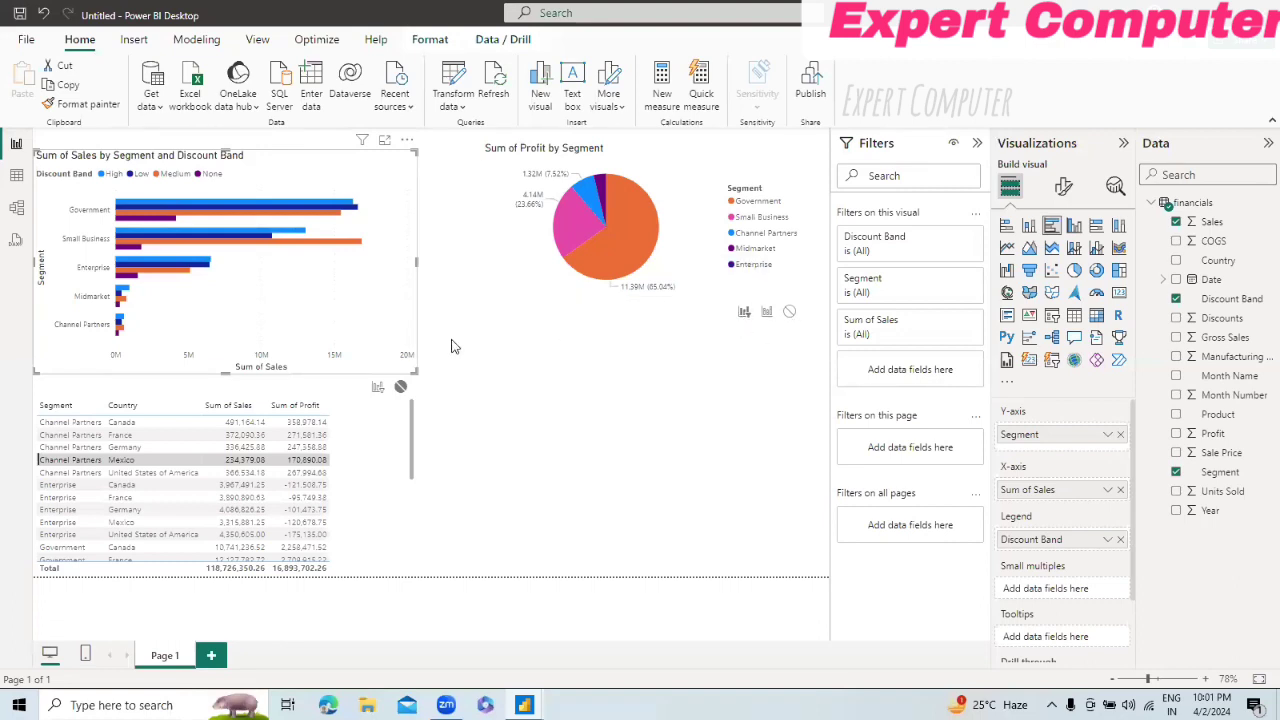
click(310, 202)
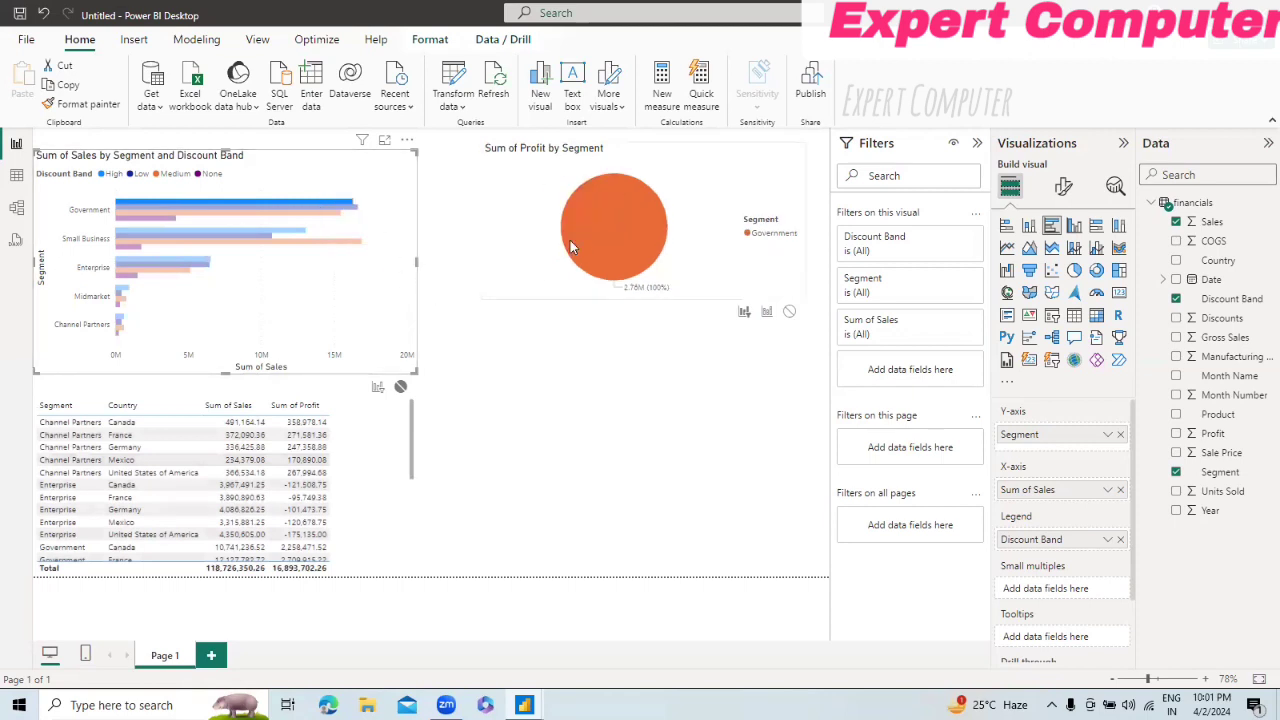
click(305, 242)
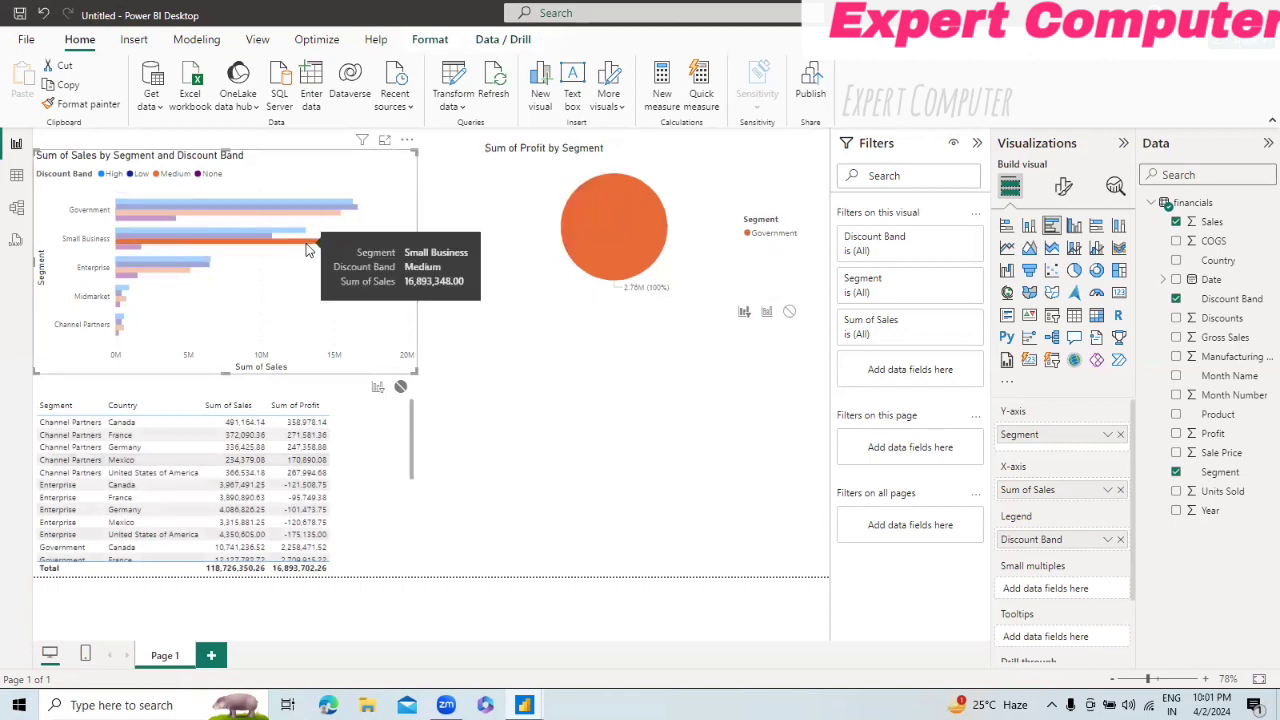
click(130, 261)
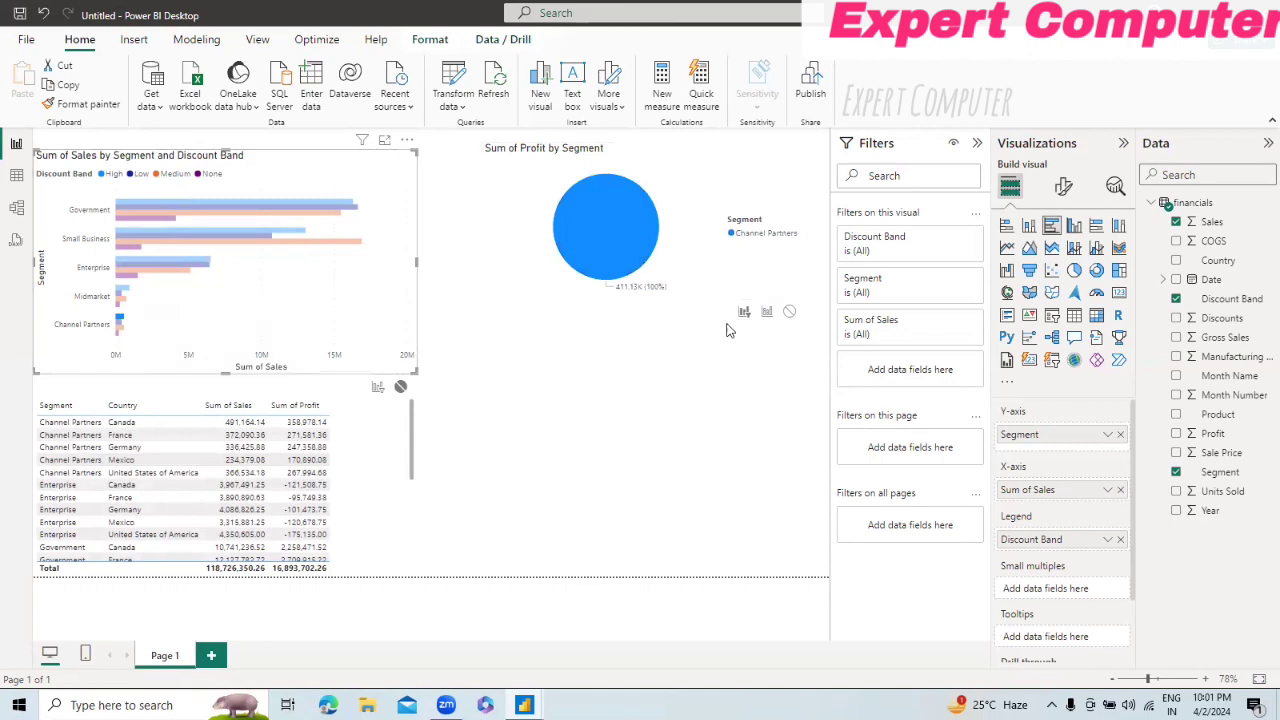
Step: Set the bar chart's interaction with the pie chart to None, test it with the Government bars, and deselect the chart
click(790, 312)
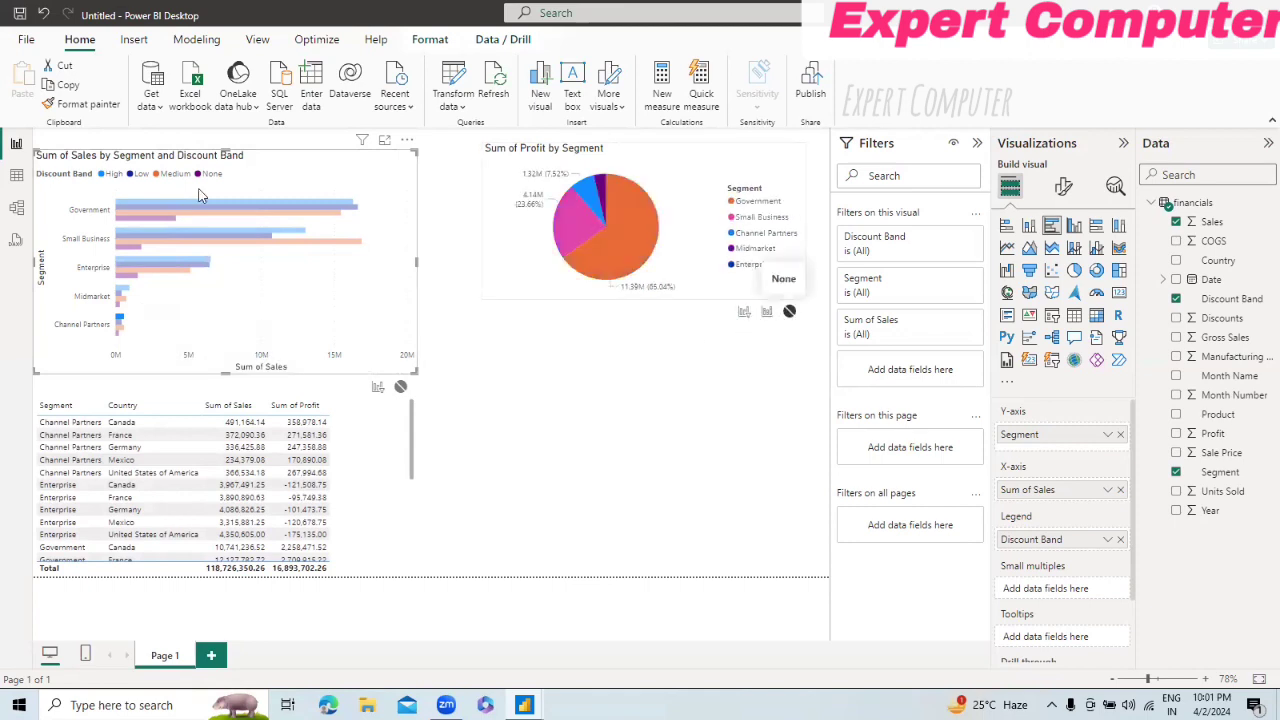
click(162, 203)
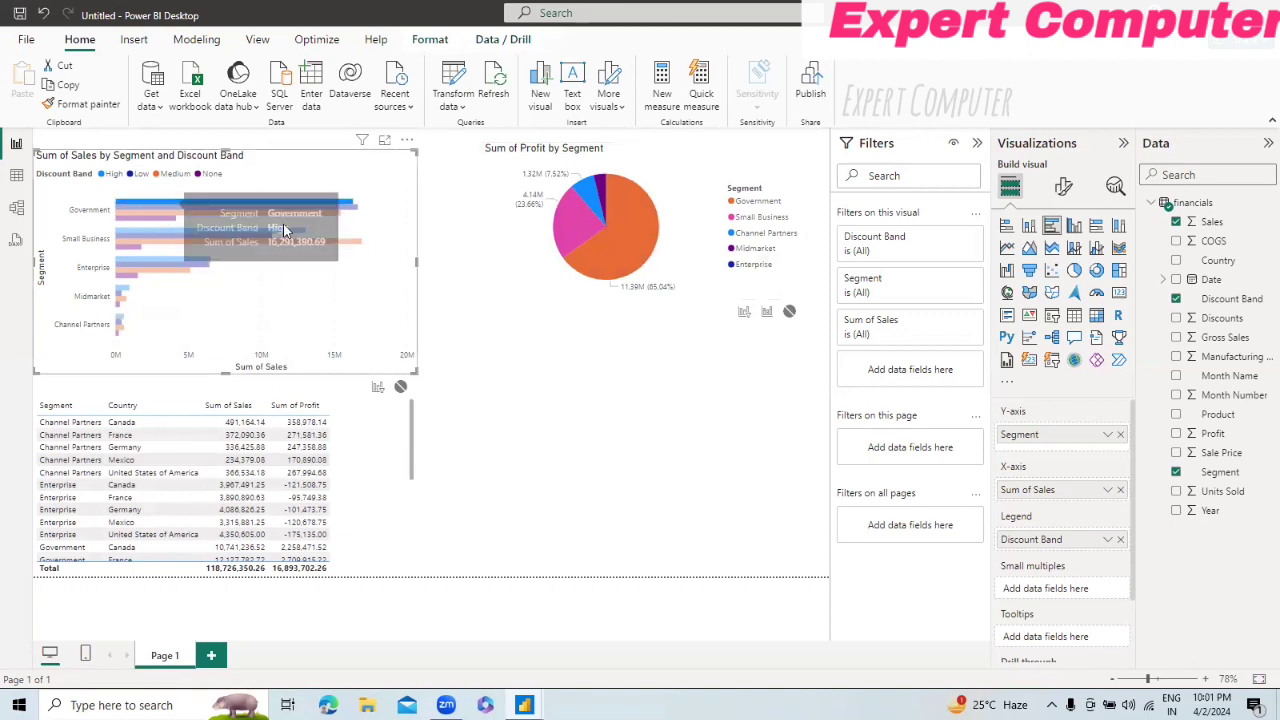
click(242, 206)
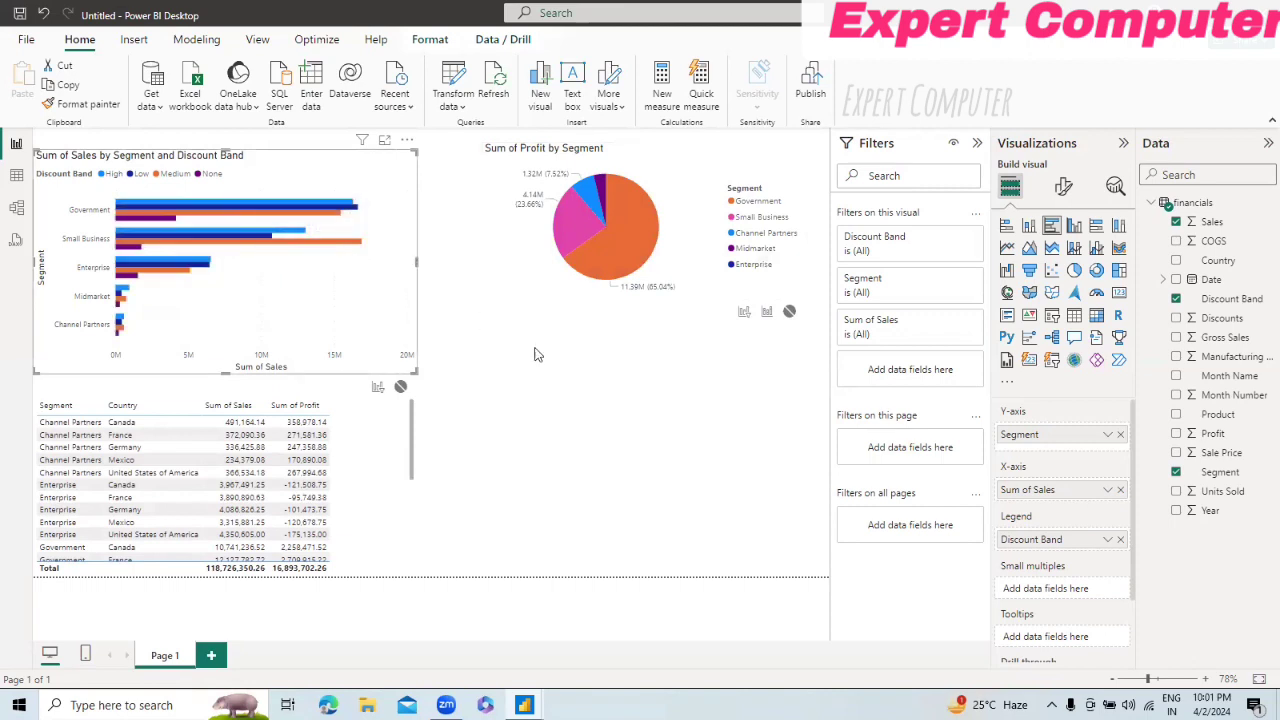
click(579, 423)
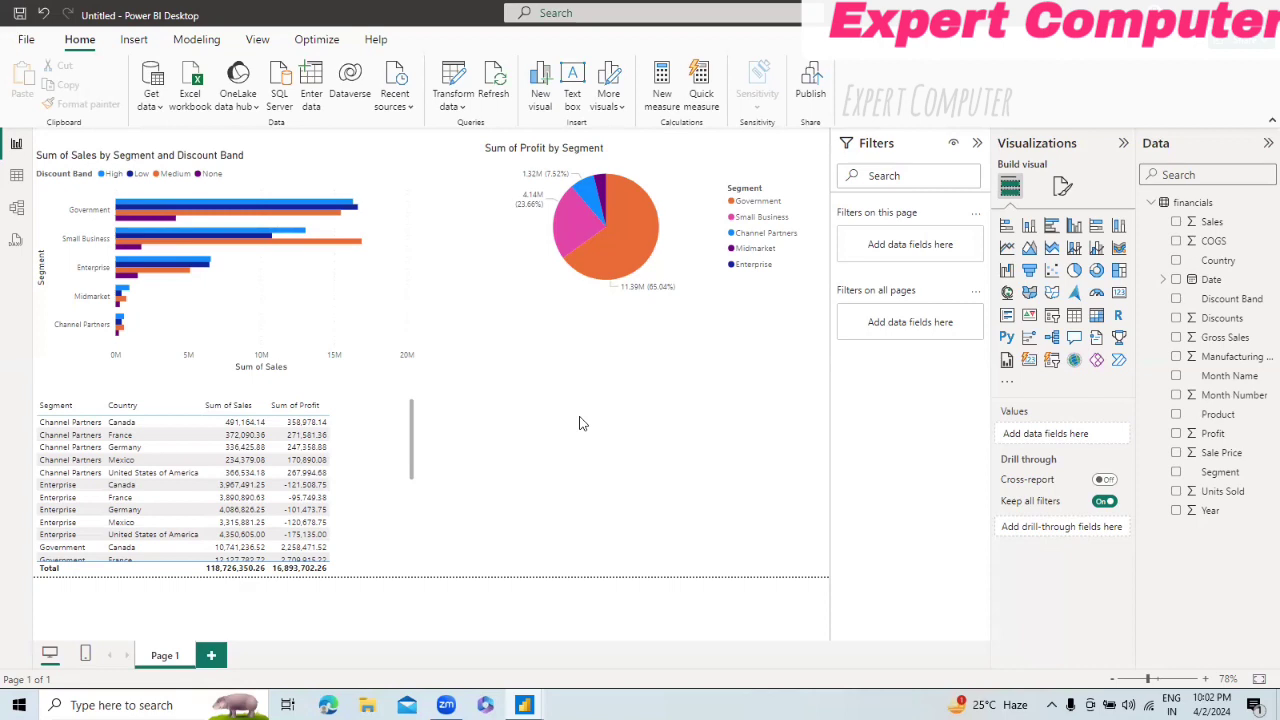
Step: Add a second page to the report, look back at Page 1, and return to the new page
click(213, 655)
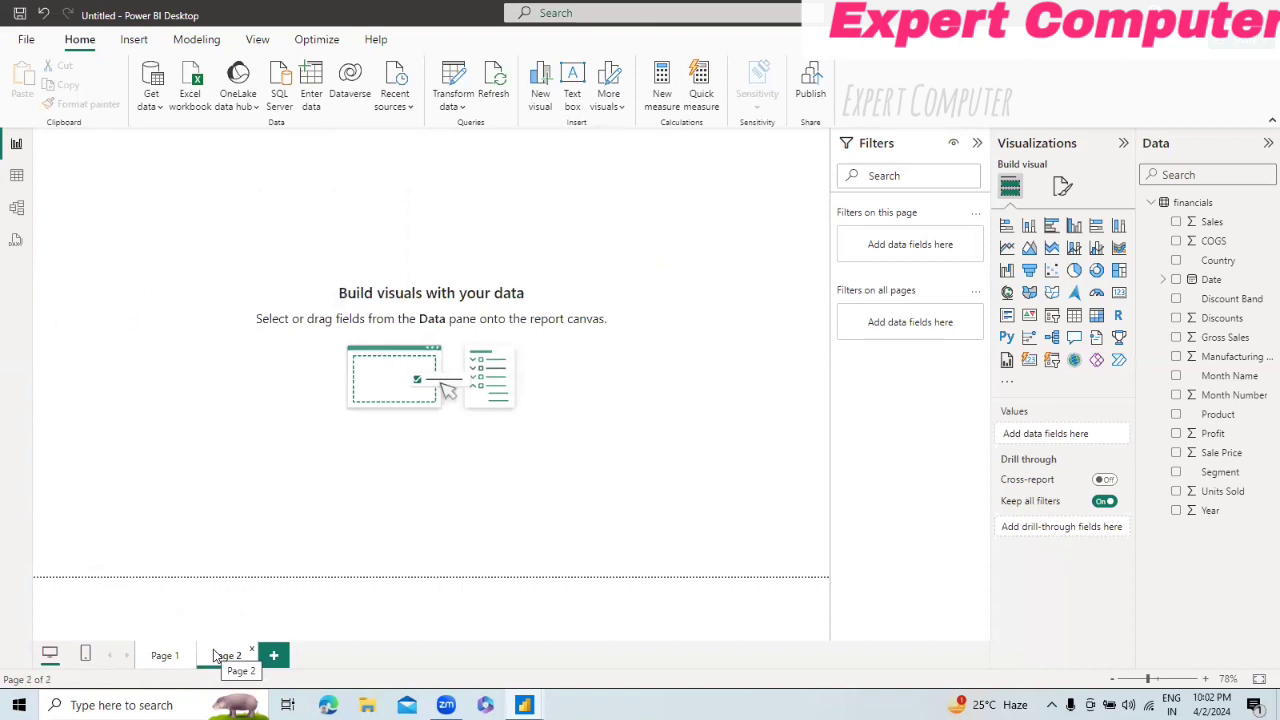
click(172, 655)
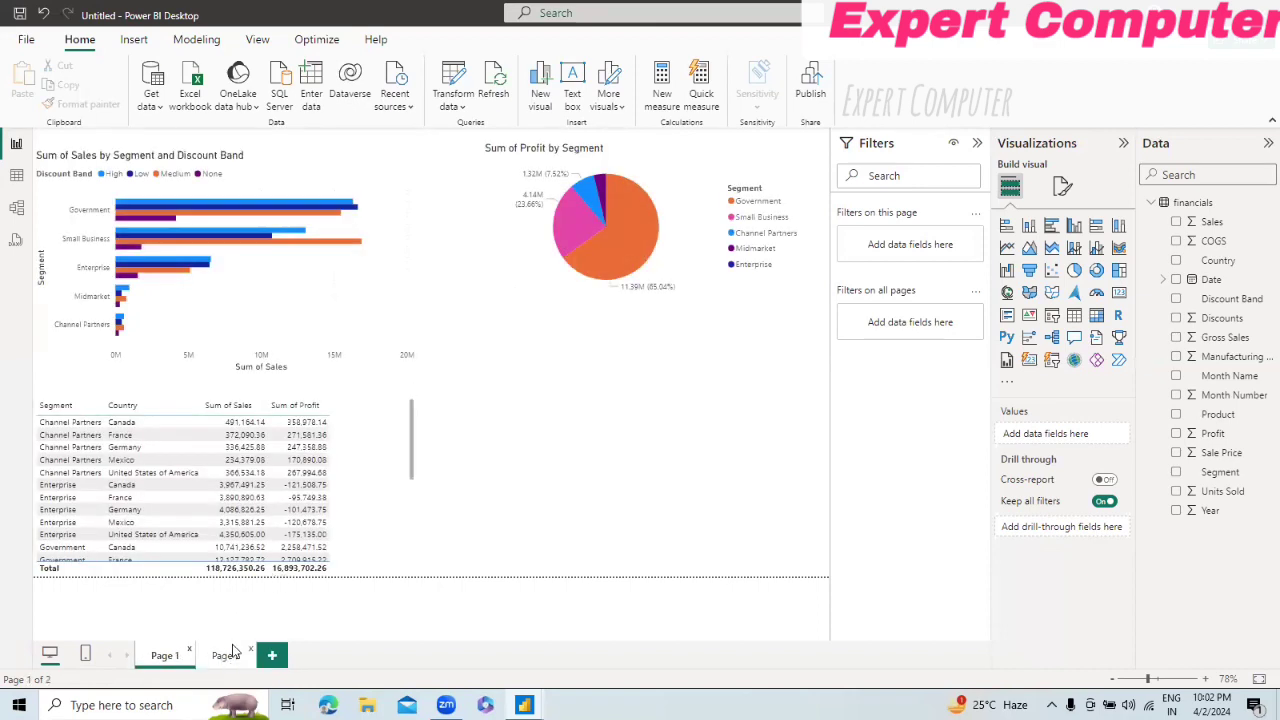
click(224, 655)
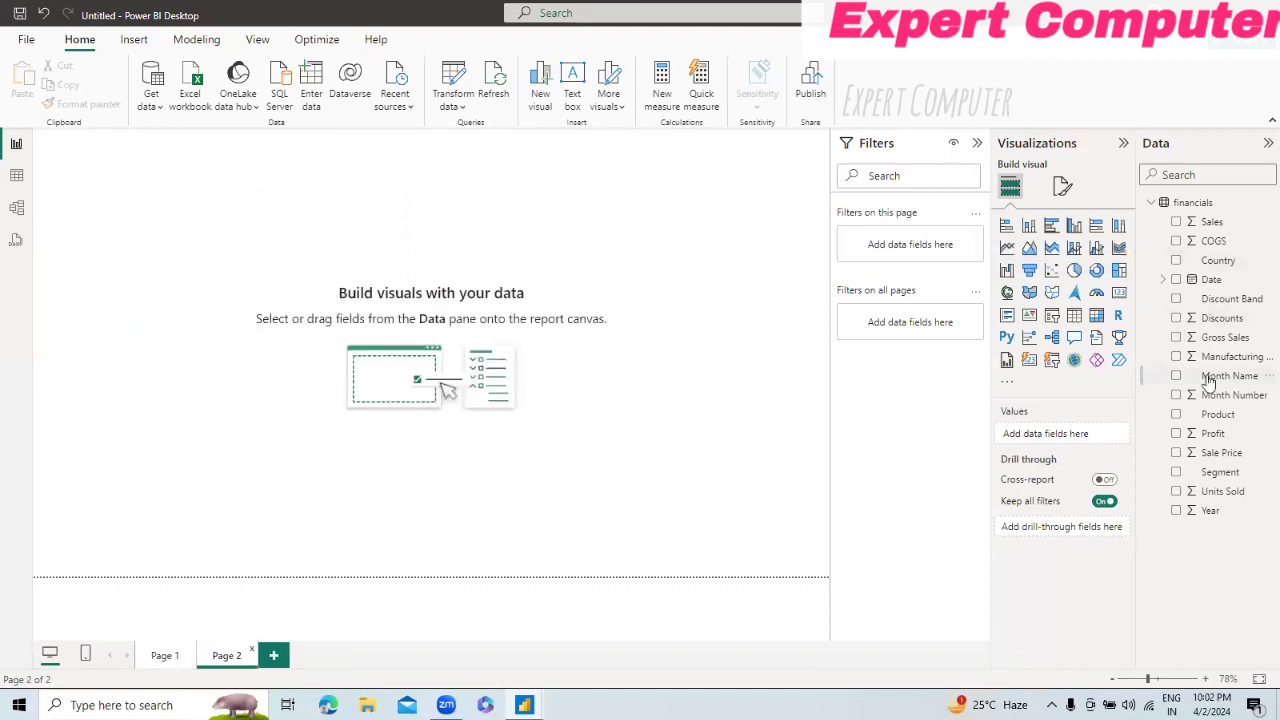
Step: Create a map of Profit by Country on Page 2 and enlarge it across most of the page
click(1177, 261)
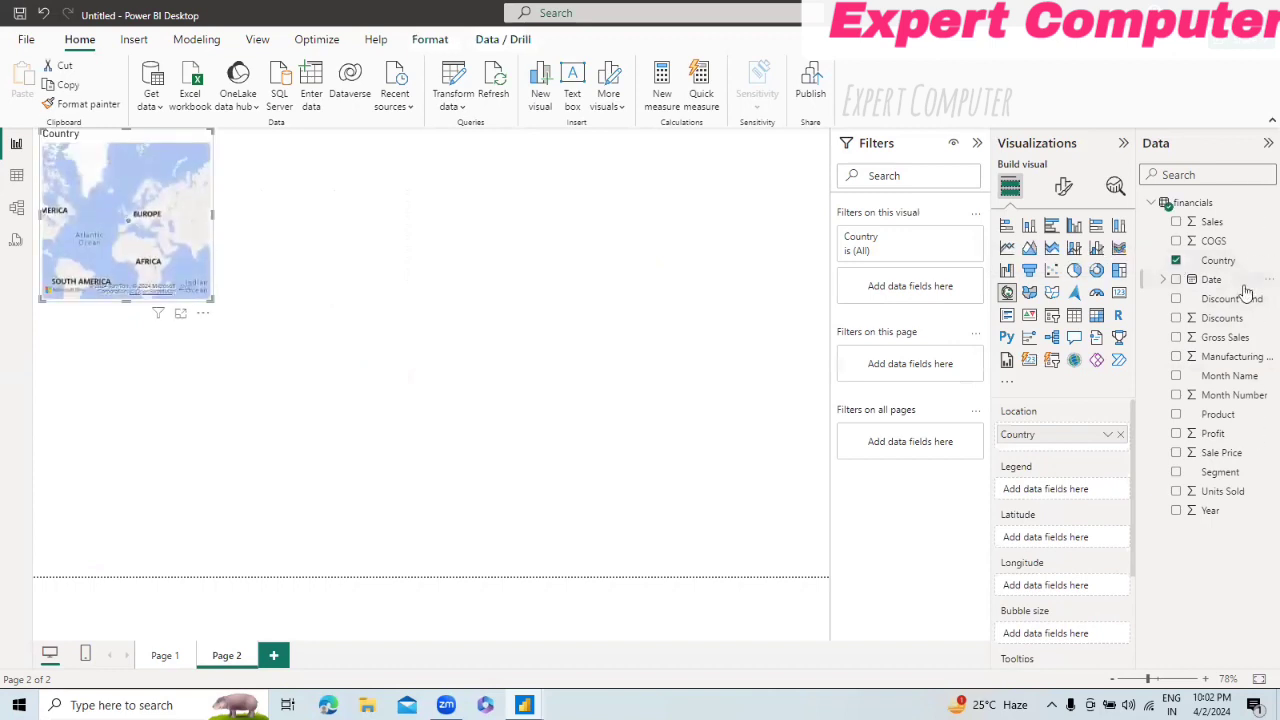
click(1176, 434)
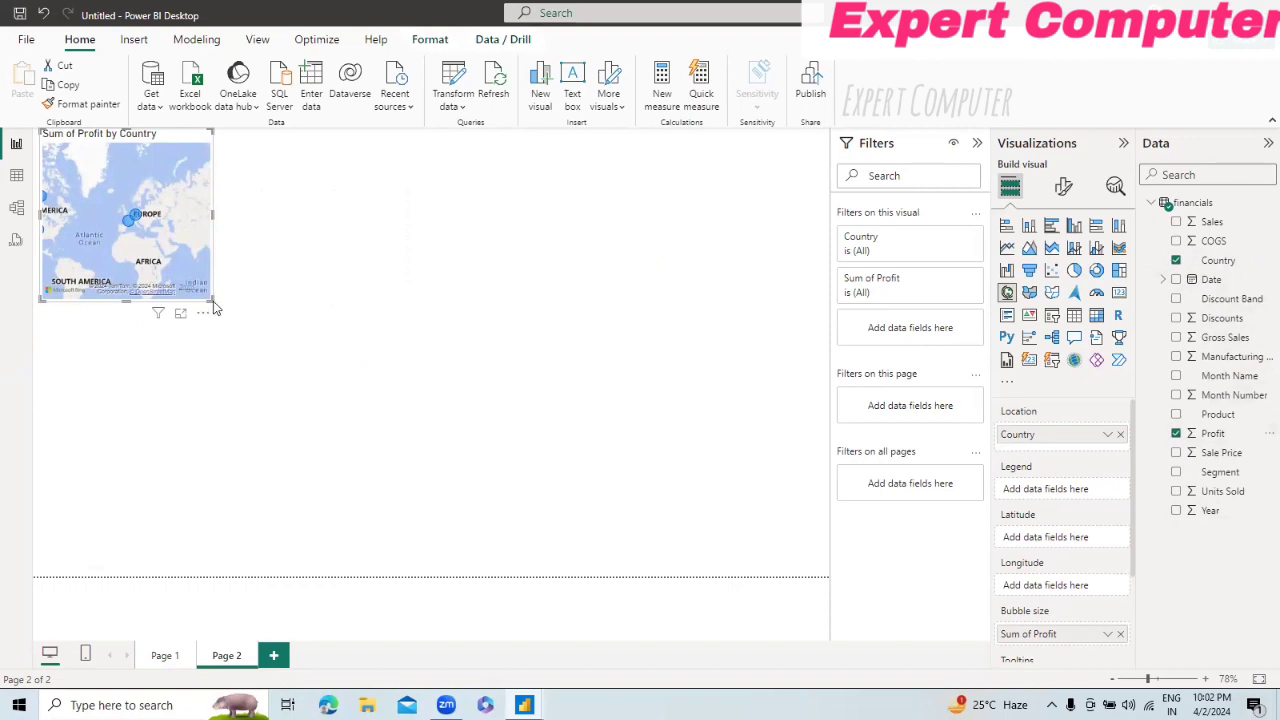
drag(212, 302, 773, 541)
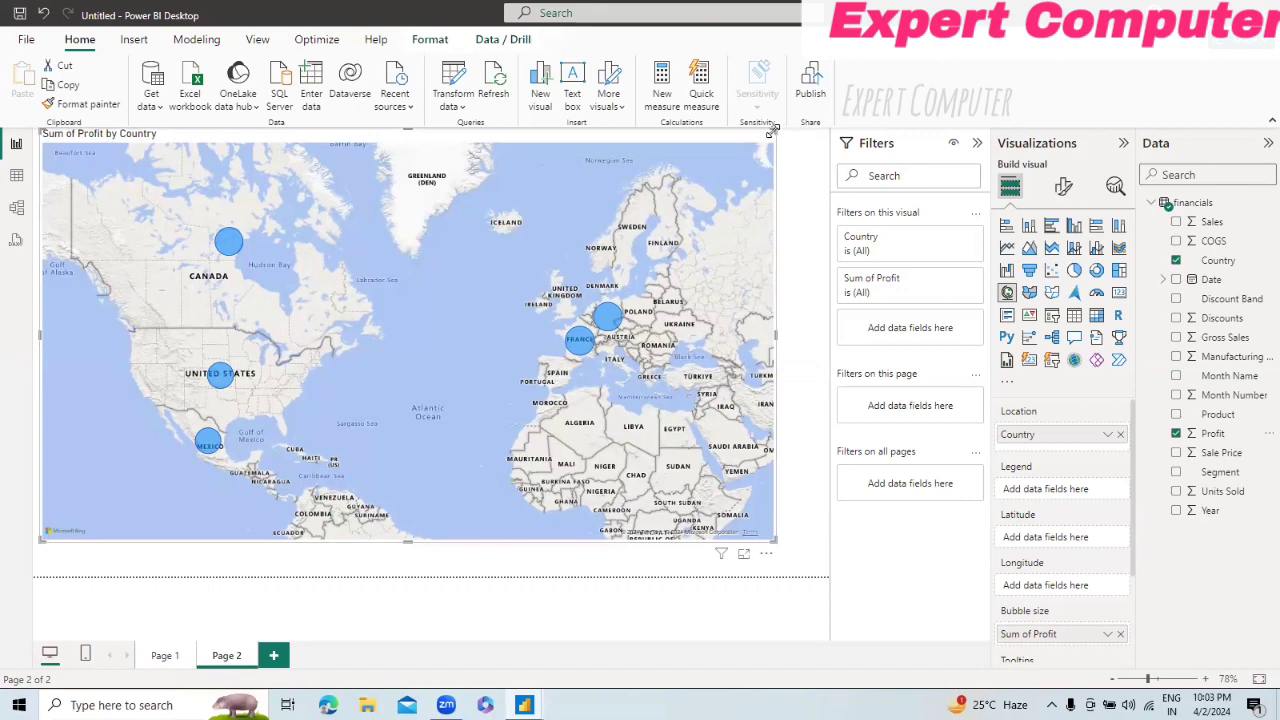
Step: Adjust the map's size and place it at the page's upper-left corner, extending it nearly to the page's lower edge
drag(776, 146, 730, 182)
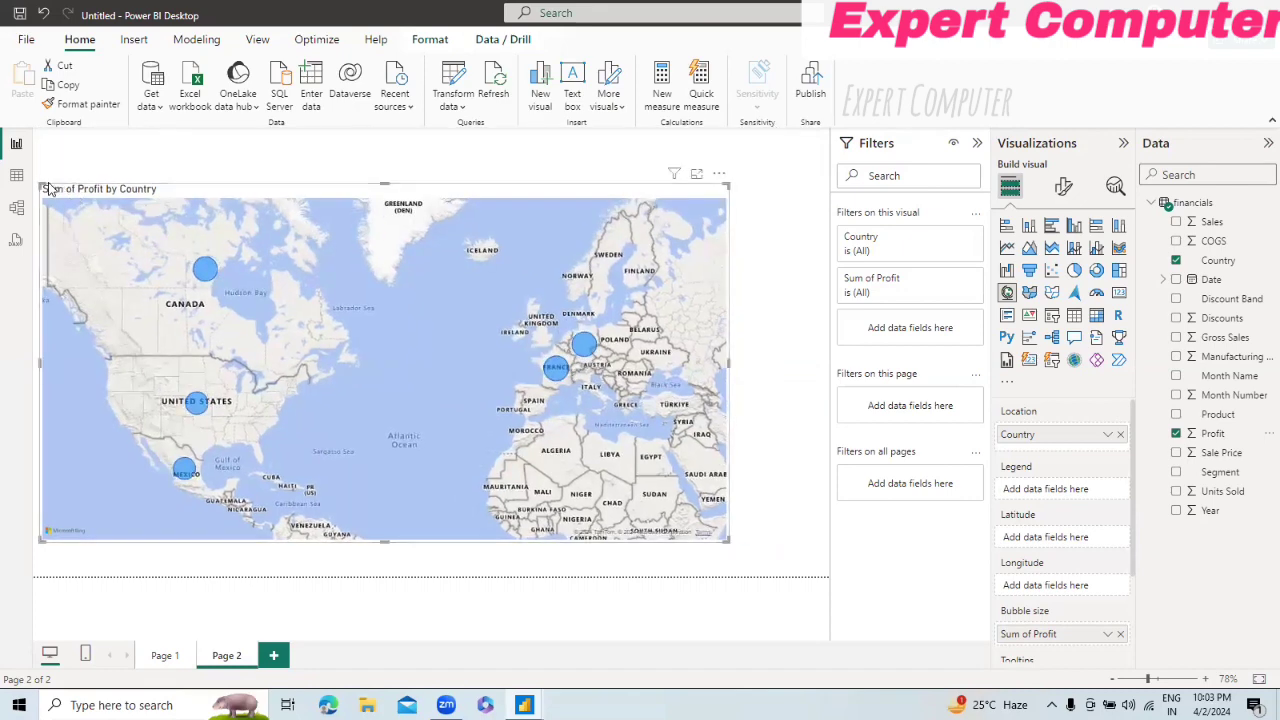
drag(42, 186, 122, 182)
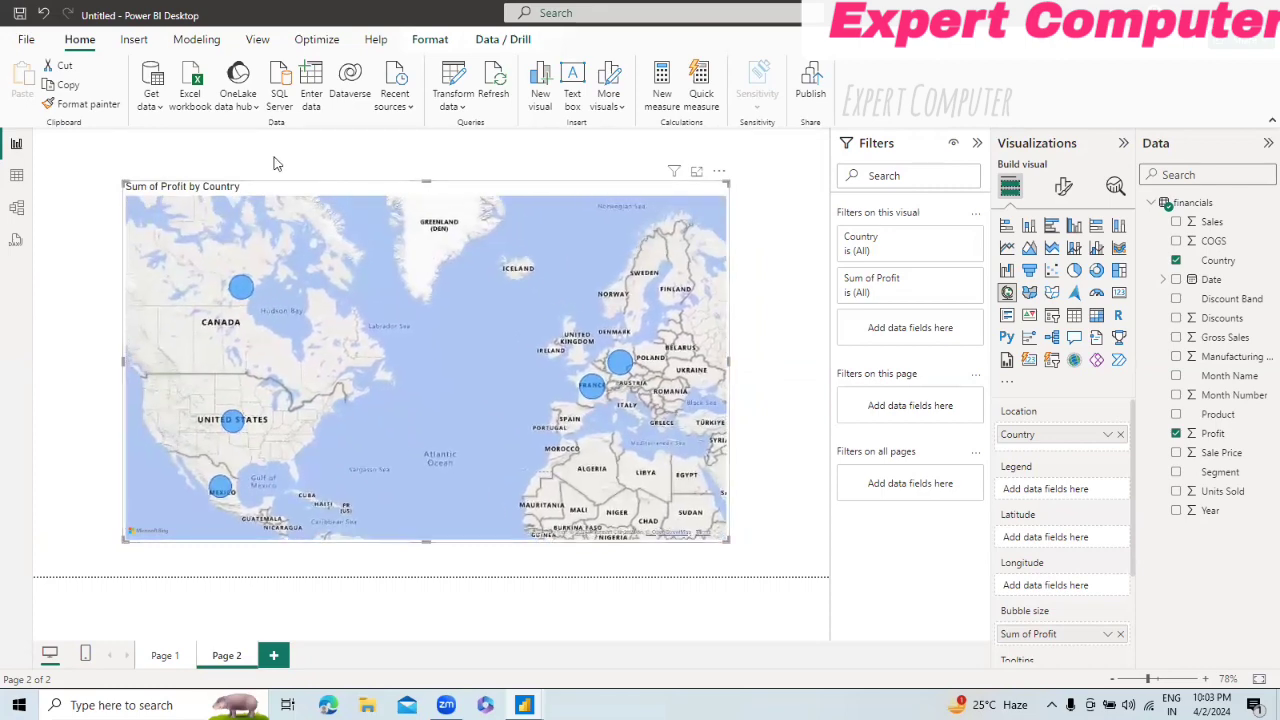
click(341, 253)
click(523, 323)
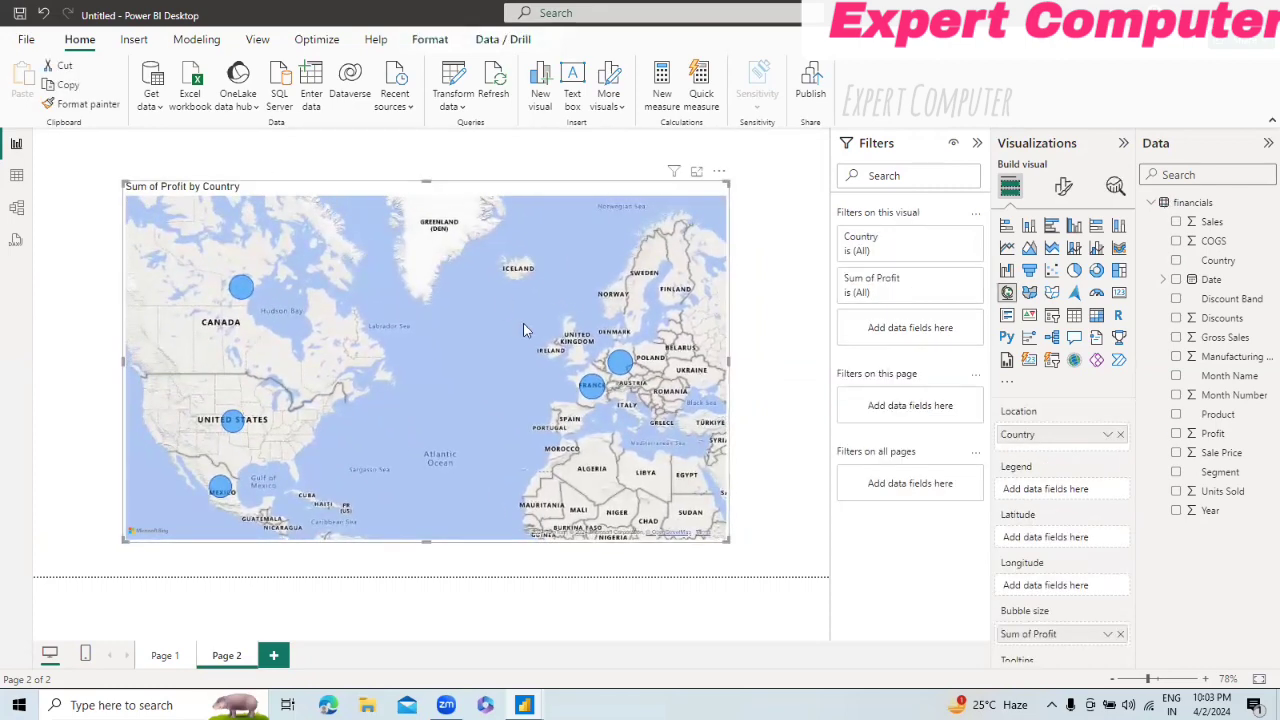
drag(510, 328, 288, 259)
drag(428, 355, 536, 318)
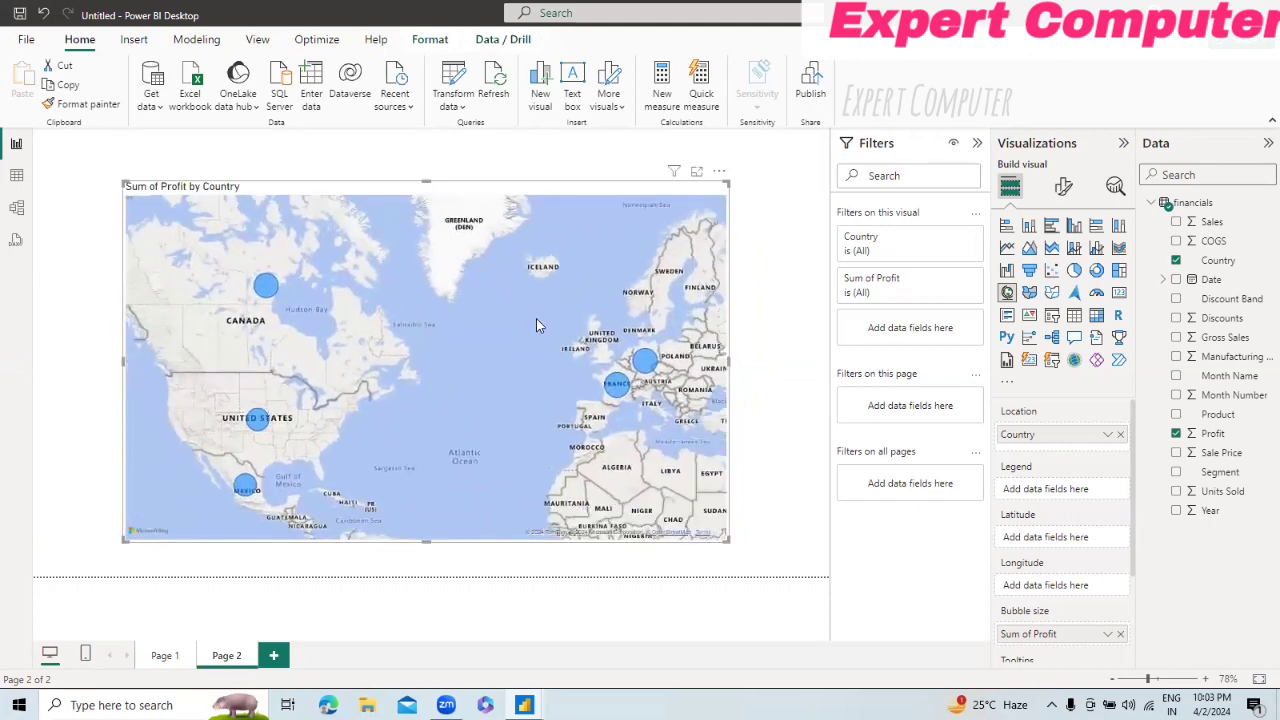
drag(410, 186, 320, 147)
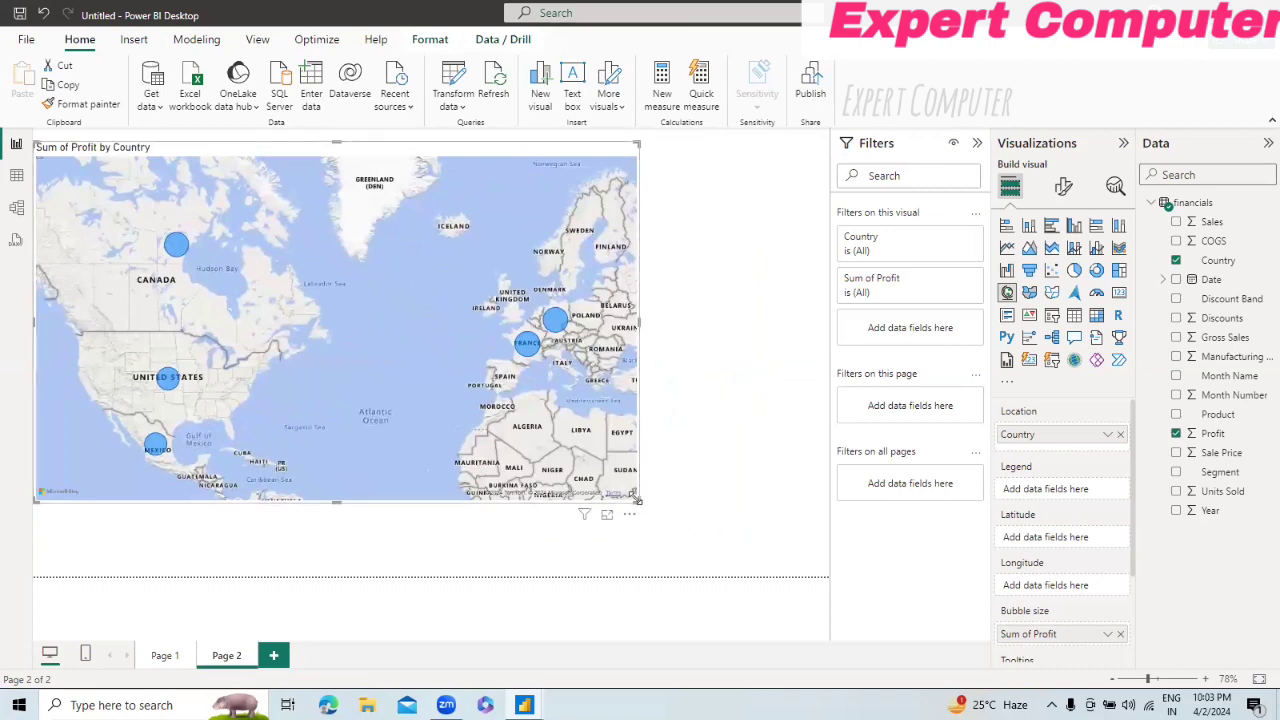
drag(637, 508, 759, 565)
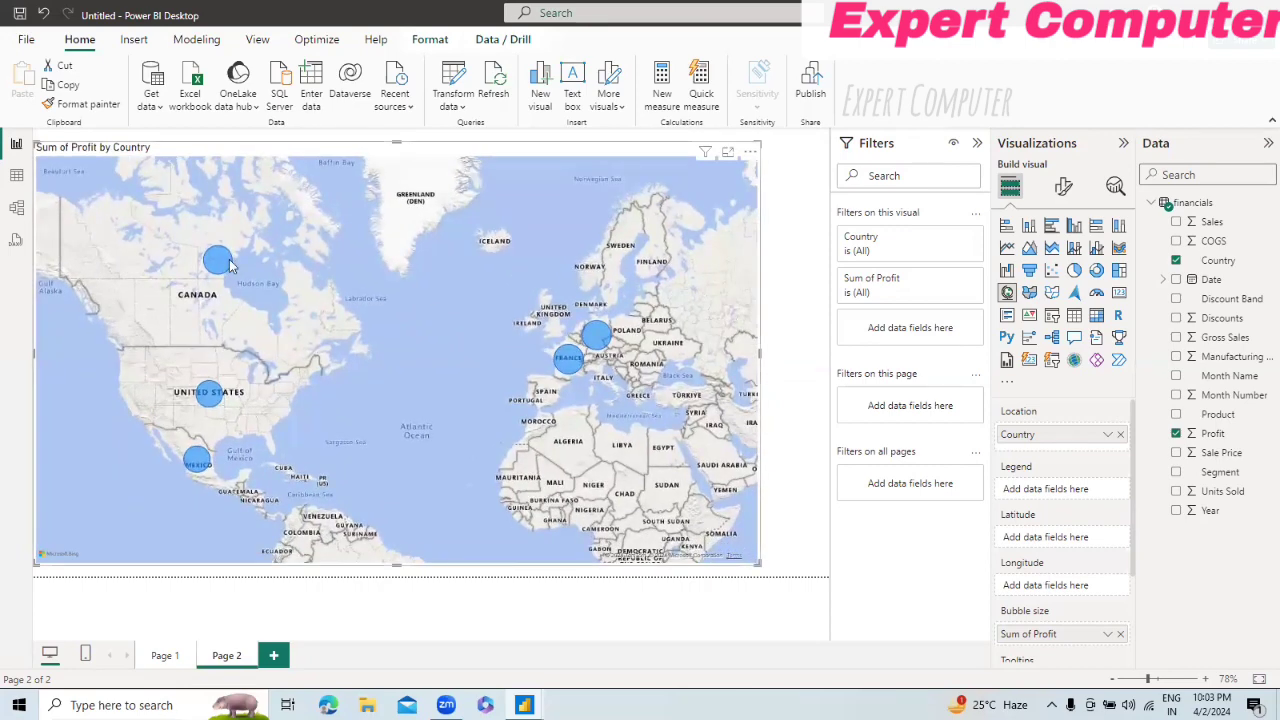
Step: Examine Canada's profit on the map, highlight its bubble, and clear the highlight
mouse_move(229, 264)
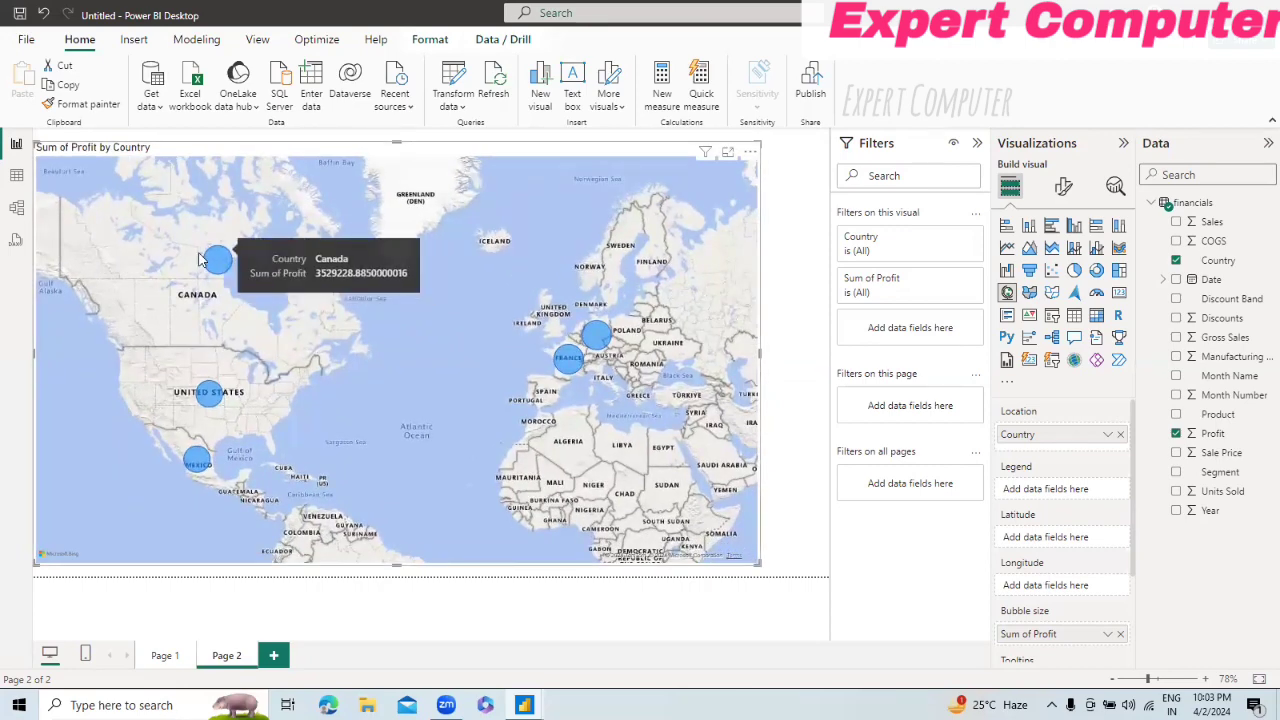
click(218, 260)
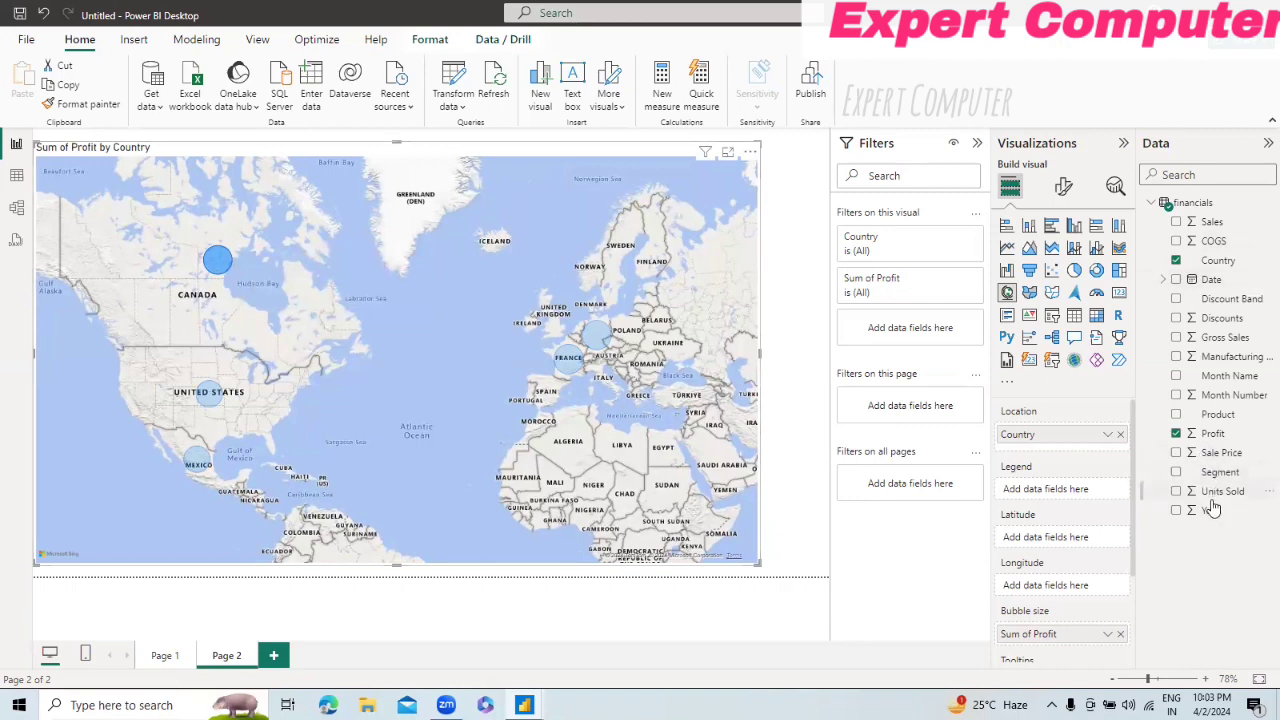
drag(1222, 490, 720, 443)
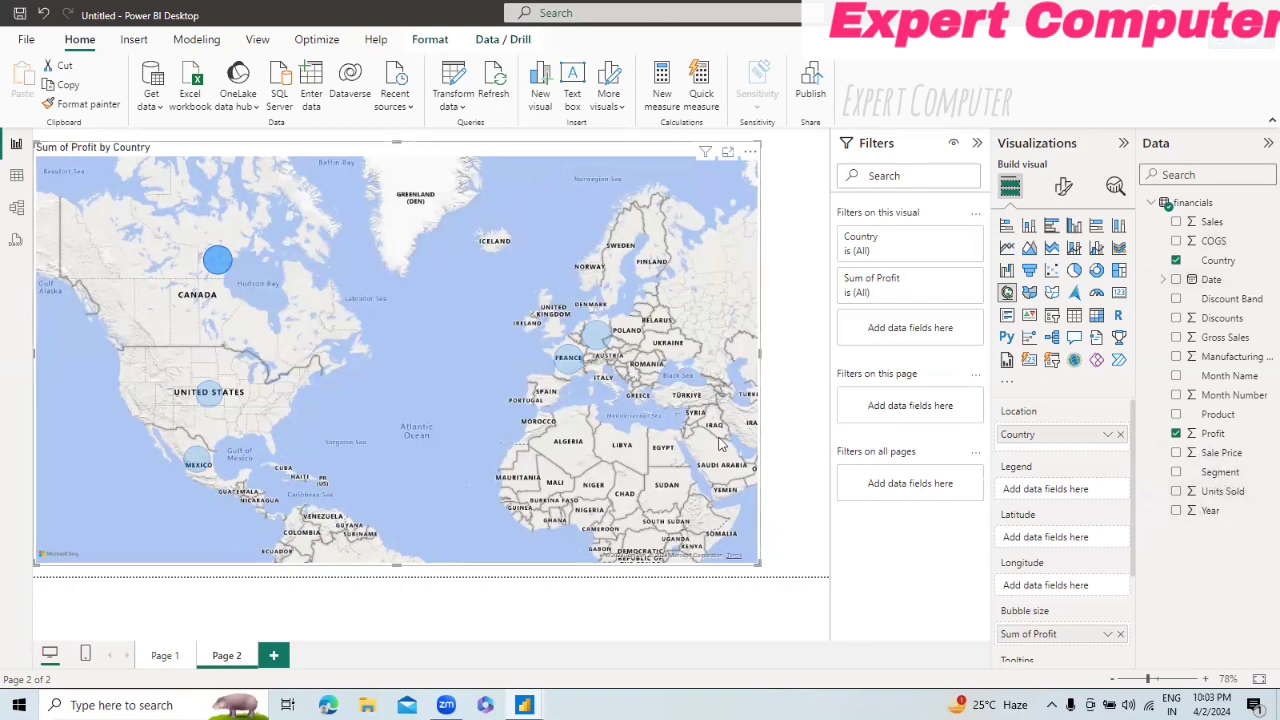
click(217, 260)
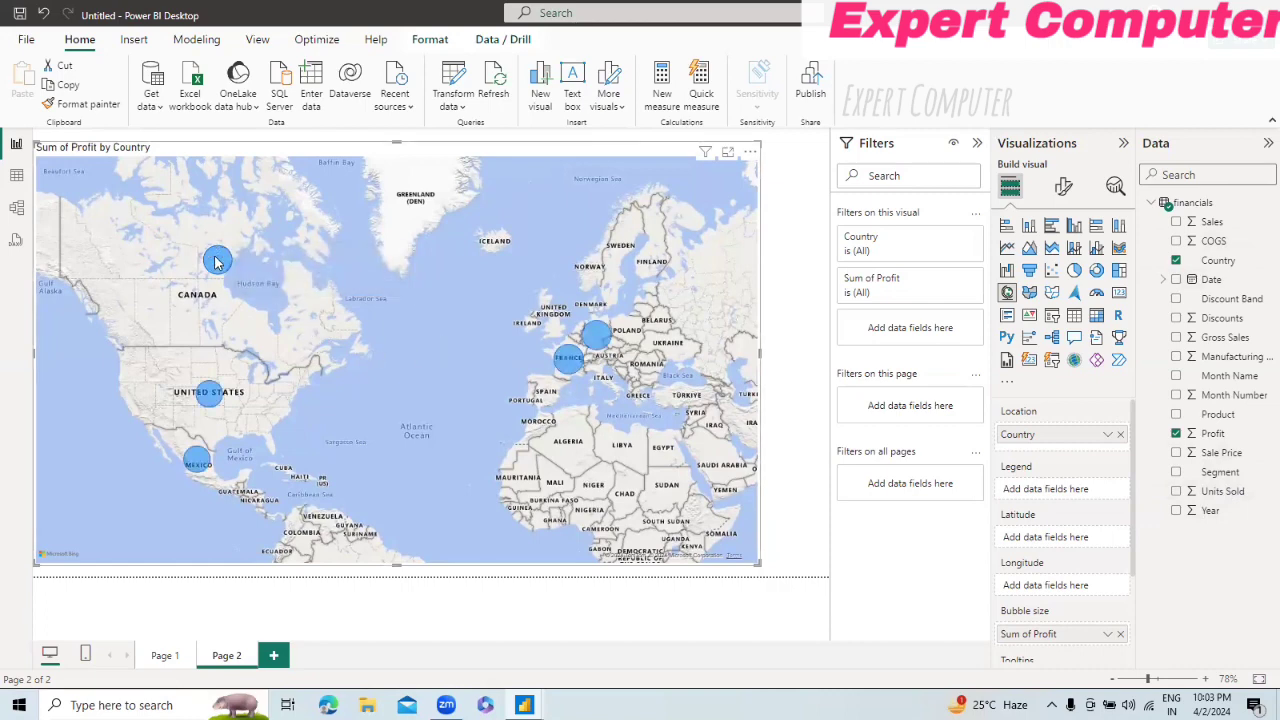
mouse_move(216, 261)
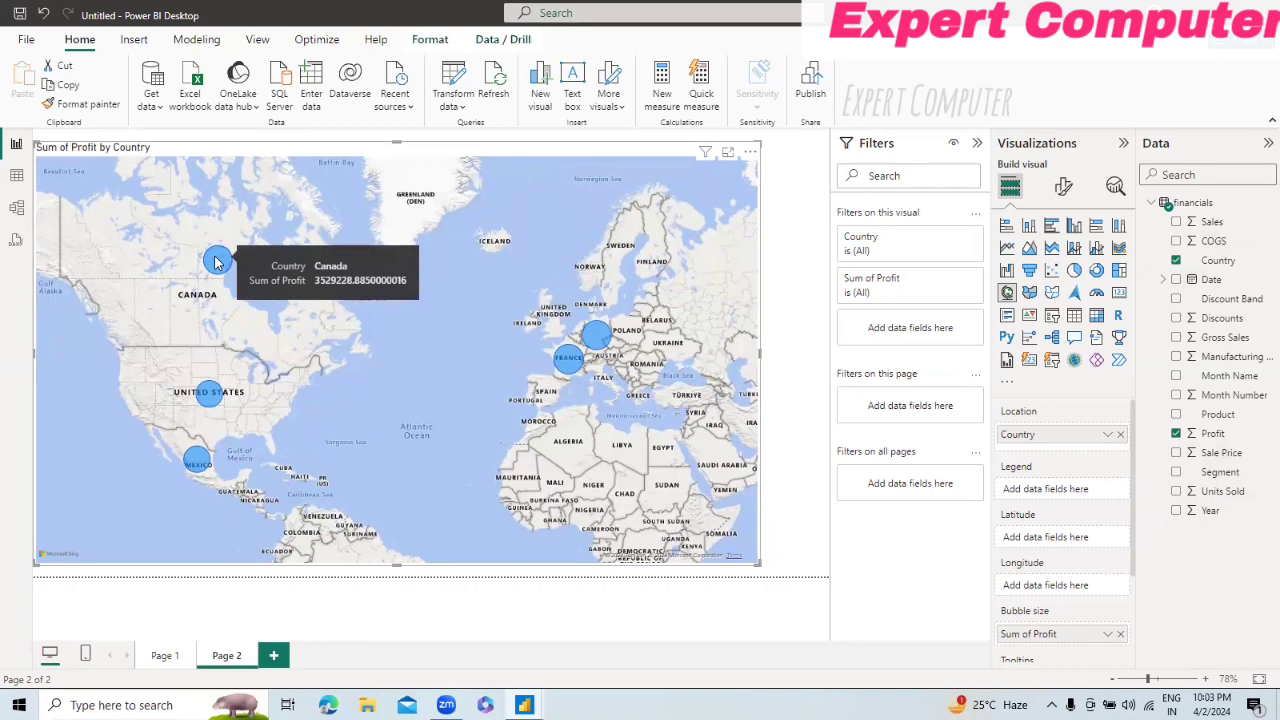
Step: Add a third page to the report, look back at Page 2, and return to the new page
click(270, 656)
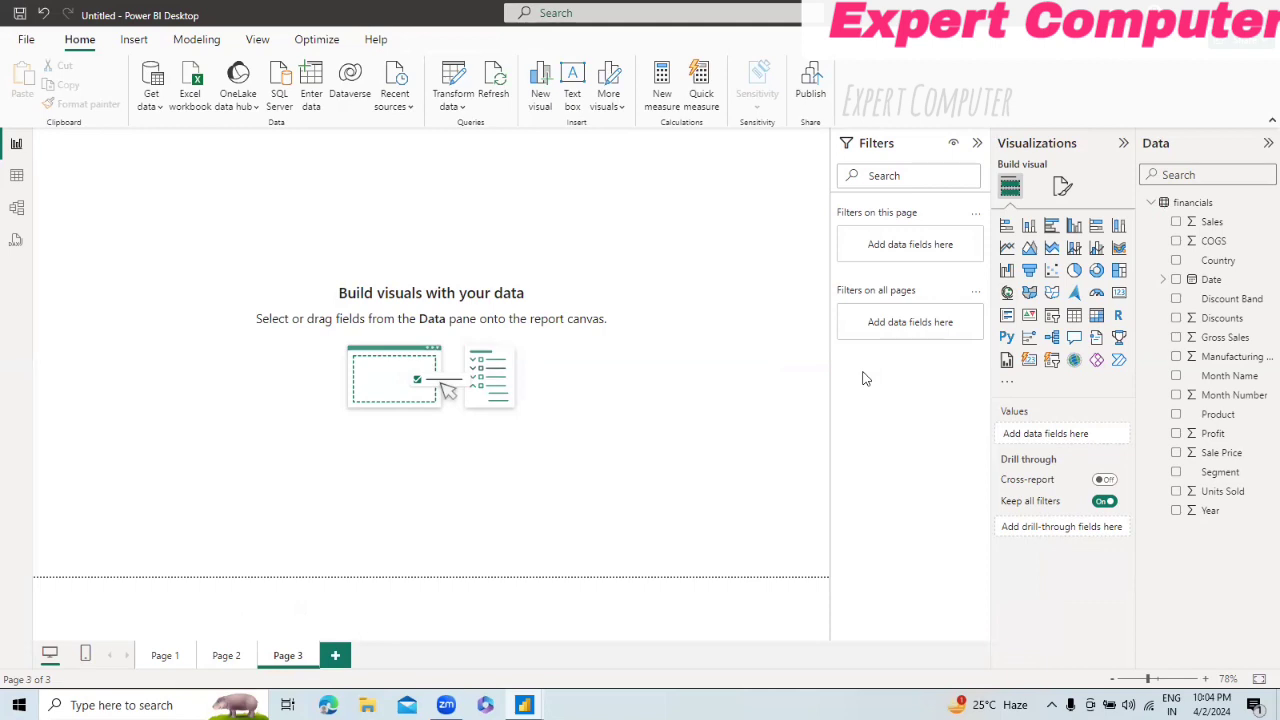
click(224, 657)
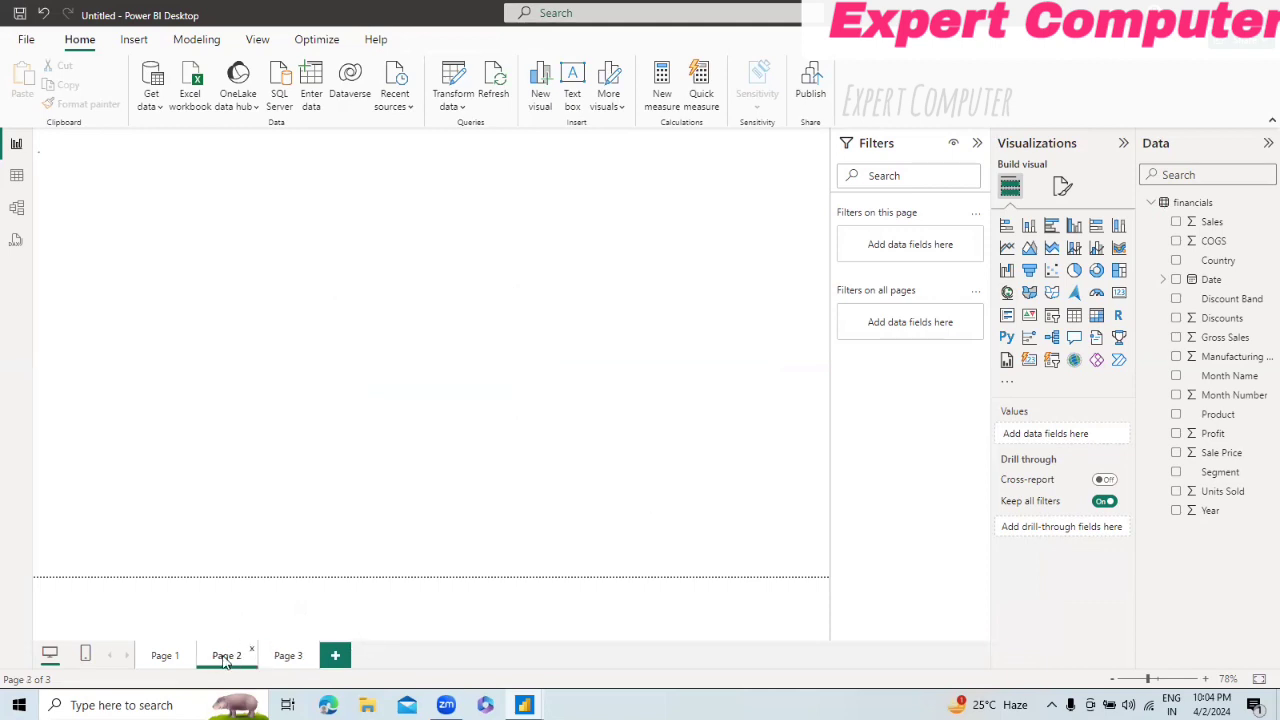
click(287, 656)
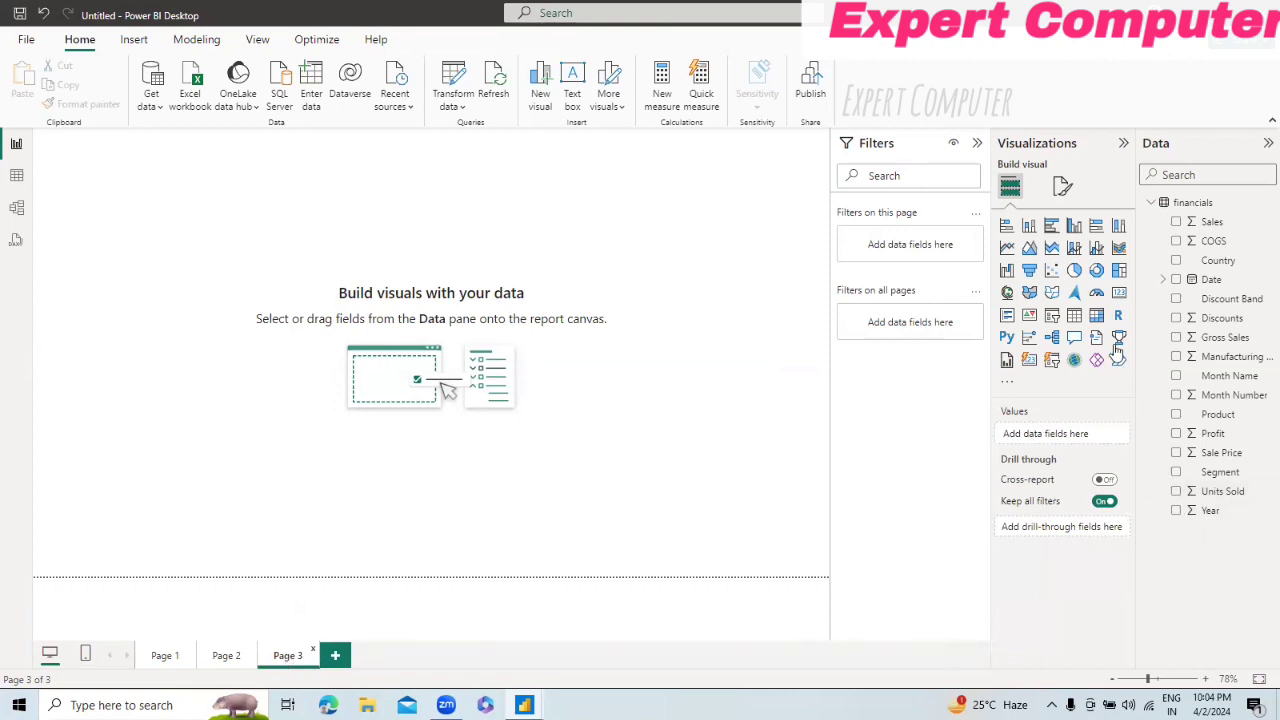
Step: Insert a table with Segment, Country, Profit and Sales on Page 3 and enlarge it until all rows fit
click(1075, 318)
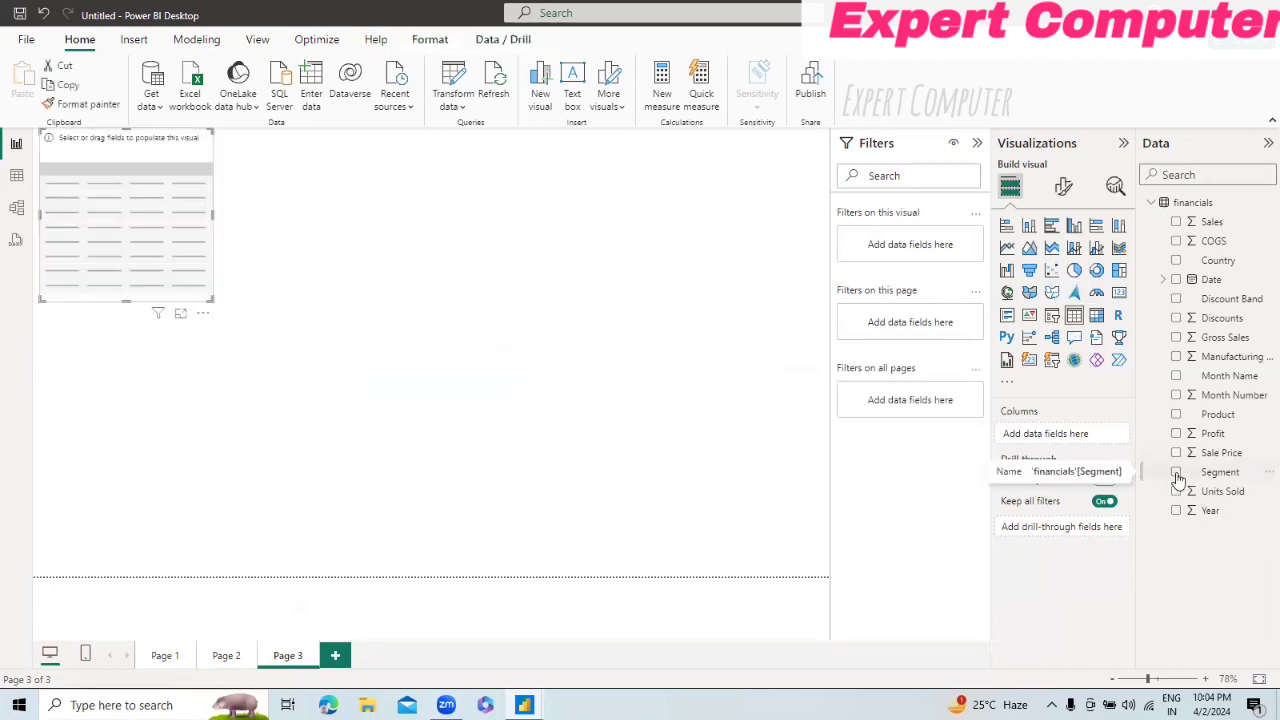
click(1177, 473)
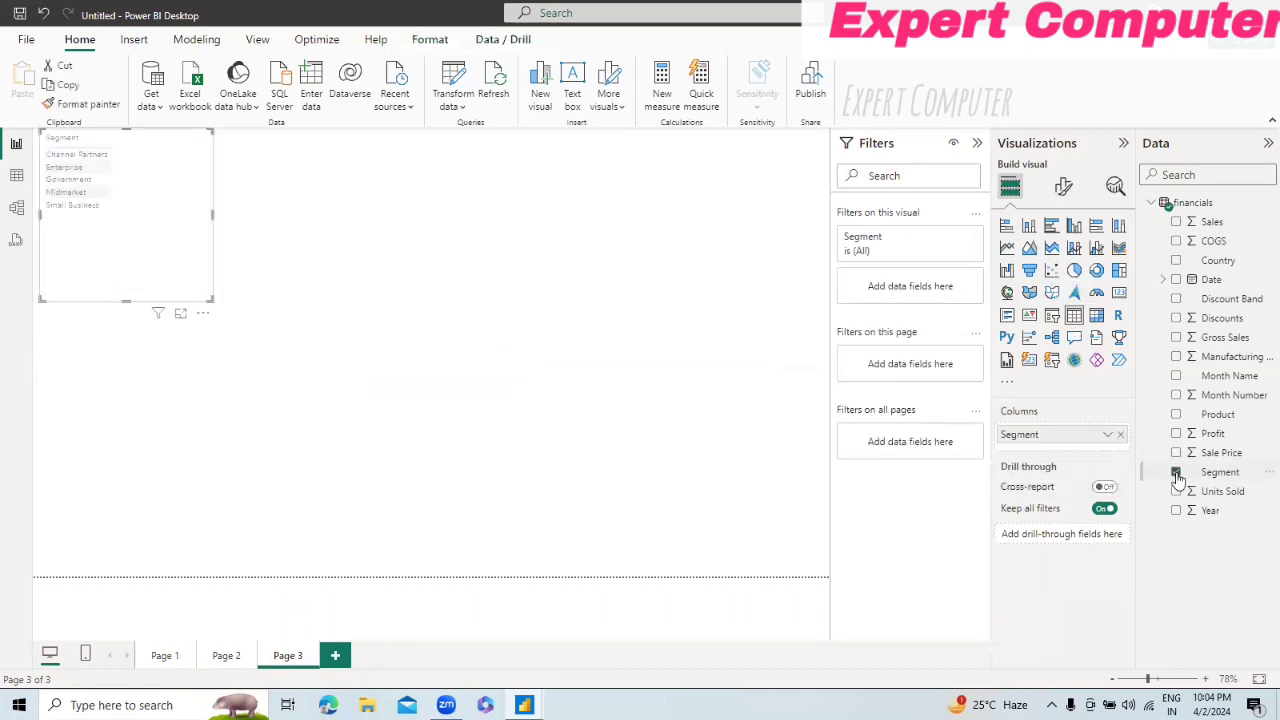
click(1176, 261)
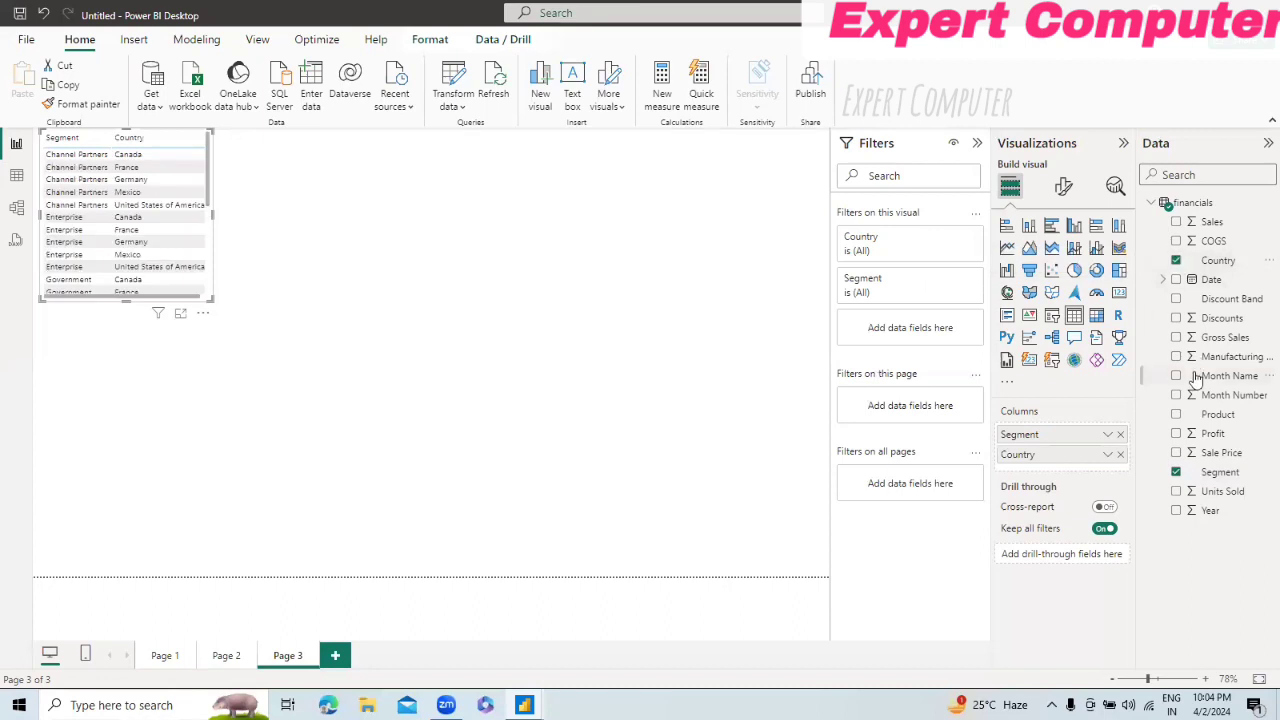
click(1176, 434)
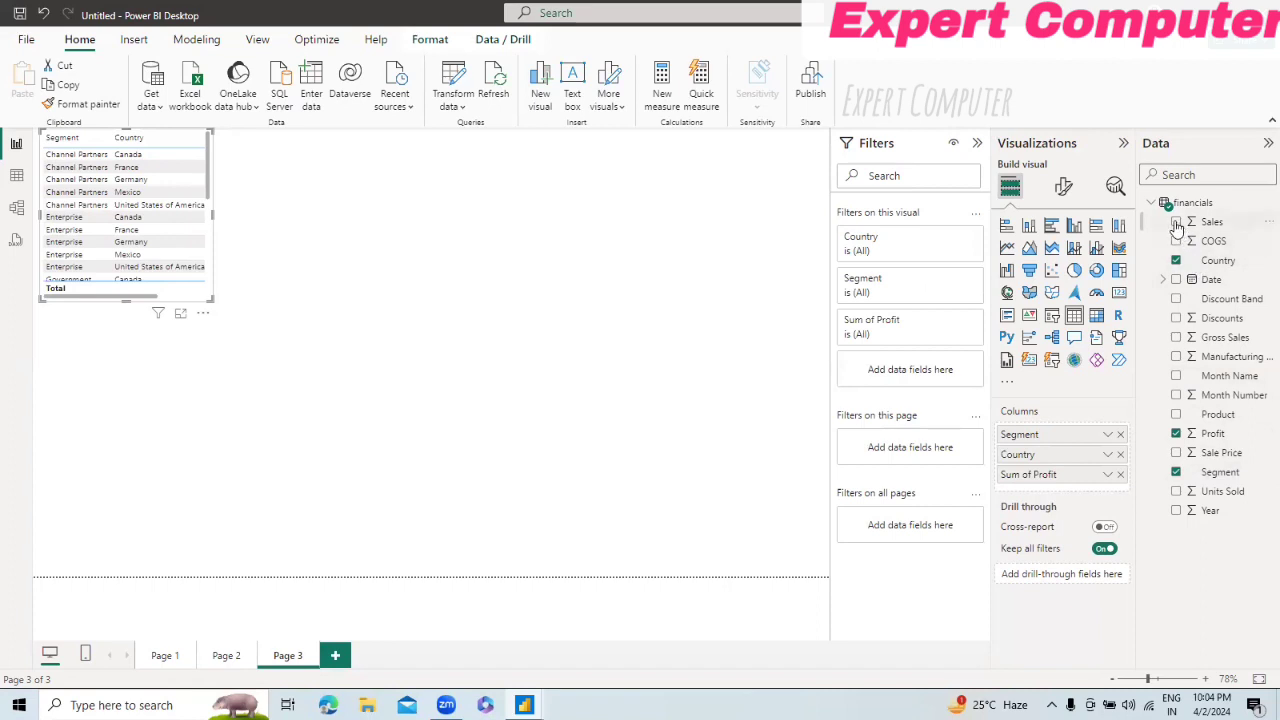
click(1176, 222)
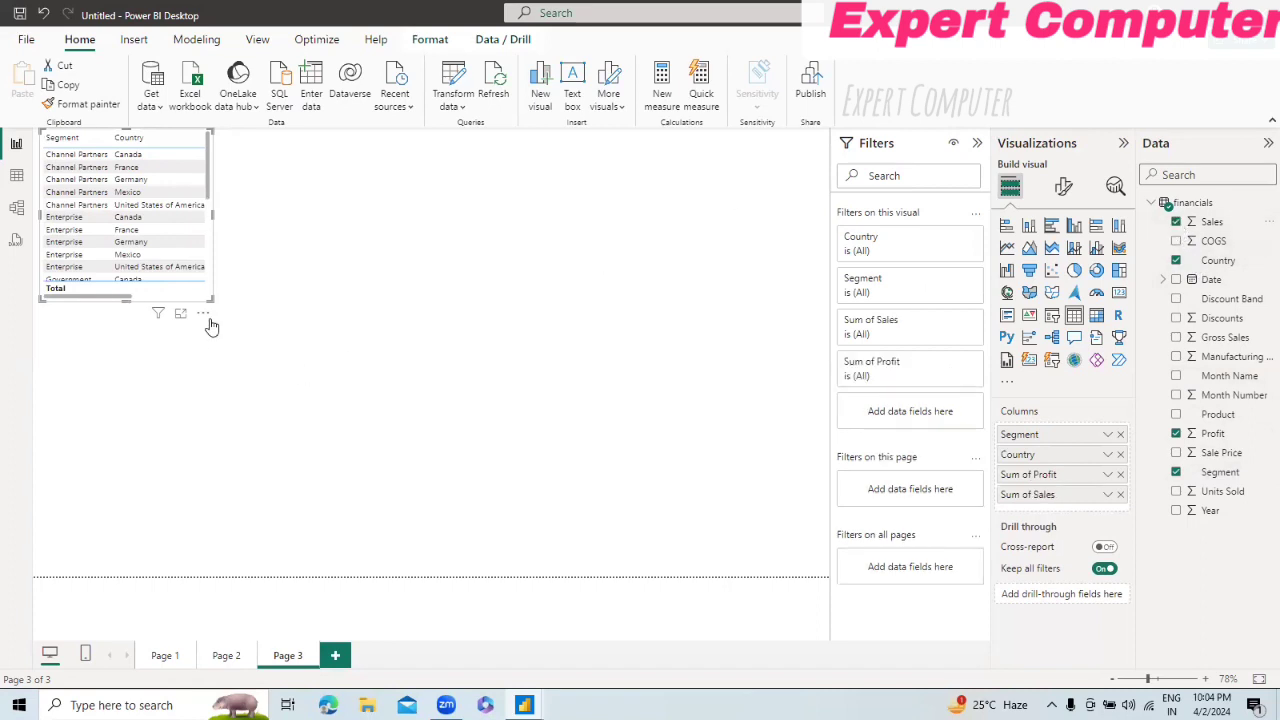
drag(210, 299, 547, 412)
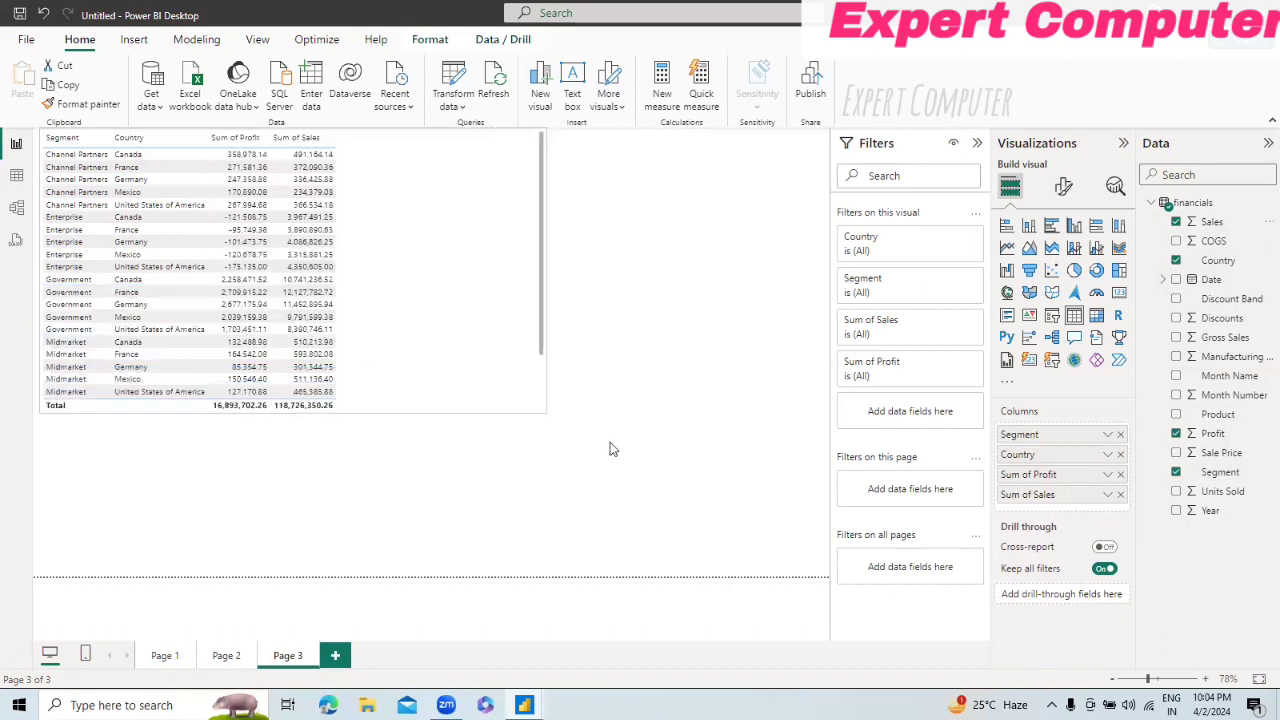
drag(612, 449, 461, 516)
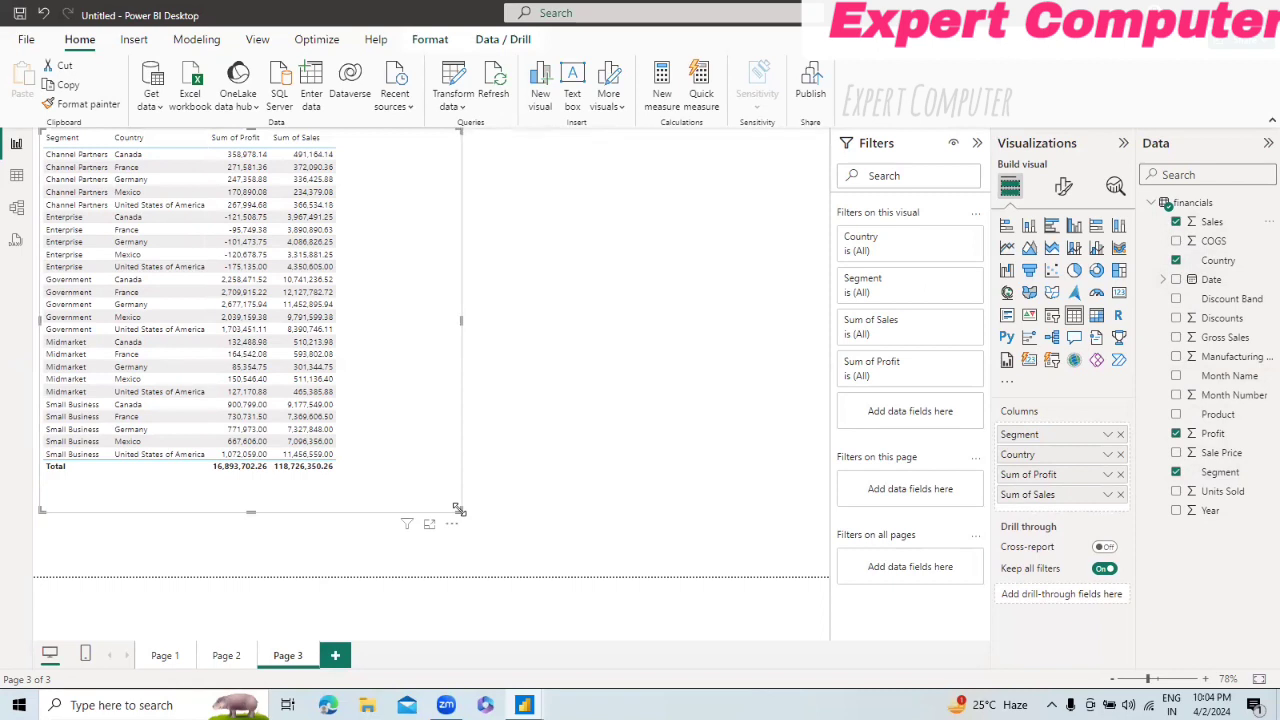
Step: Try to drill through from the Canada bubble on the Page 2 map
click(227, 654)
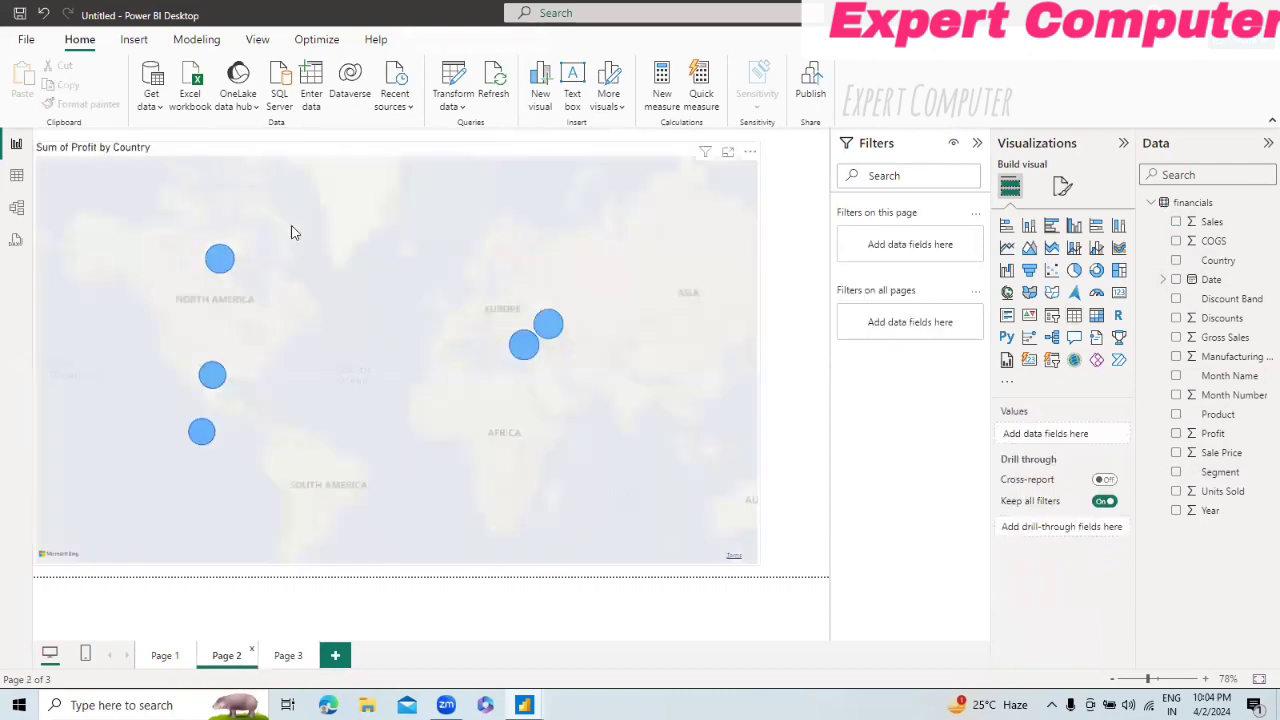
mouse_move(227, 271)
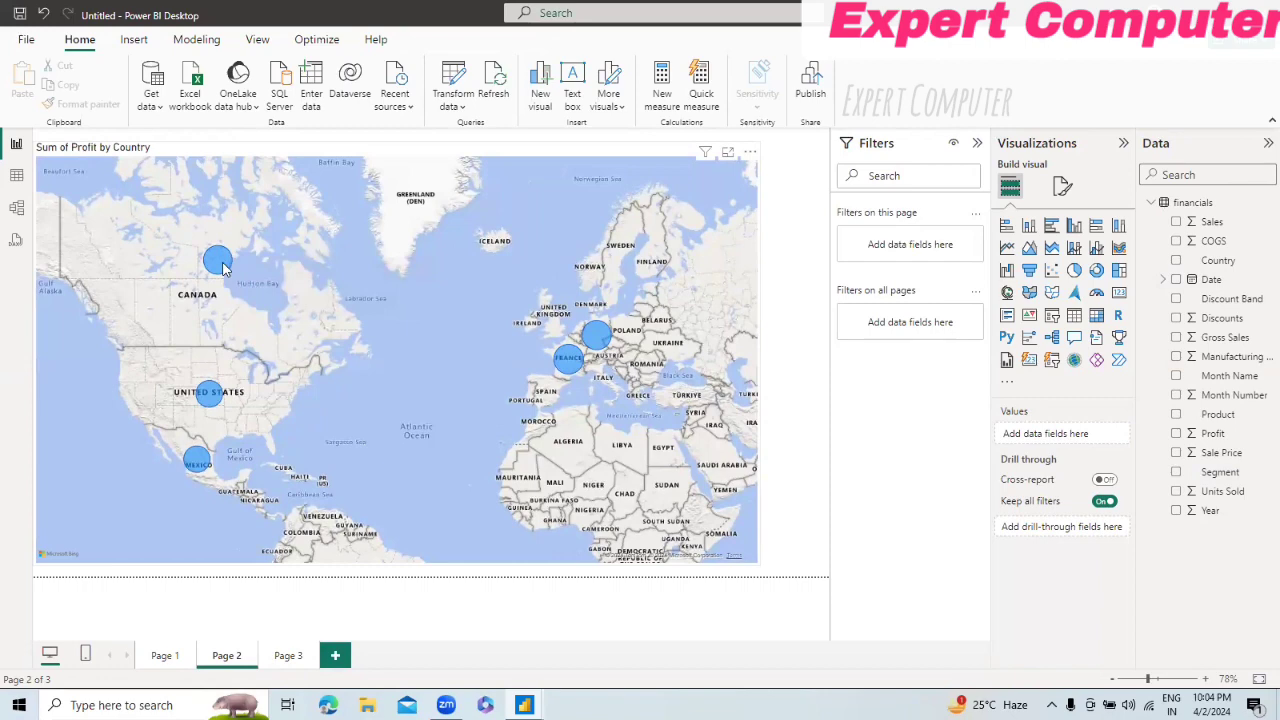
click(222, 266)
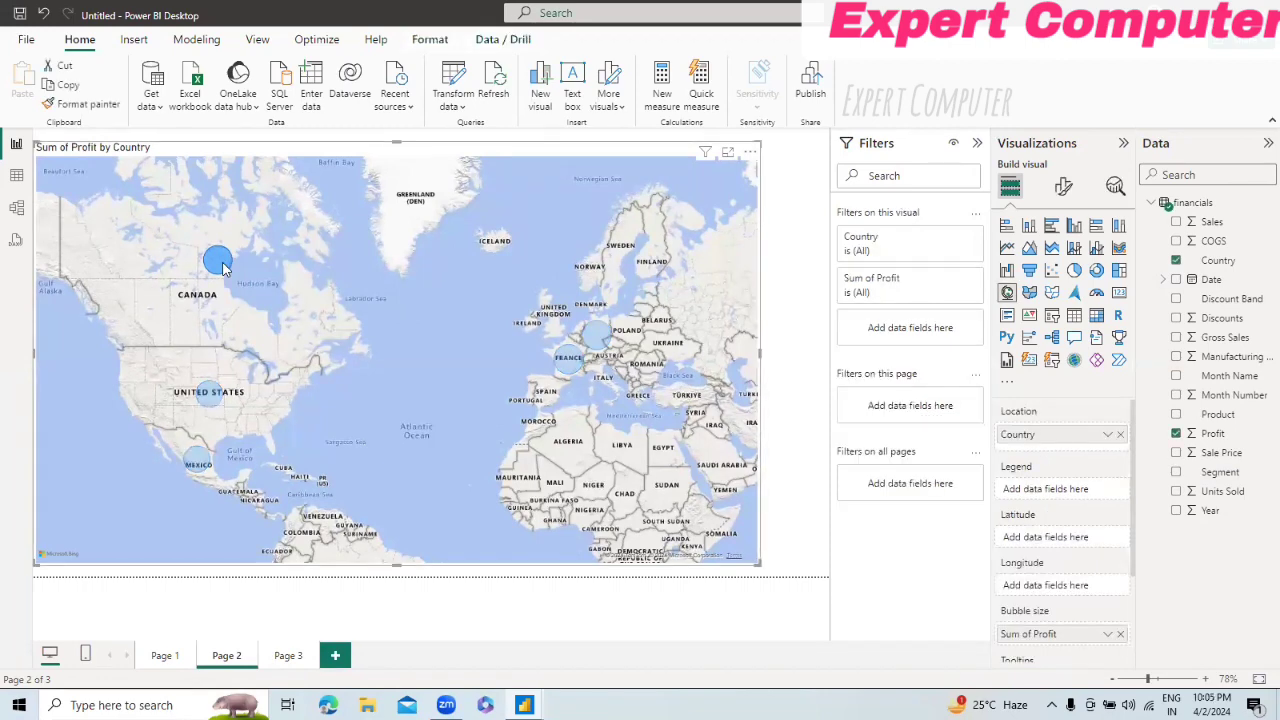
mouse_move(218, 262)
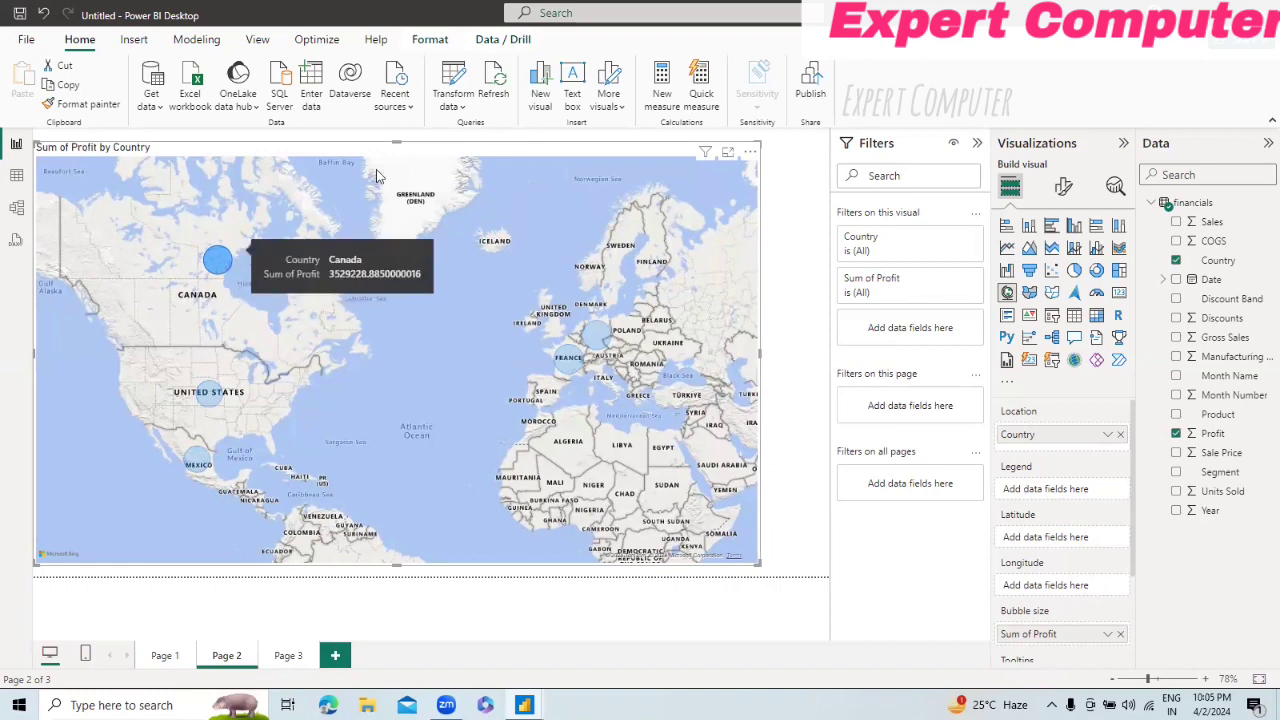
click(500, 40)
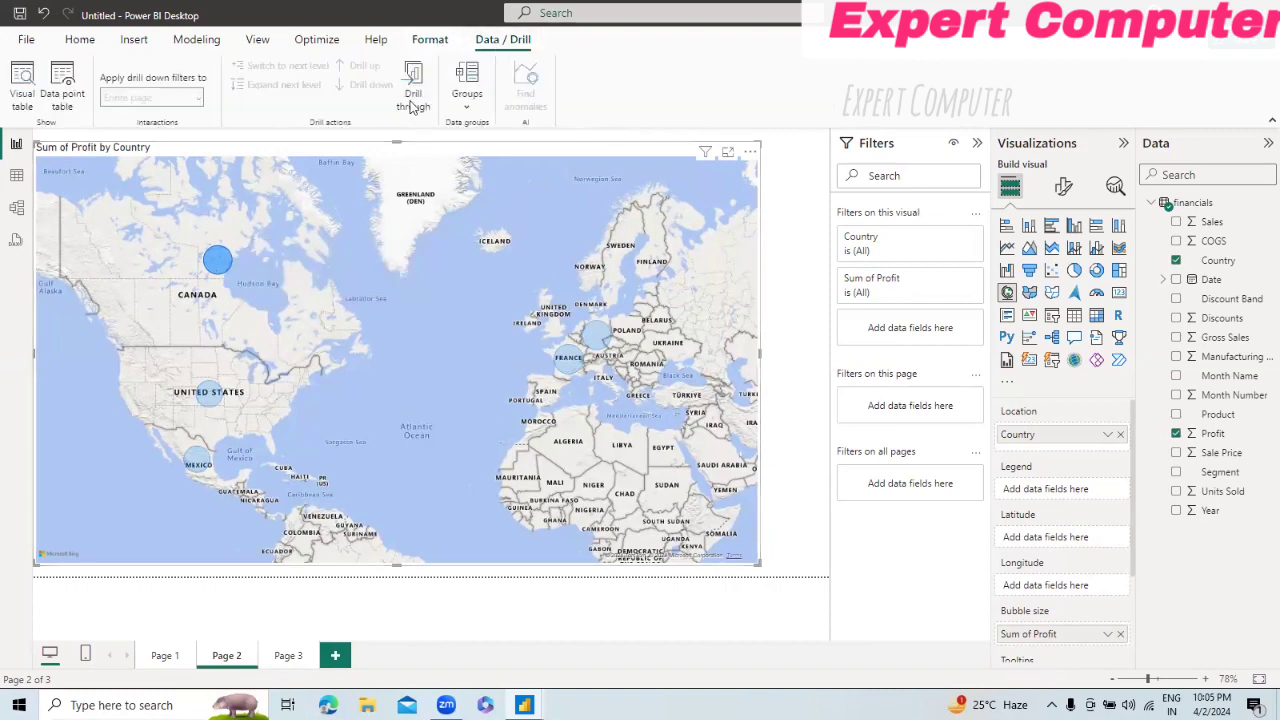
click(413, 100)
Step: Set Country as the drill-through field for Page 3 and go back to the map on Page 2
click(287, 656)
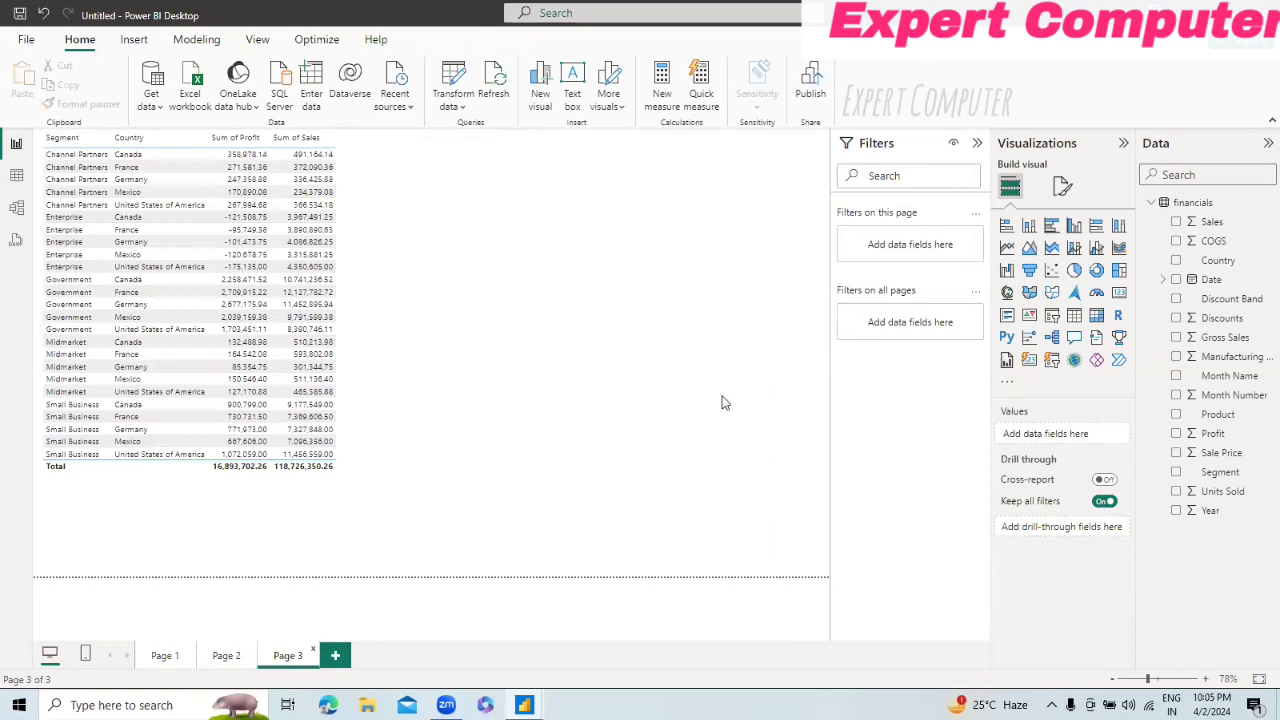
click(365, 313)
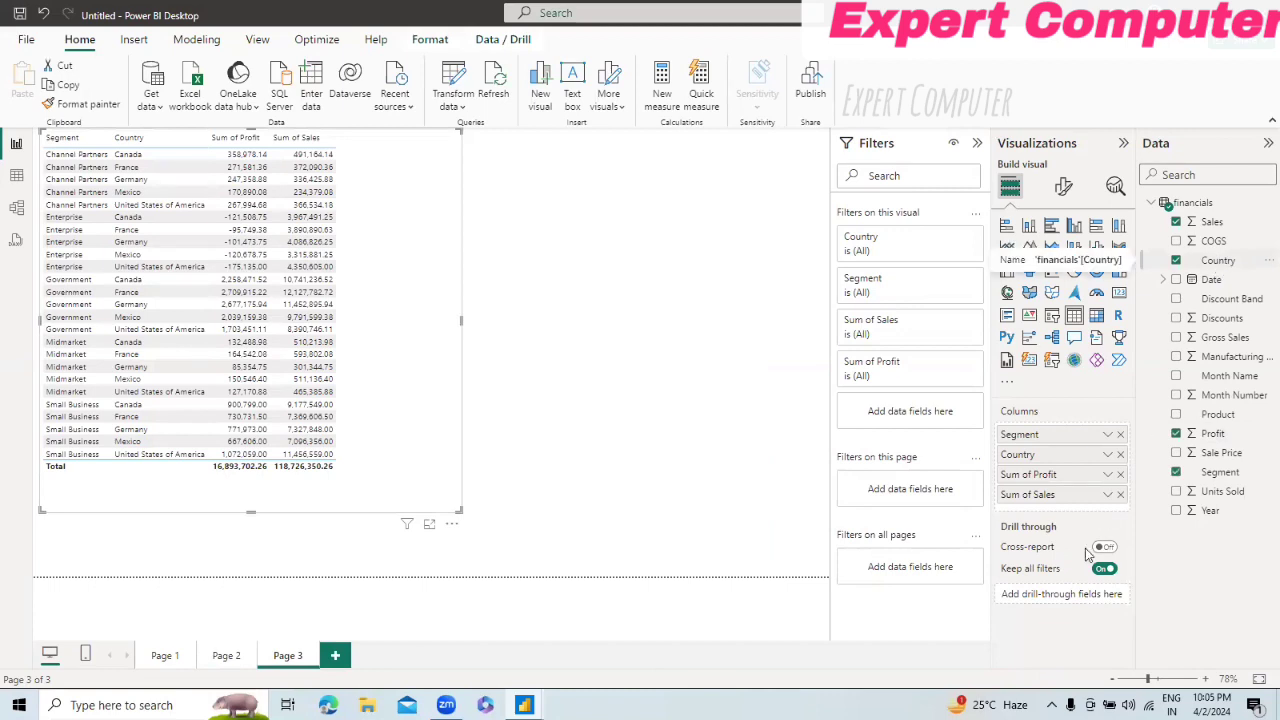
click(1218, 262)
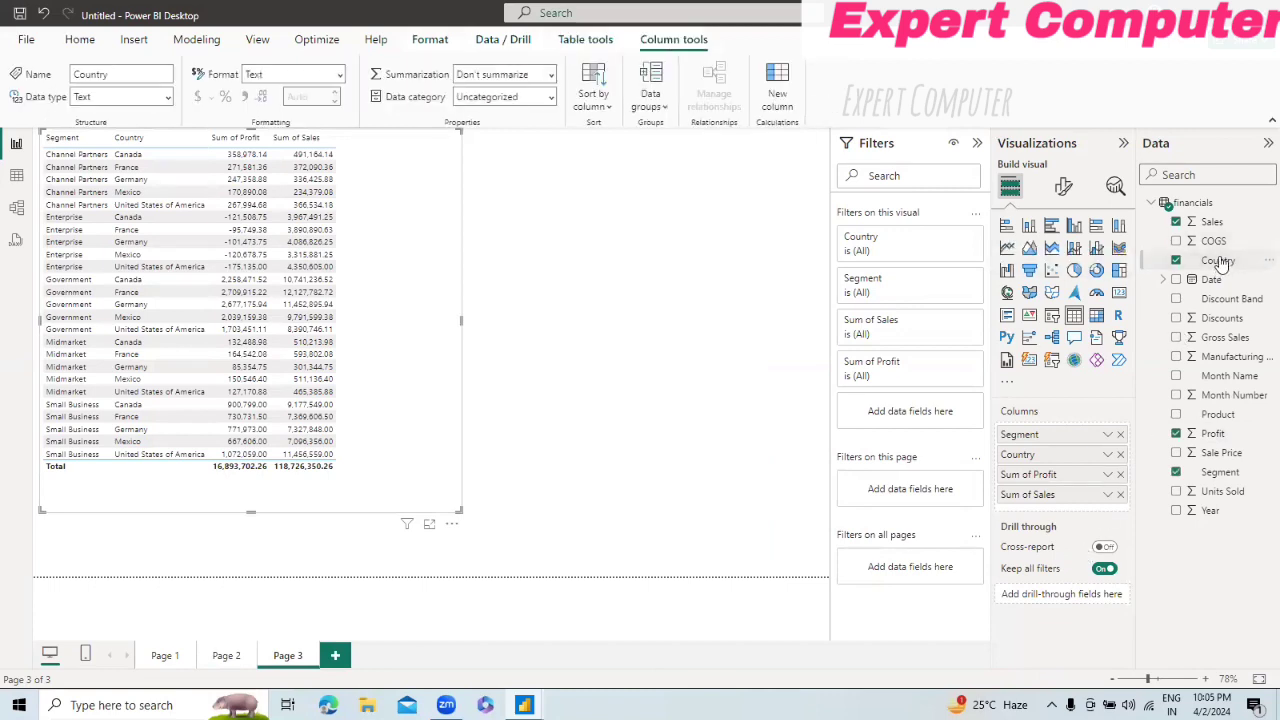
drag(1220, 268, 1078, 594)
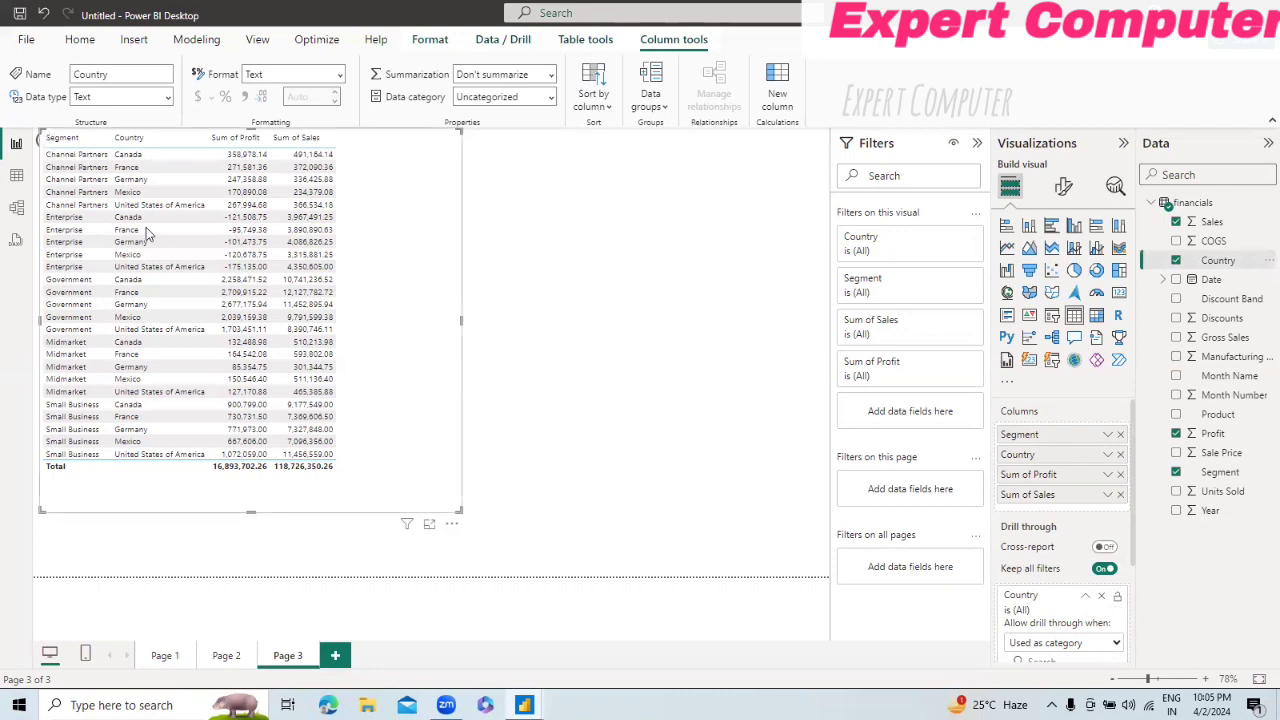
ctrl+click(40, 143)
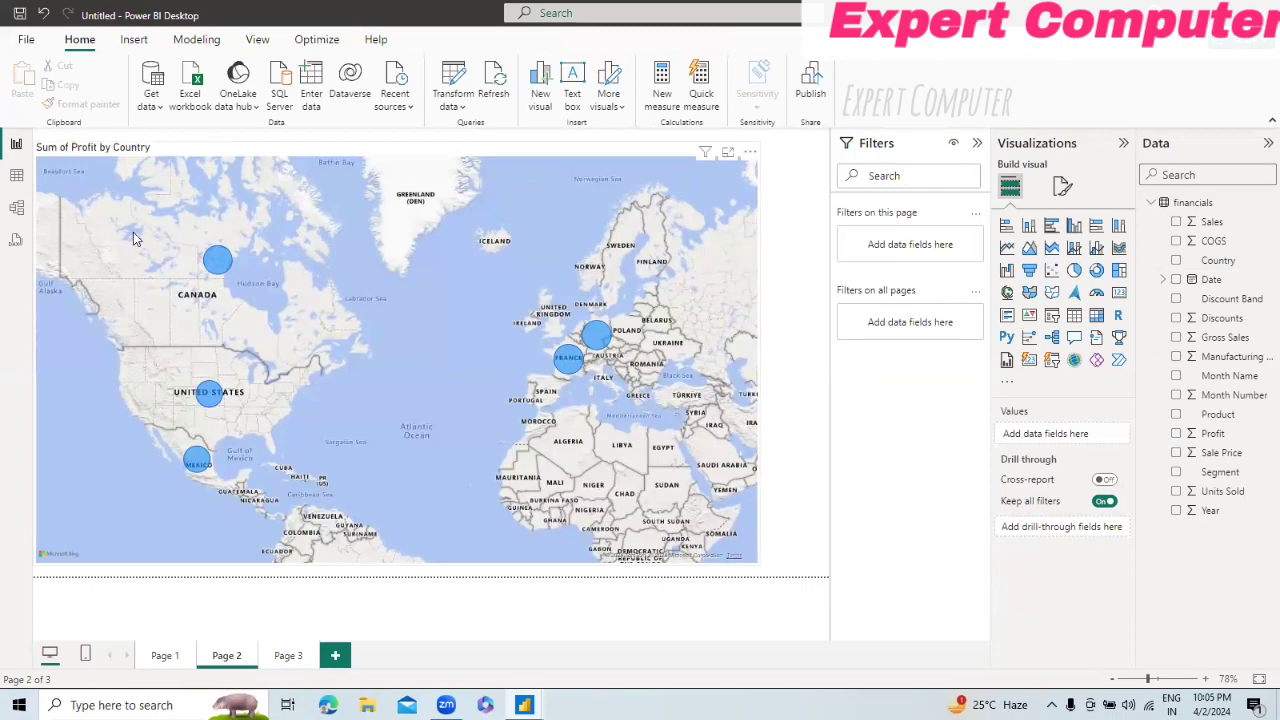
Step: Drill through from the Canada bubble on the Page 2 map to Page 3 and go back to the map
mouse_move(220, 264)
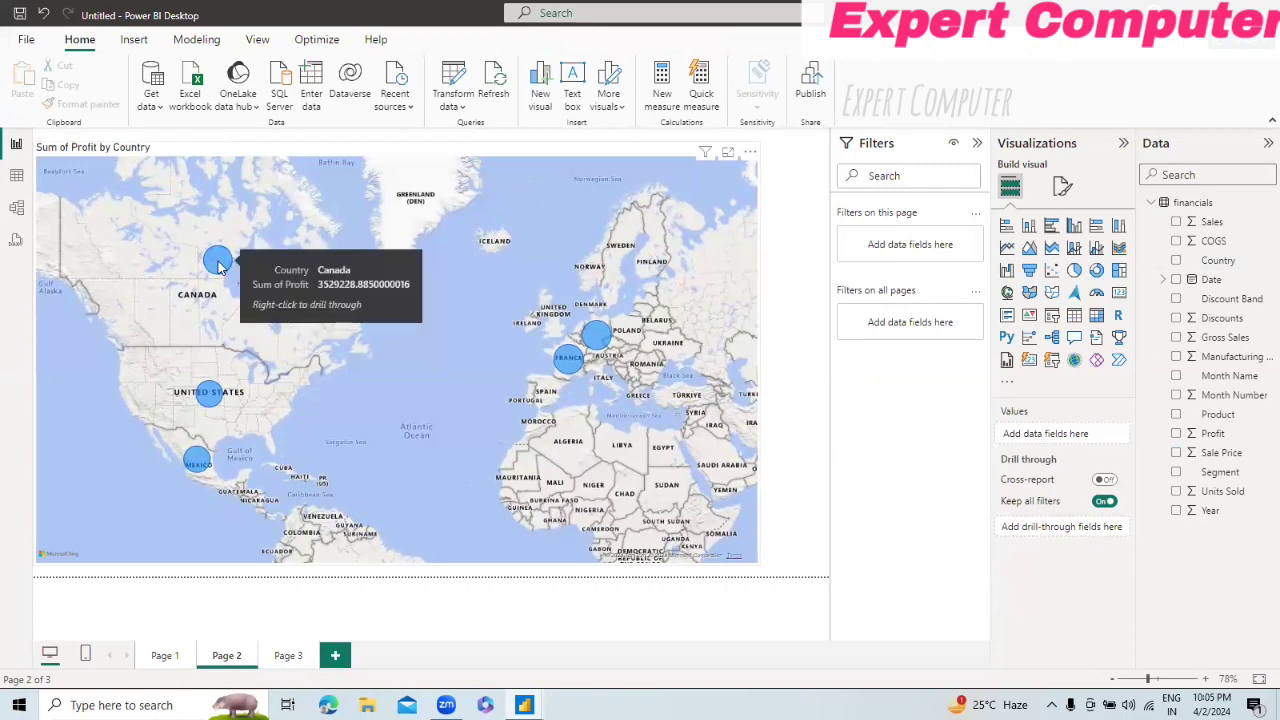
right_click(220, 264)
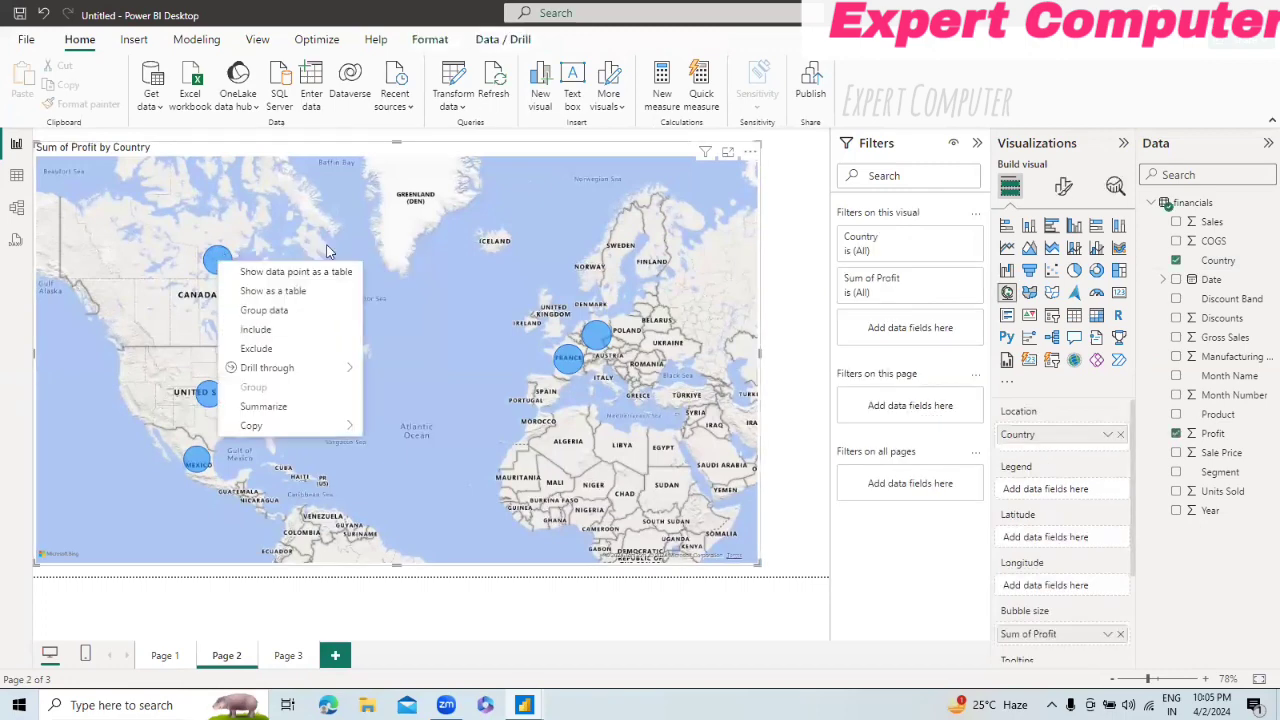
mouse_move(286, 369)
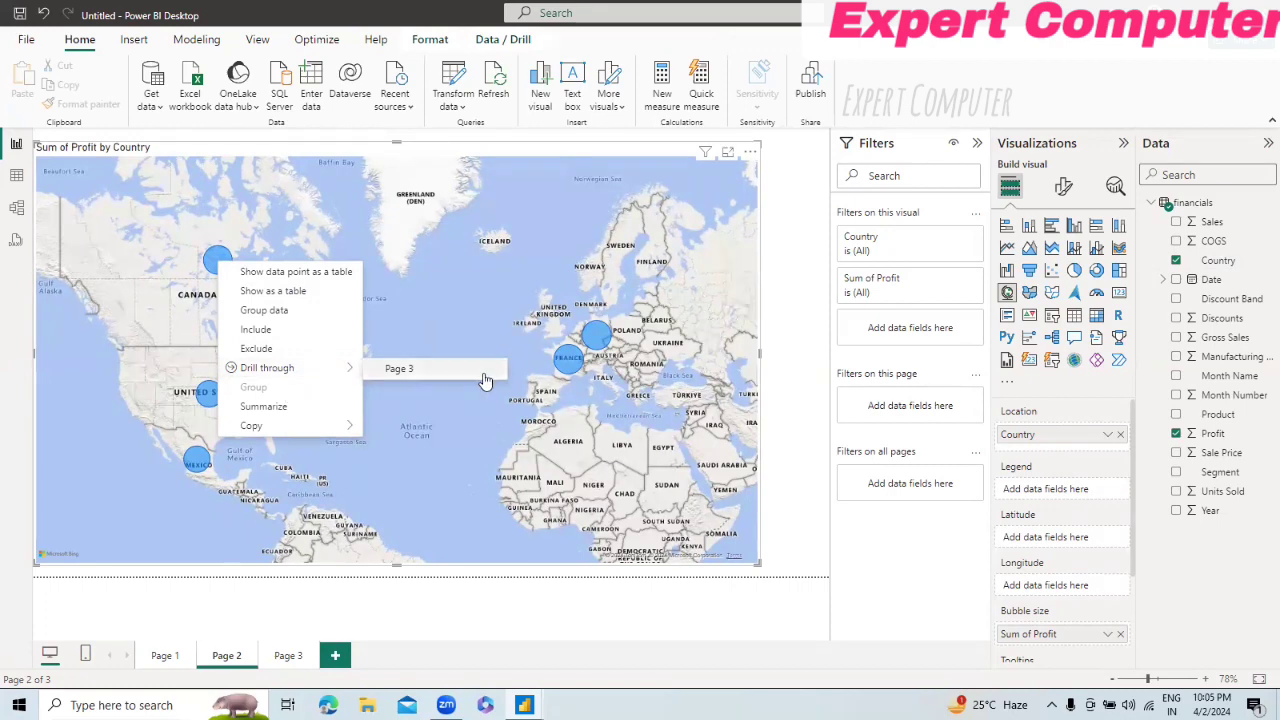
click(405, 370)
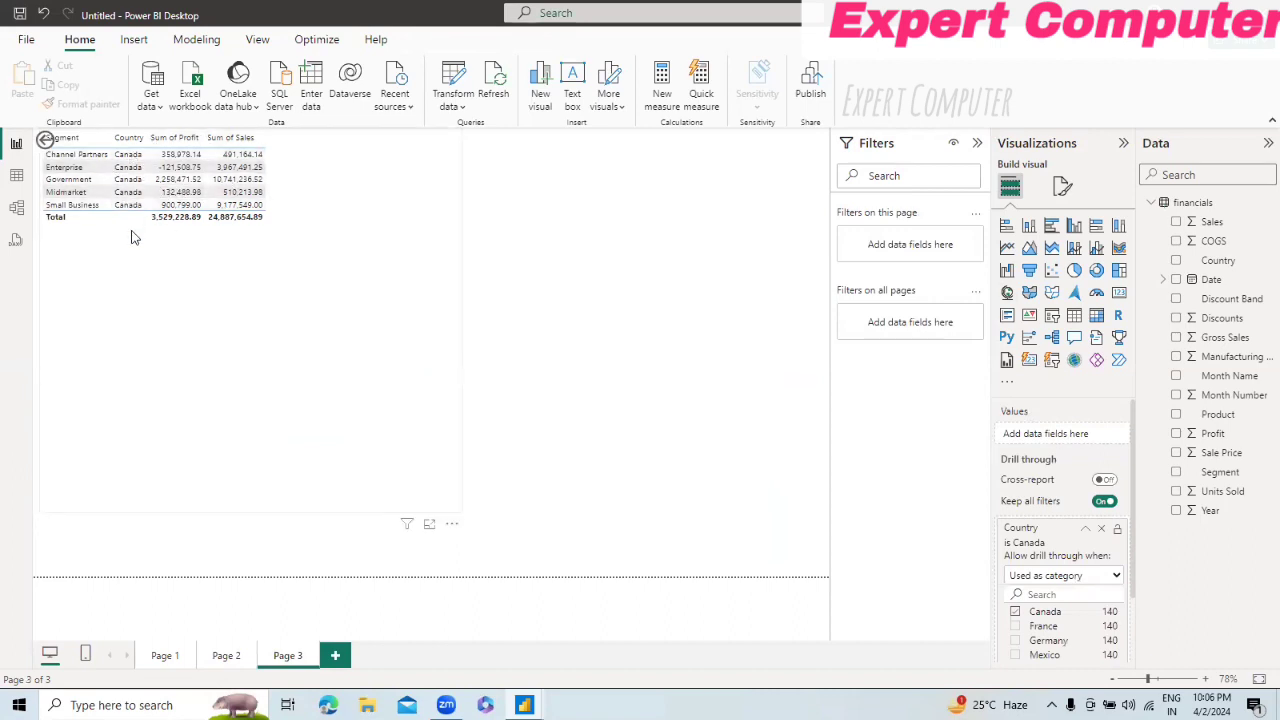
ctrl+click(47, 140)
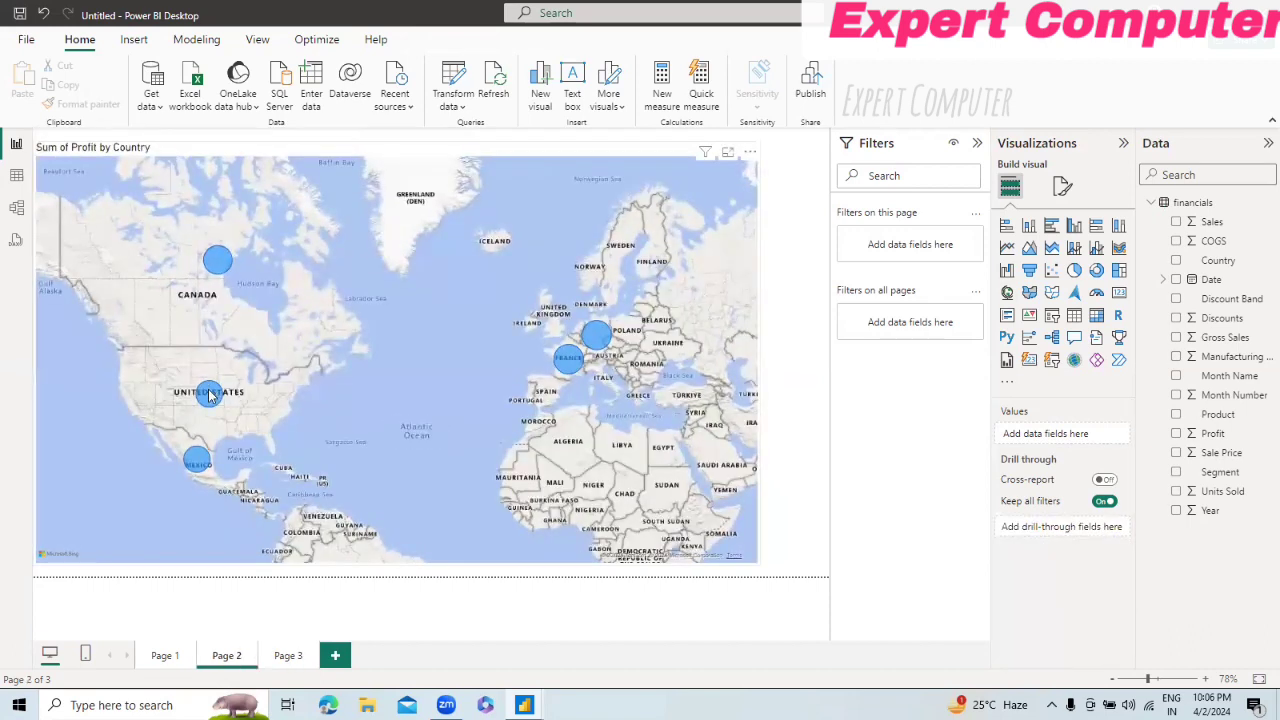
Step: Drill through from the United States bubble on the map to Page 3 and return to Page 2
right_click(208, 396)
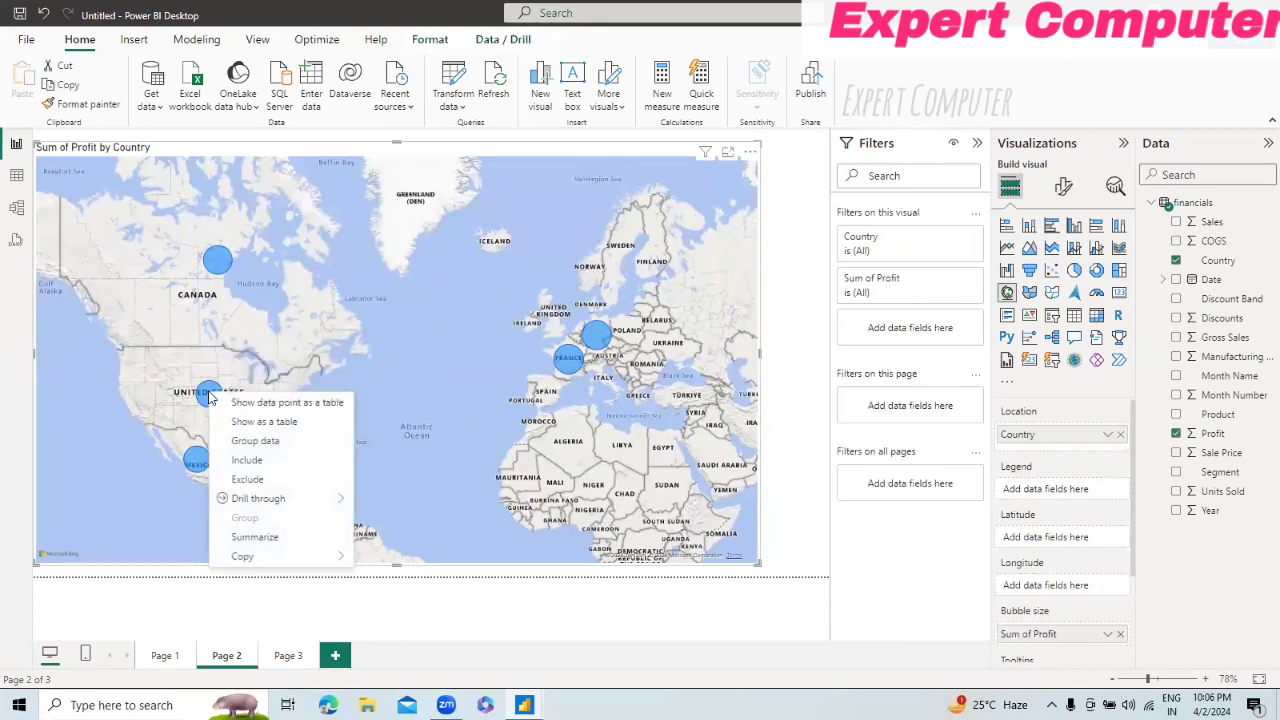
mouse_move(258, 505)
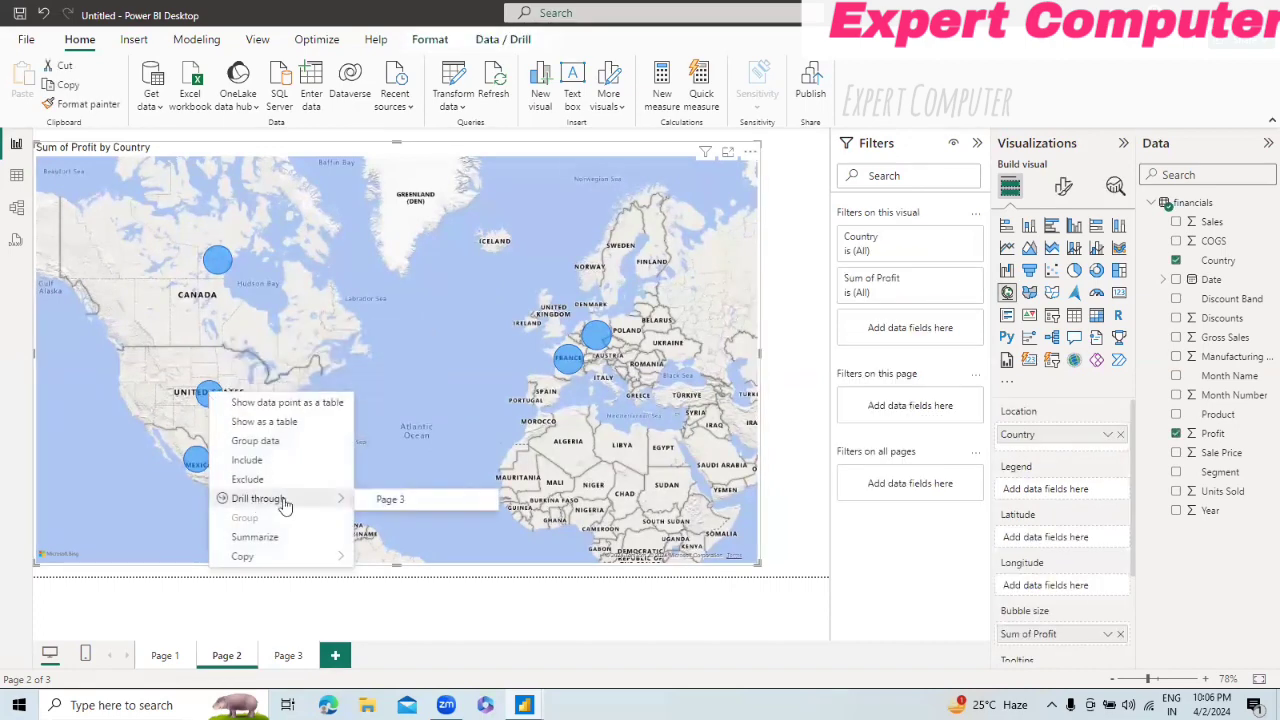
click(389, 500)
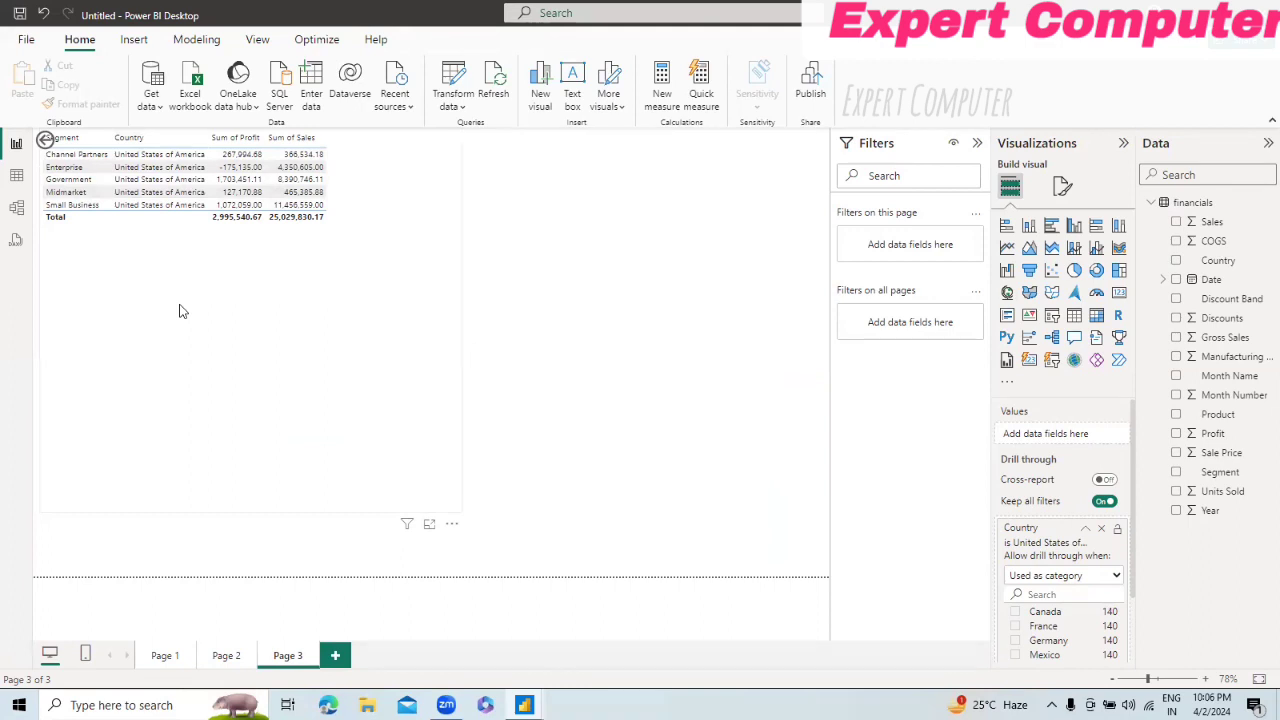
click(224, 655)
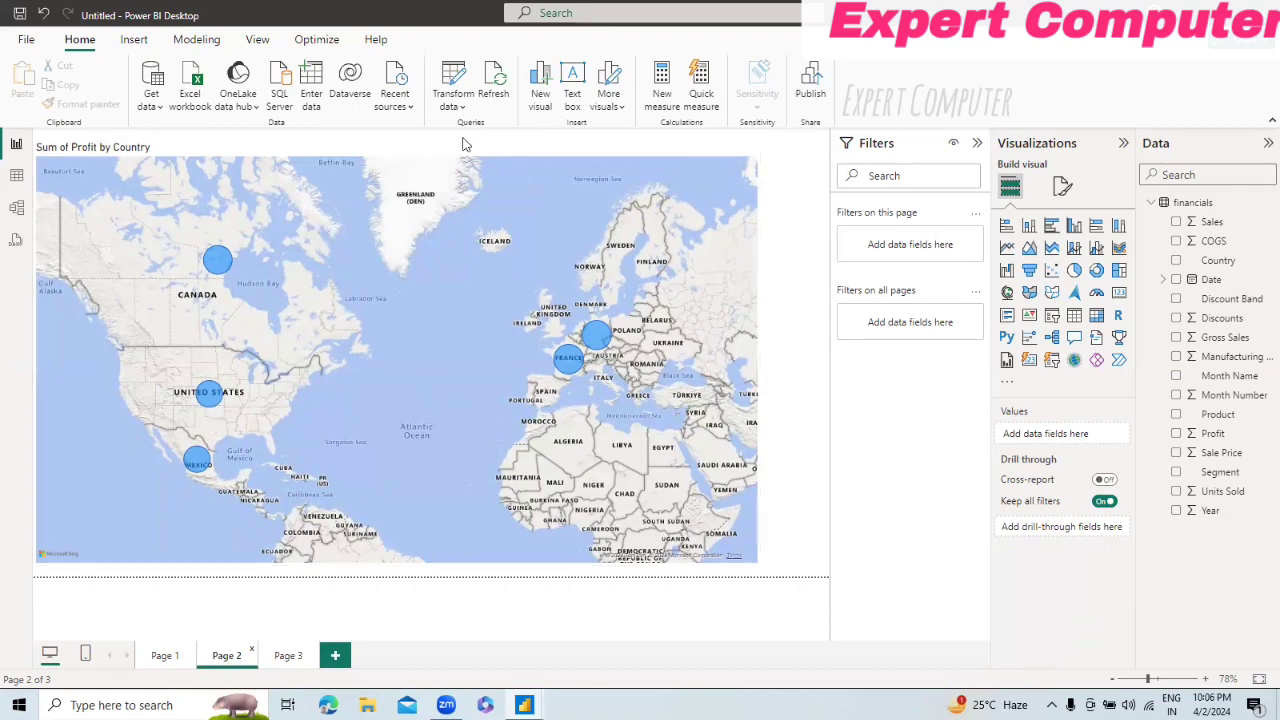
Step: Look at the filtered table on Page 3 once more and return to the Page 2 map
click(435, 165)
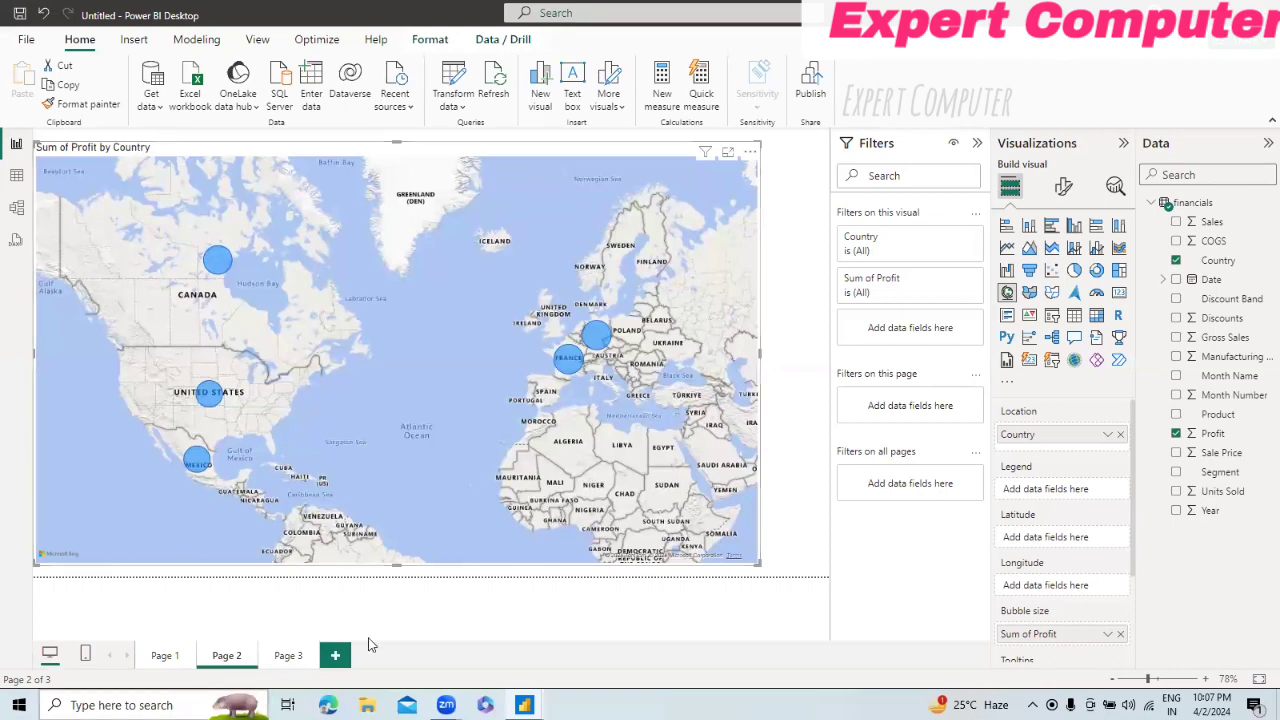
click(289, 656)
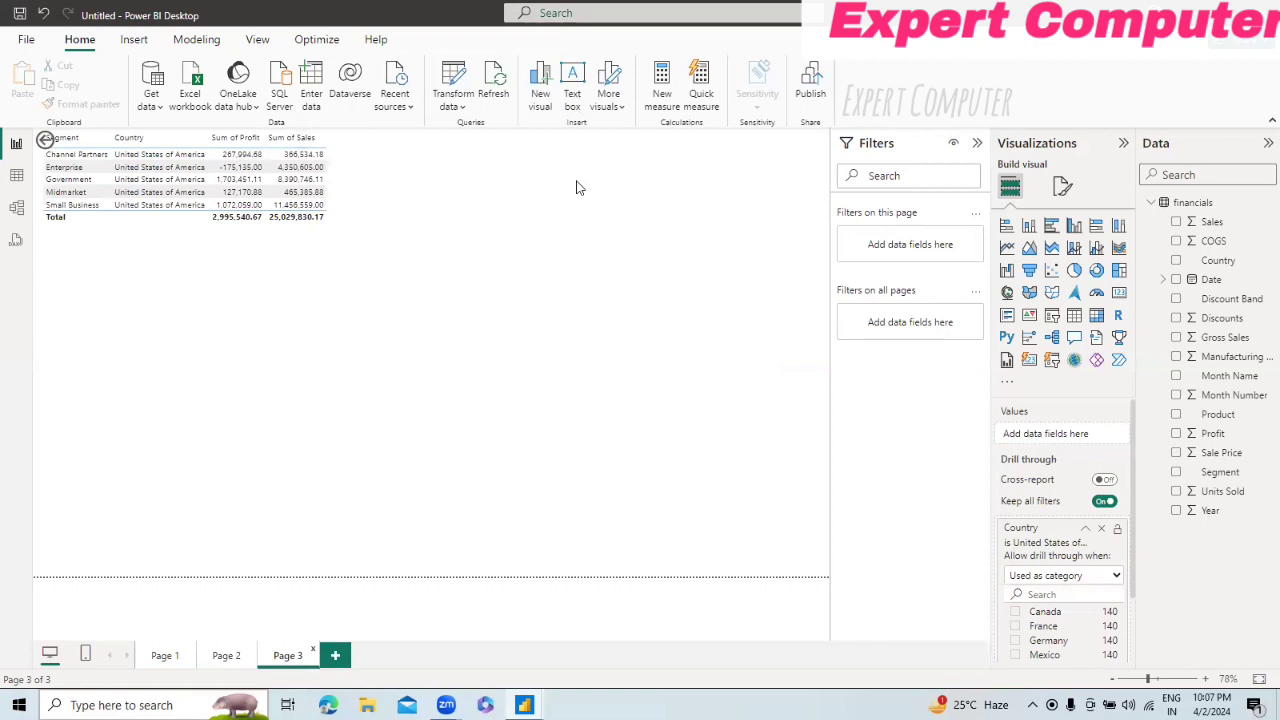
click(226, 656)
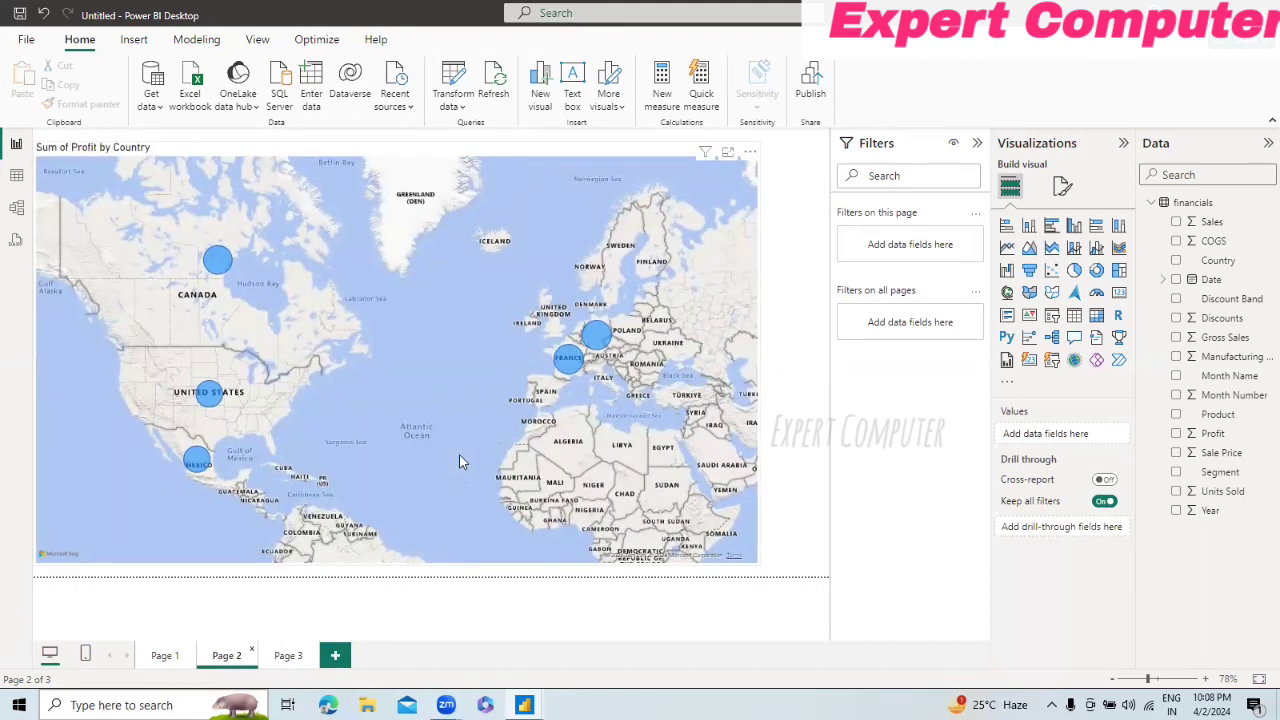
Step: Insert a Q&A visual on Page 2 and enlarge it so the suggested questions fit side by side
click(136, 43)
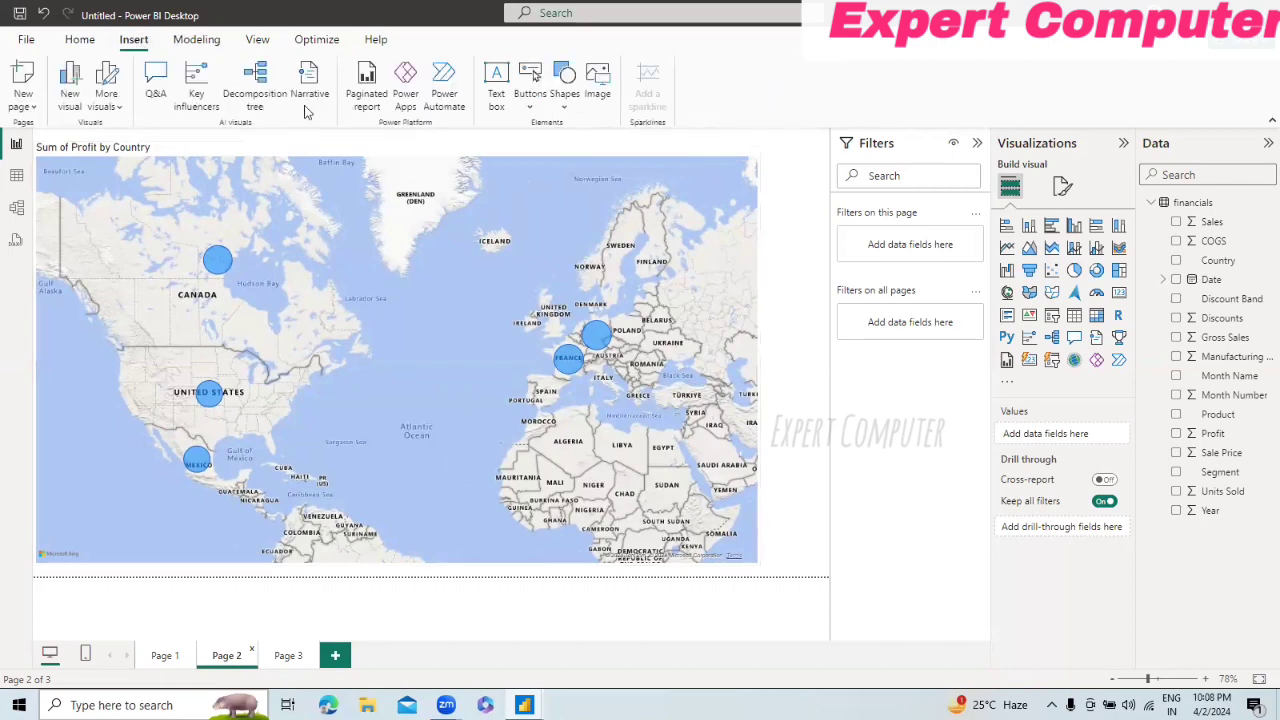
click(155, 85)
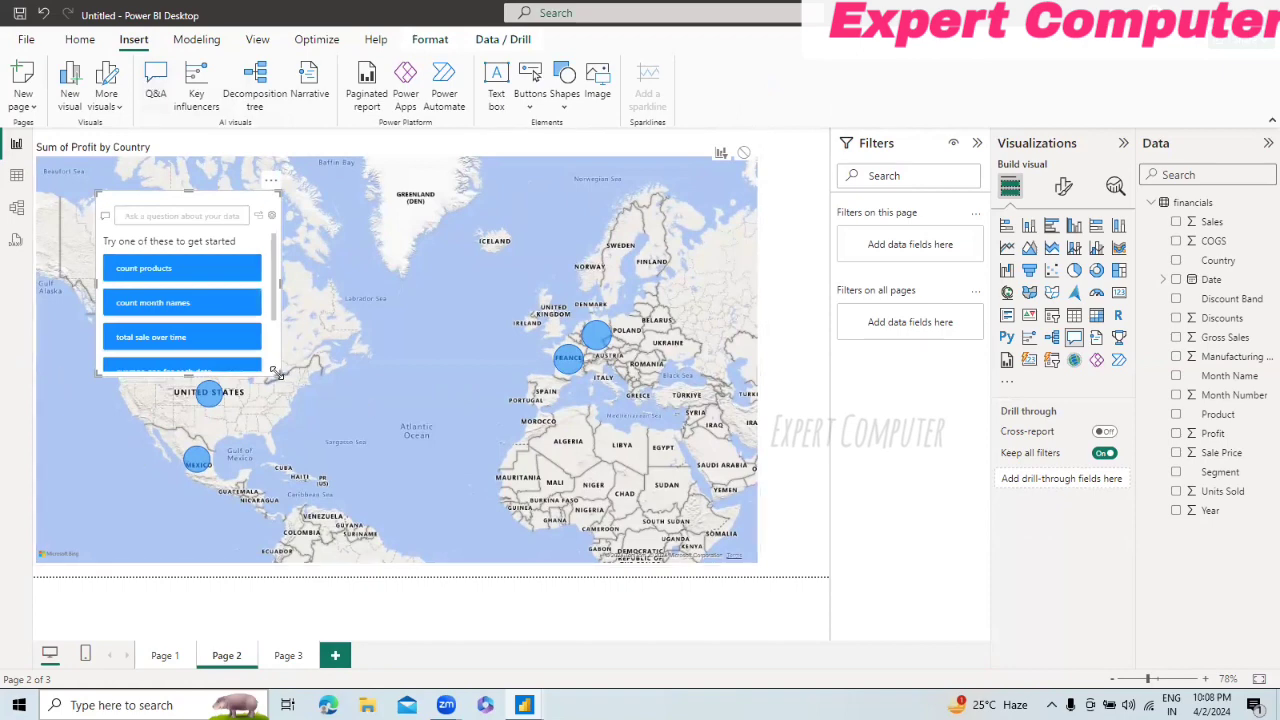
drag(276, 373, 503, 428)
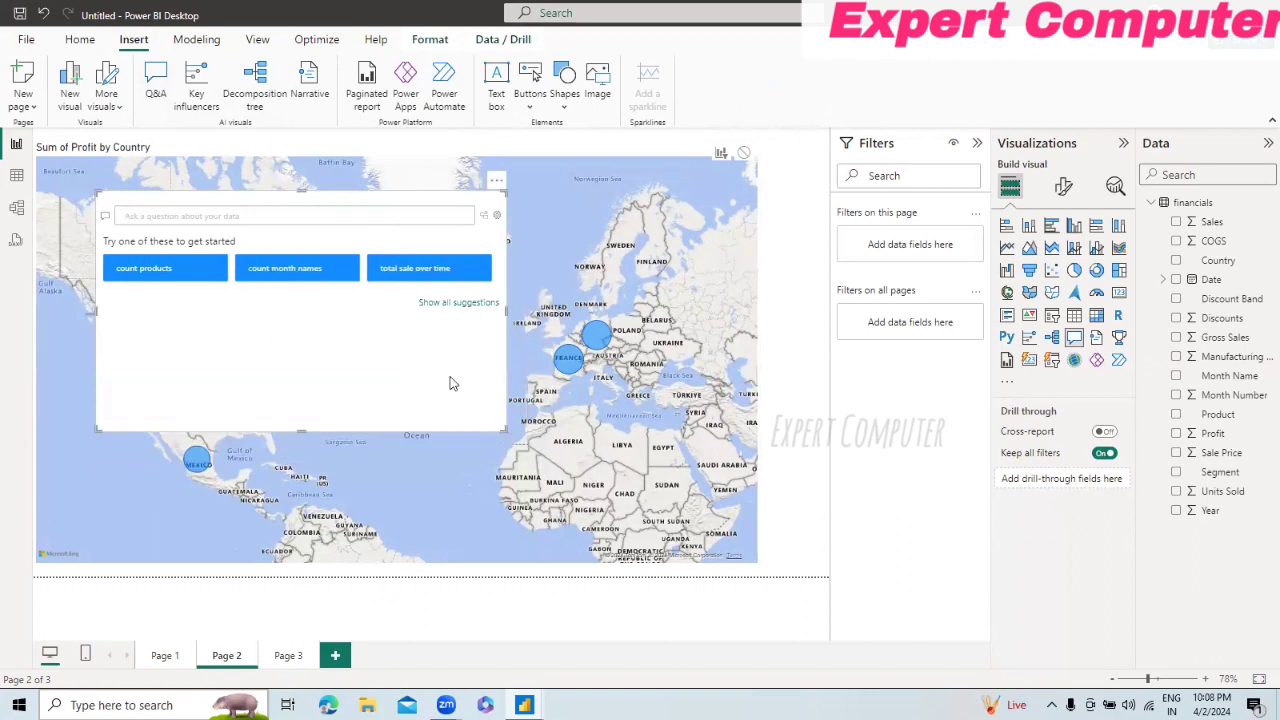
Step: Run the suggested question "count products" in the Q&A visual and replace it with the question "Total Sales"
click(176, 274)
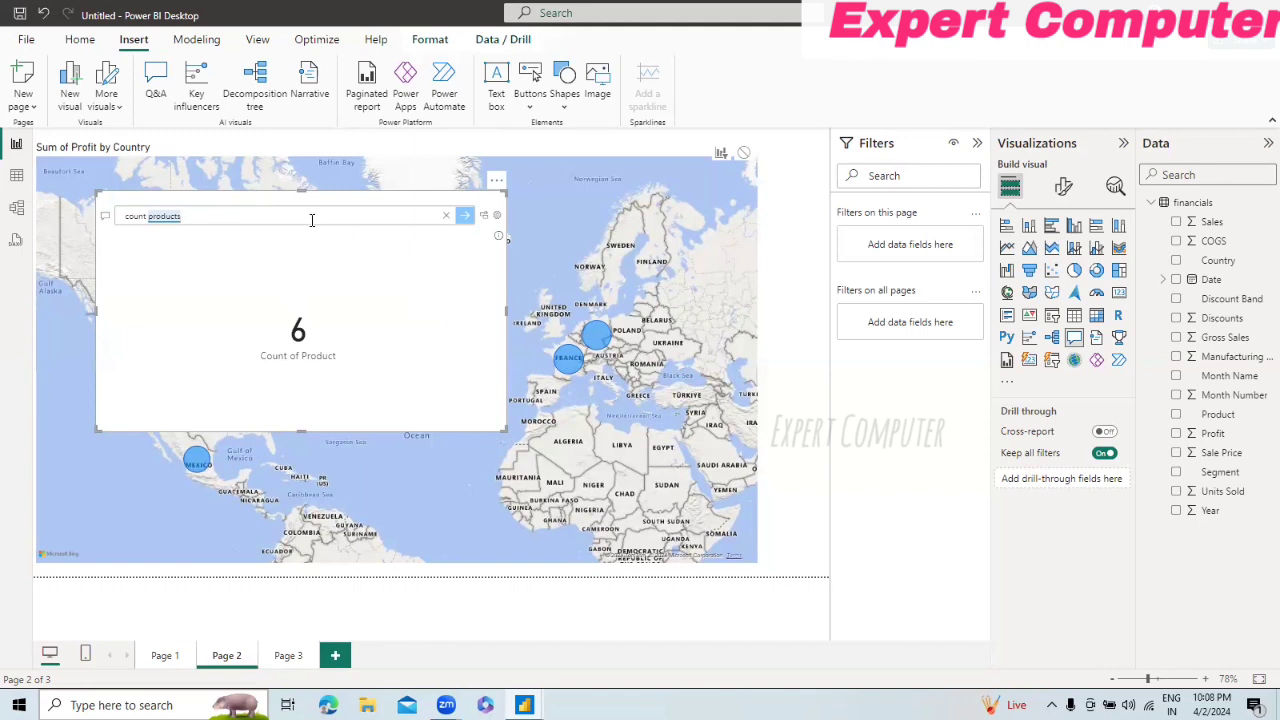
key(BackSpace)
key(BackSpace)
key(BackSpace)
key(BackSpace)
key(BackSpace)
key(BackSpace)
key(BackSpace)
key(BackSpace)
key(BackSpace)
key(BackSpace)
key(BackSpace)
key(BackSpace)
key(BackSpace)
key(BackSpace)
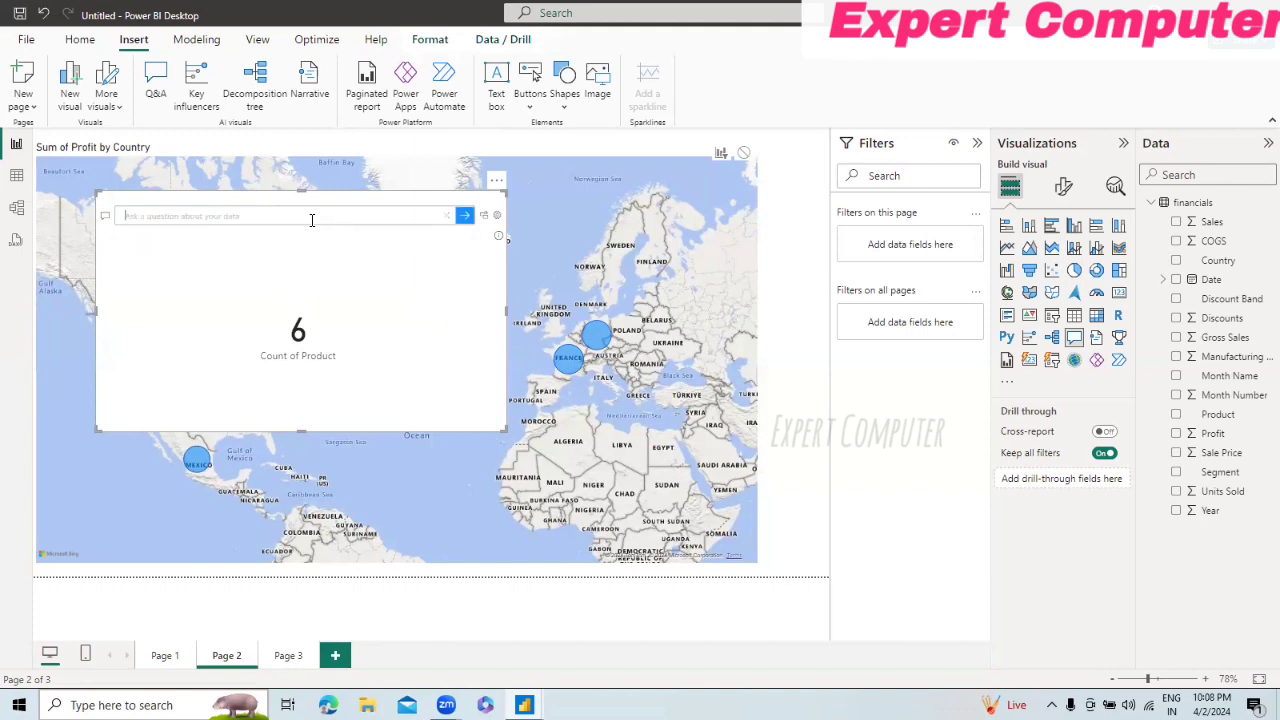
text(Total)
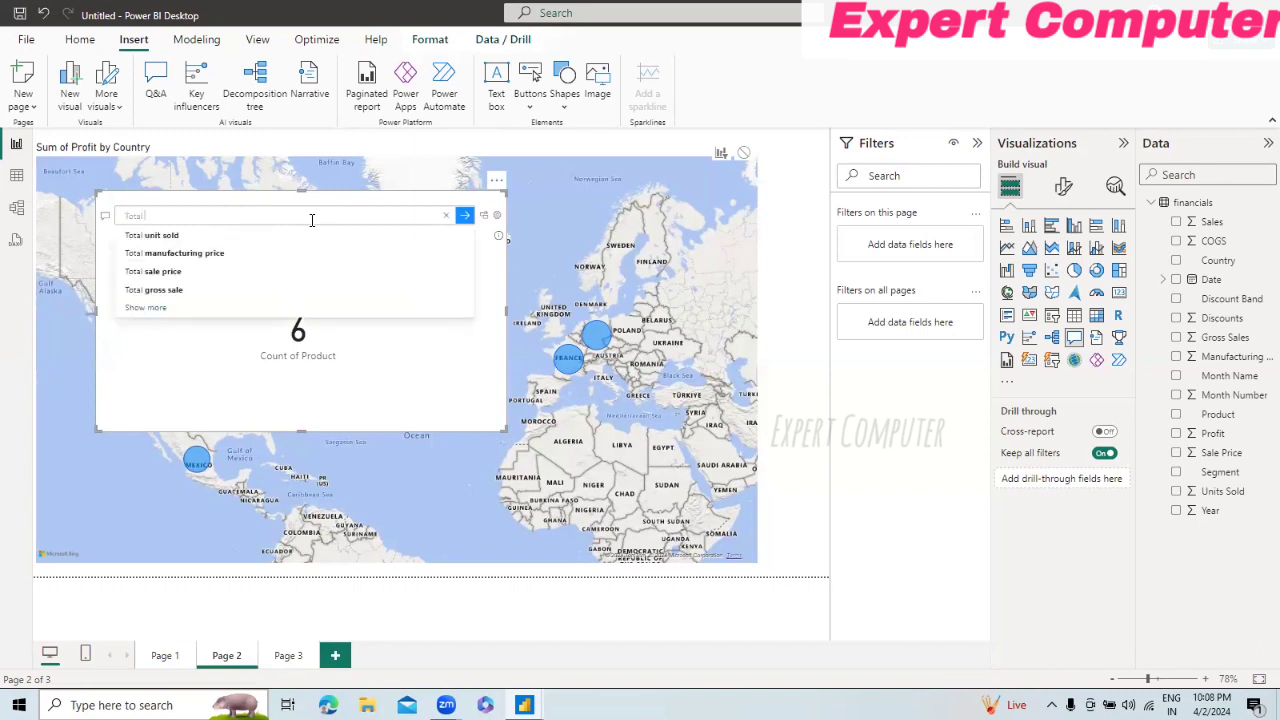
text( Sales)
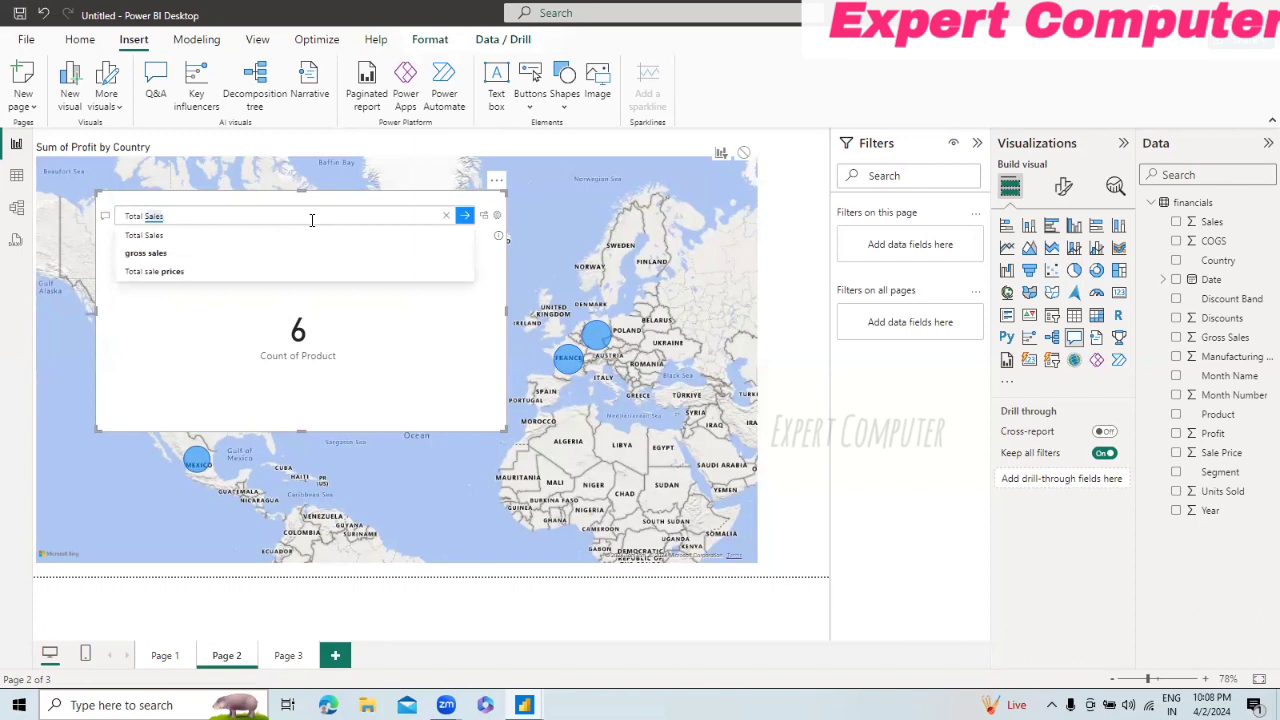
key(Return)
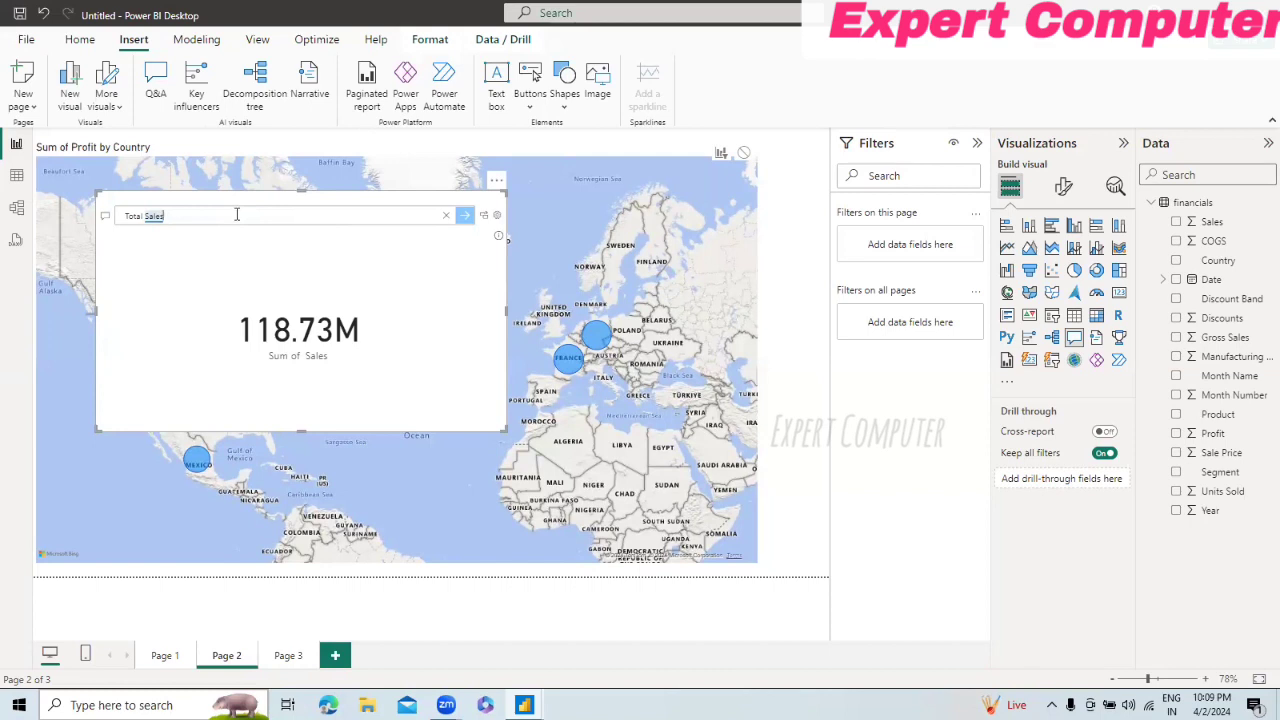
Step: Replace the question in the Q&A visual with "sale" and deselect the visual
key(BackSpace)
key(BackSpace)
key(BackSpace)
key(BackSpace)
key(BackSpace)
key(BackSpace)
key(BackSpace)
key(BackSpace)
key(BackSpace)
key(BackSpace)
key(BackSpace)
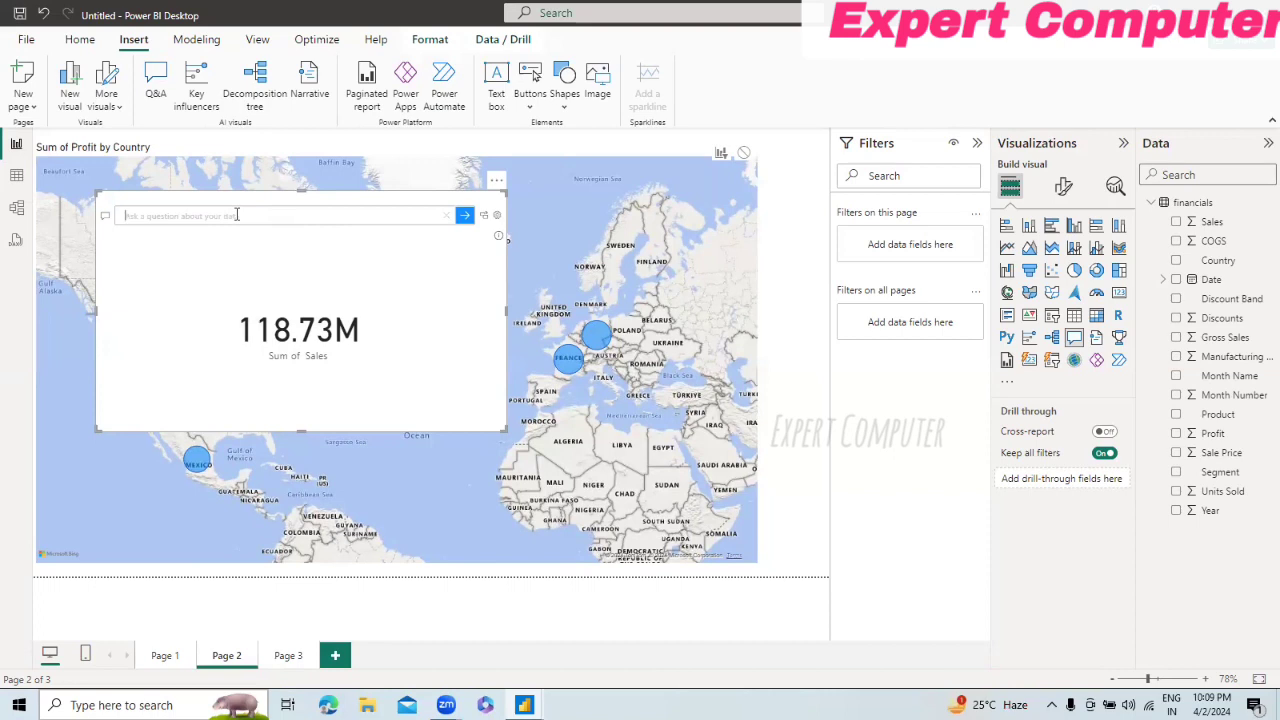
text(sale)
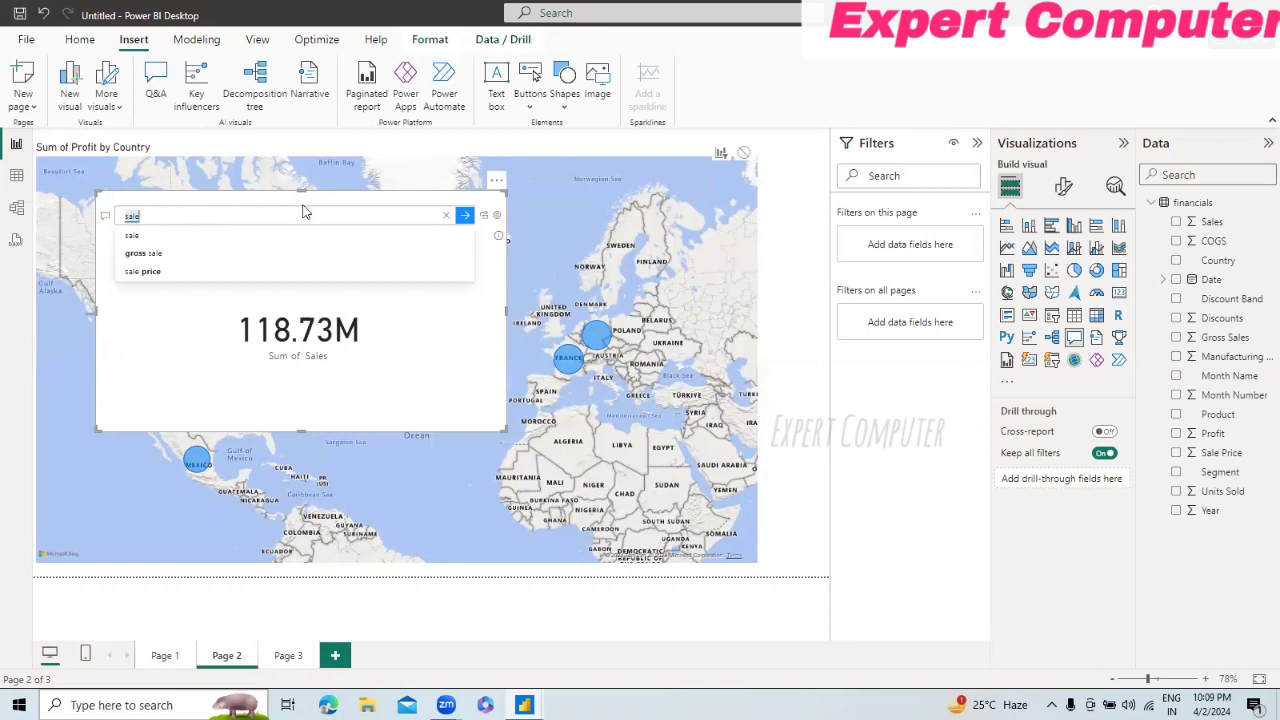
click(294, 348)
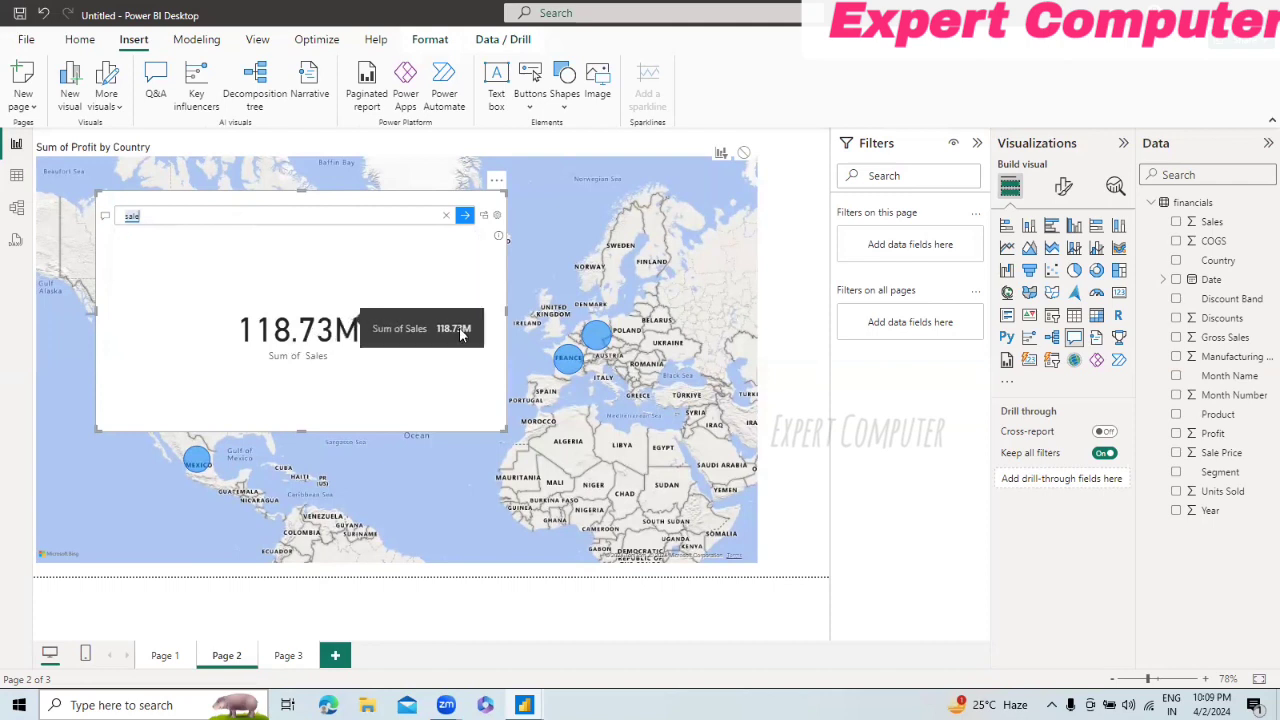
click(777, 437)
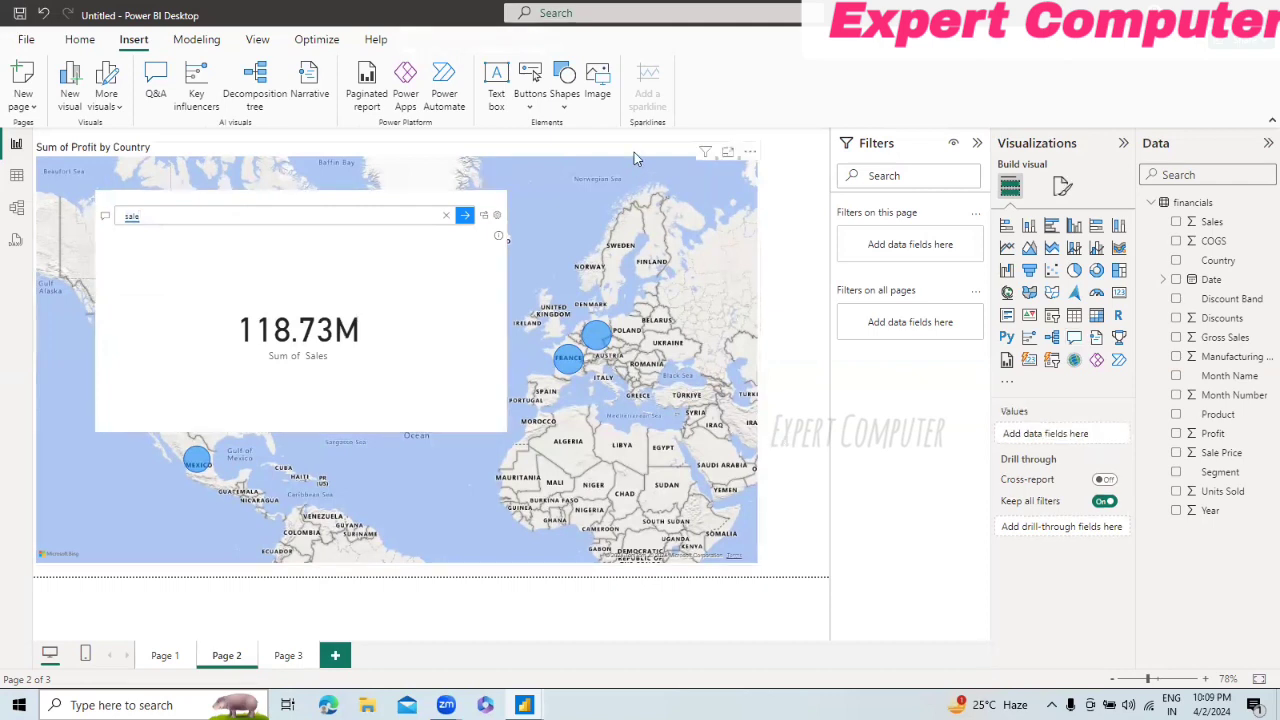
Step: Shrink the Page 2 map to about two-thirds of its width and height to free space on the page
click(731, 543)
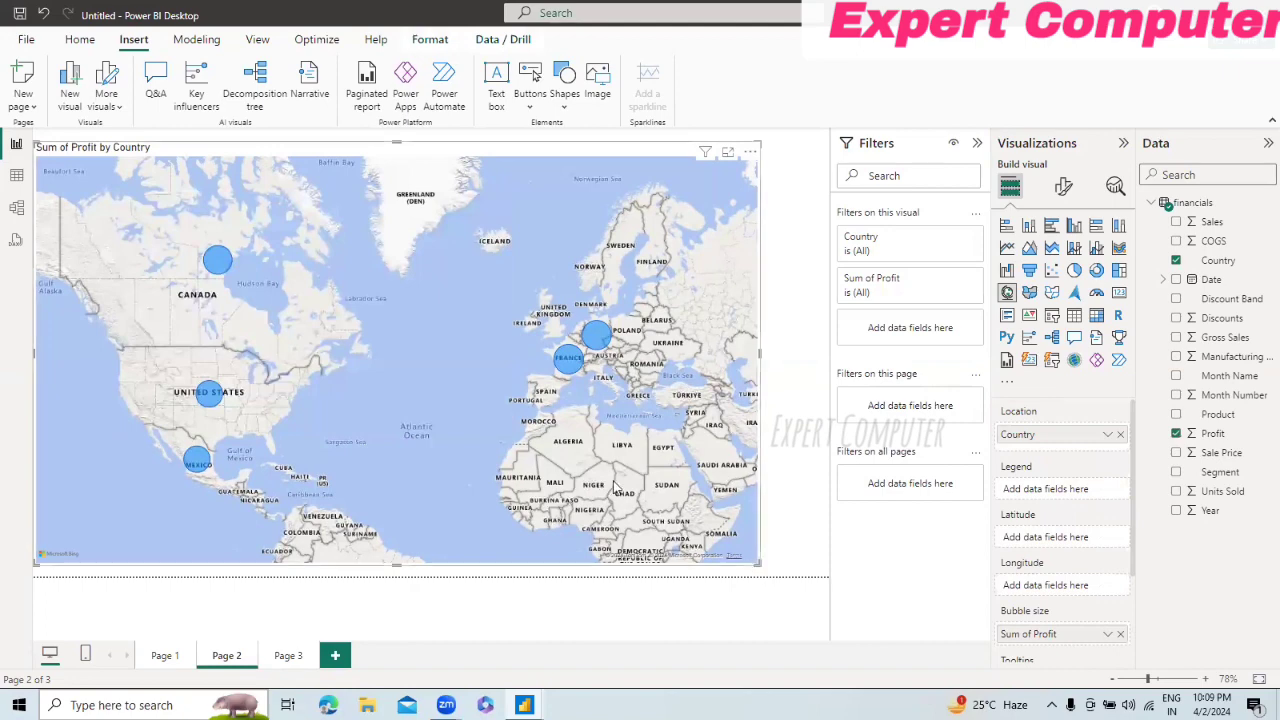
drag(707, 544, 668, 517)
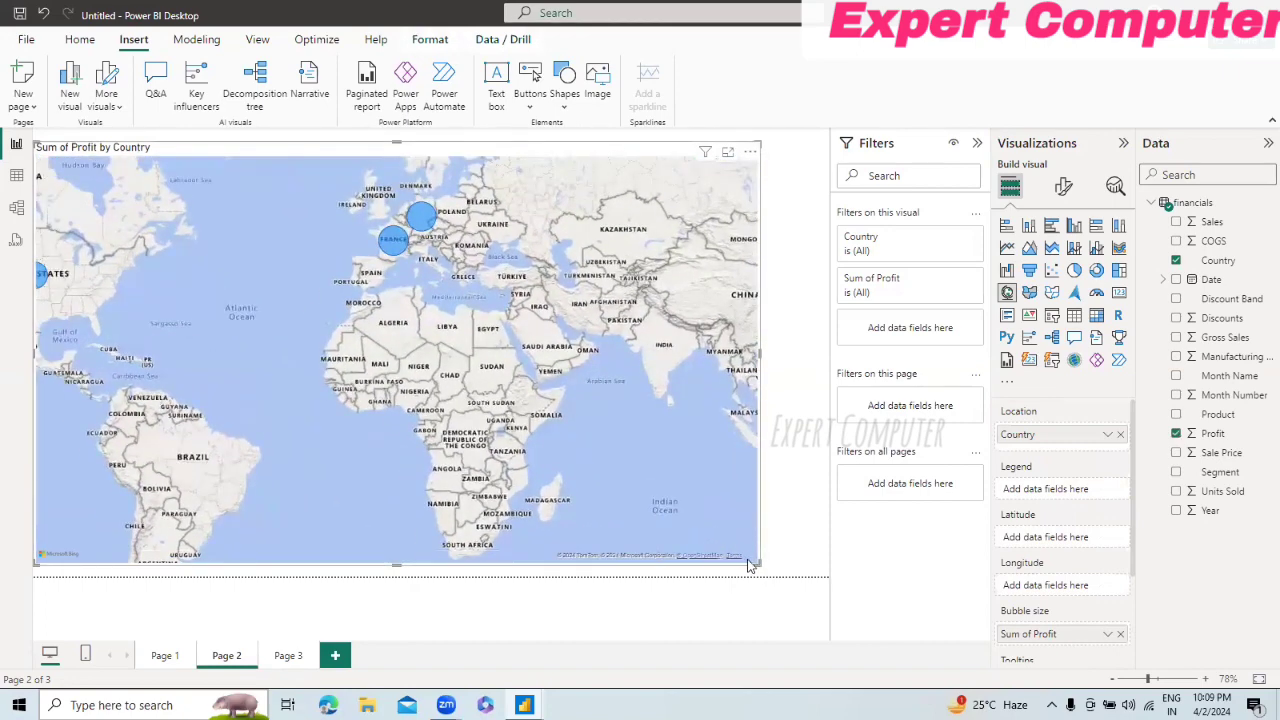
drag(754, 563, 508, 422)
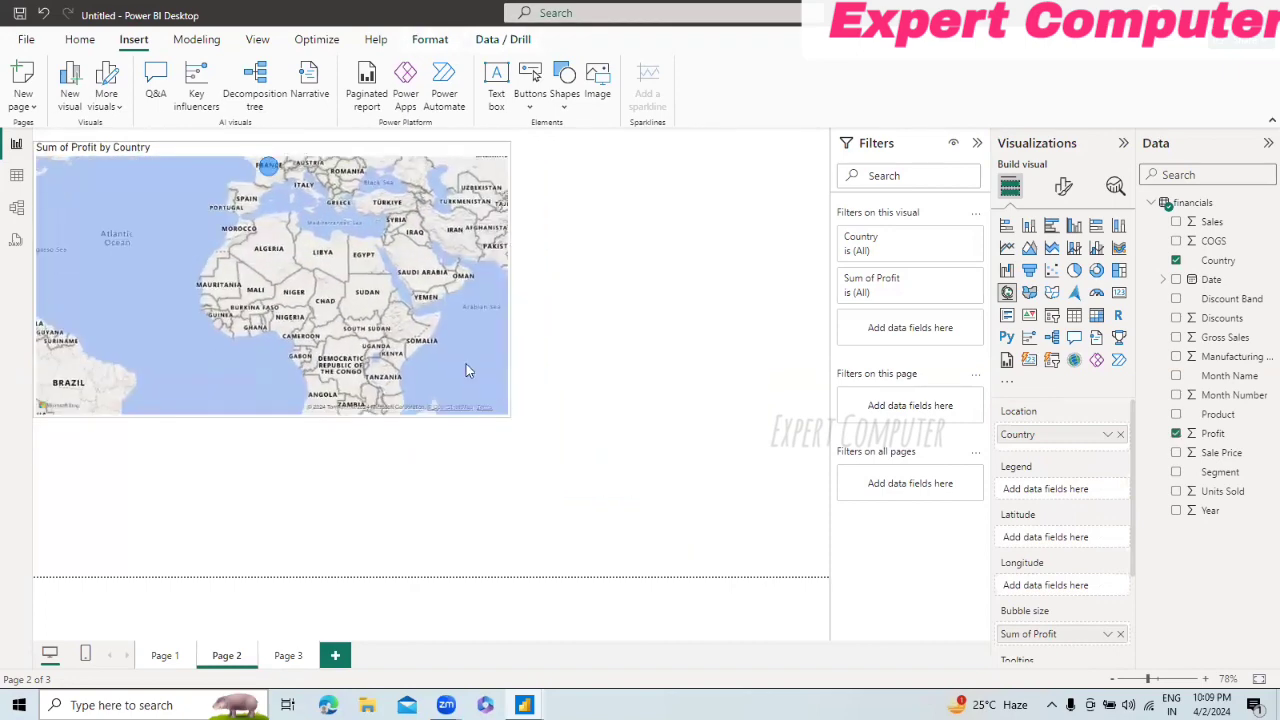
double_click(661, 368)
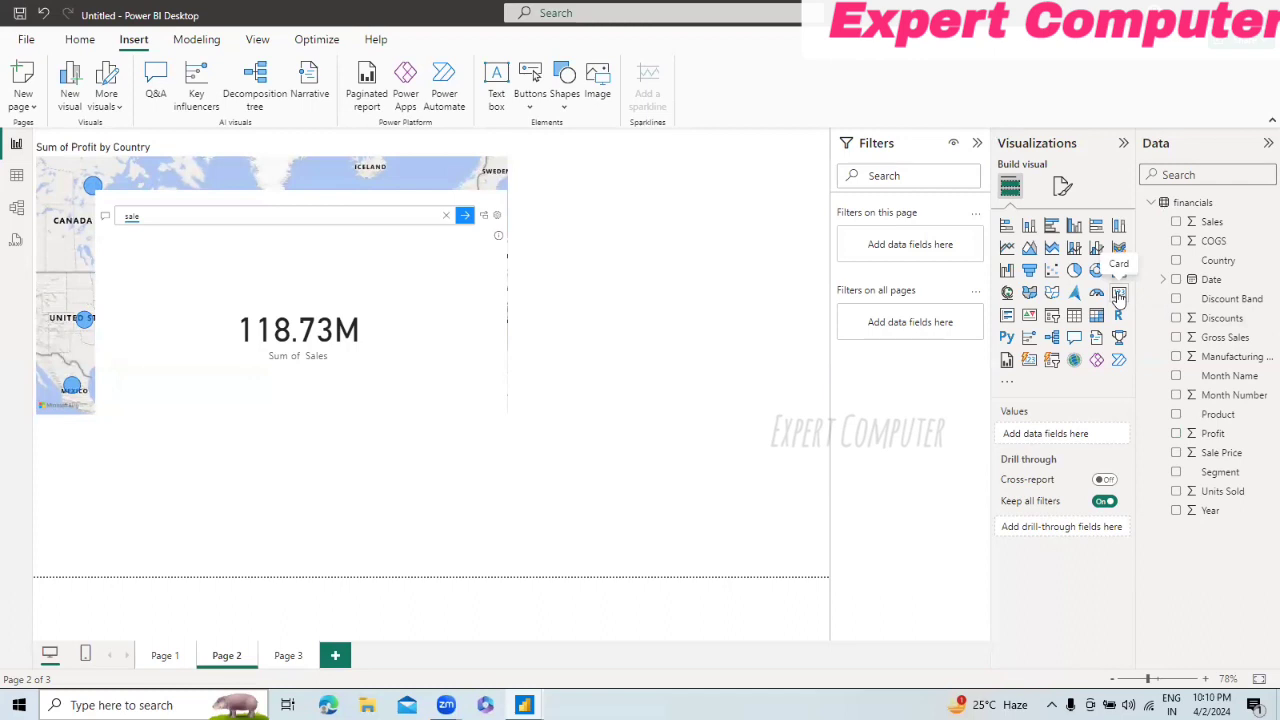
Step: Add a narrowed card showing Sales in the free space beside the map and Q&A visual
click(1119, 294)
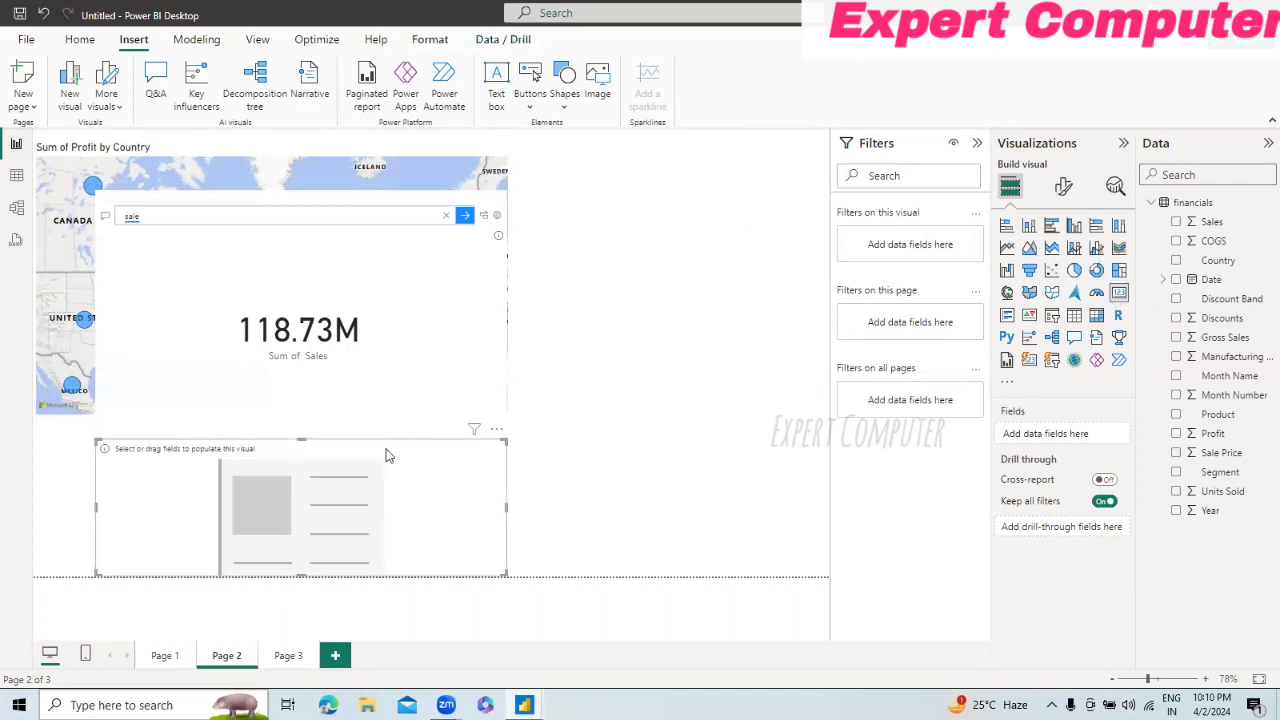
drag(387, 455, 787, 158)
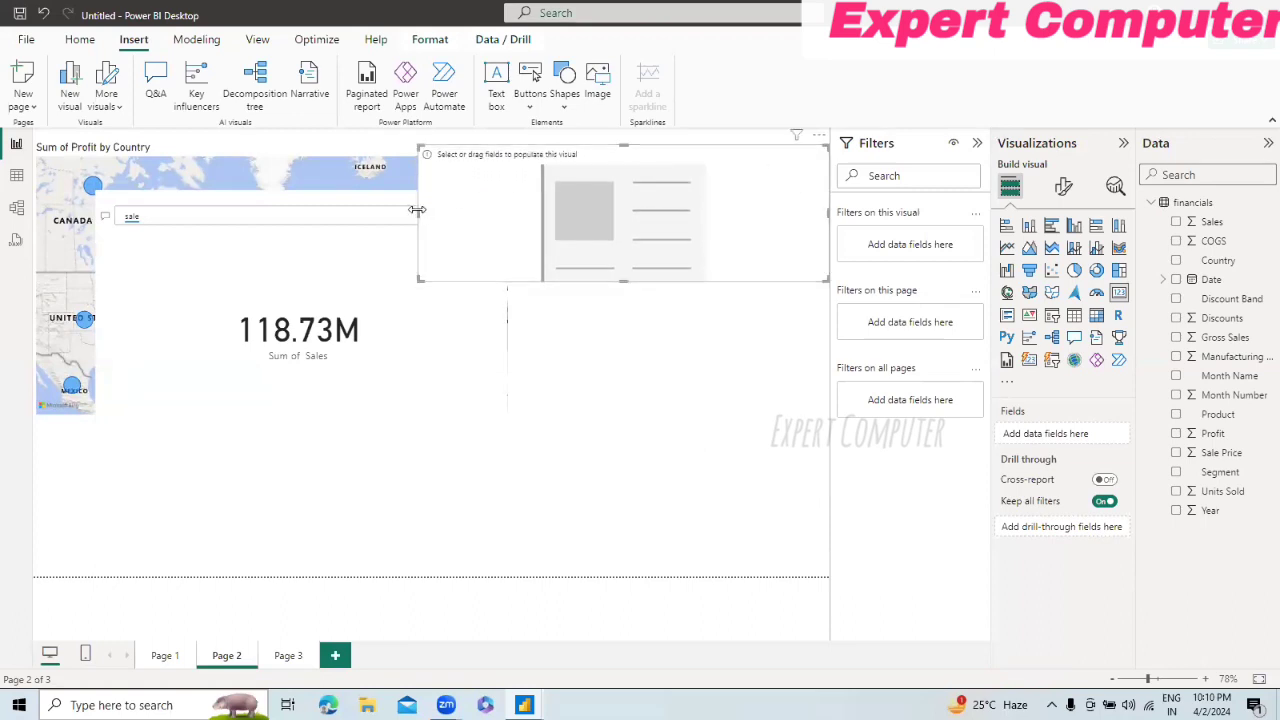
drag(417, 209, 565, 180)
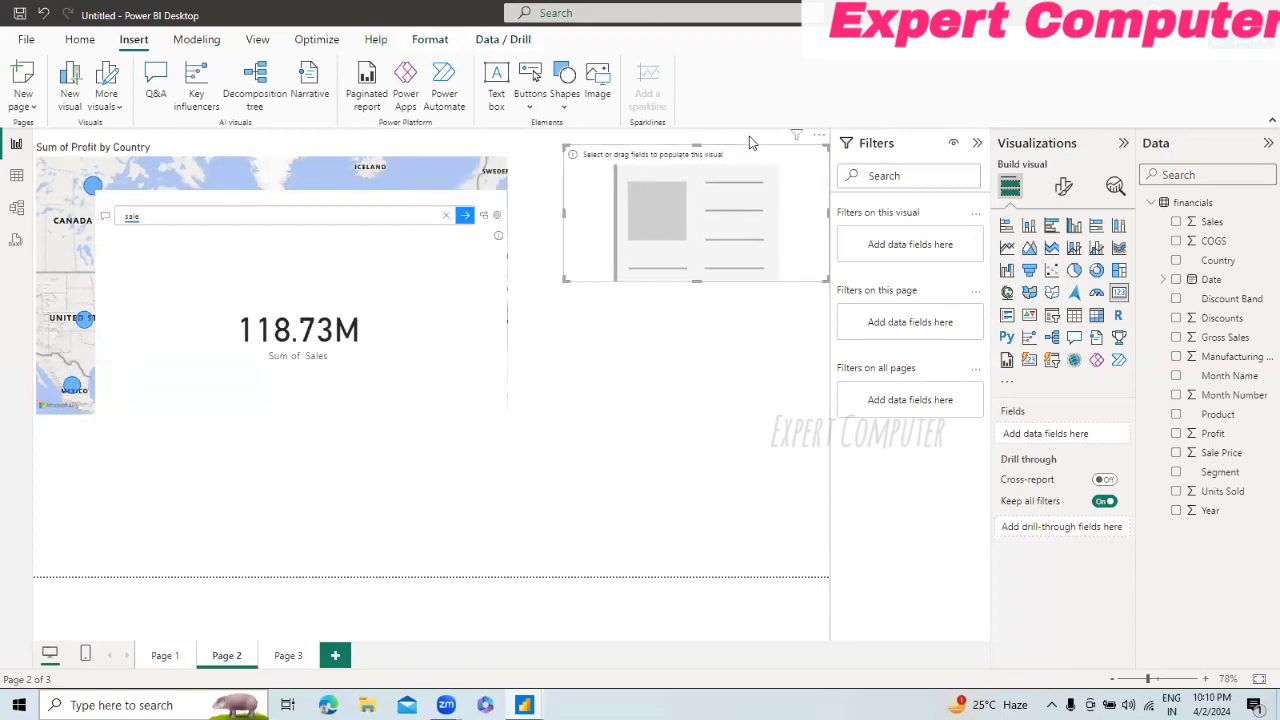
drag(749, 152, 716, 155)
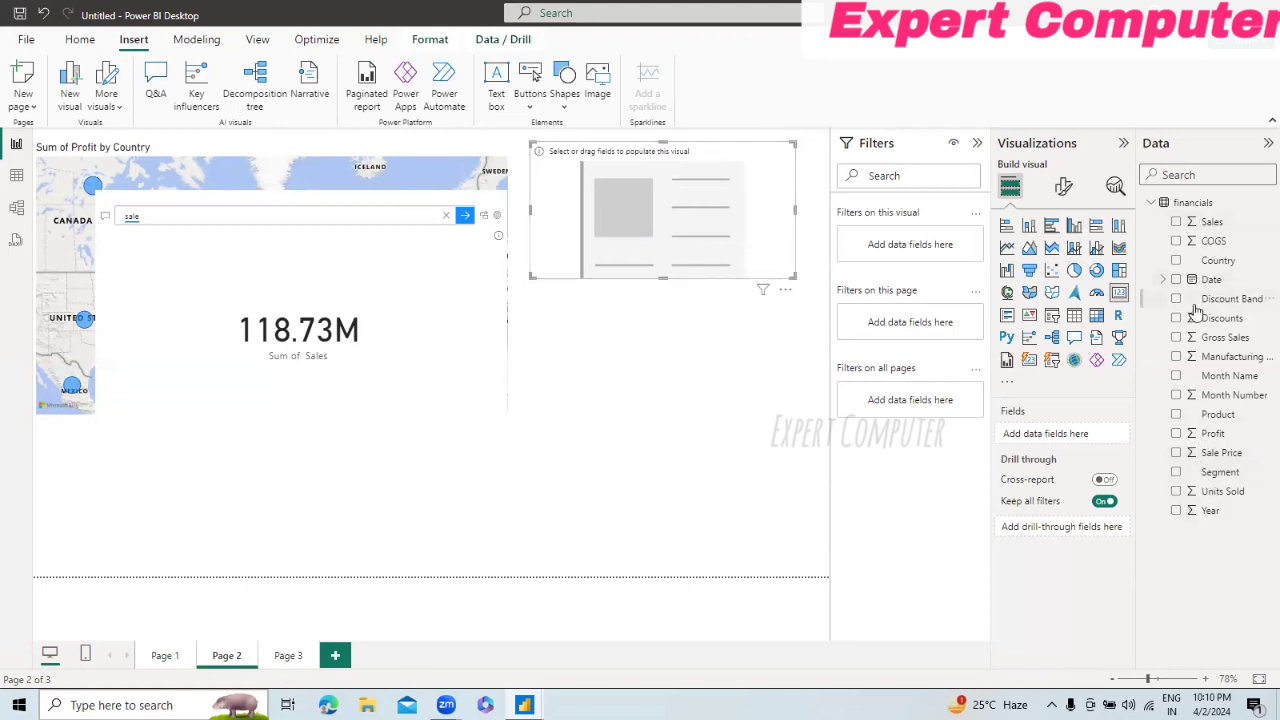
click(1176, 222)
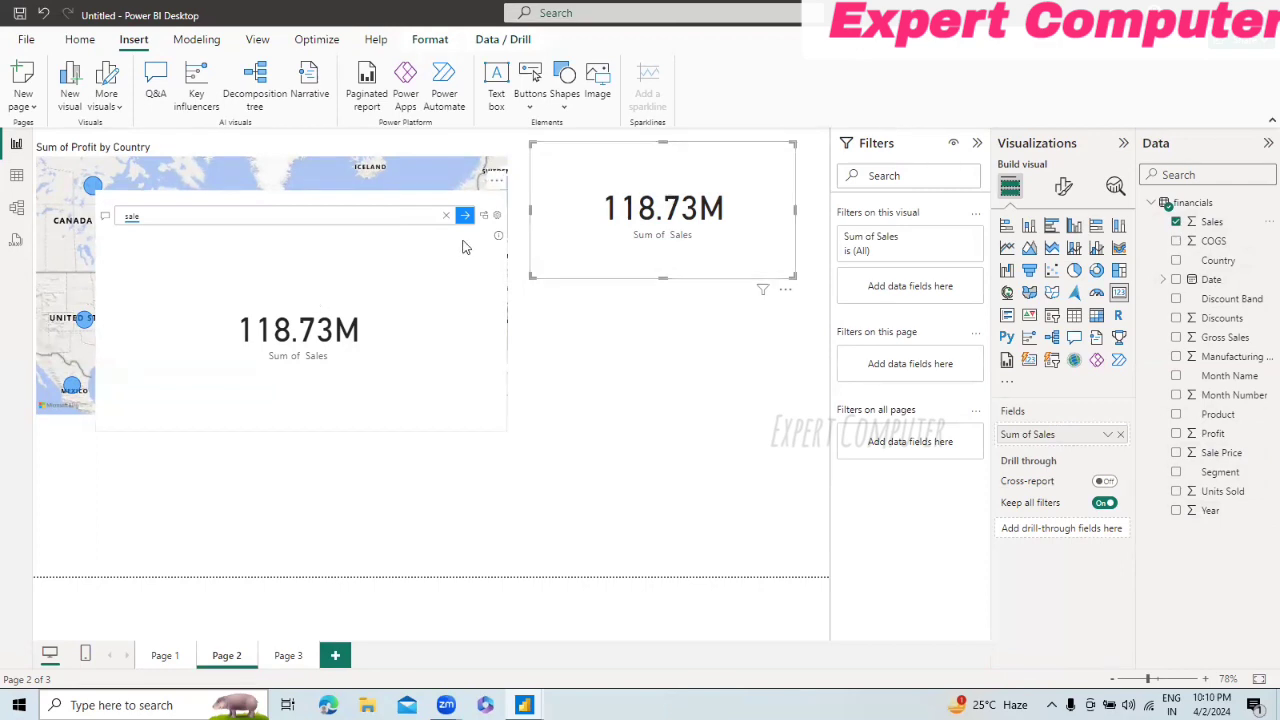
click(677, 324)
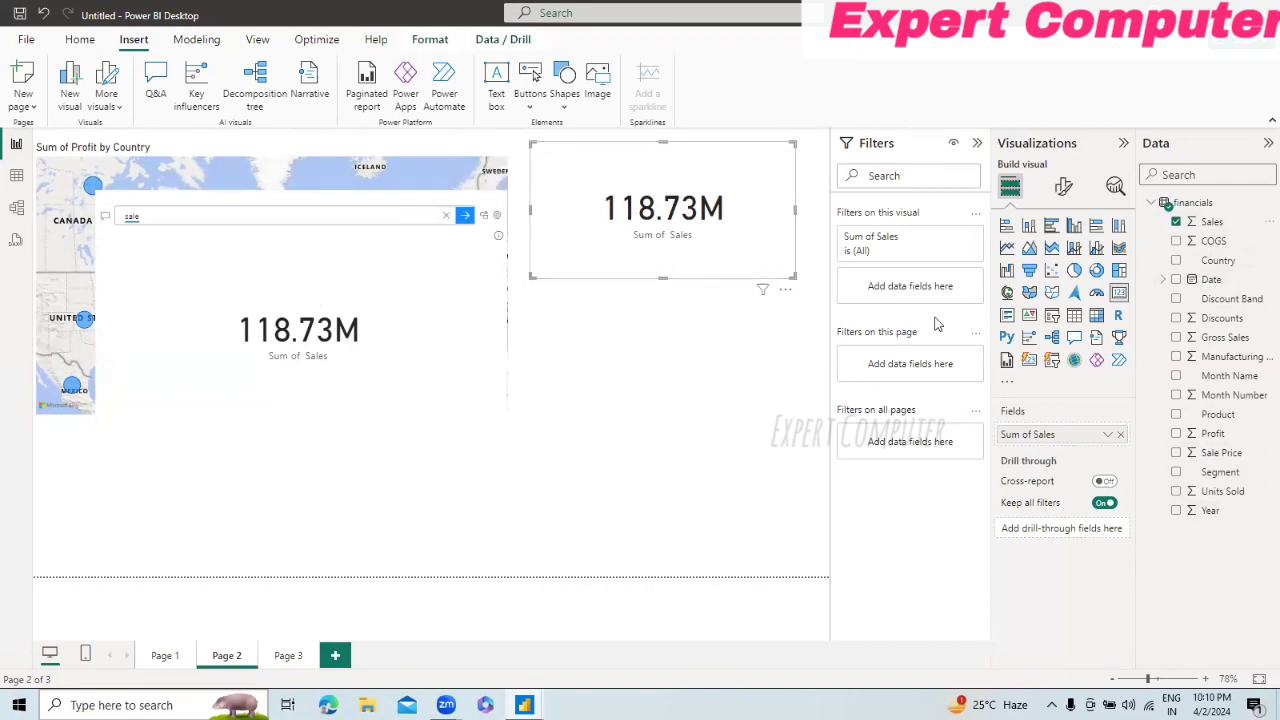
Step: Add a card showing Profit directly below the Sales card and narrow it so it clears the Q&A visual
click(1121, 296)
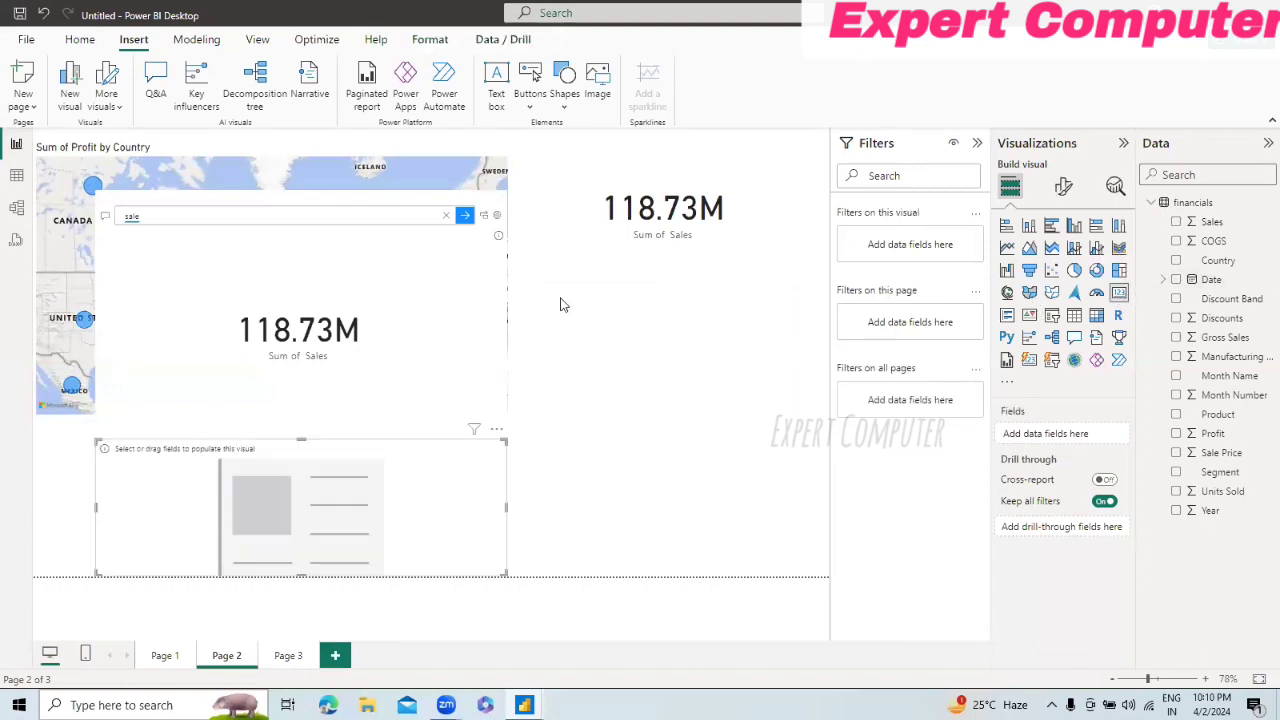
drag(445, 430, 767, 261)
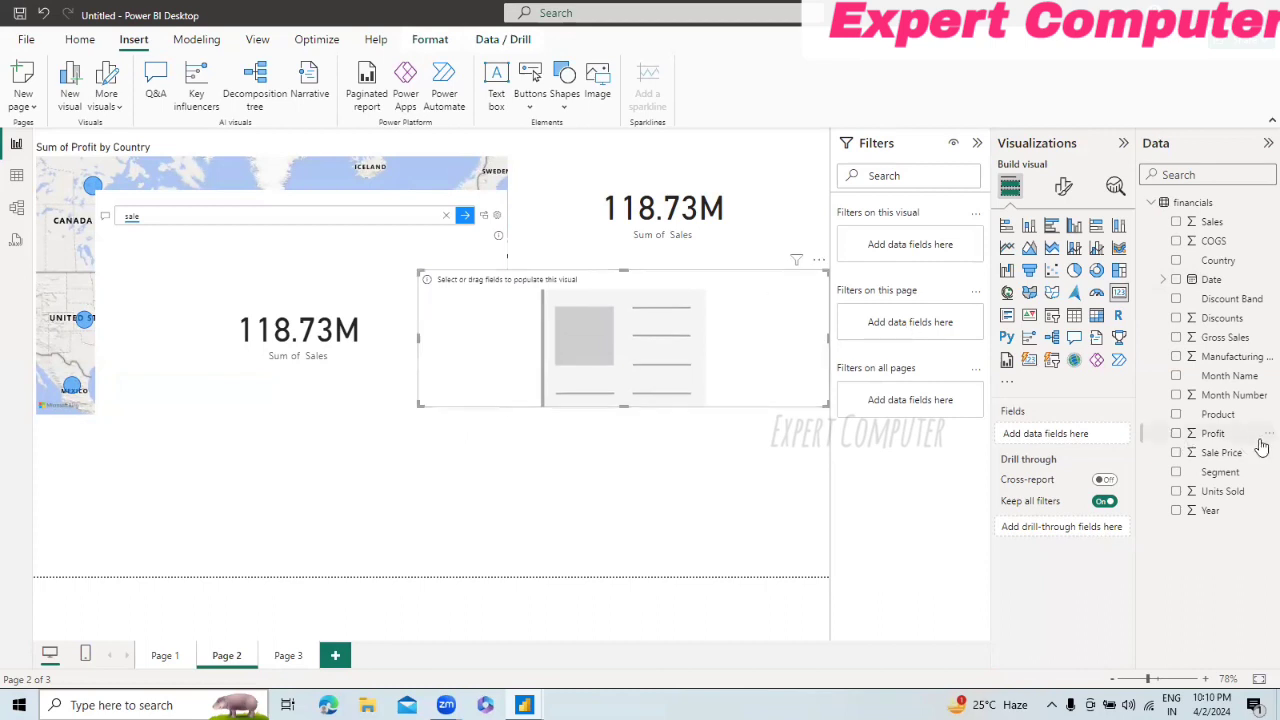
click(1176, 433)
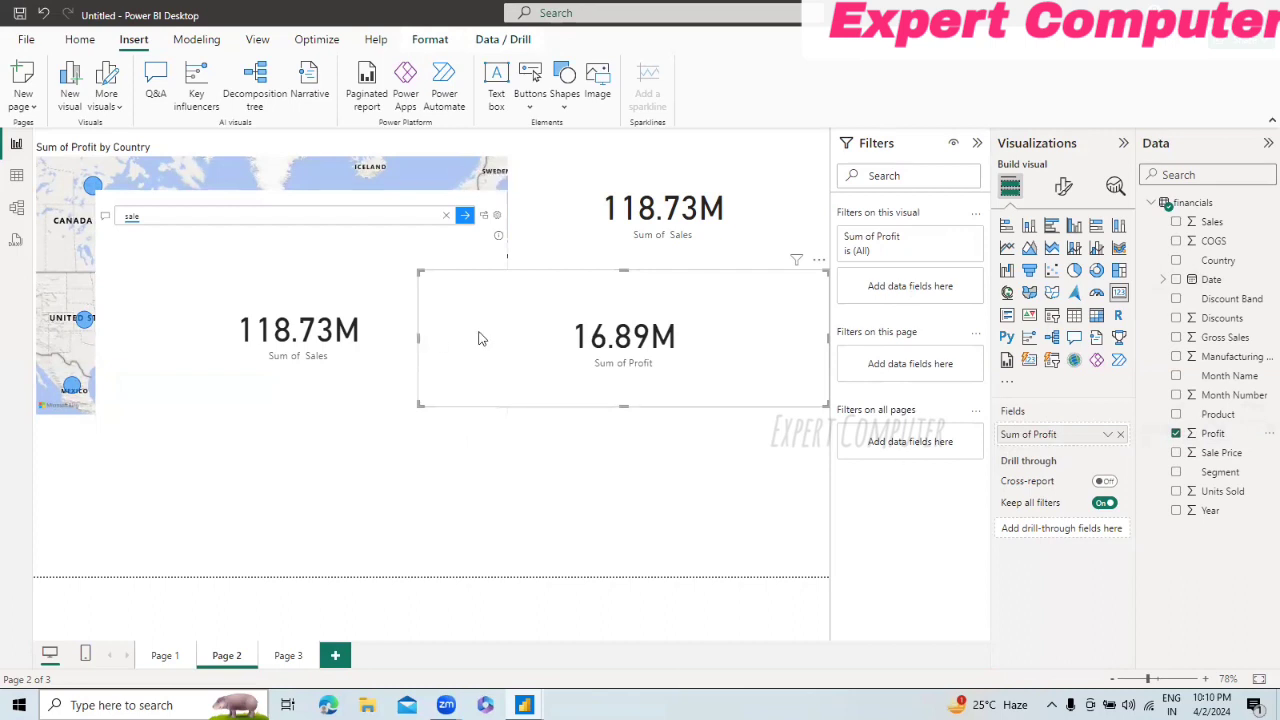
drag(478, 338, 543, 337)
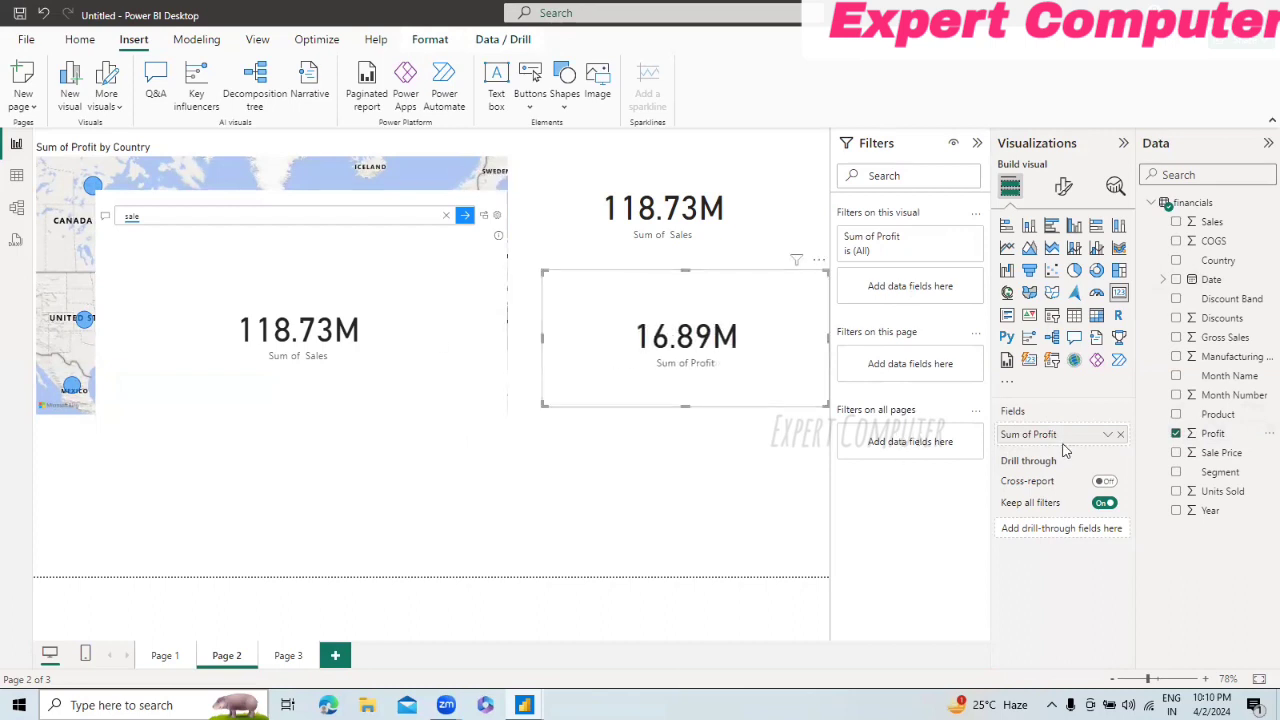
Step: Change the Profit card's aggregation to Average
drag(1028, 438, 1028, 443)
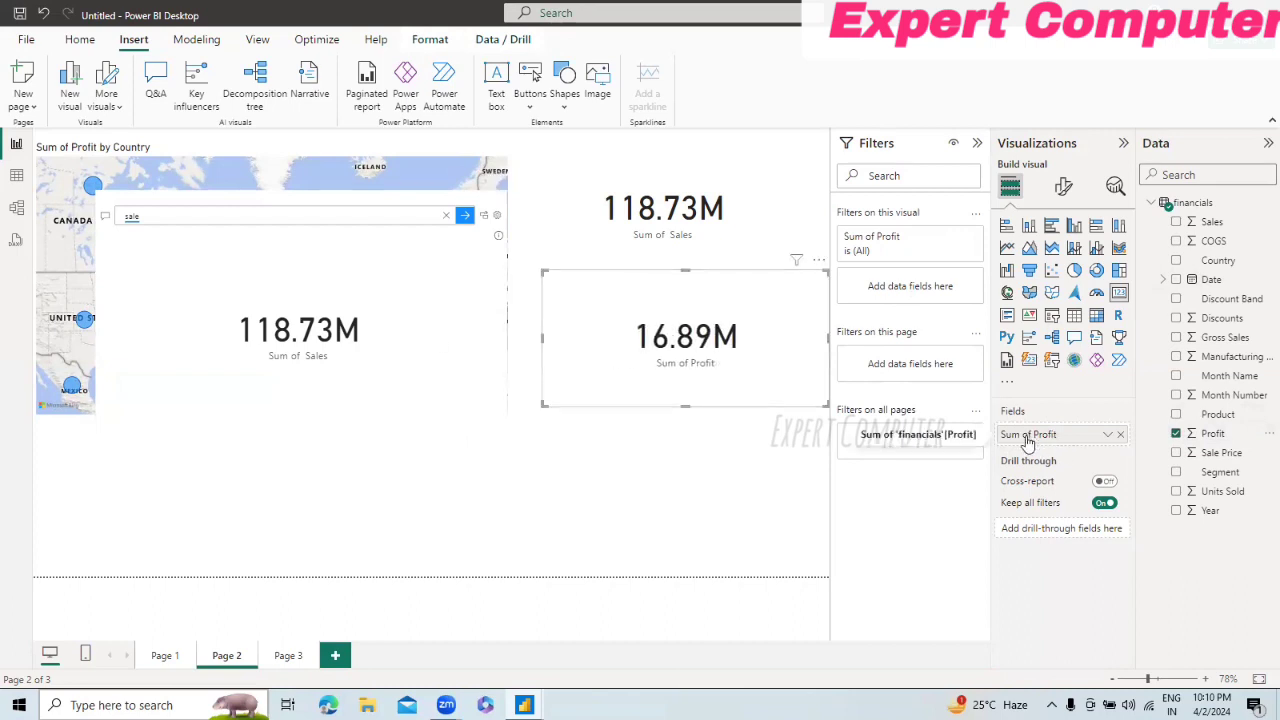
click(1106, 440)
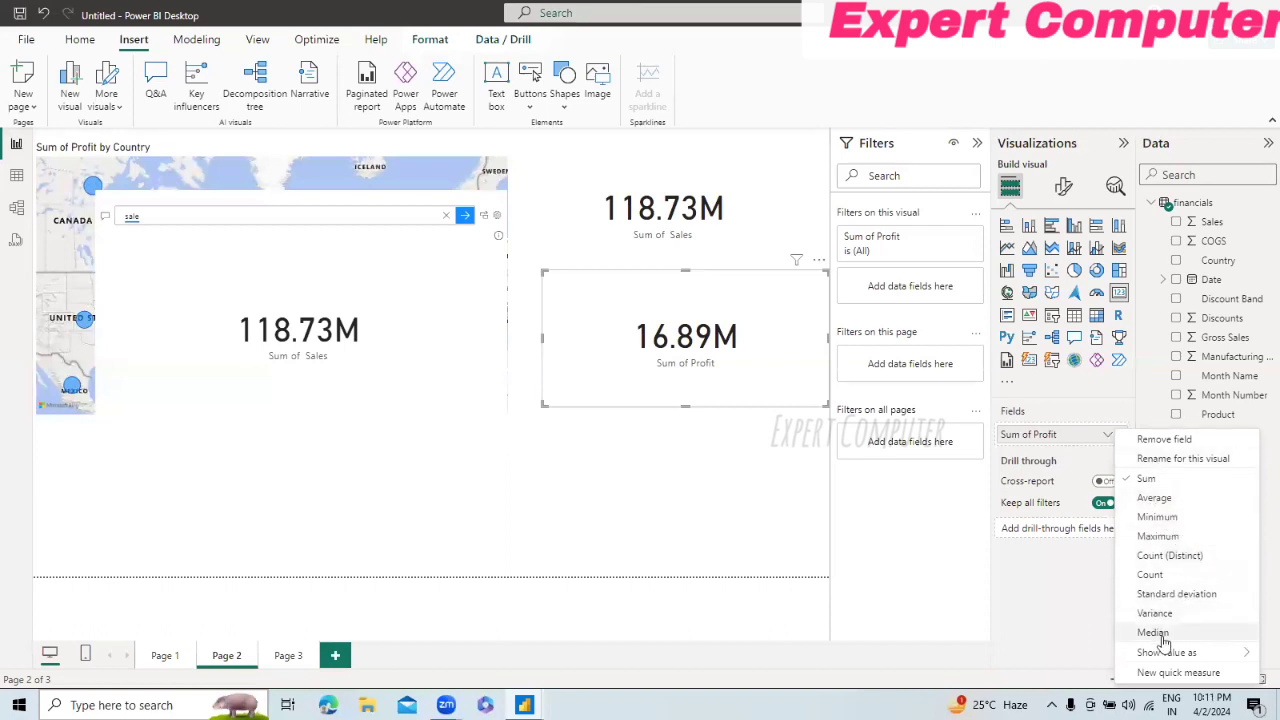
click(1155, 498)
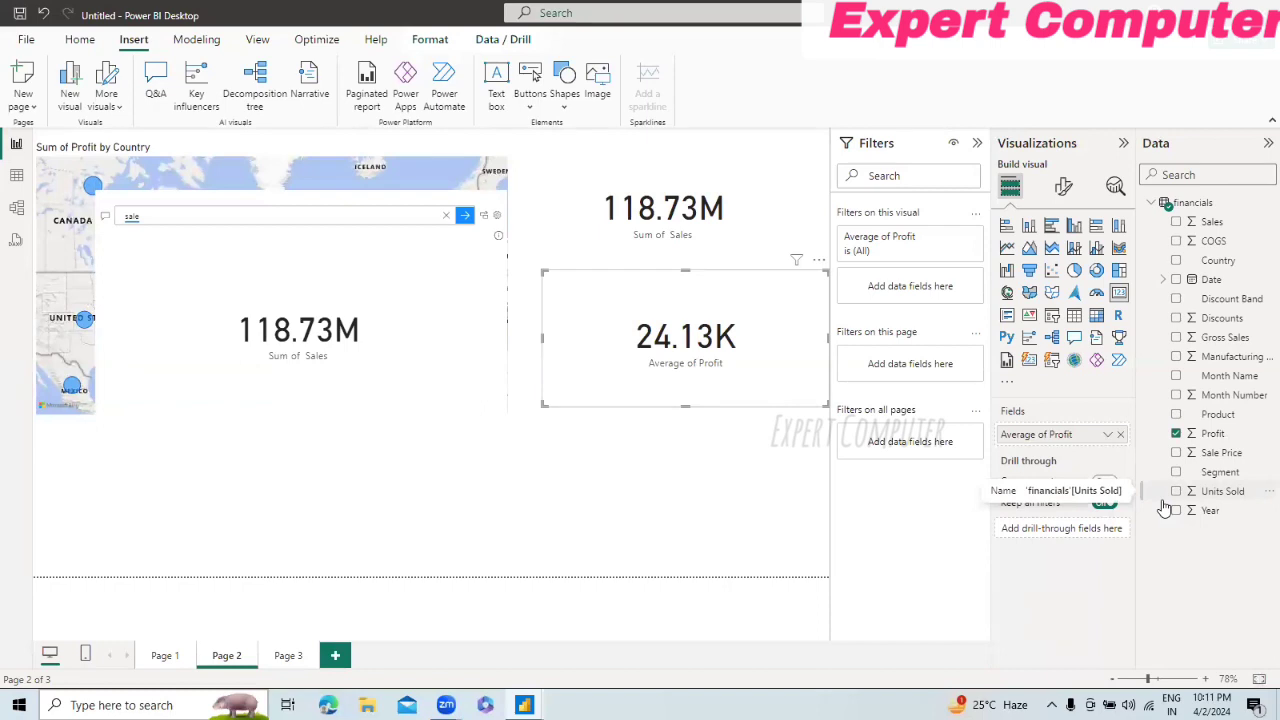
Step: Replace the question in the Q&A visual with the suggested term "segment"
click(179, 221)
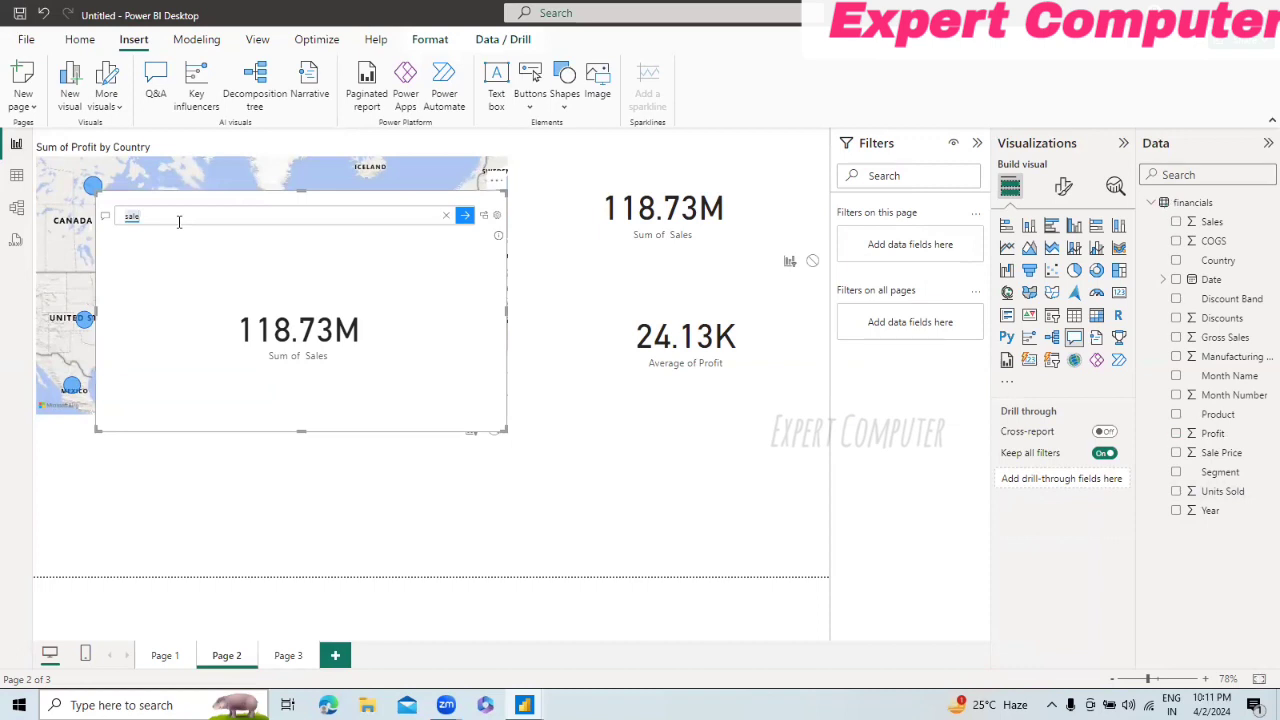
key(BackSpace)
key(BackSpace)
key(BackSpace)
key(BackSpace)
text(to)
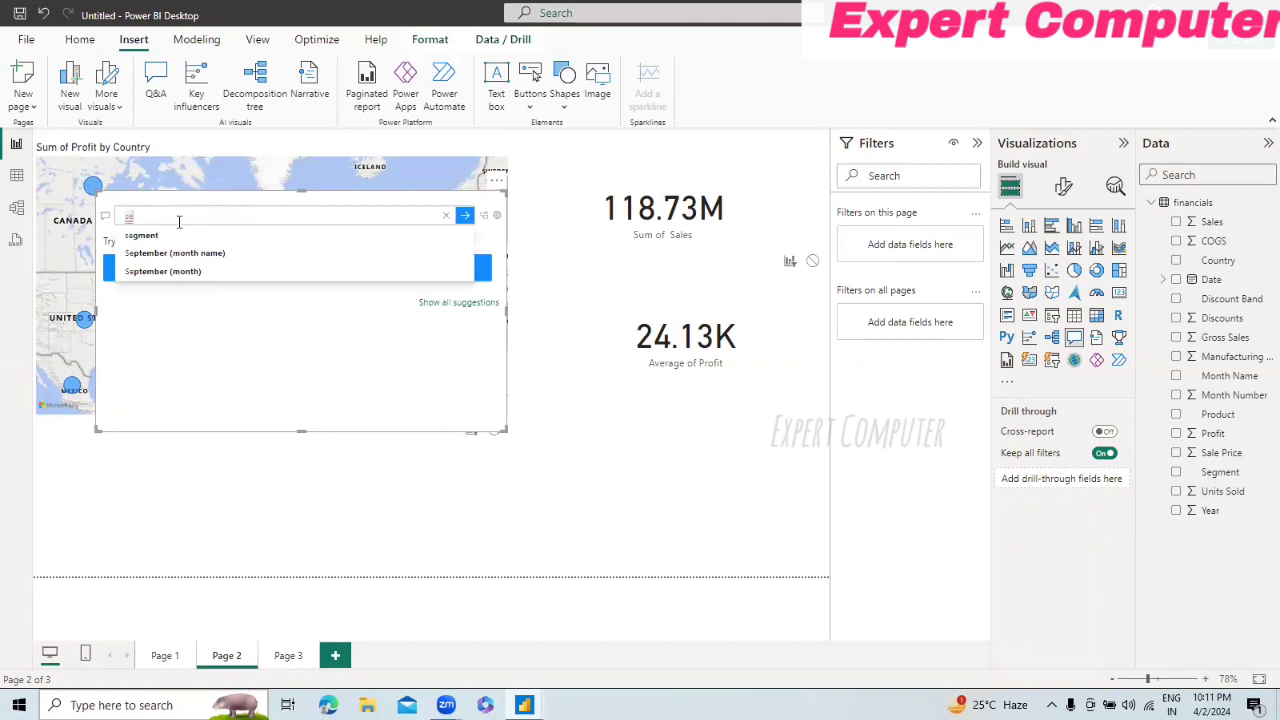
key(BackSpace)
key(BackSpace)
text(Segment)
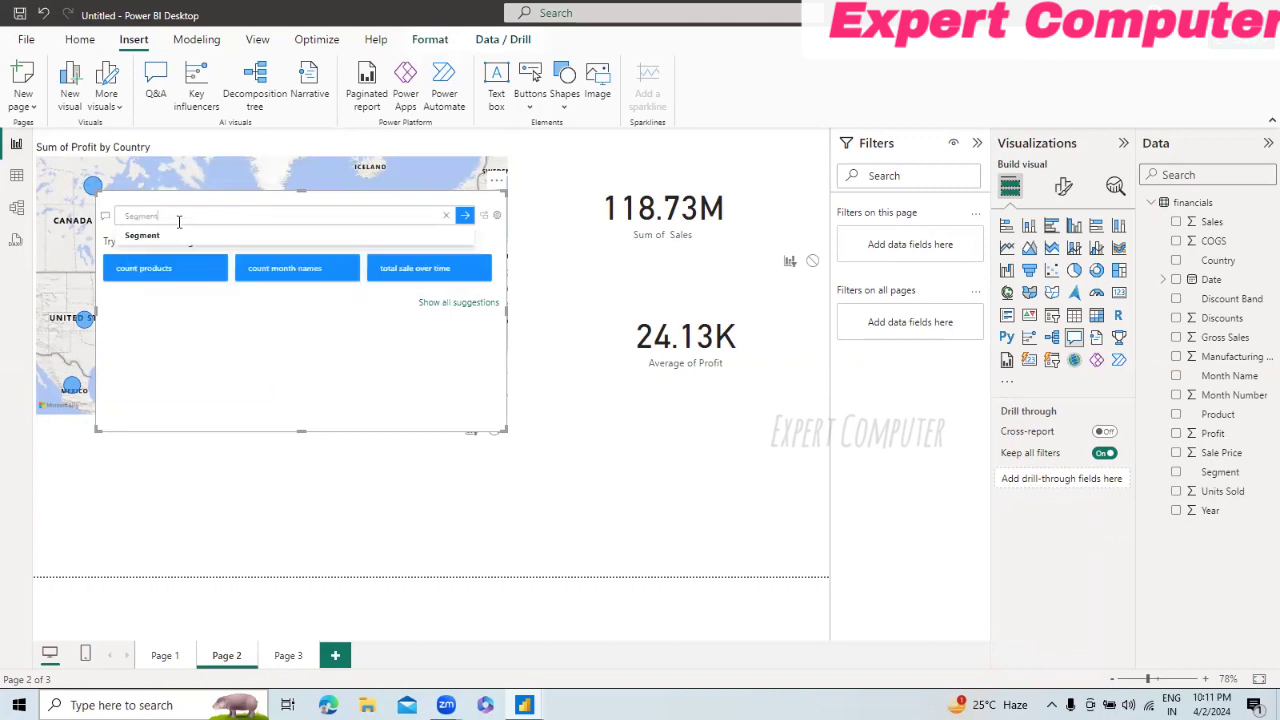
key(BackSpace)
key(BackSpace)
key(Down)
key(Tab)
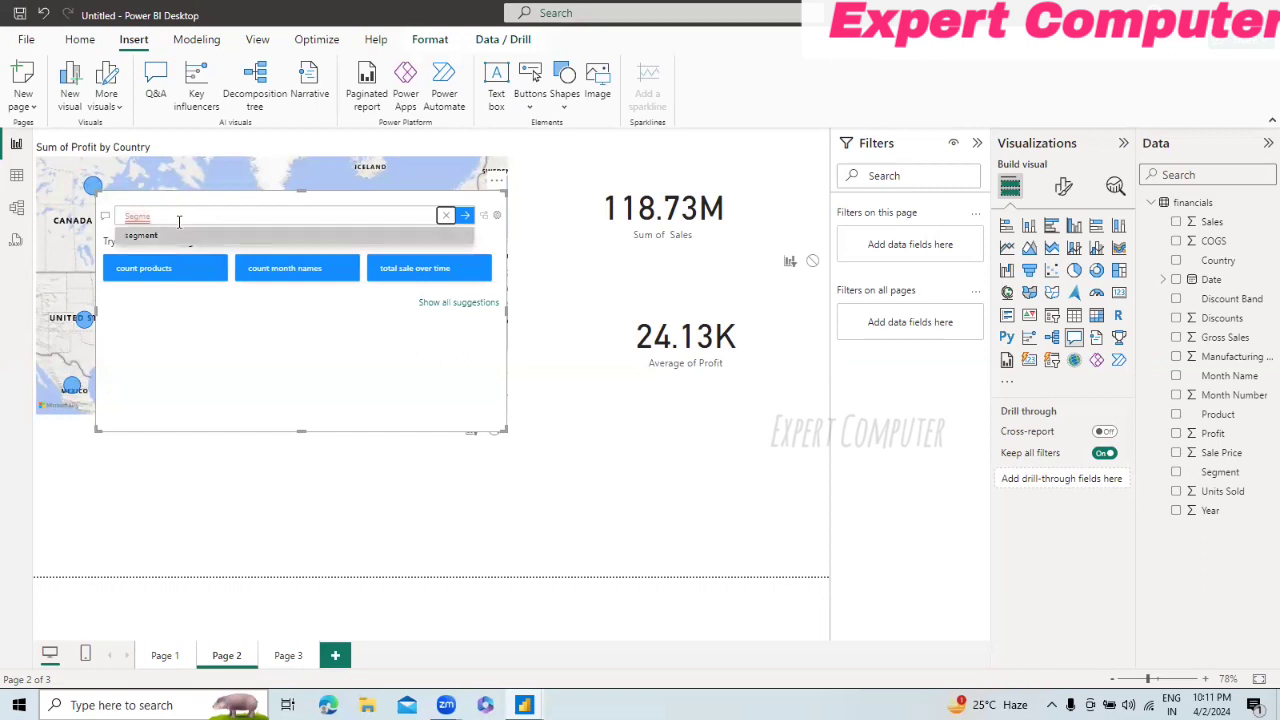
click(166, 238)
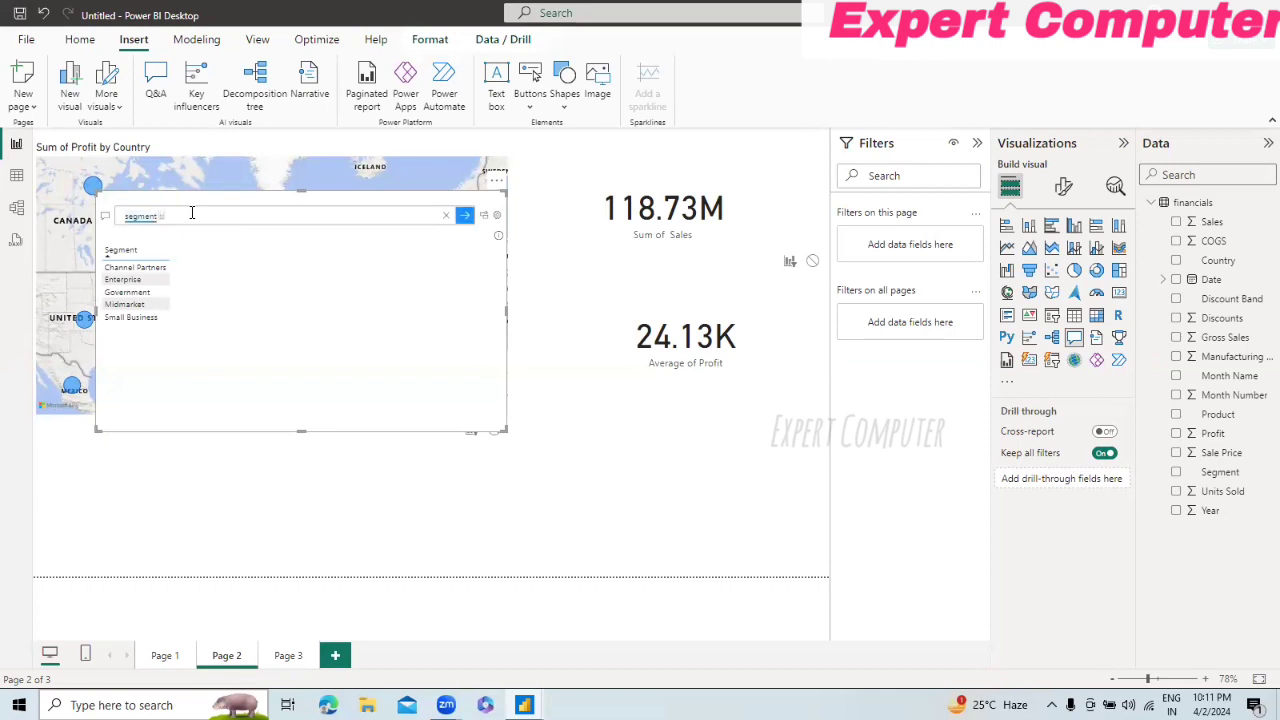
Step: Extend the Q&A question to "segment by sales" and run it
text(by sales)
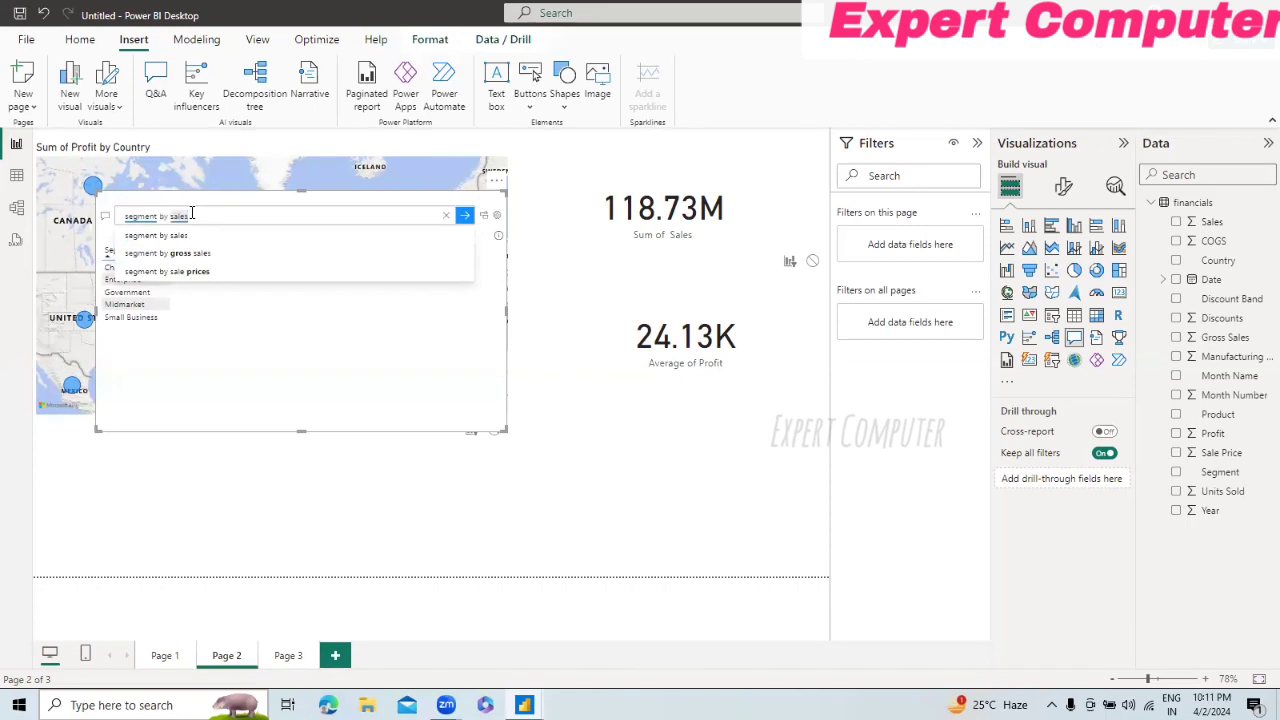
key(Down)
key(Return)
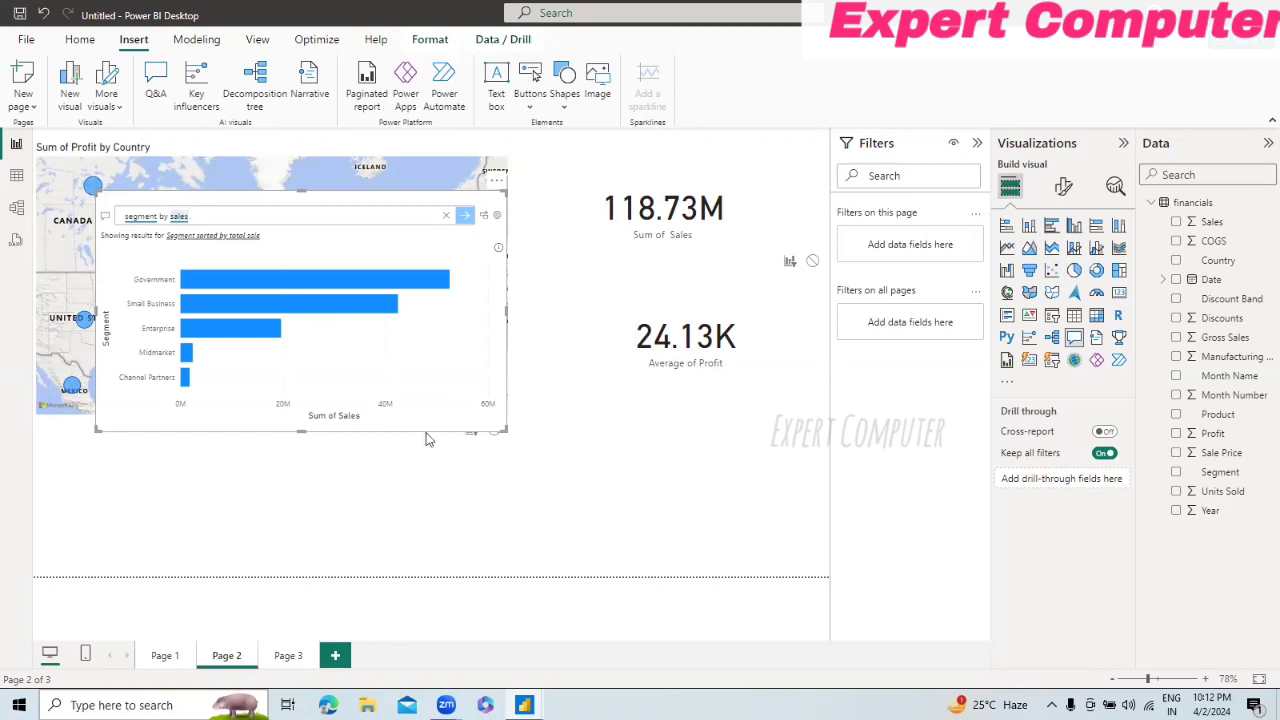
Step: Shrink the Q&A visual and move it off the map into the free space below the Average of Profit card
drag(506, 438, 456, 375)
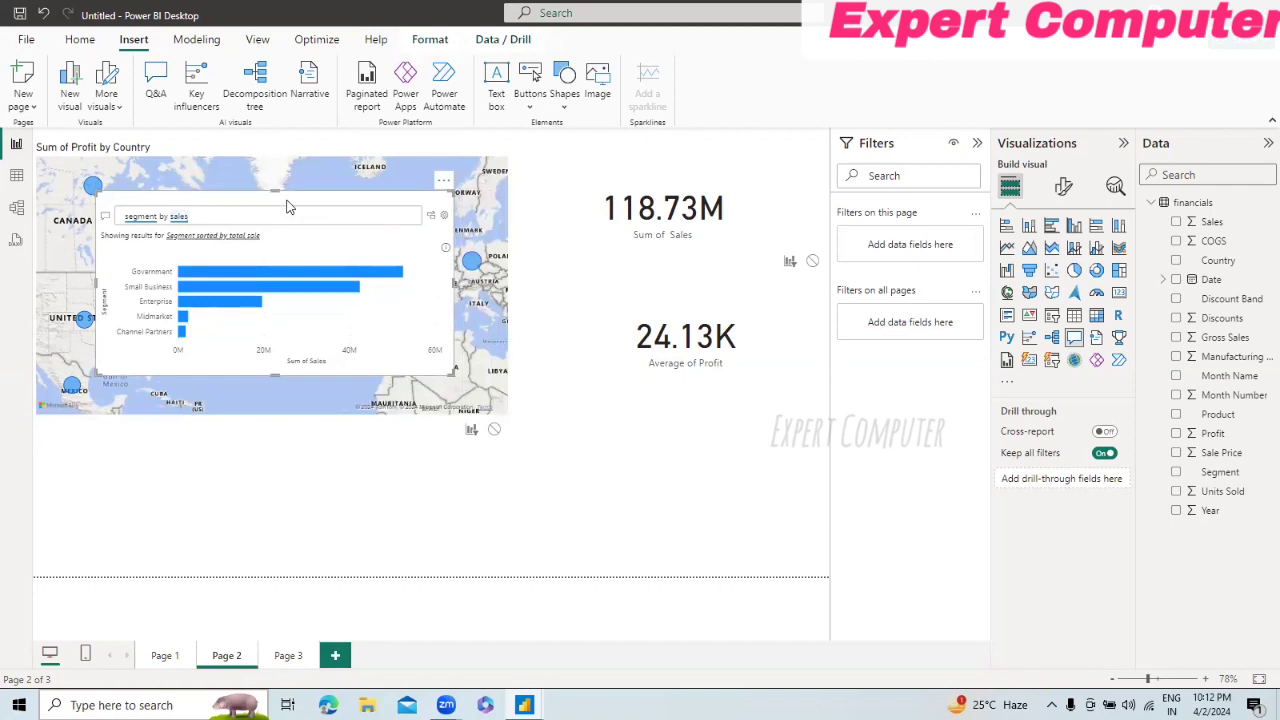
drag(290, 200, 698, 456)
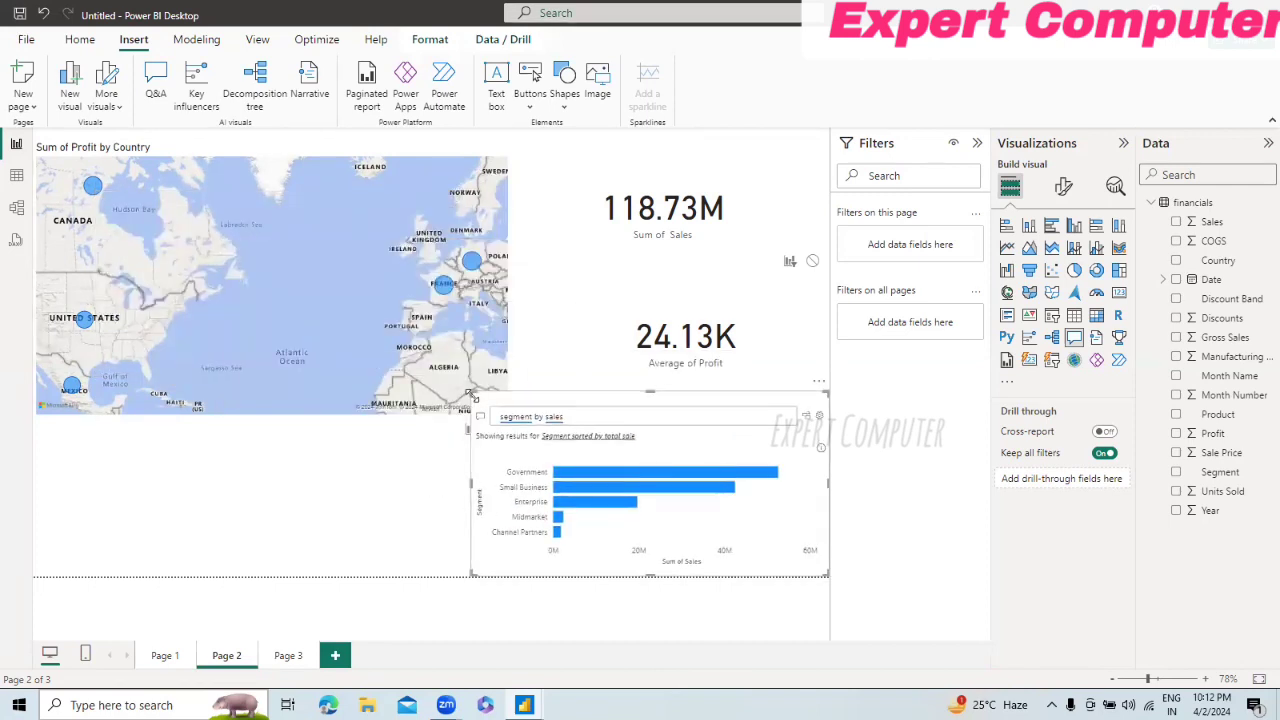
drag(473, 395, 595, 392)
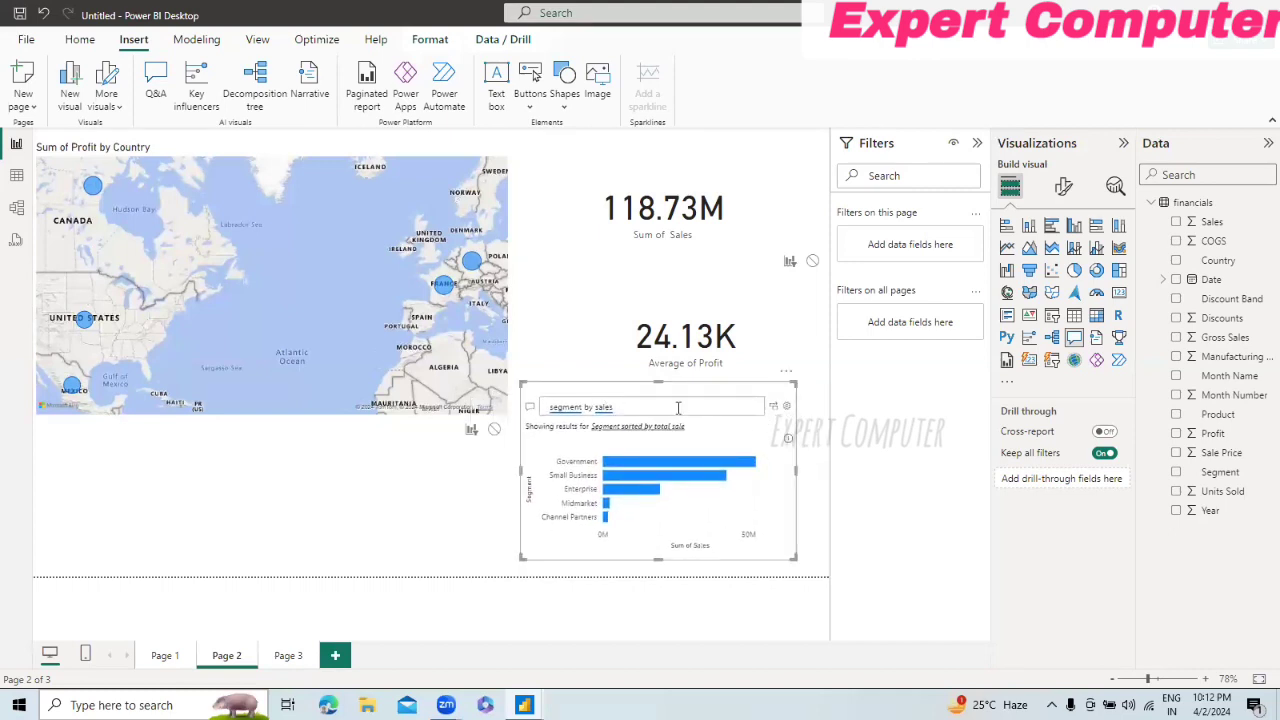
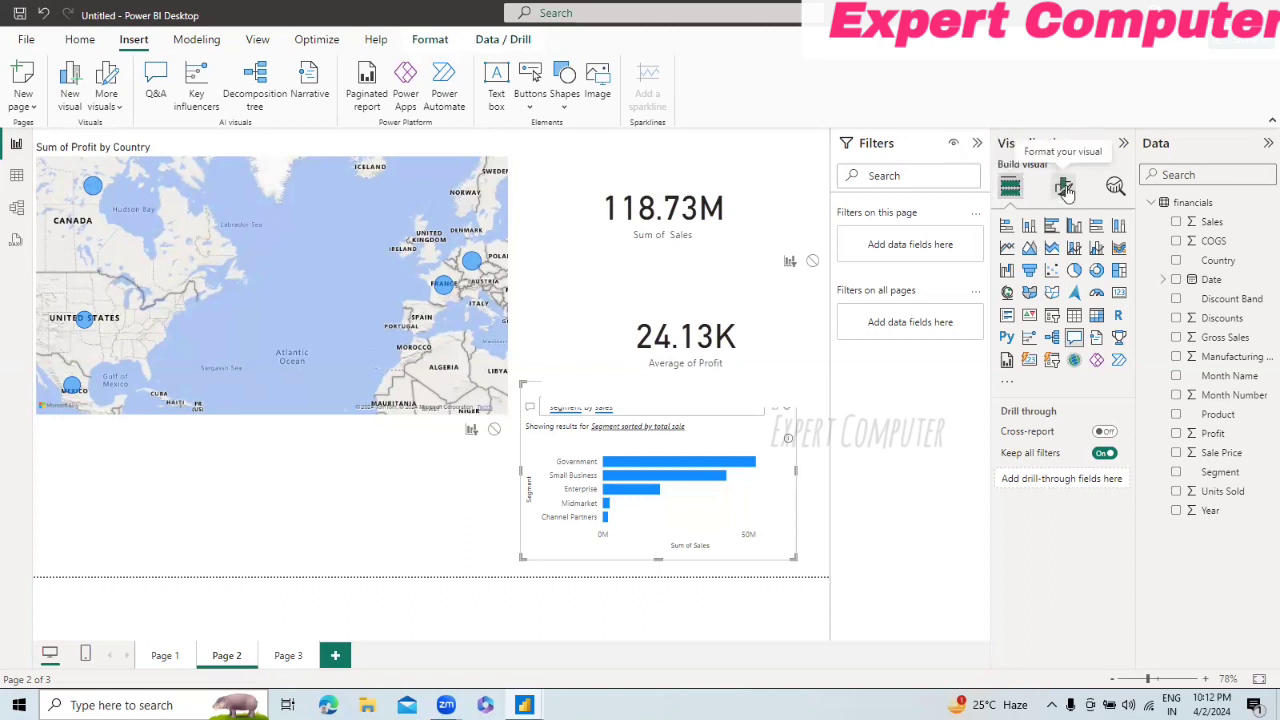
click(1066, 189)
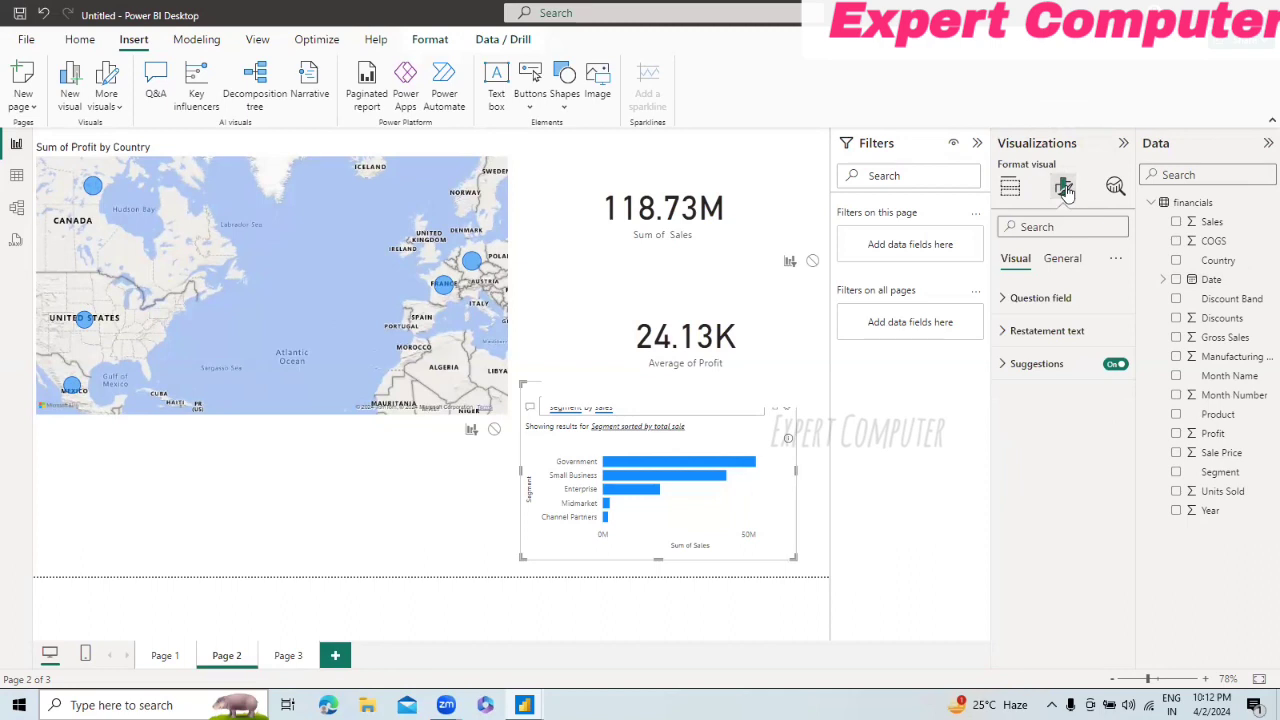
click(1064, 260)
click(1115, 396)
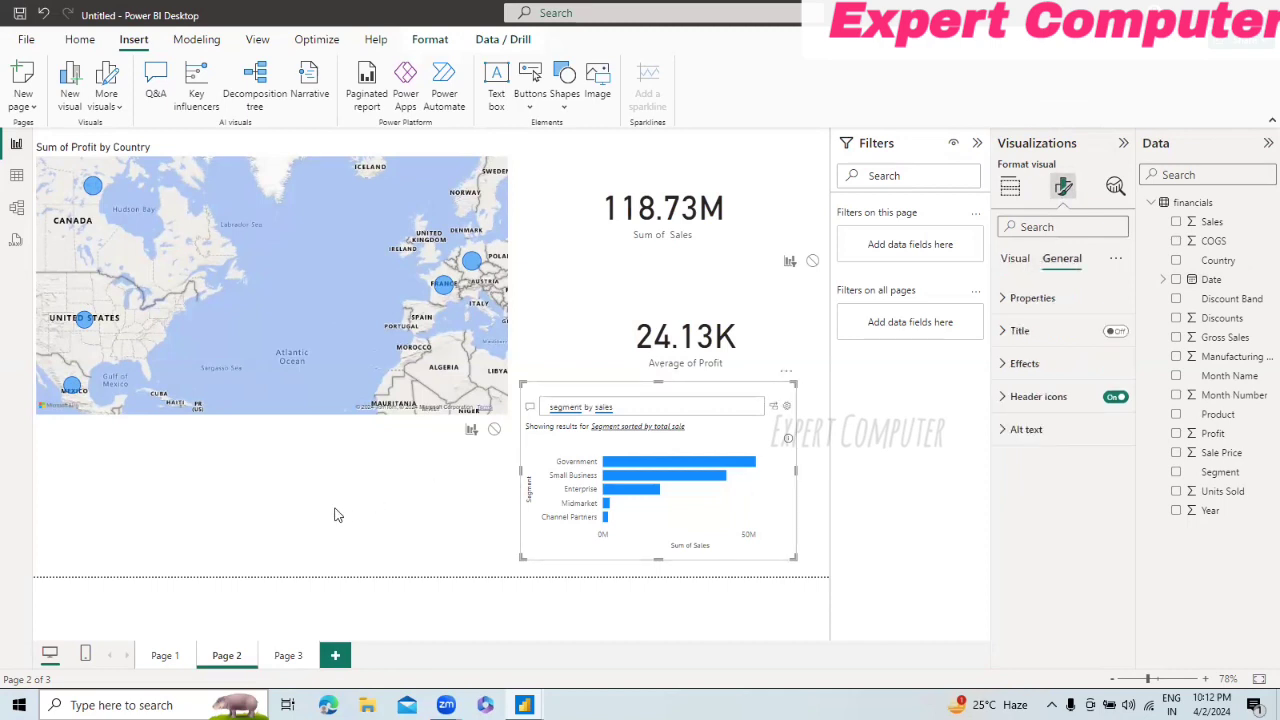
click(545, 354)
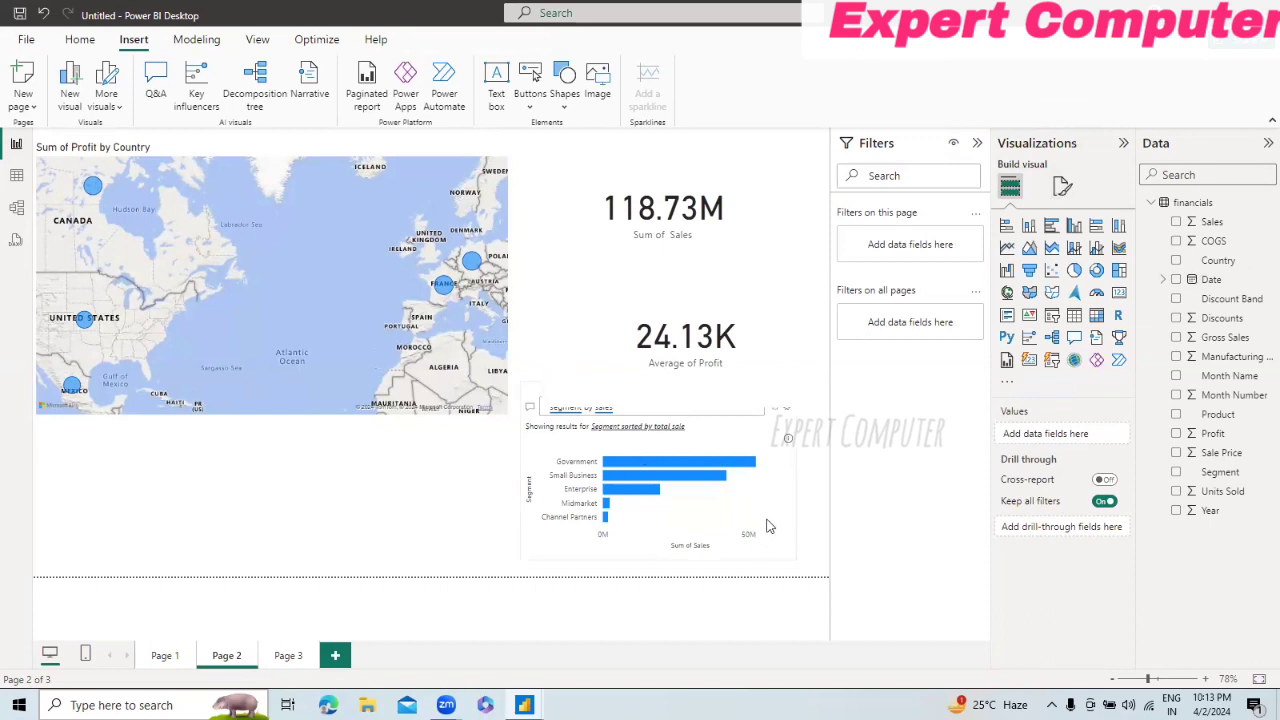
click(792, 462)
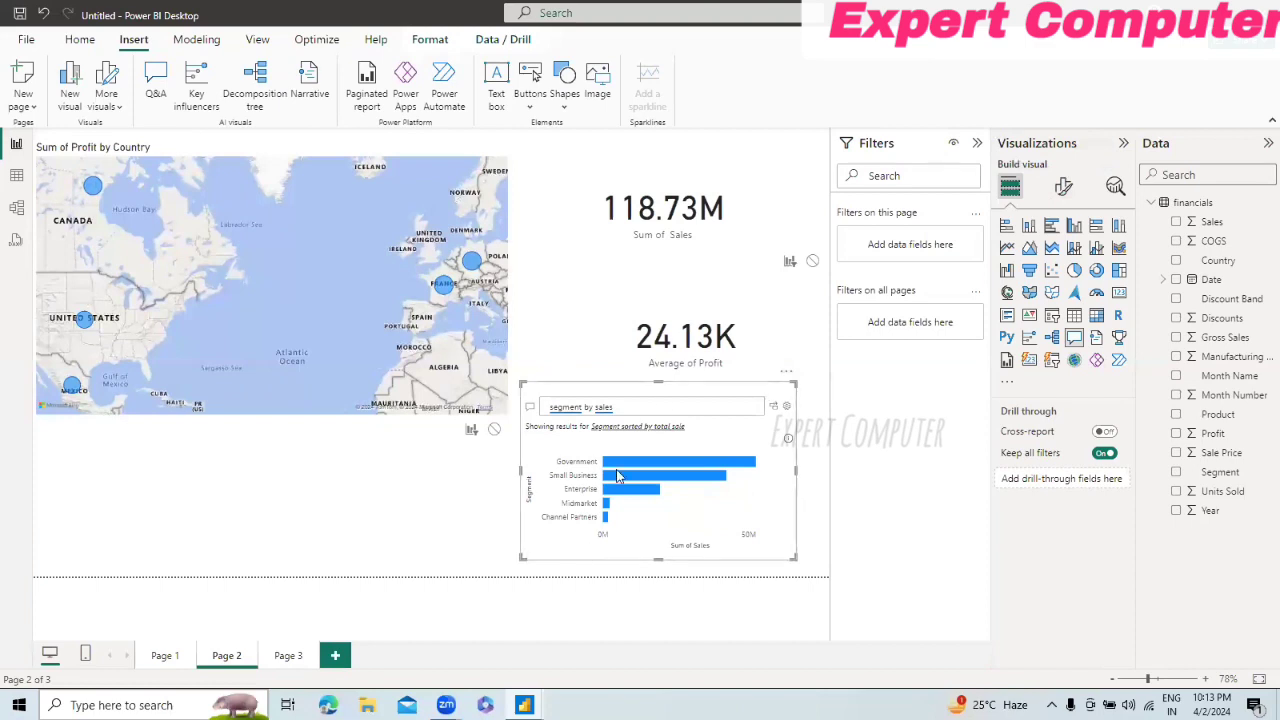
click(361, 511)
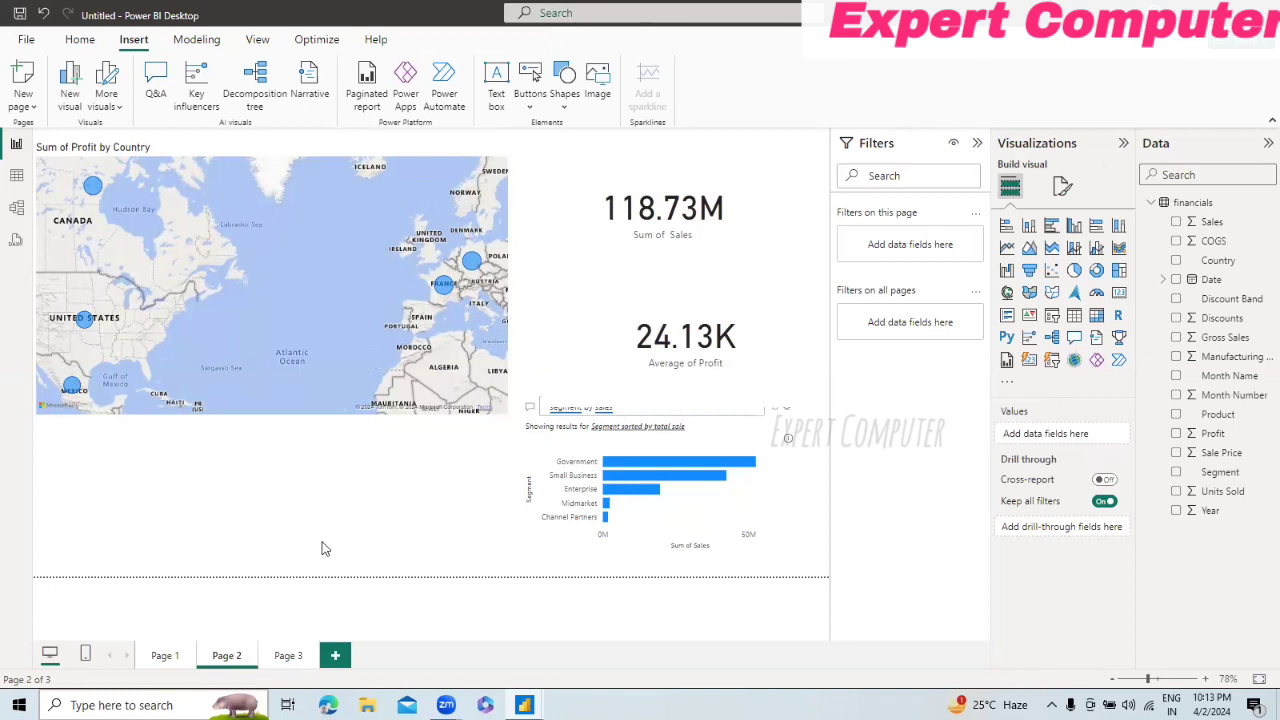
Step: Try the Allow Q&A and Allow use as tooltip options in Page 2's page information
click(1062, 191)
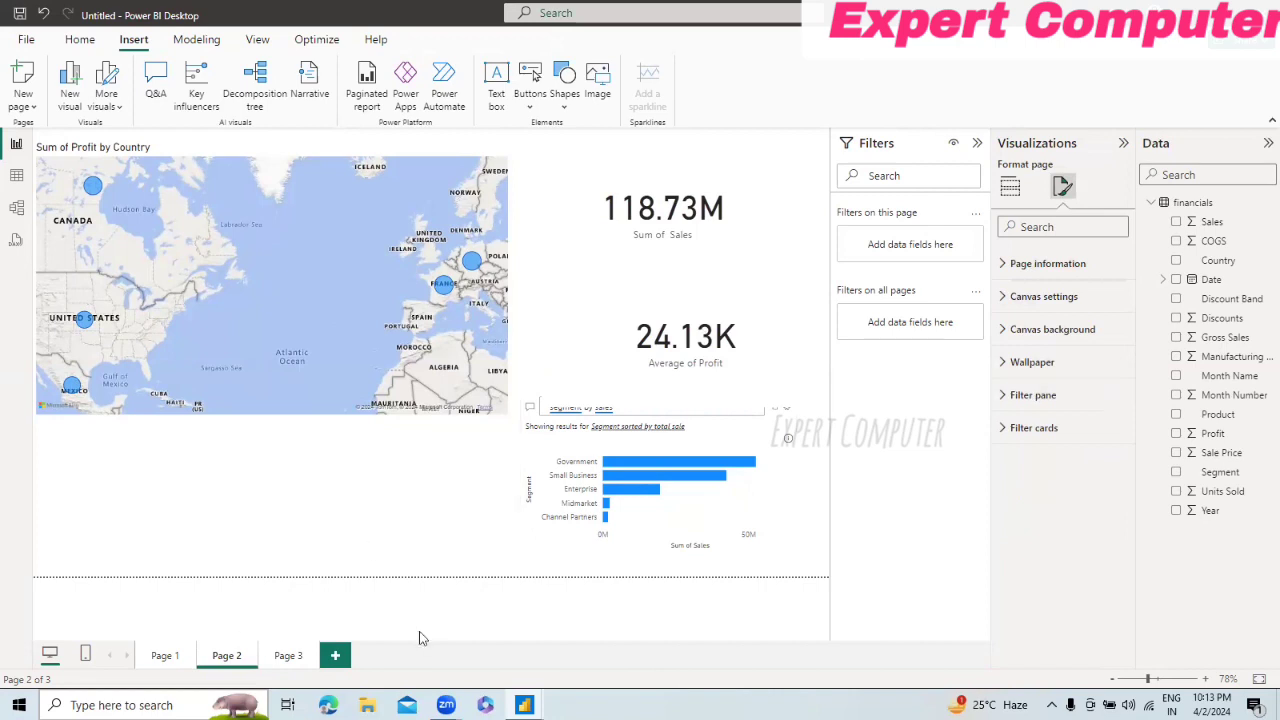
click(1004, 265)
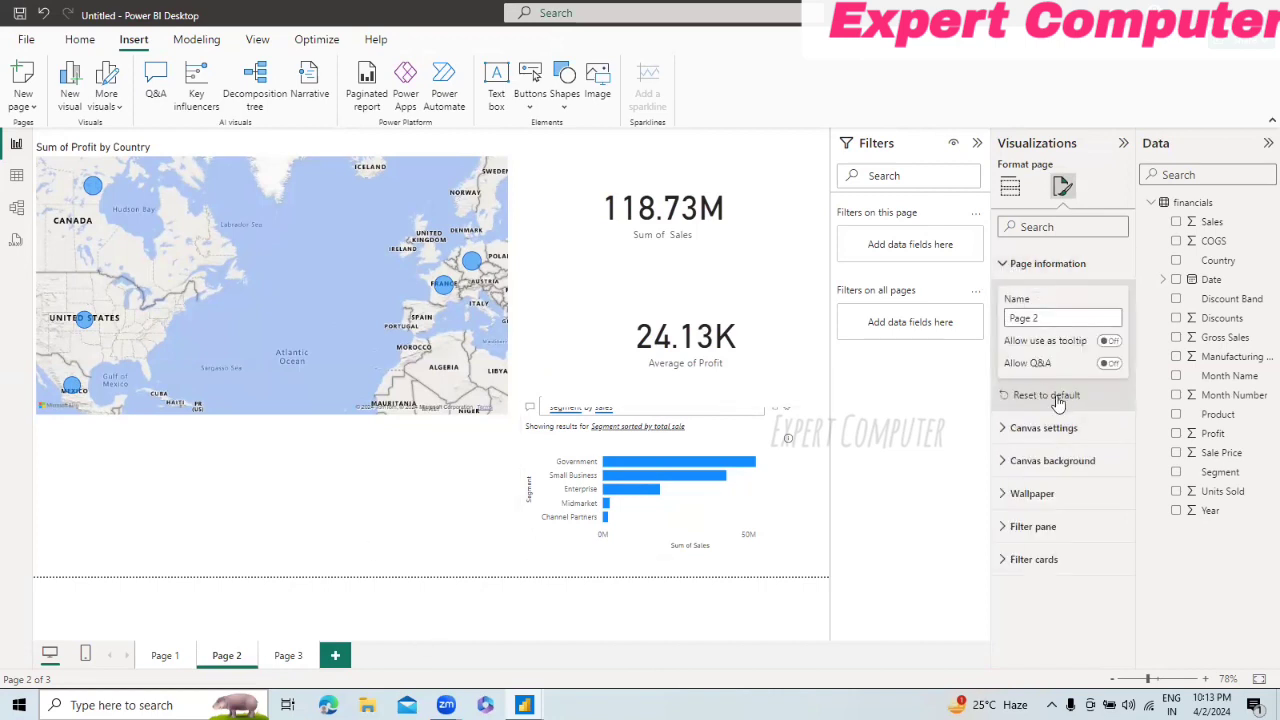
click(1108, 366)
click(1106, 366)
click(1109, 341)
click(1108, 342)
Step: Set Page 2's canvas background to light blue #a0d1ff (Theme color 1, 60% lighter) with 0% transparency
click(1005, 432)
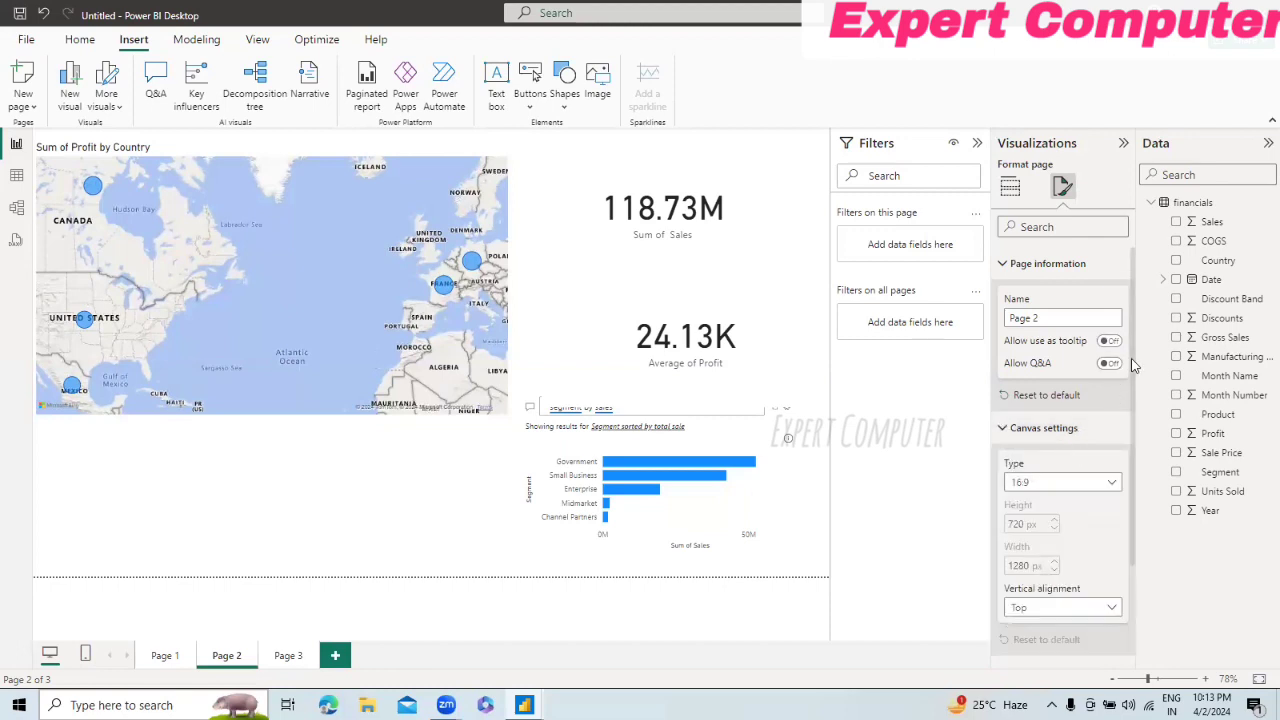
scroll(1133, 366, down, 2)
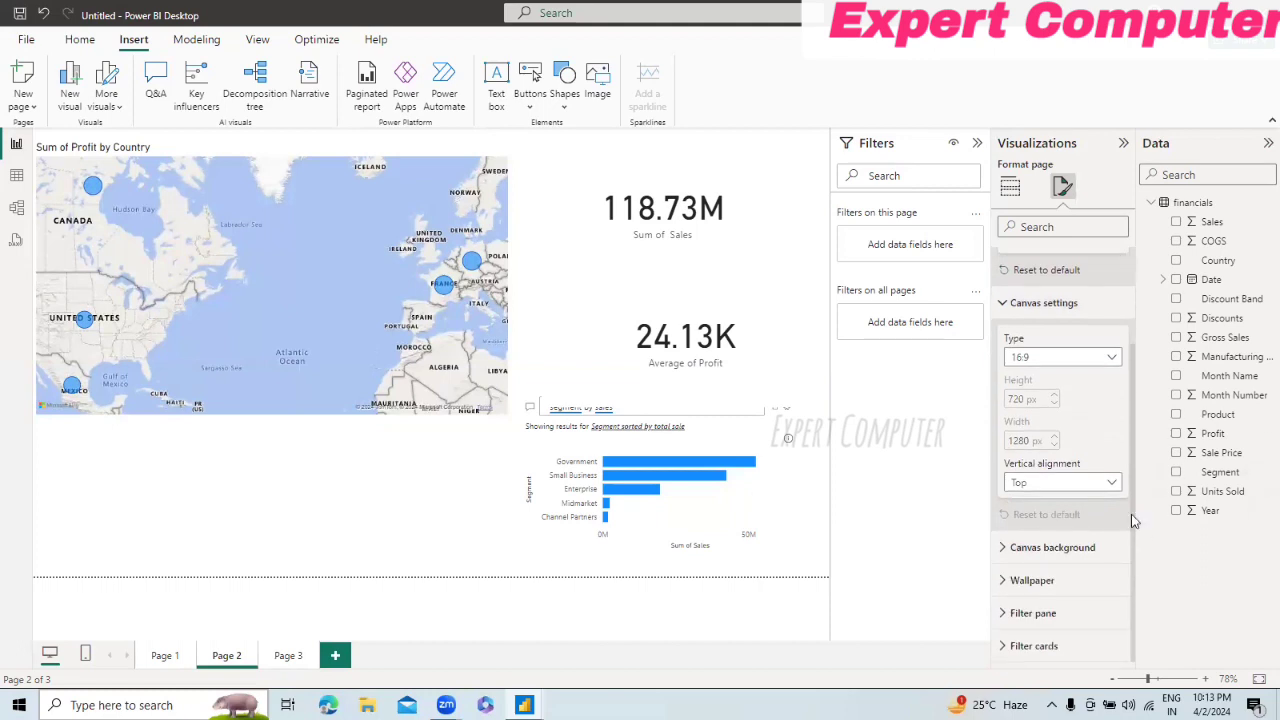
click(1003, 553)
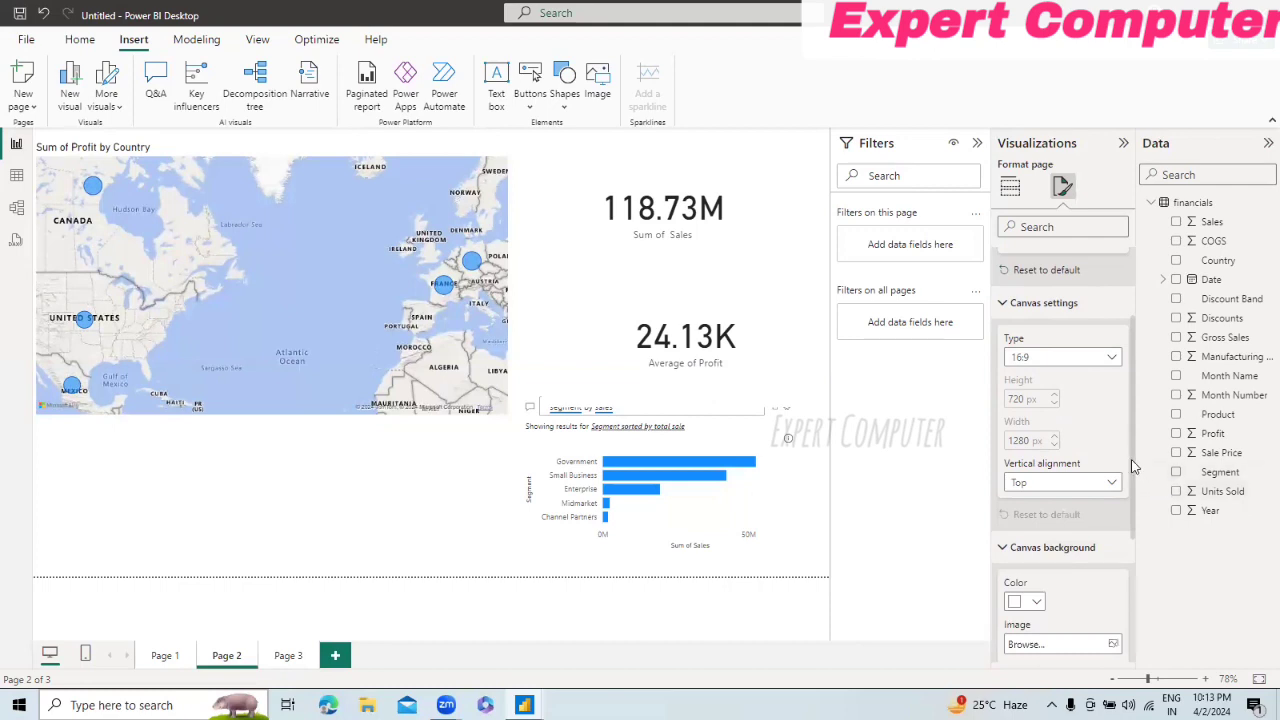
drag(1133, 465, 1146, 604)
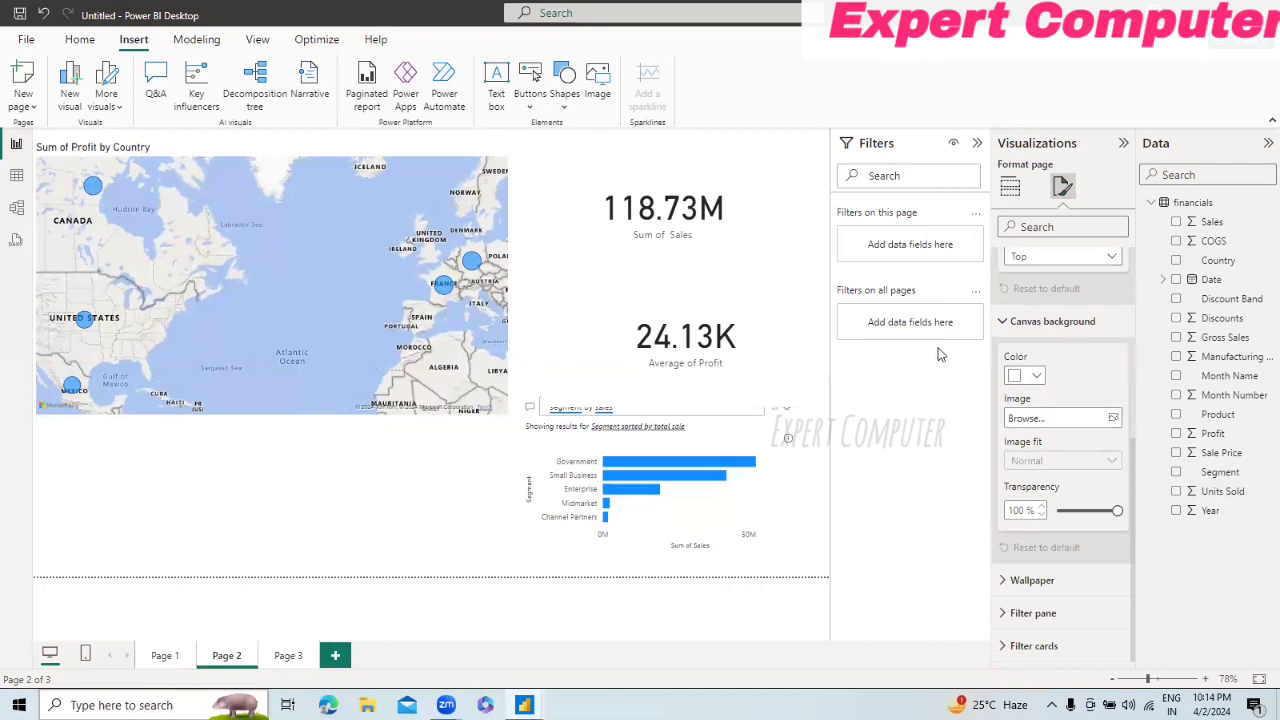
click(1034, 383)
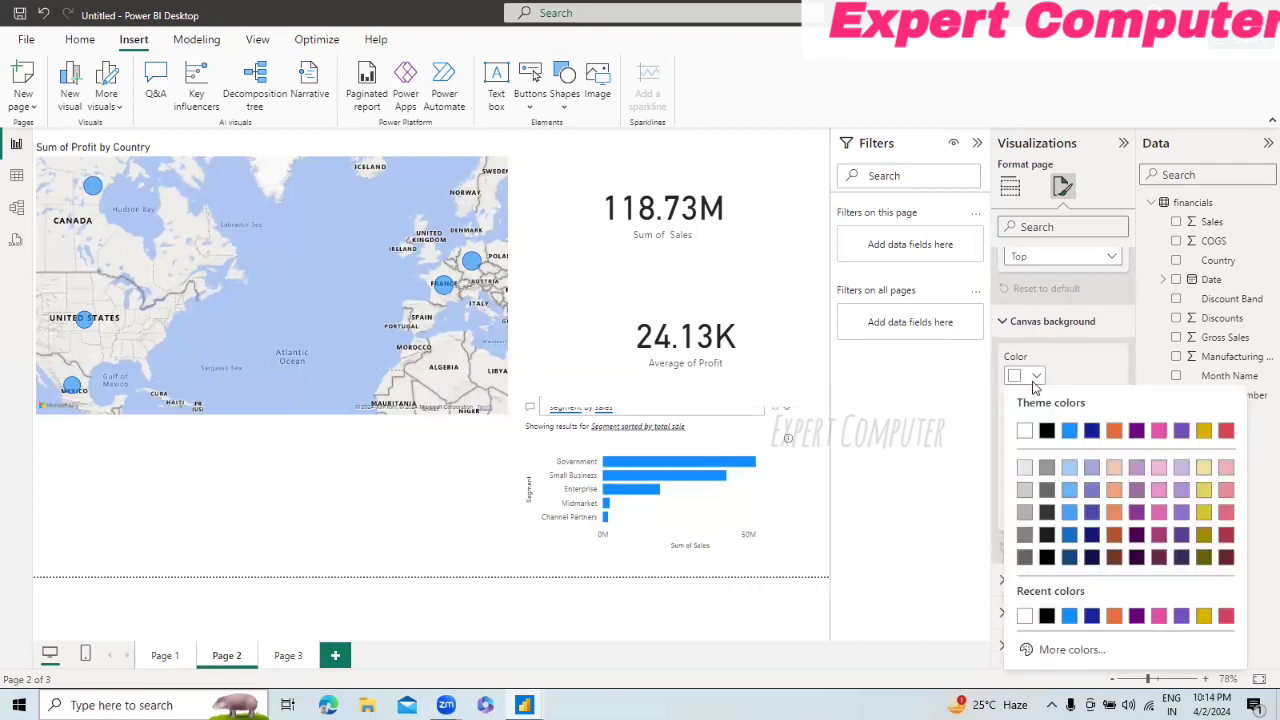
click(1069, 469)
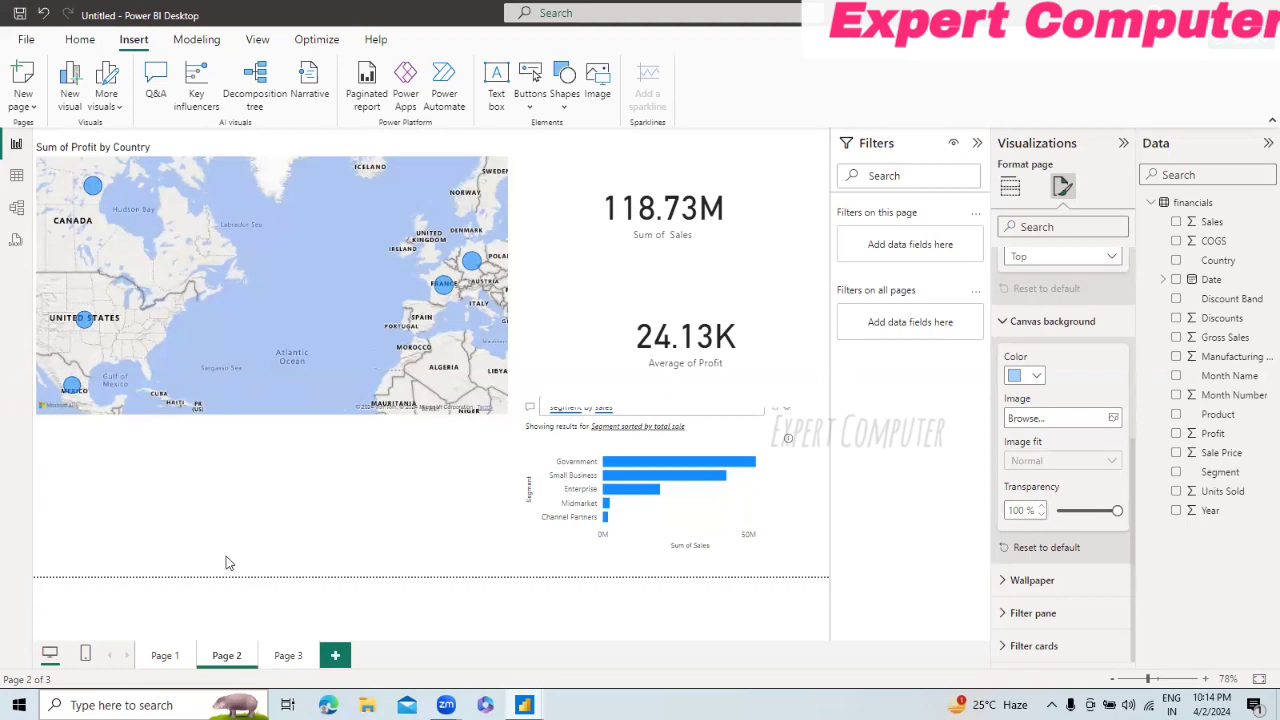
click(1076, 512)
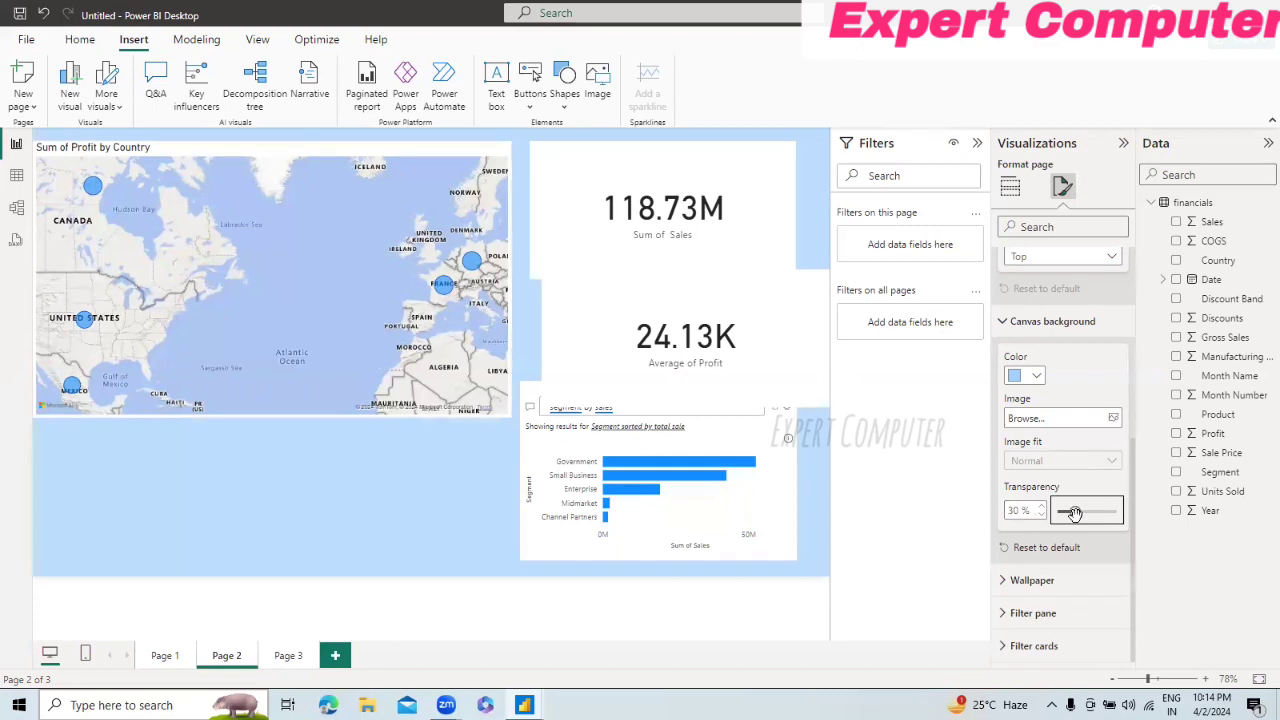
drag(1072, 512, 1055, 513)
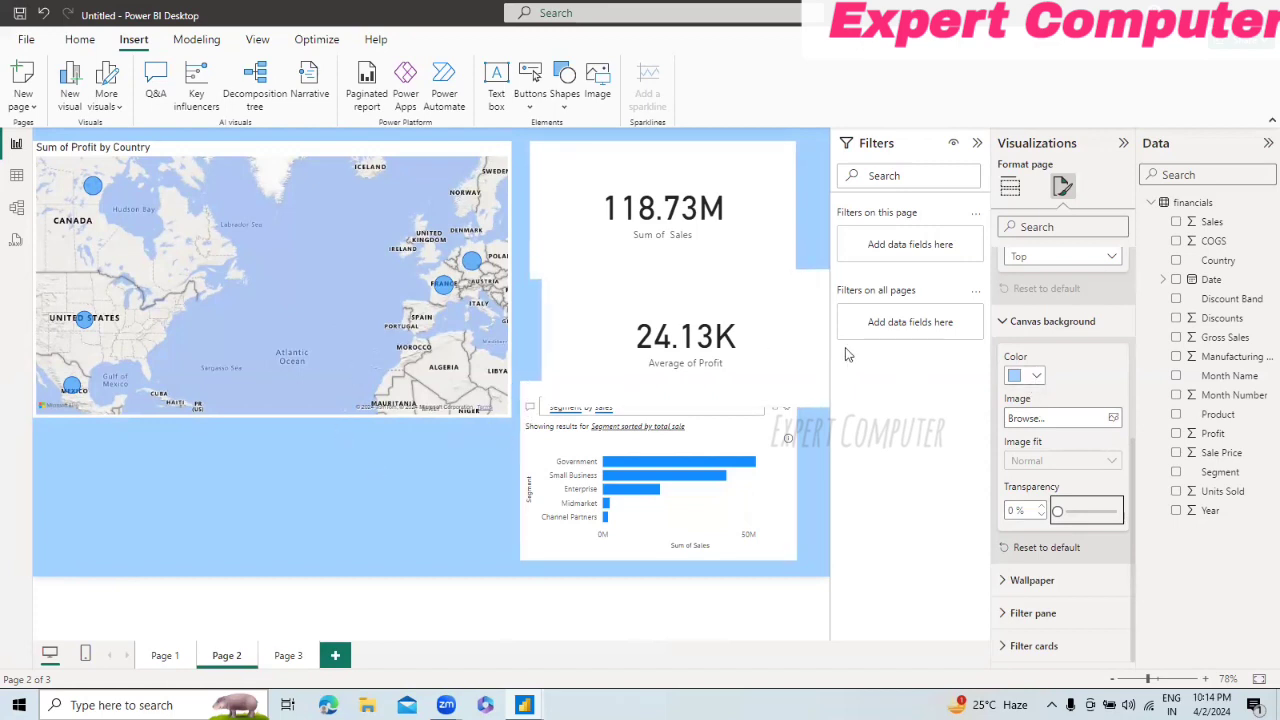
Step: Shrink and reposition the Average of Profit card so it fits between the Sum of Sales card and the Q&A visual
click(783, 298)
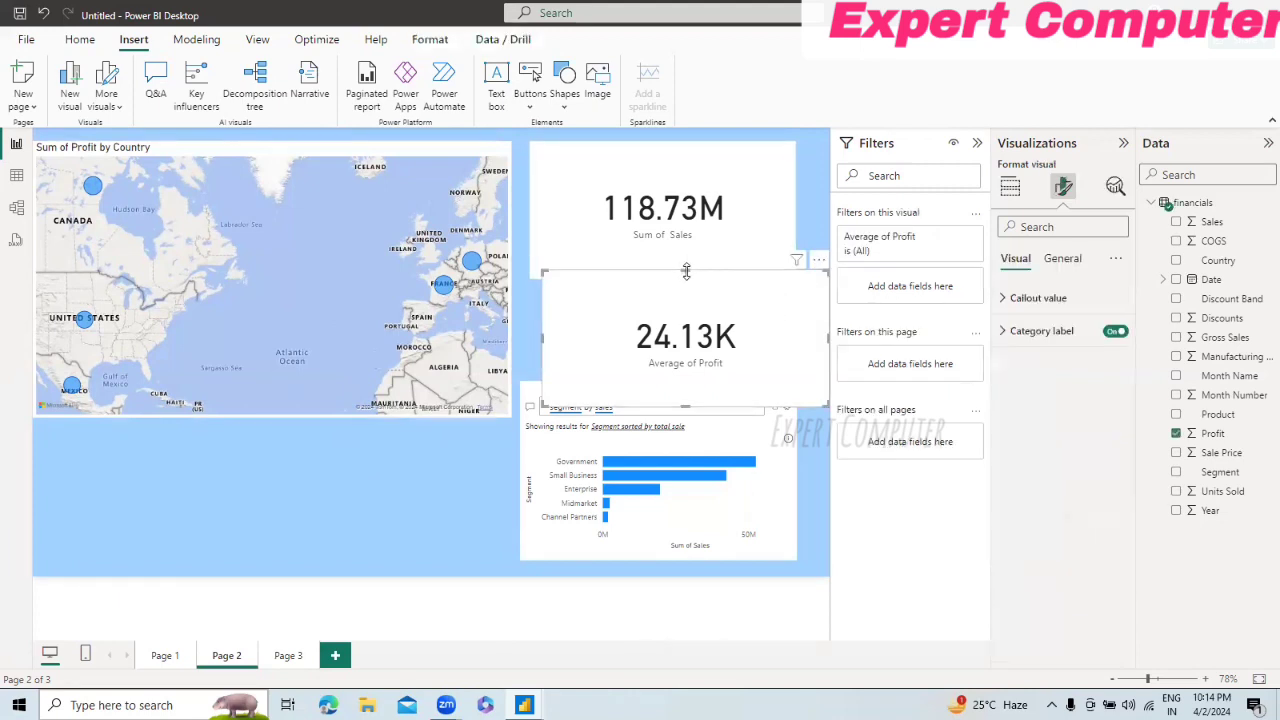
drag(687, 263, 687, 292)
drag(611, 313, 587, 303)
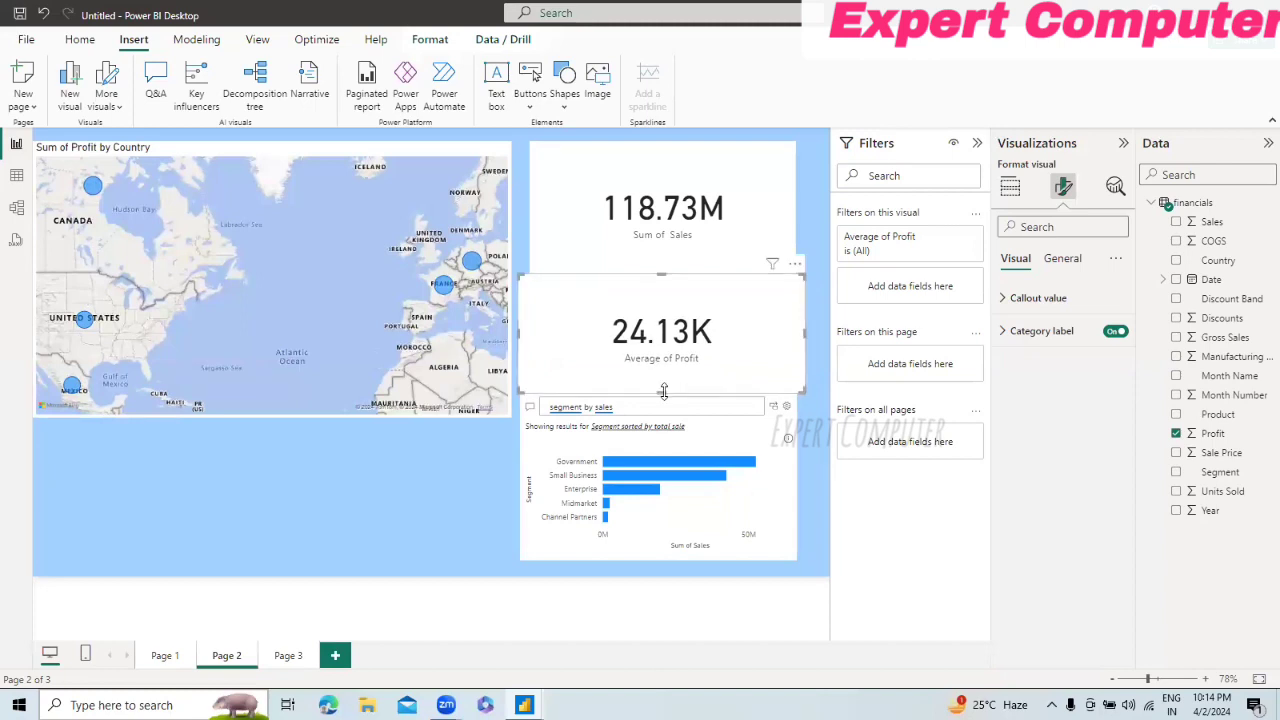
drag(663, 386, 663, 379)
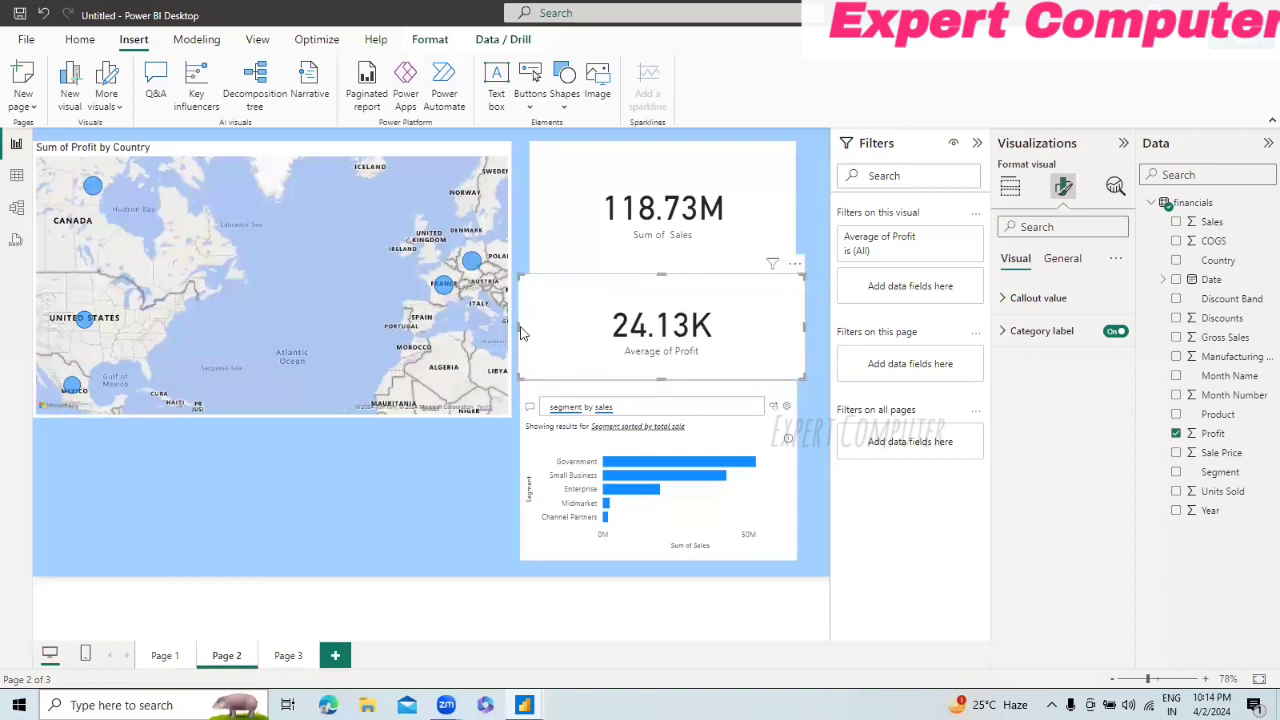
drag(520, 326, 528, 328)
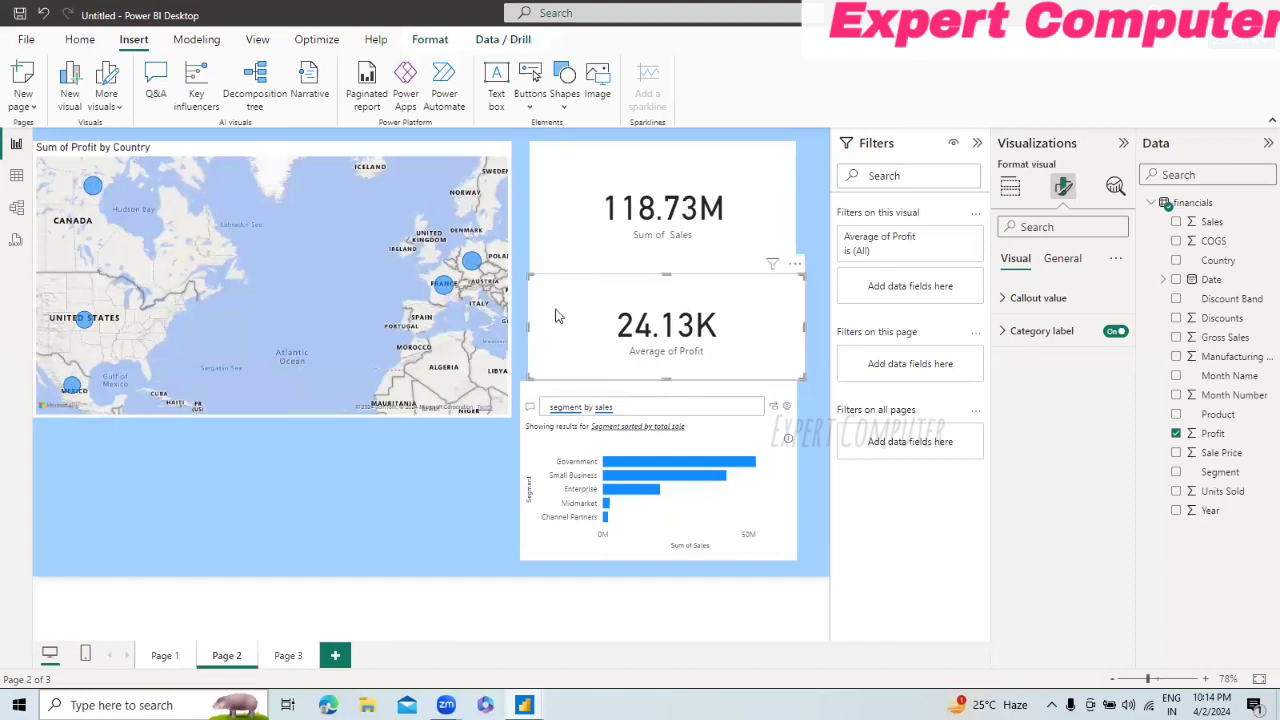
drag(648, 268, 665, 288)
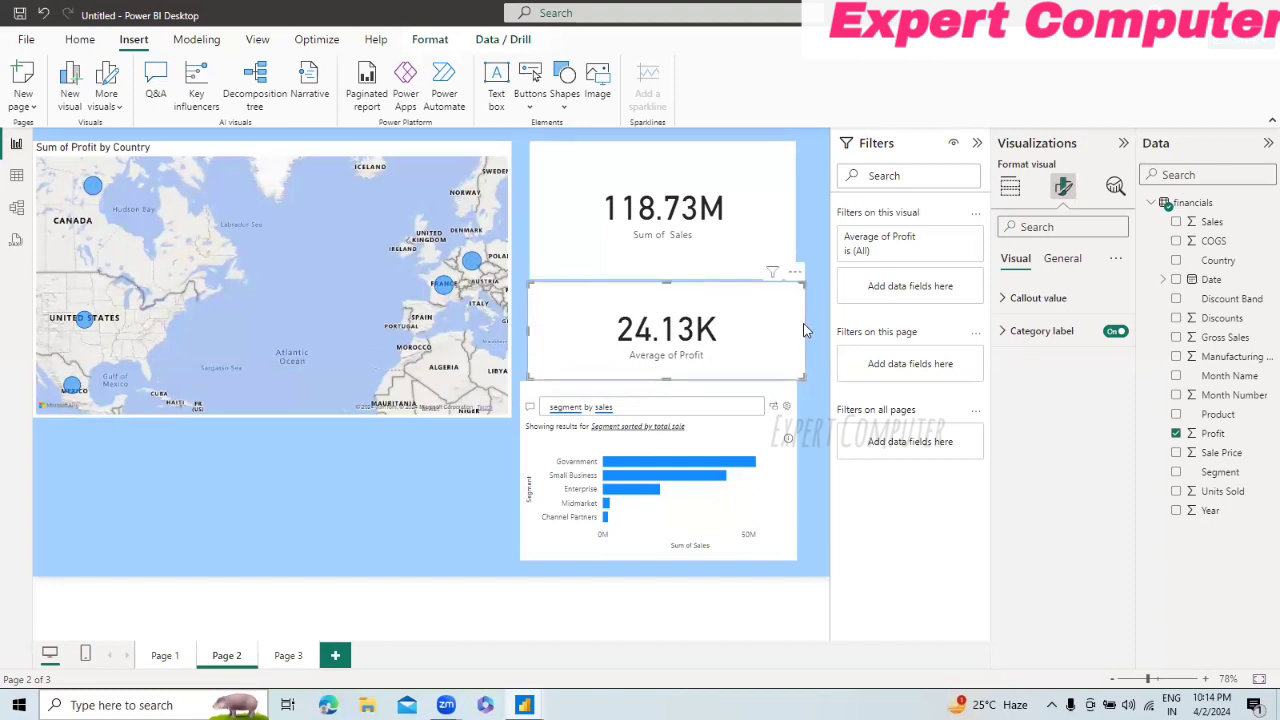
drag(797, 328, 782, 327)
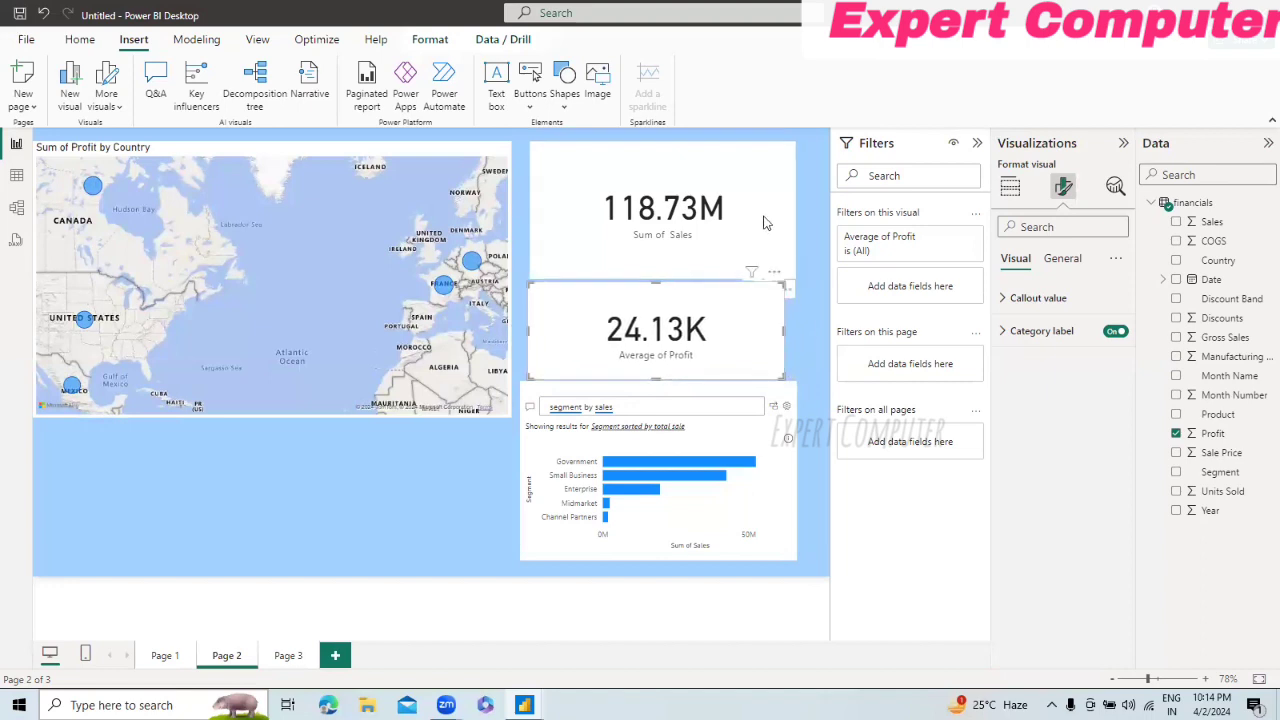
Step: Shrink the Sum of Sales card, then move the Average of Profit card up and narrow it to the same right edge
click(788, 258)
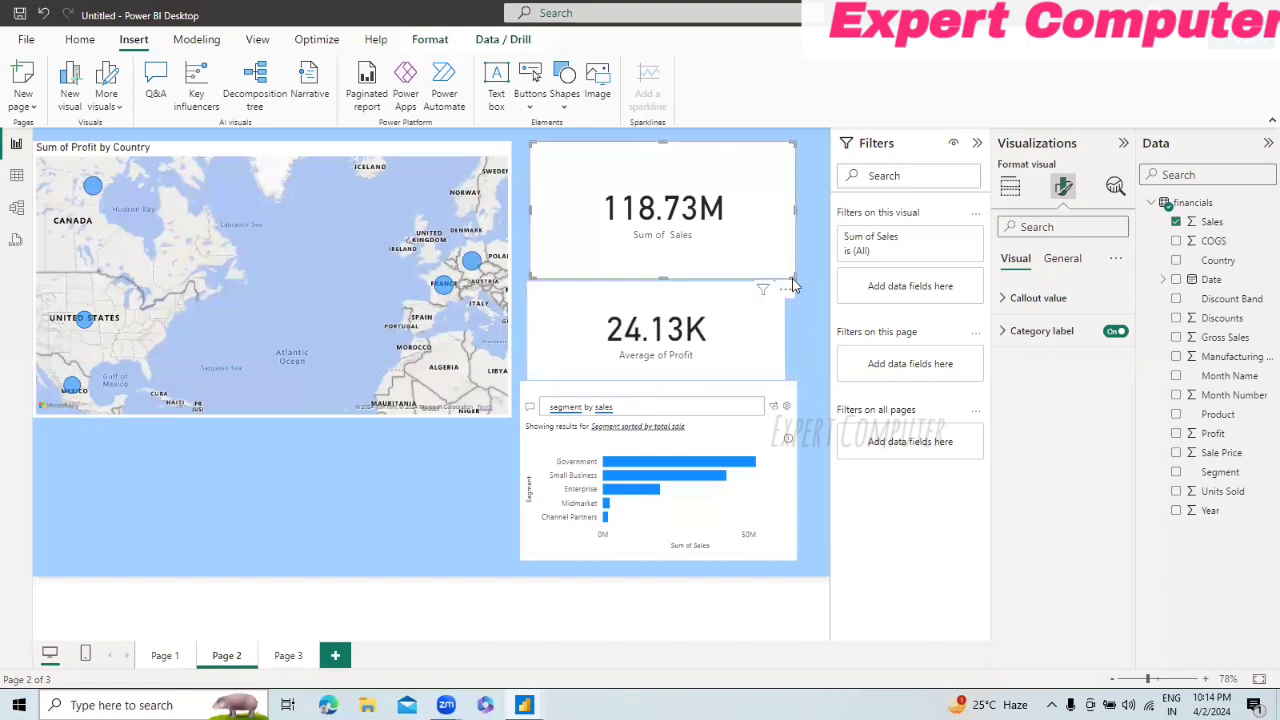
drag(788, 272, 755, 260)
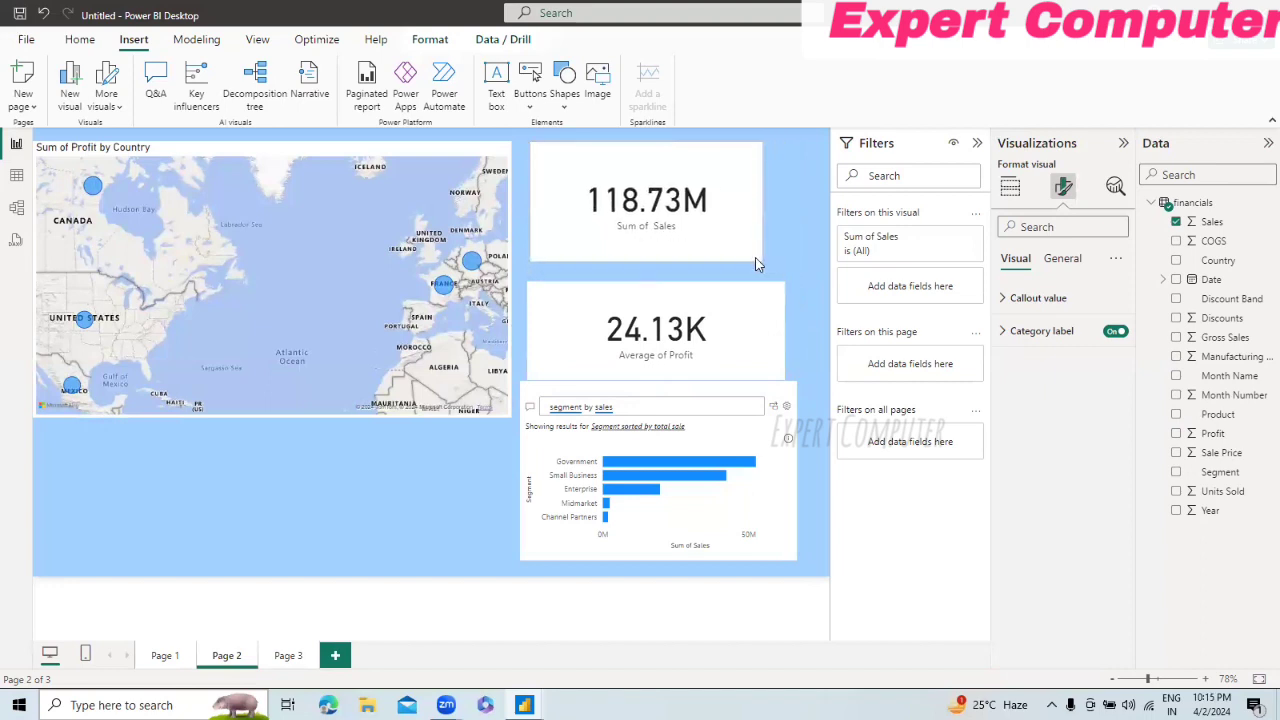
click(668, 303)
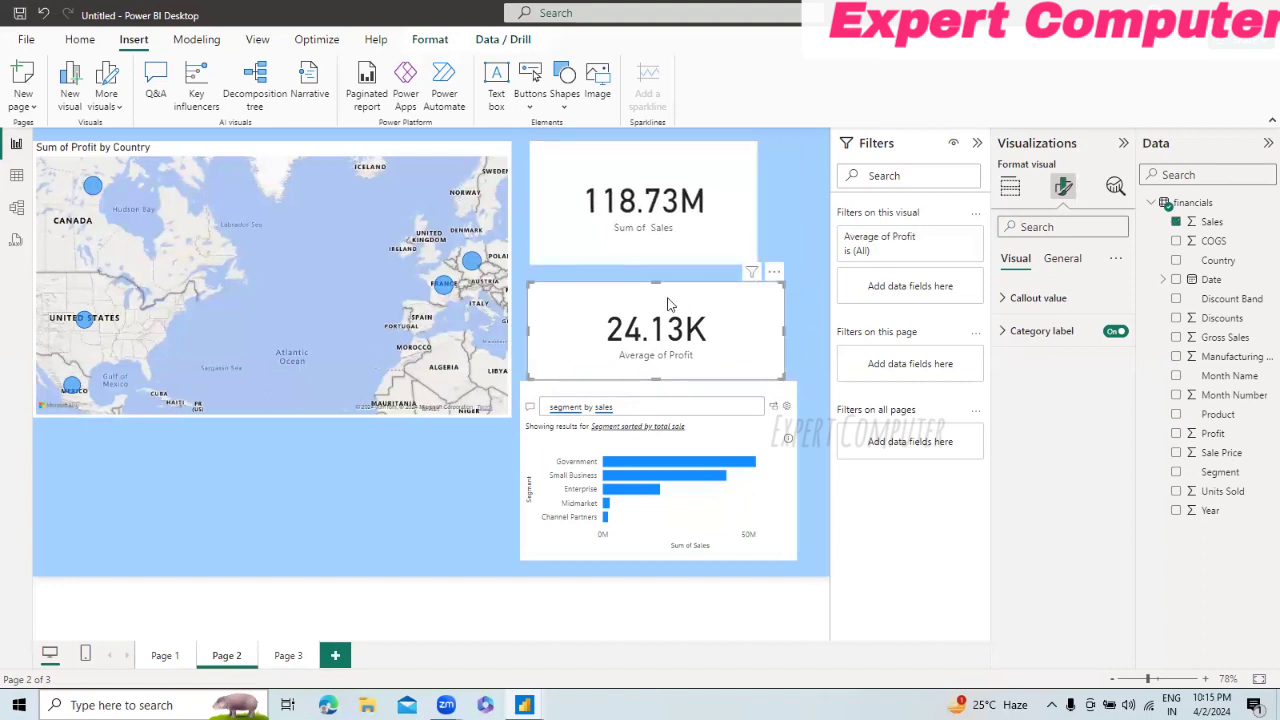
drag(662, 289, 665, 292)
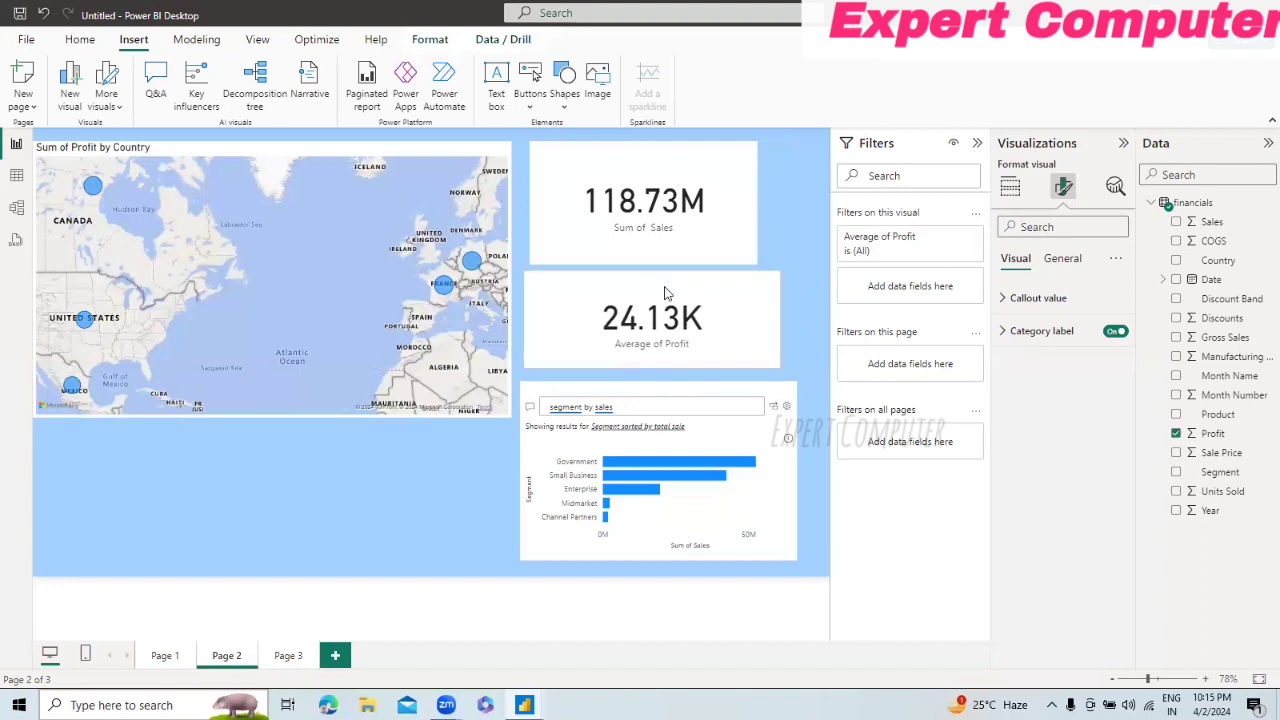
drag(778, 364, 756, 368)
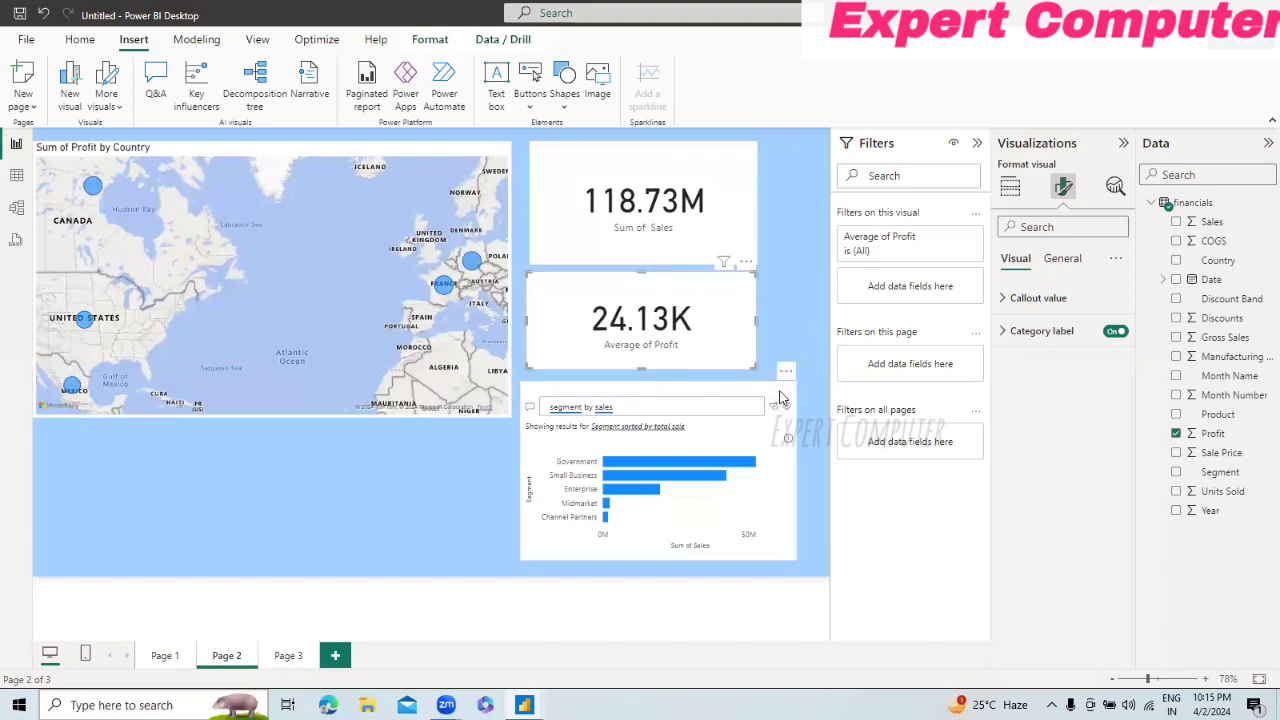
Step: Shrink the Q&A visual and align it with the edges of the two cards above it
click(781, 397)
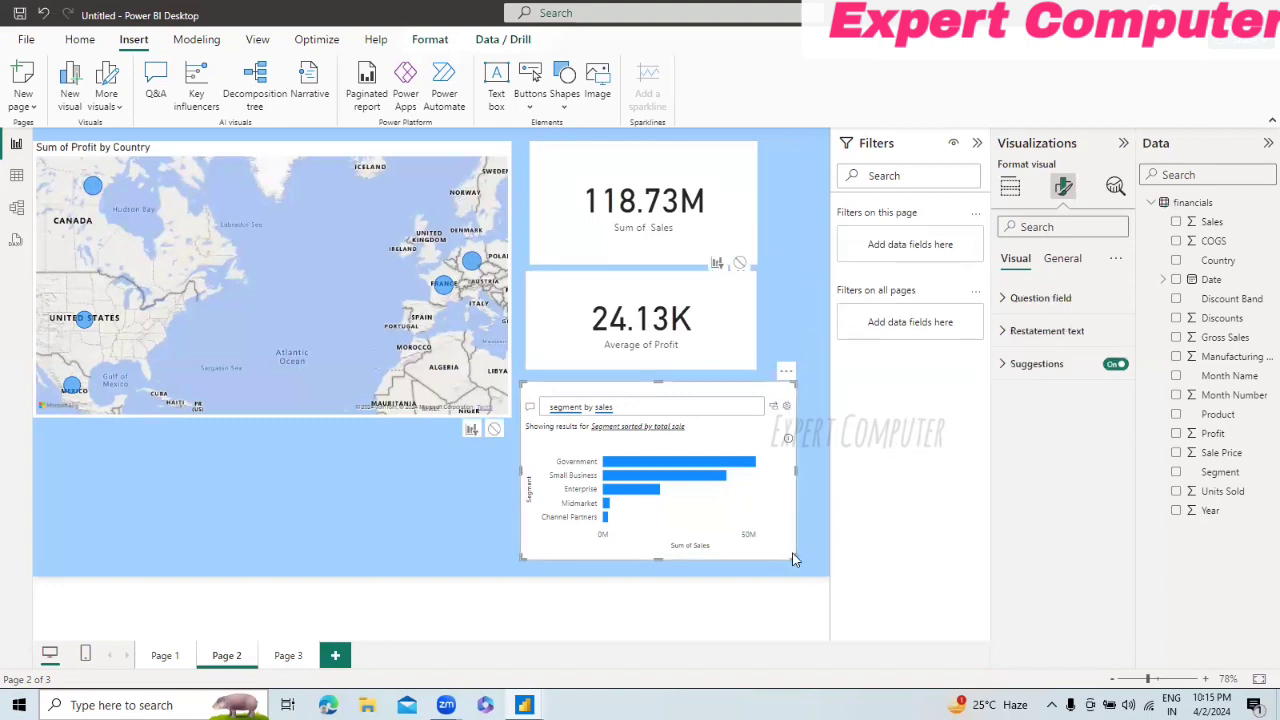
drag(796, 561, 752, 536)
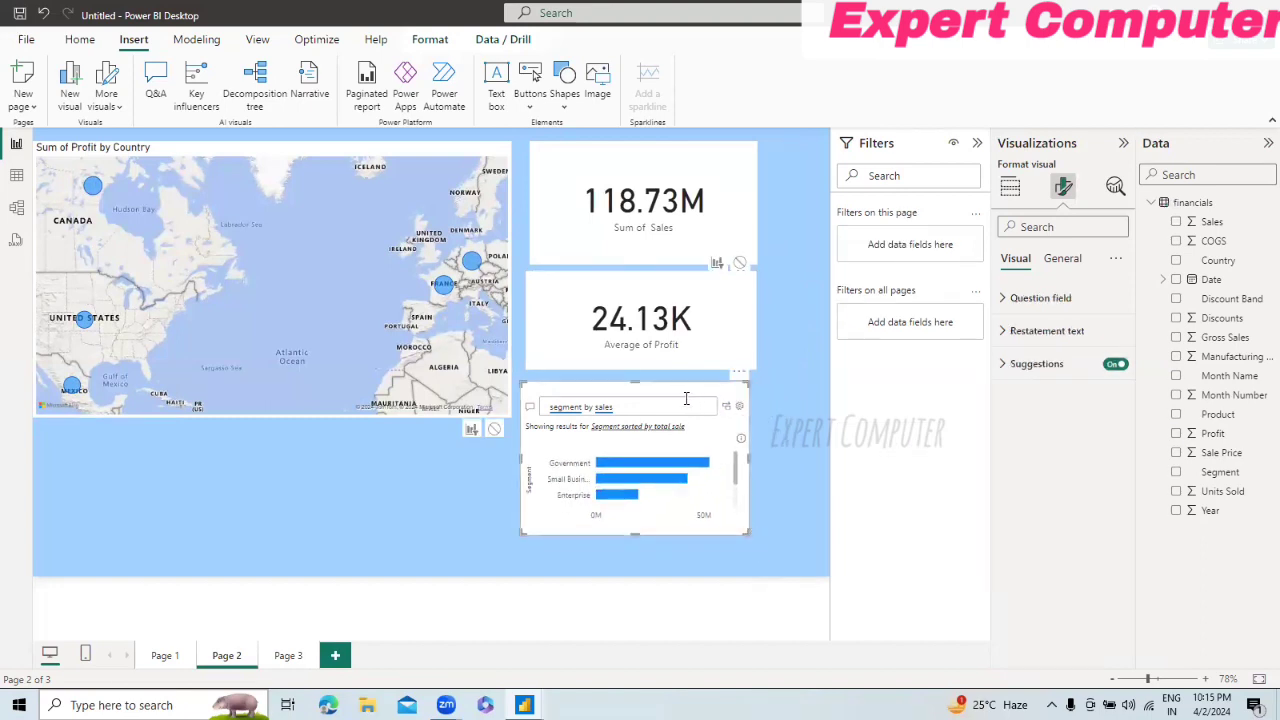
drag(687, 393, 695, 393)
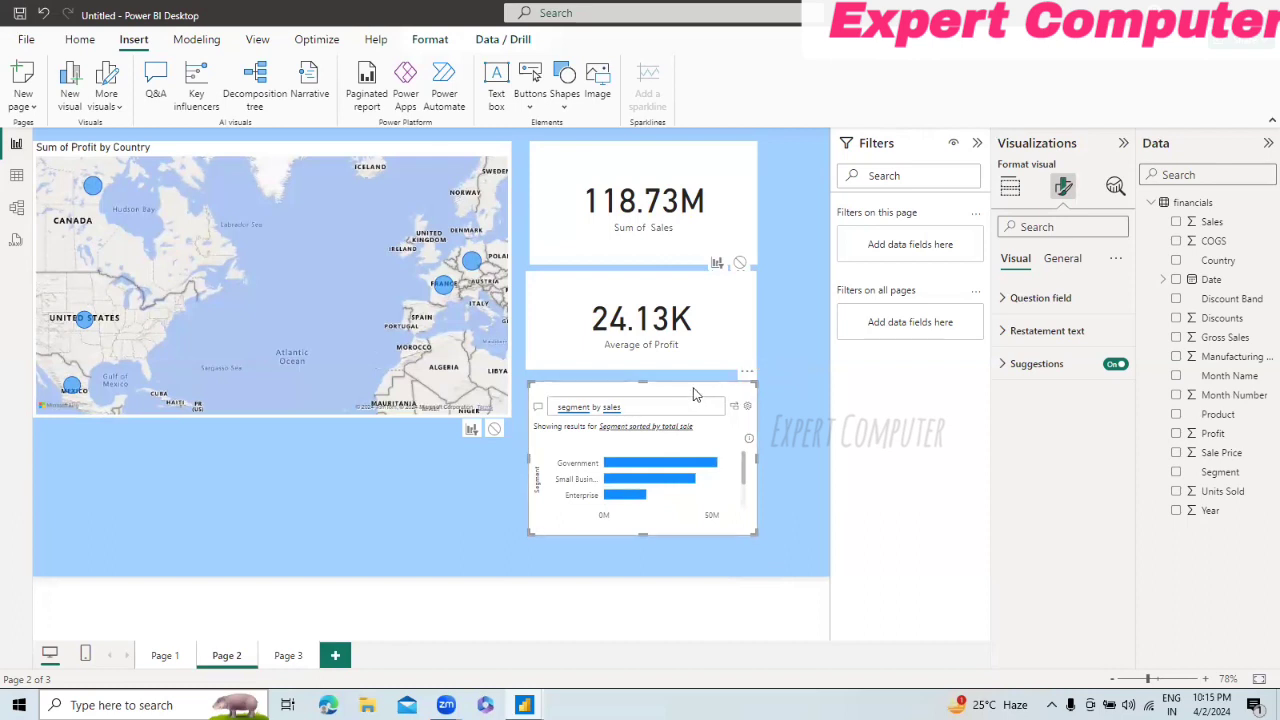
click(802, 485)
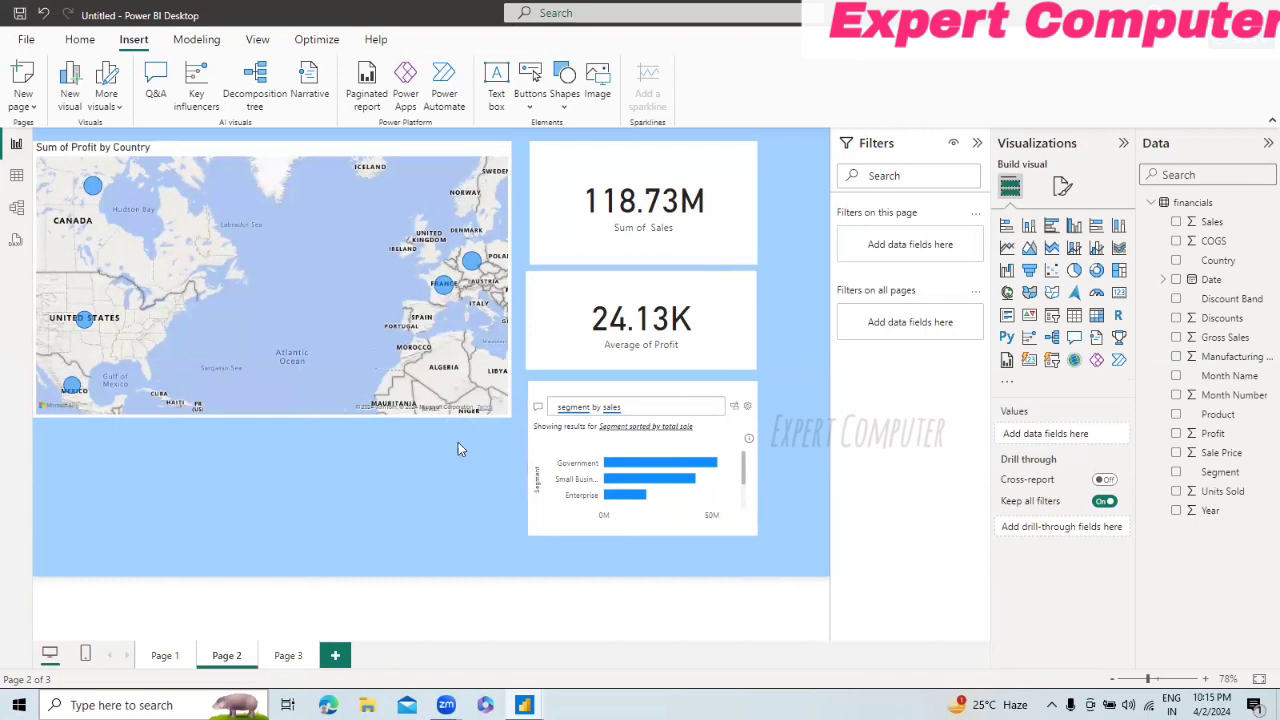
Step: Set the Sum of Sales card's background color to light yellow #f0e199 (Theme color 7, 60% lighter)
click(566, 257)
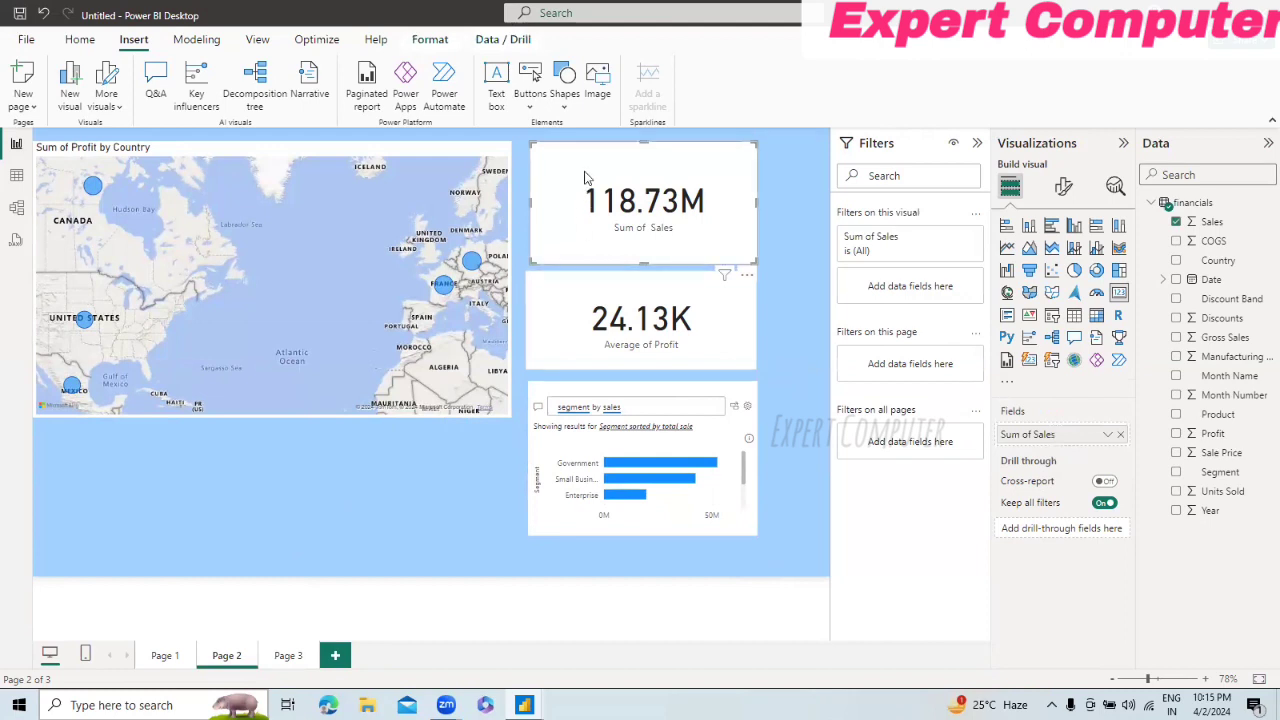
click(525, 203)
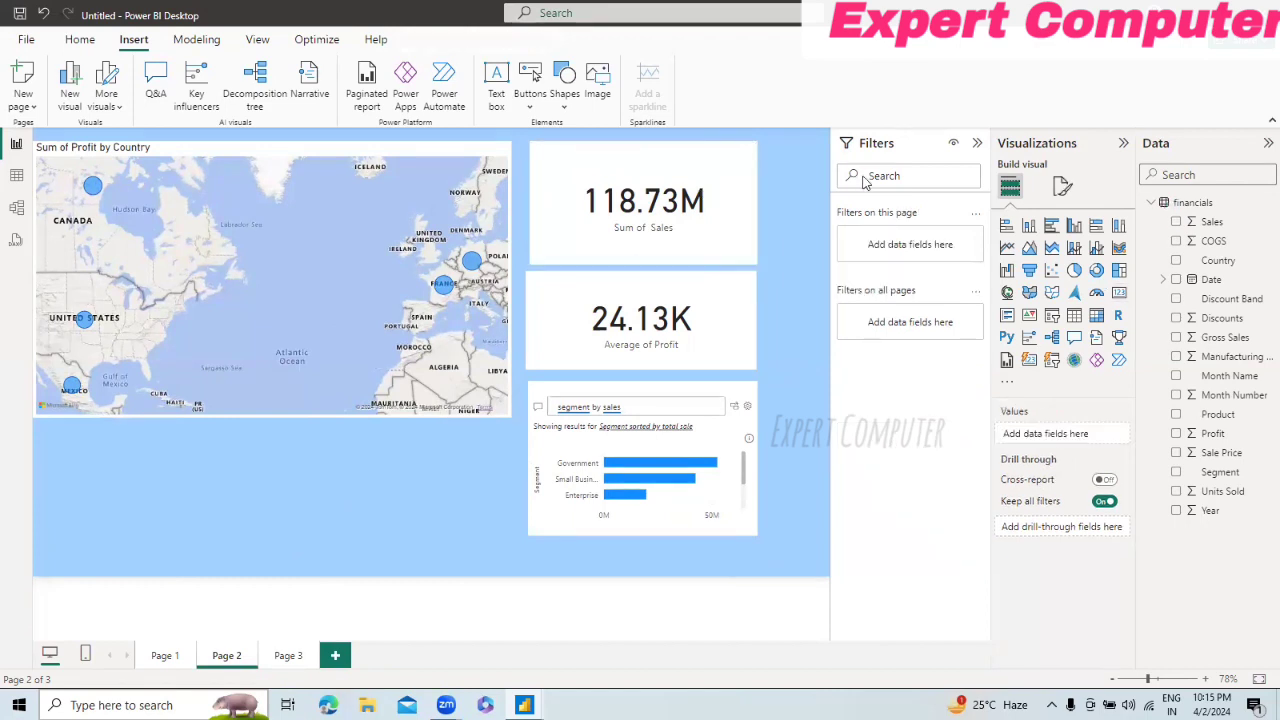
click(754, 216)
click(1063, 187)
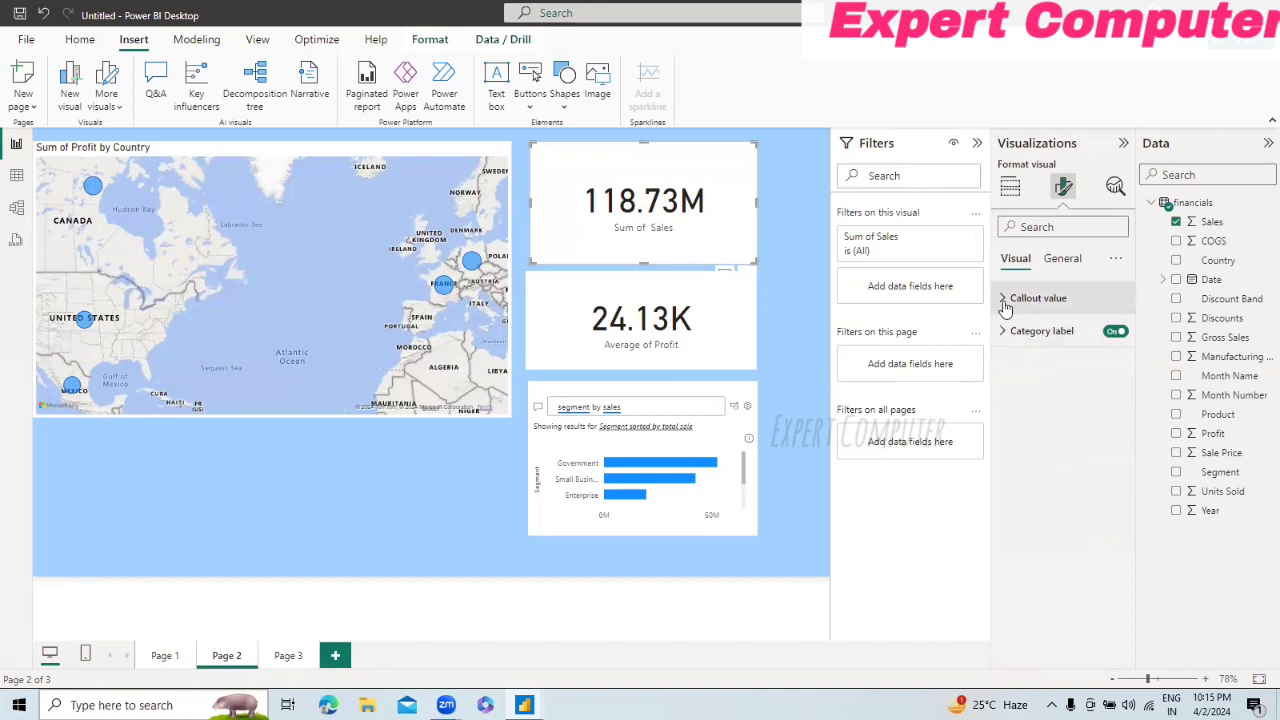
click(1005, 304)
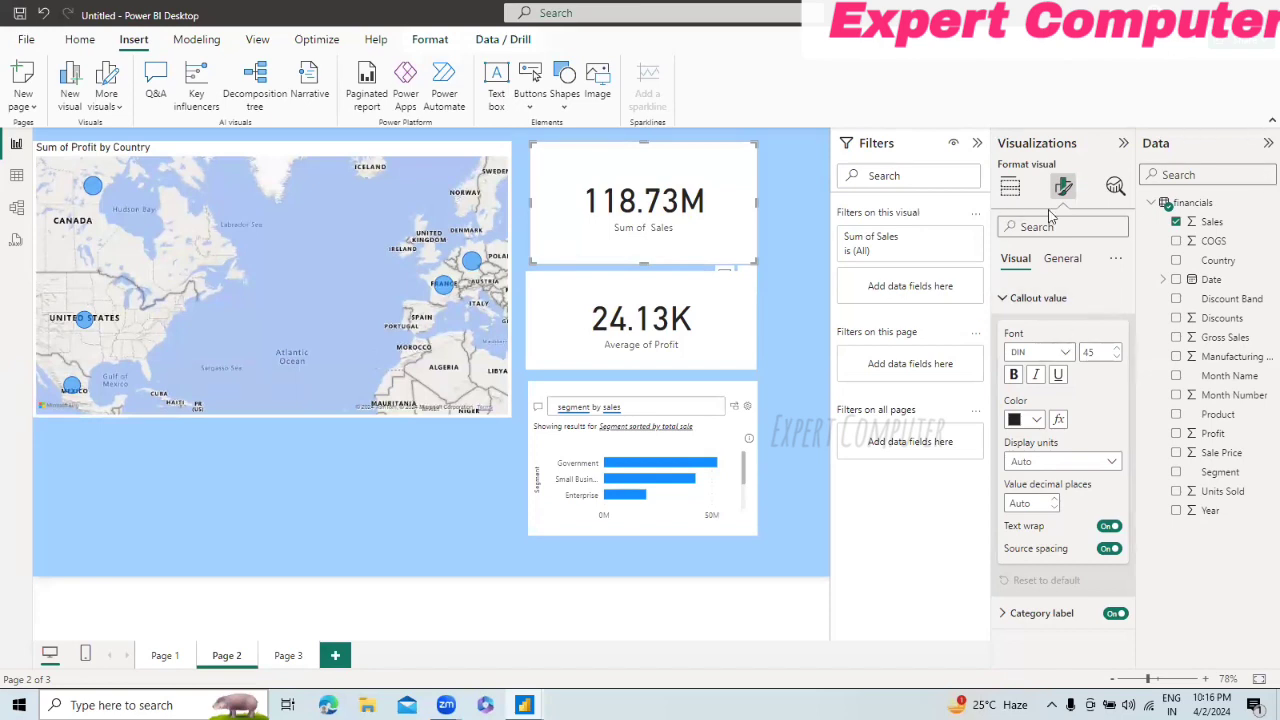
click(1066, 259)
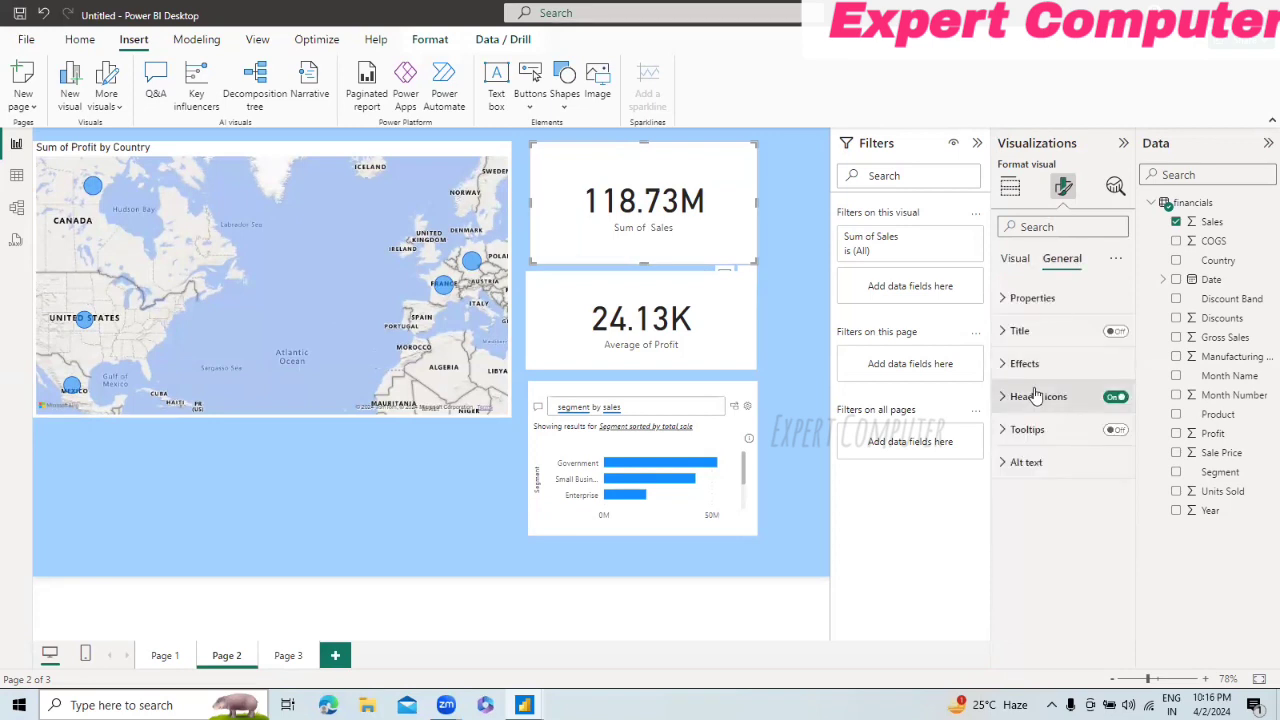
click(1004, 464)
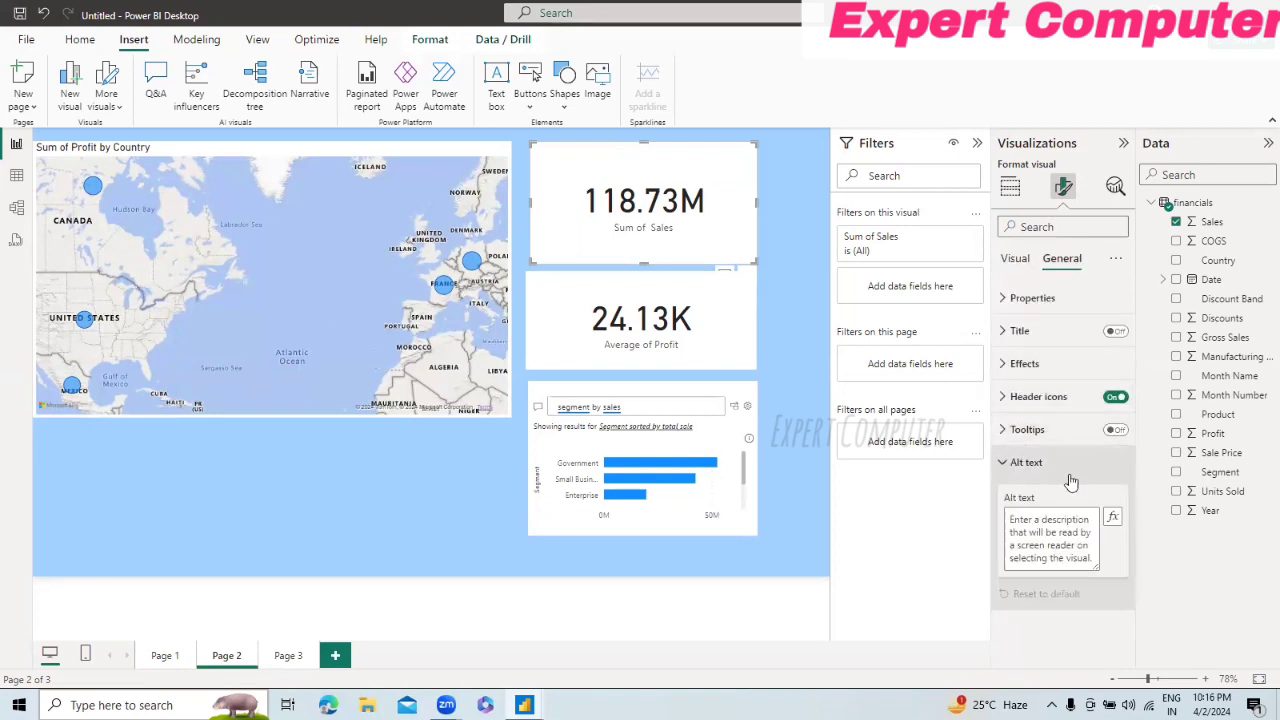
click(1004, 434)
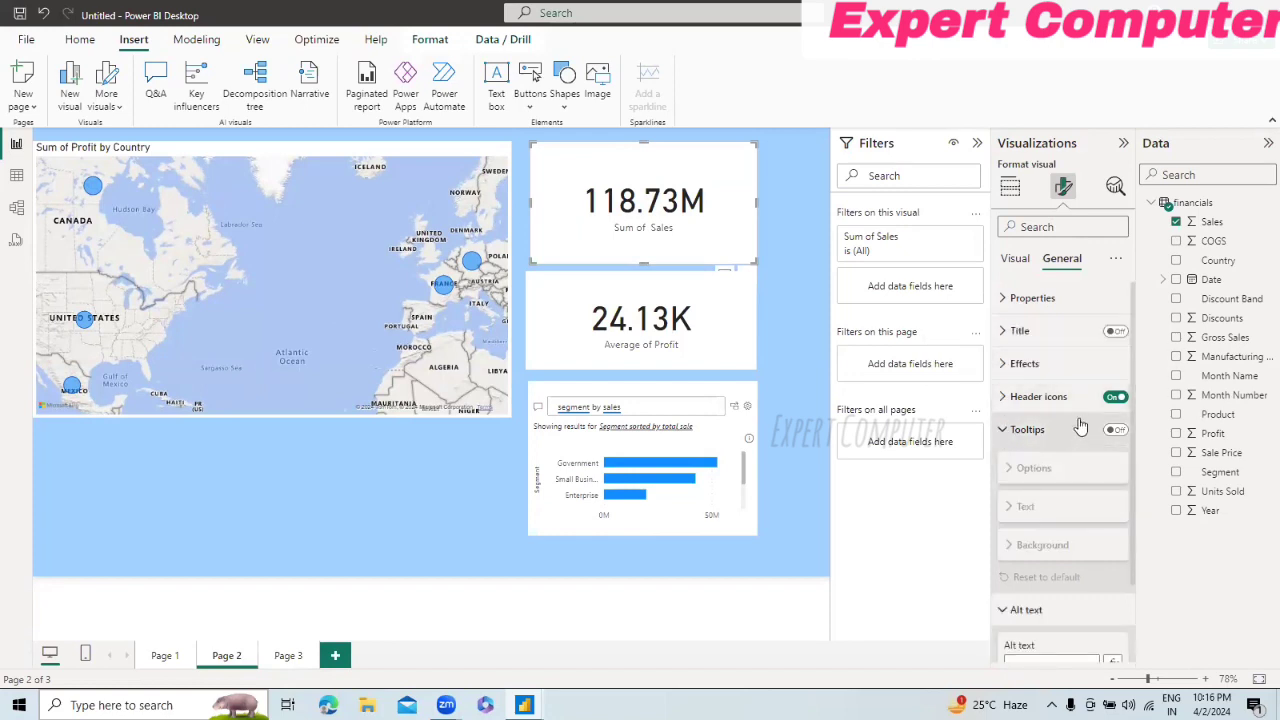
click(1005, 400)
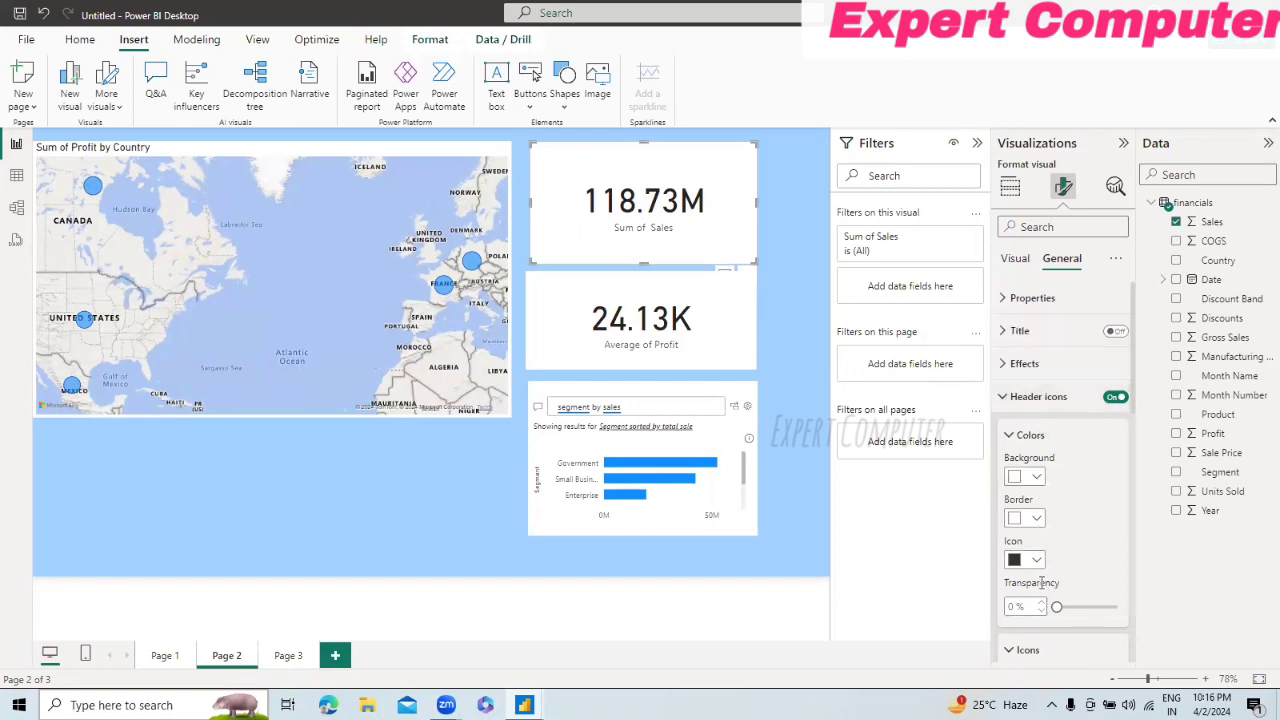
click(1012, 366)
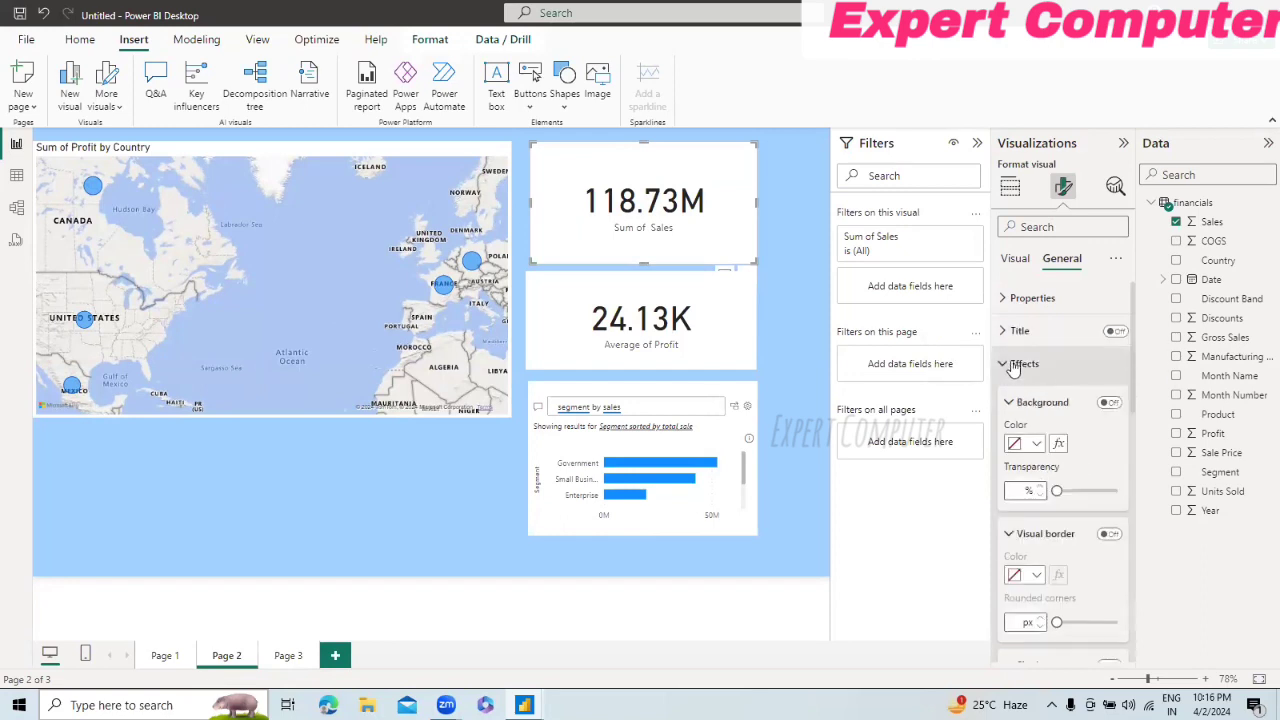
click(1036, 446)
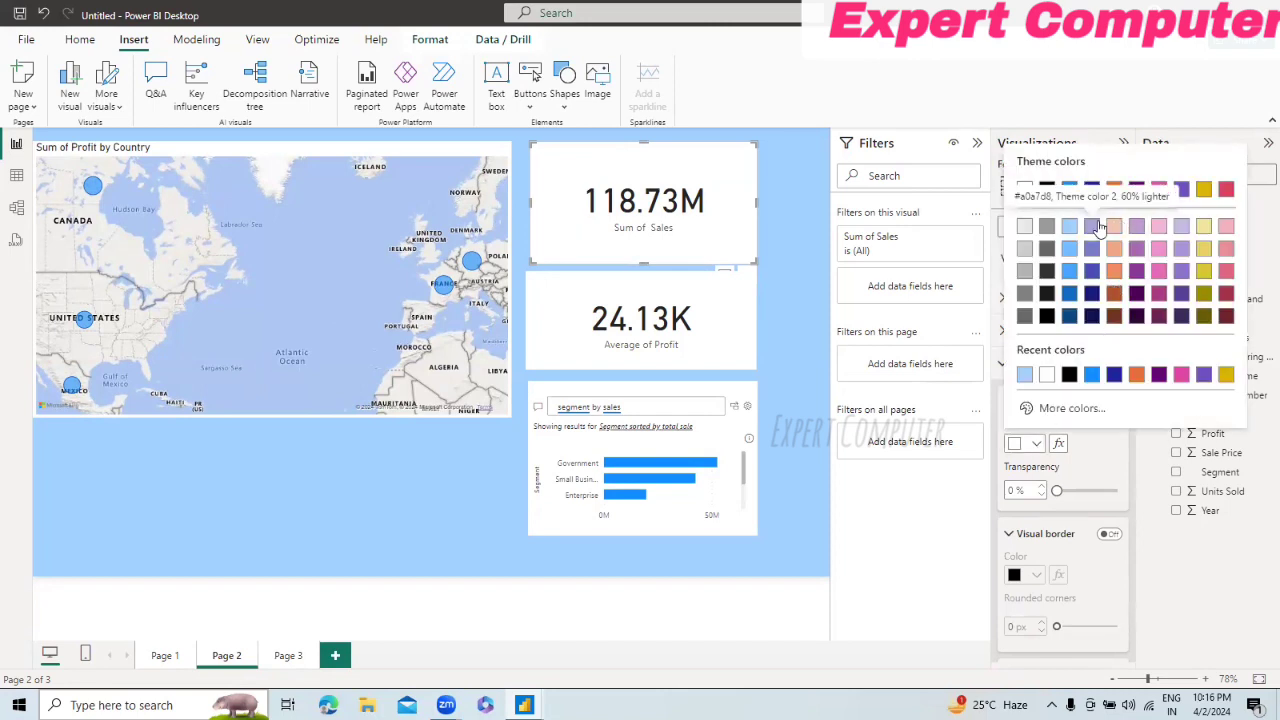
click(1204, 230)
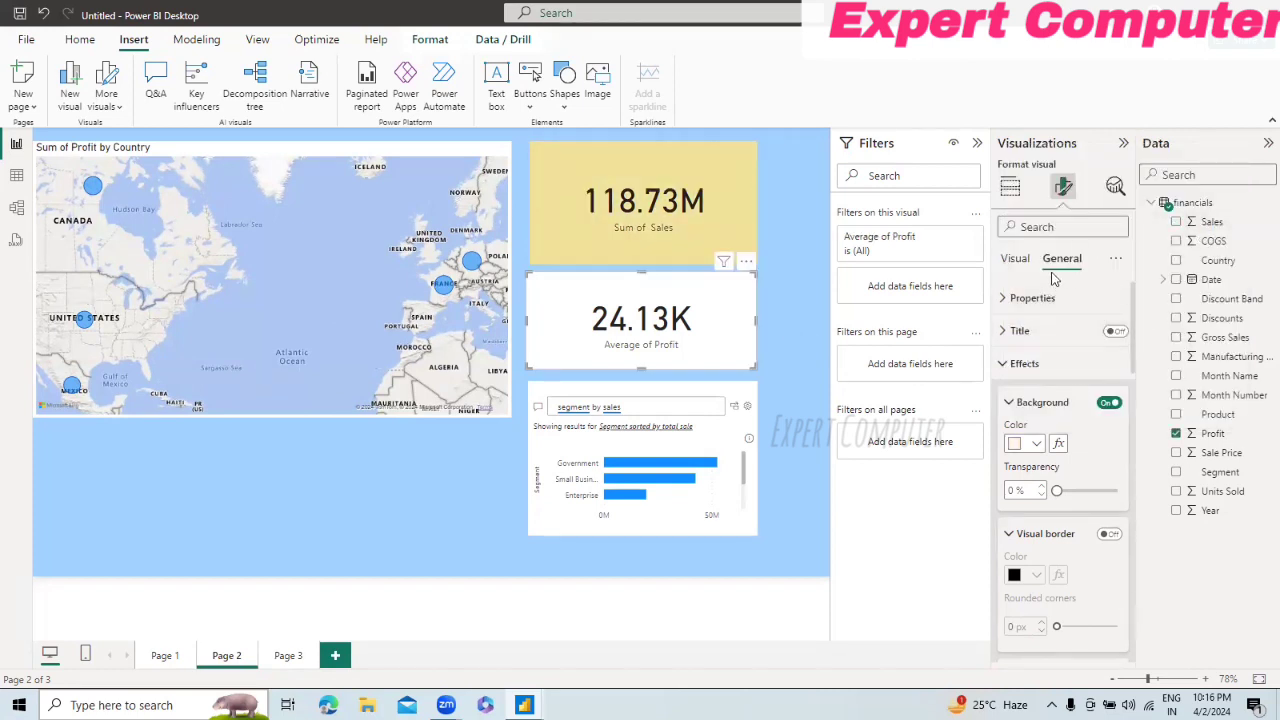
Step: Apply the light yellow #f0e199 background color to the Average of Profit card and the Q&A visual
click(1030, 444)
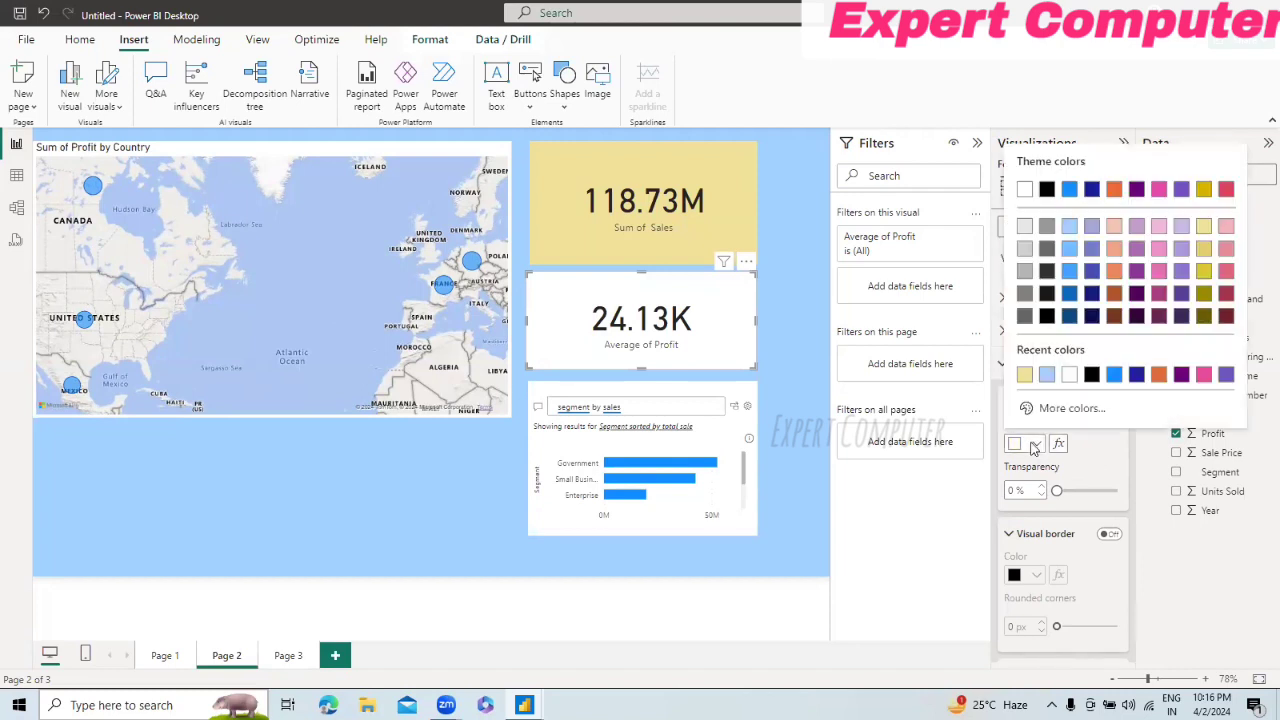
click(1205, 229)
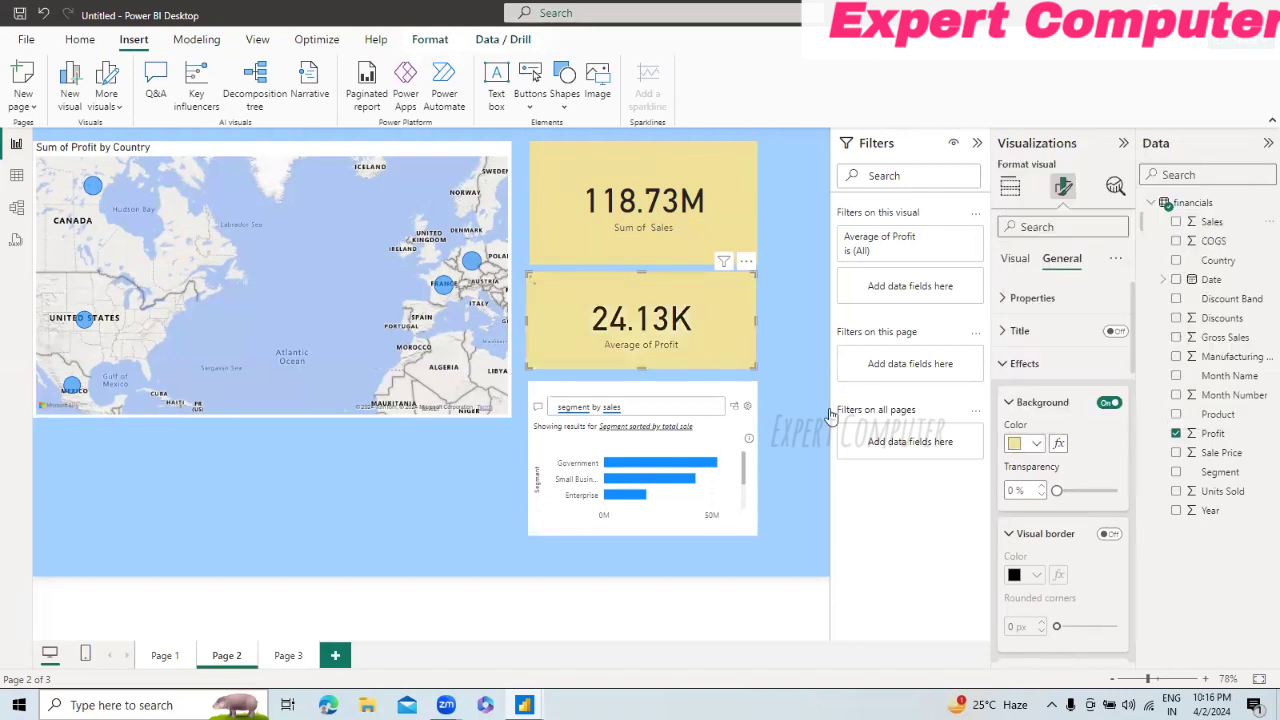
click(730, 430)
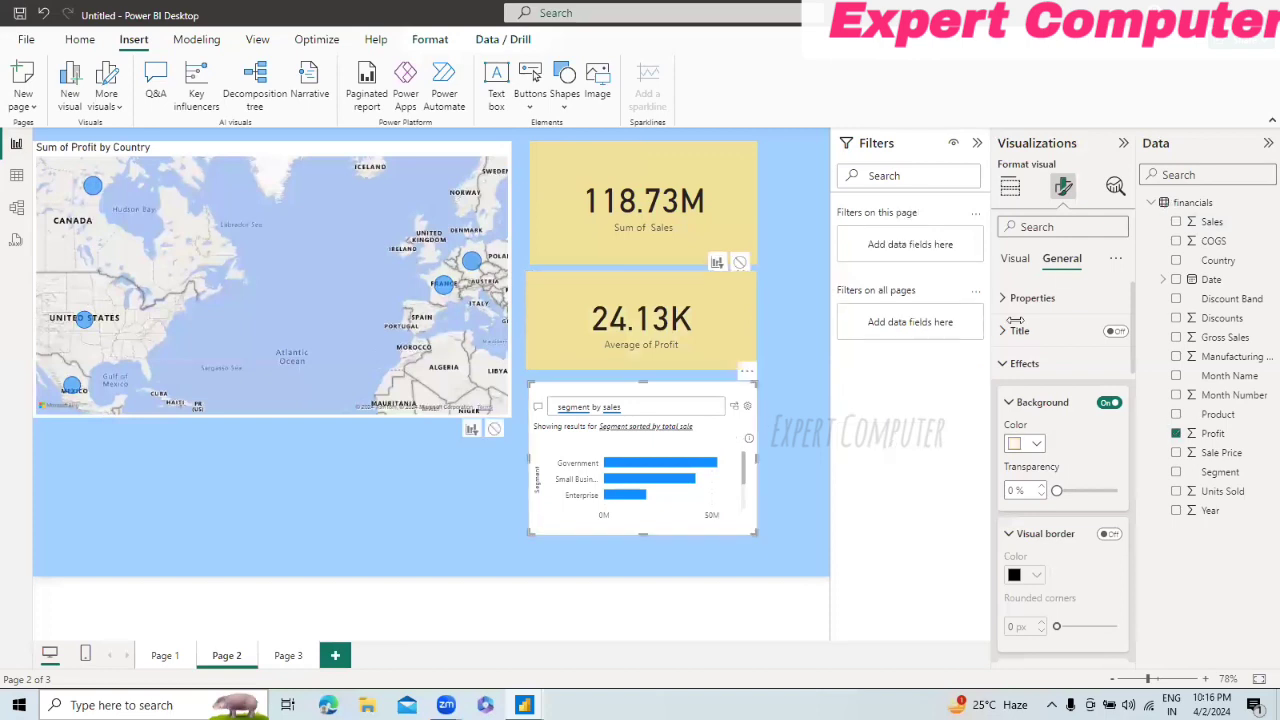
click(1037, 446)
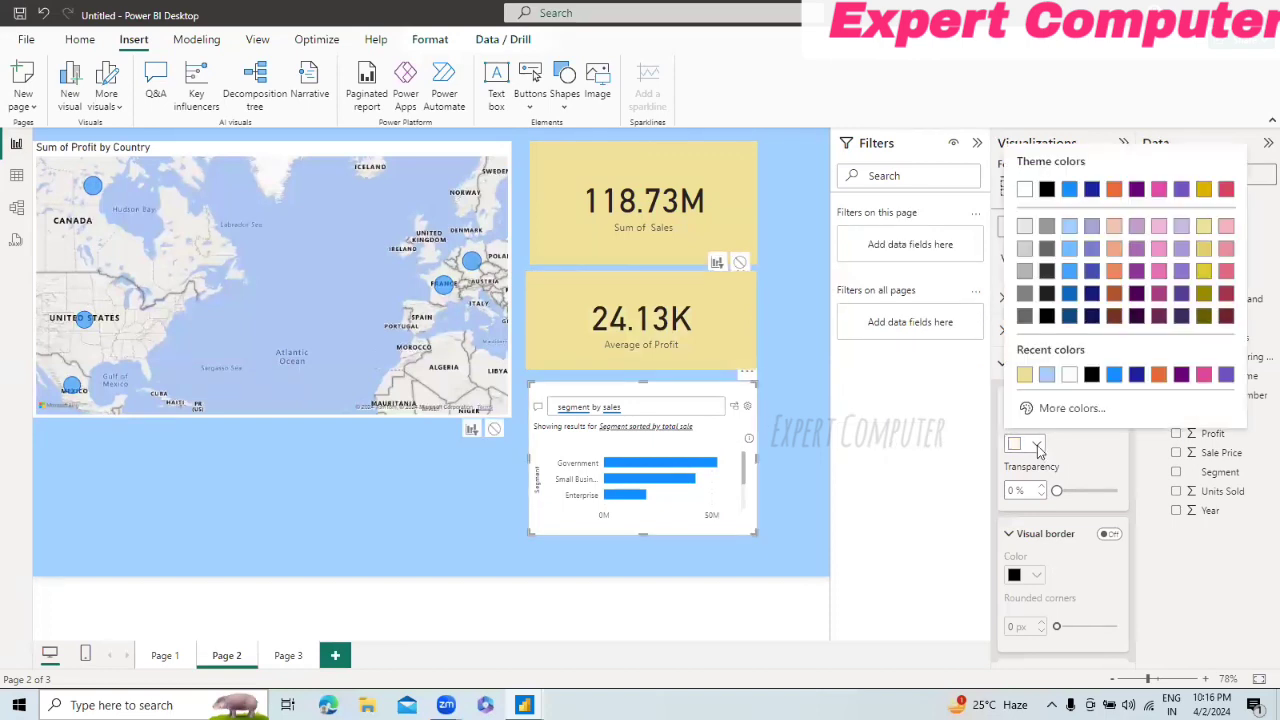
click(1024, 376)
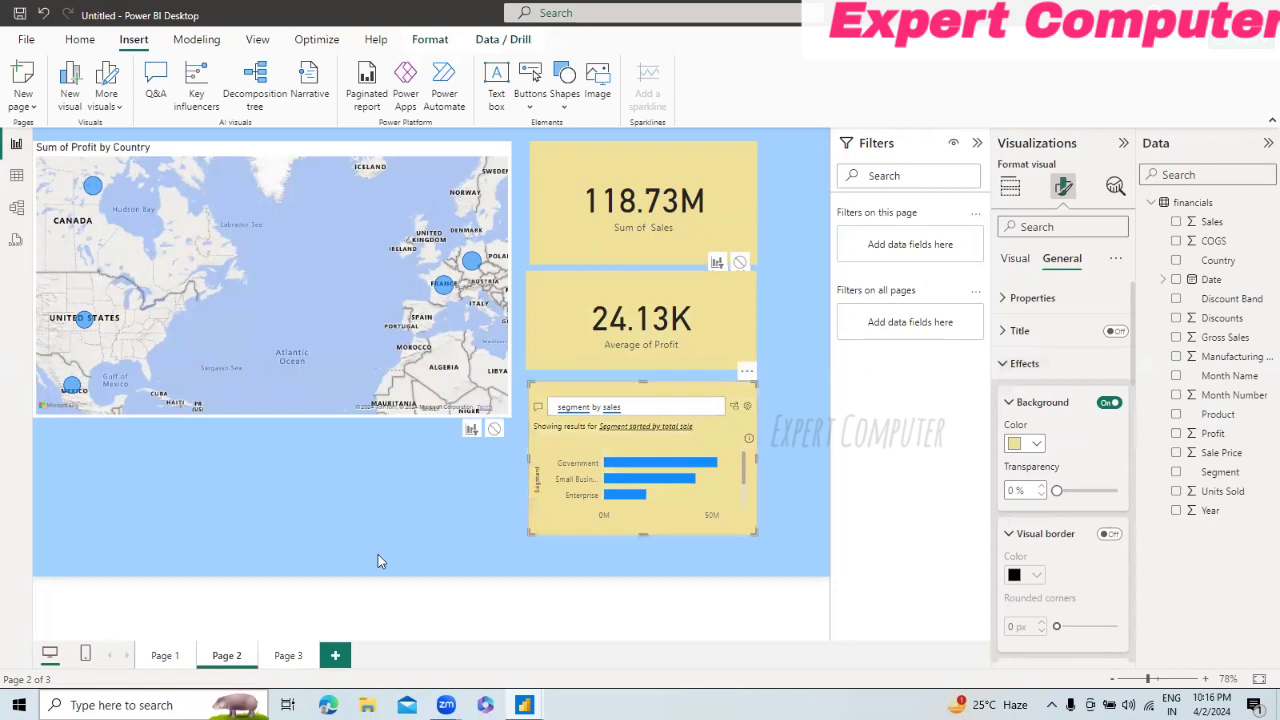
click(378, 554)
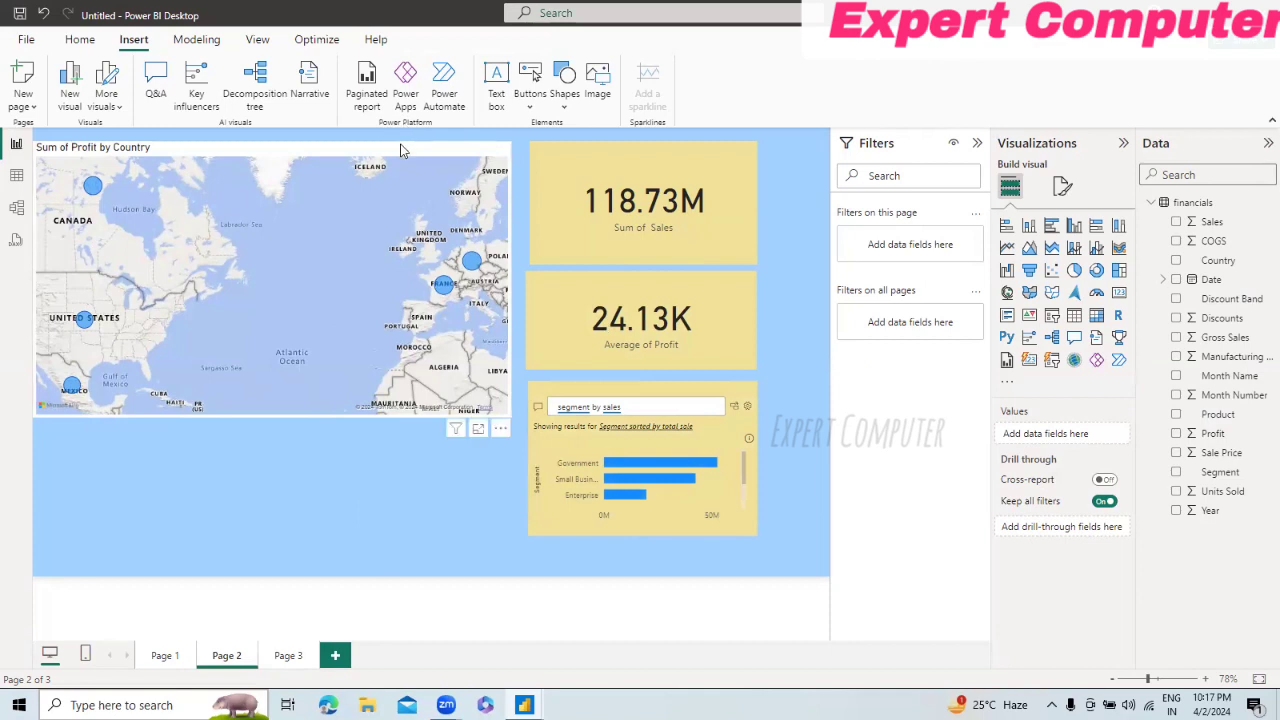
Step: Enlarge the Sum of Profit by Country map down to near the page's lower edge and widen it to meet the cards
click(320, 410)
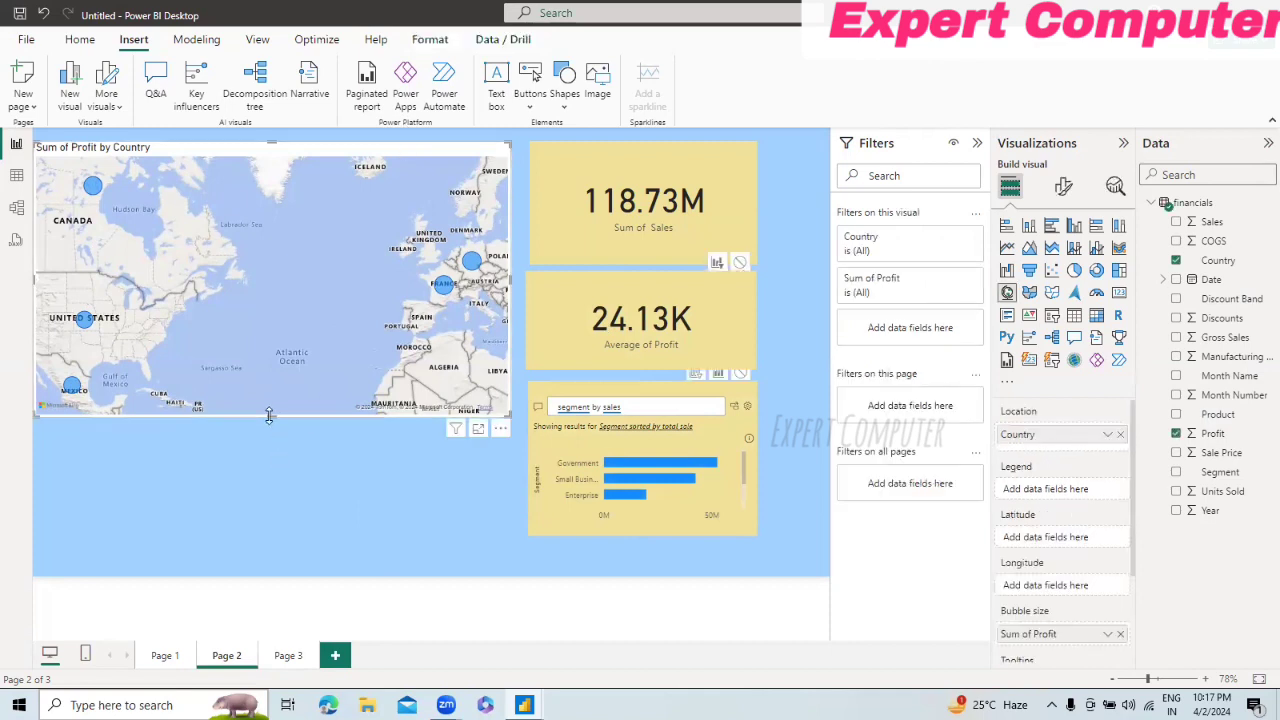
drag(269, 415, 277, 564)
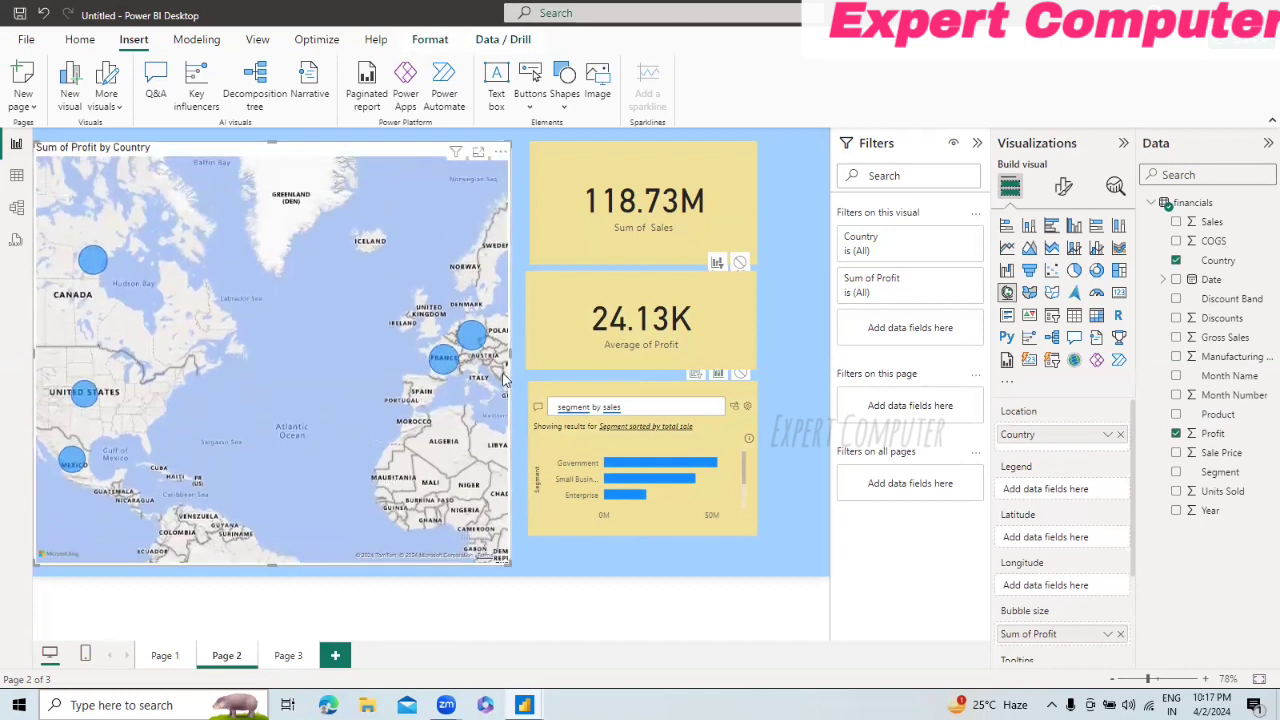
drag(510, 355, 522, 354)
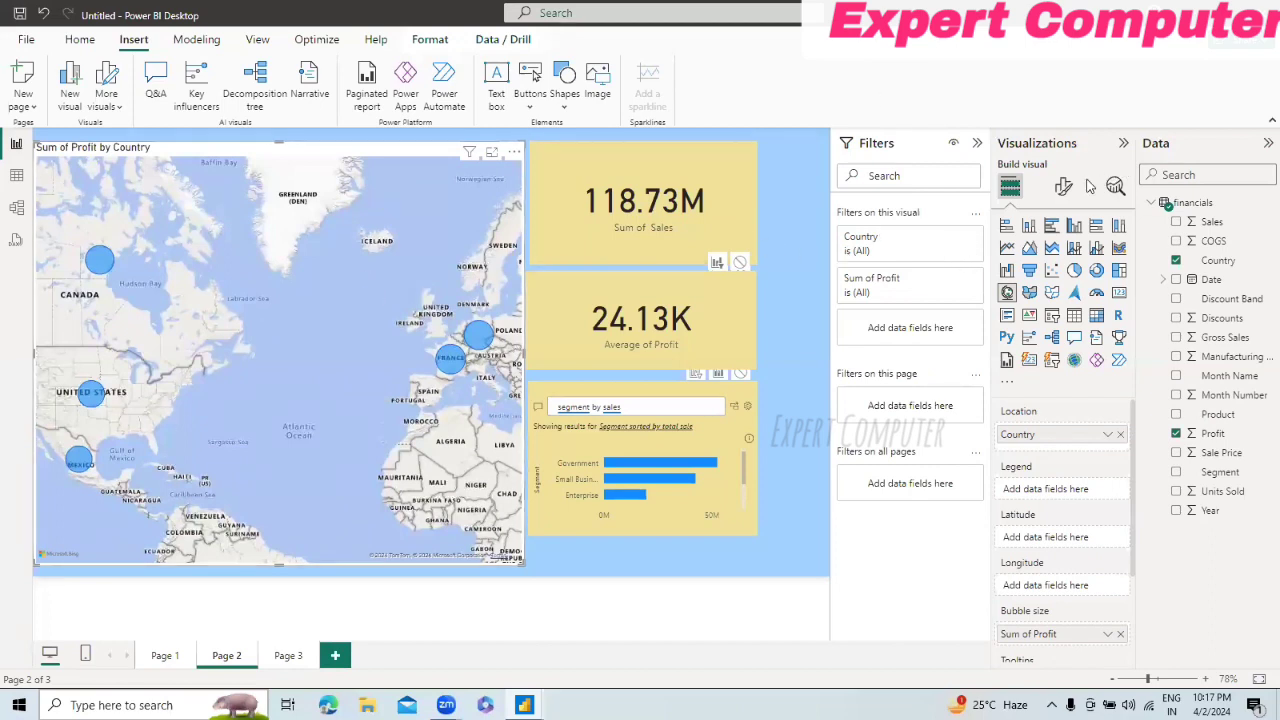
Step: Set the map style of the Sum of Profit by Country visual to Aerial
click(1063, 187)
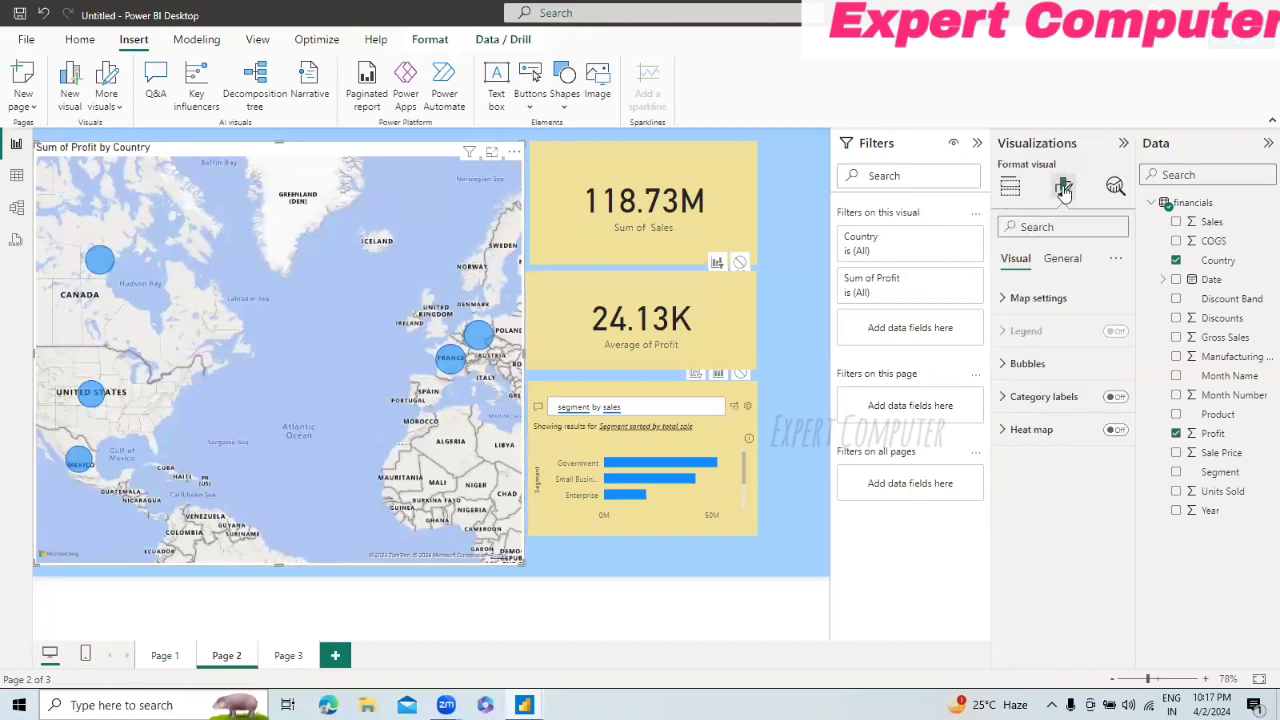
click(1000, 300)
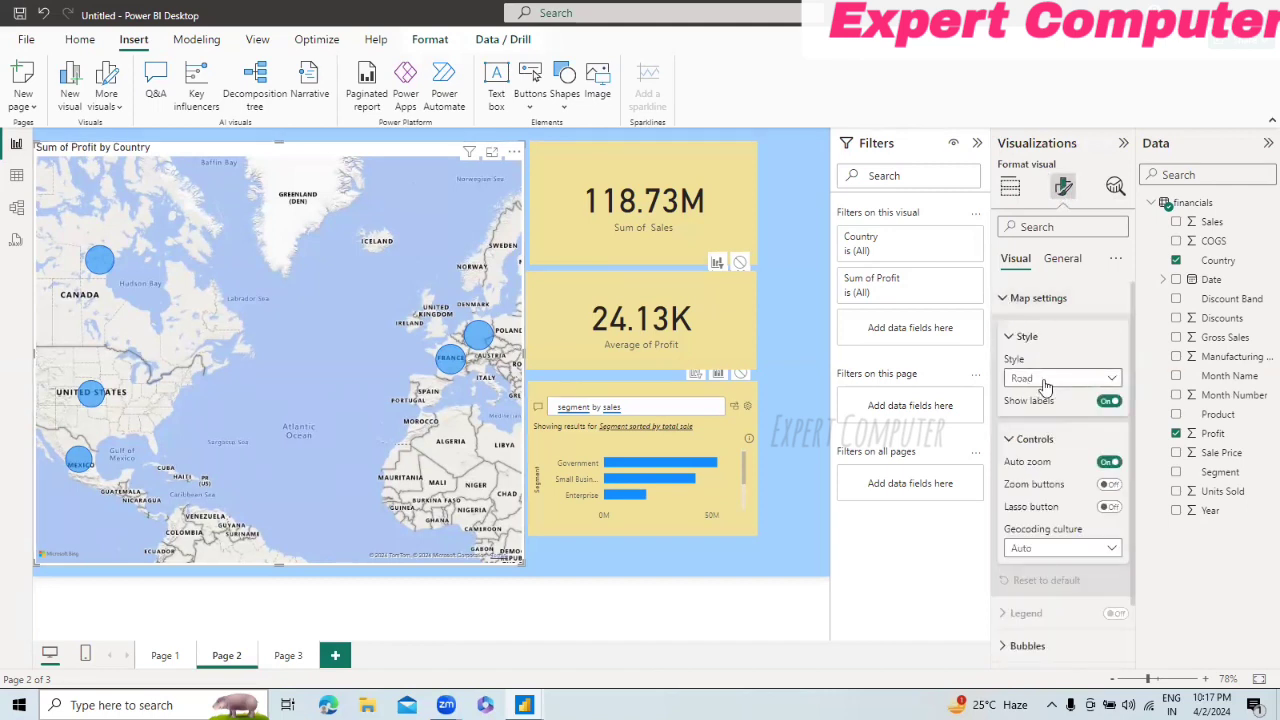
click(1110, 378)
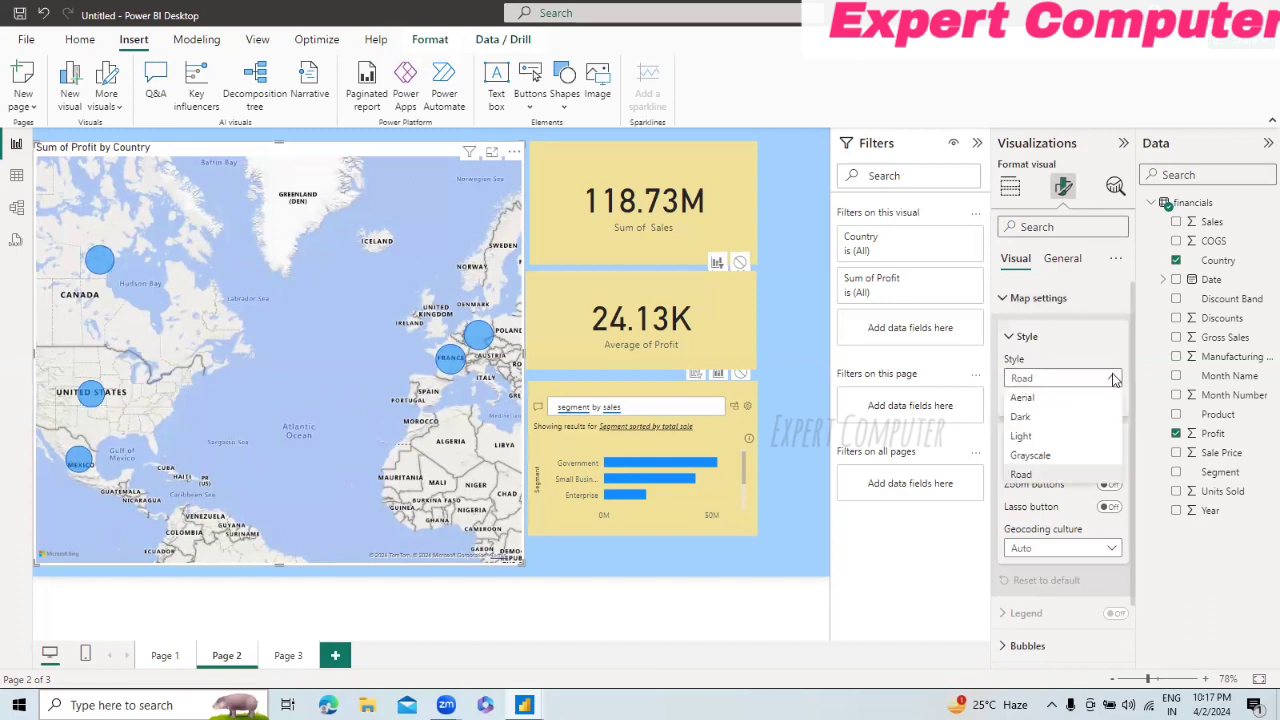
click(1075, 399)
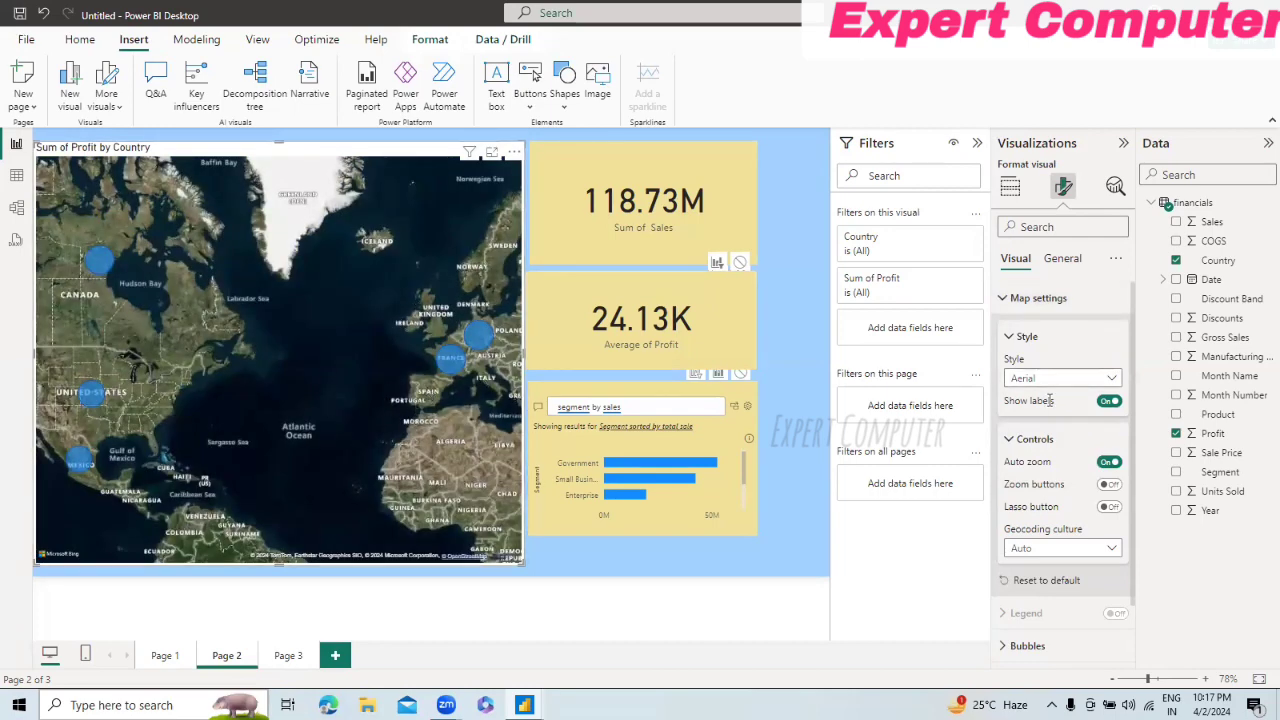
Step: Try the Dark, Light, Grayscale and Road styles on the Sum of Profit by Country map
click(1090, 380)
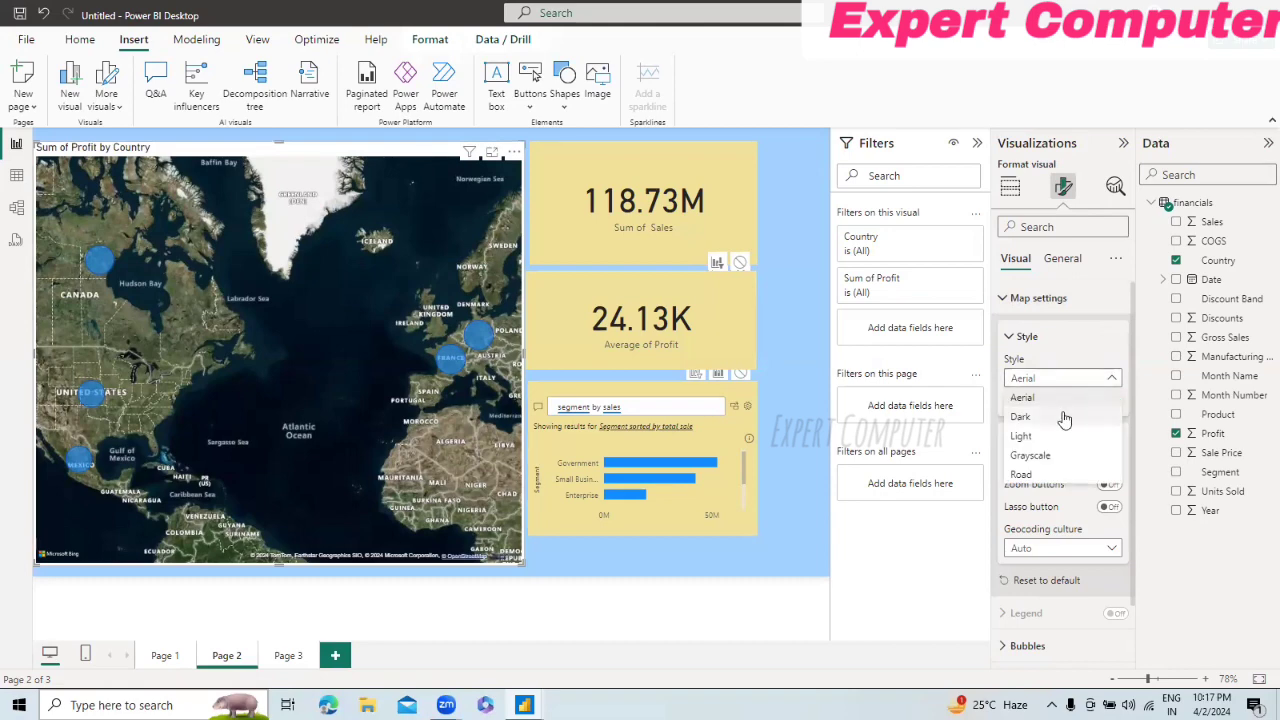
click(1065, 417)
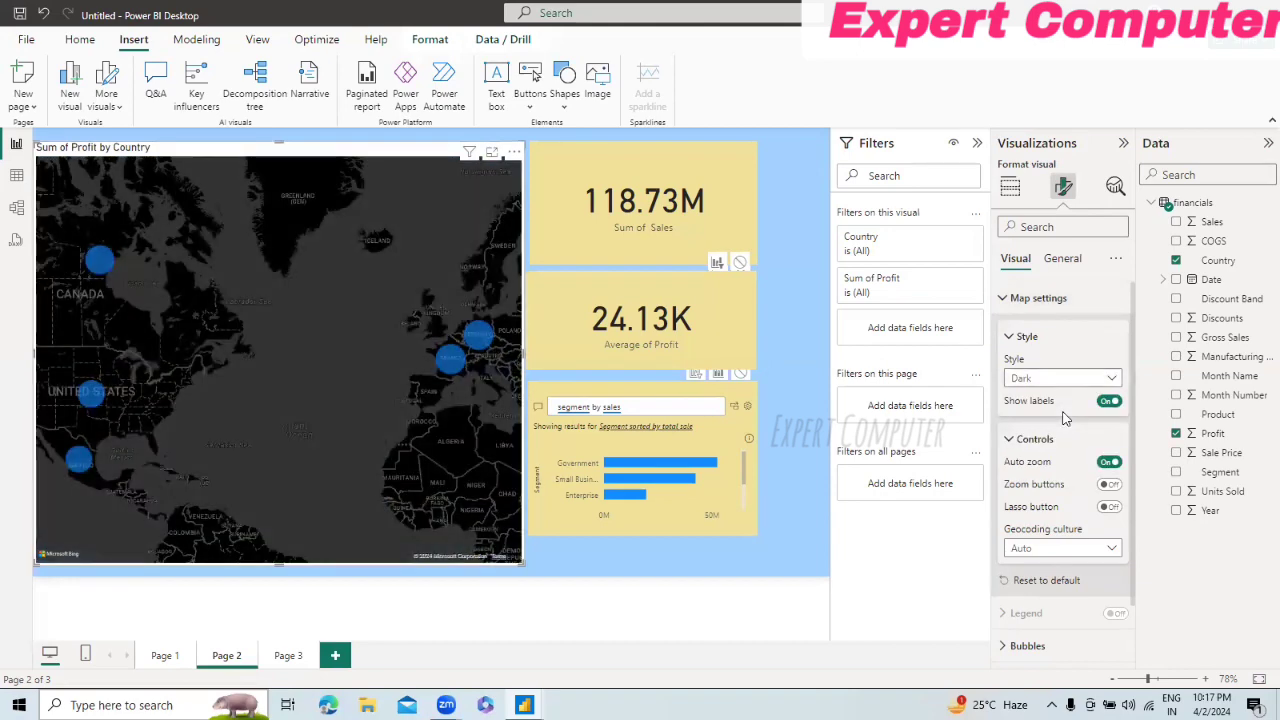
click(1088, 379)
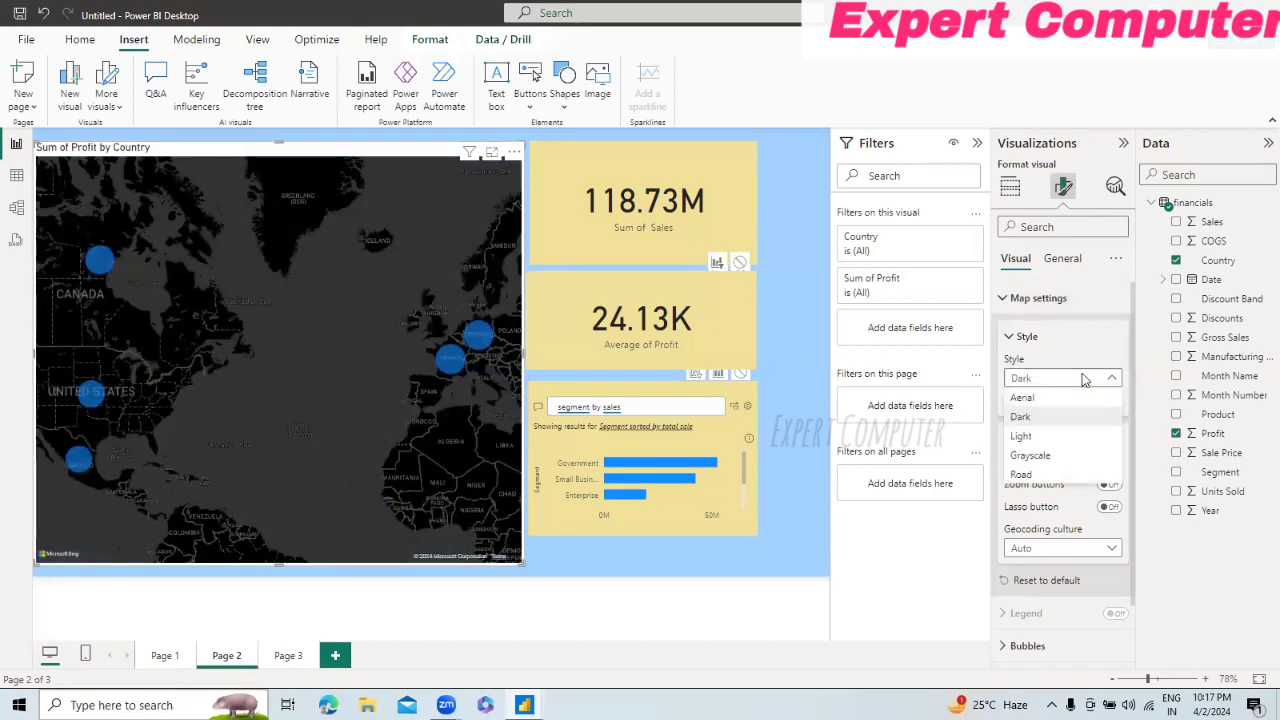
click(1040, 437)
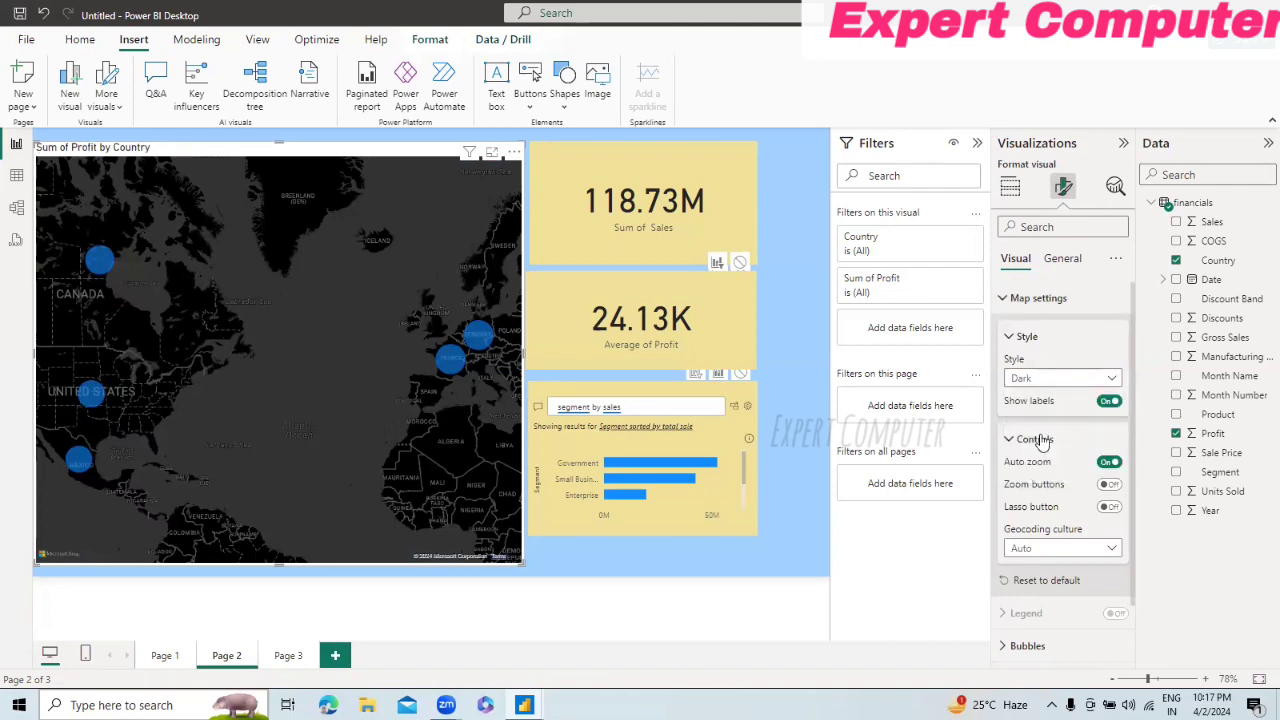
click(1057, 378)
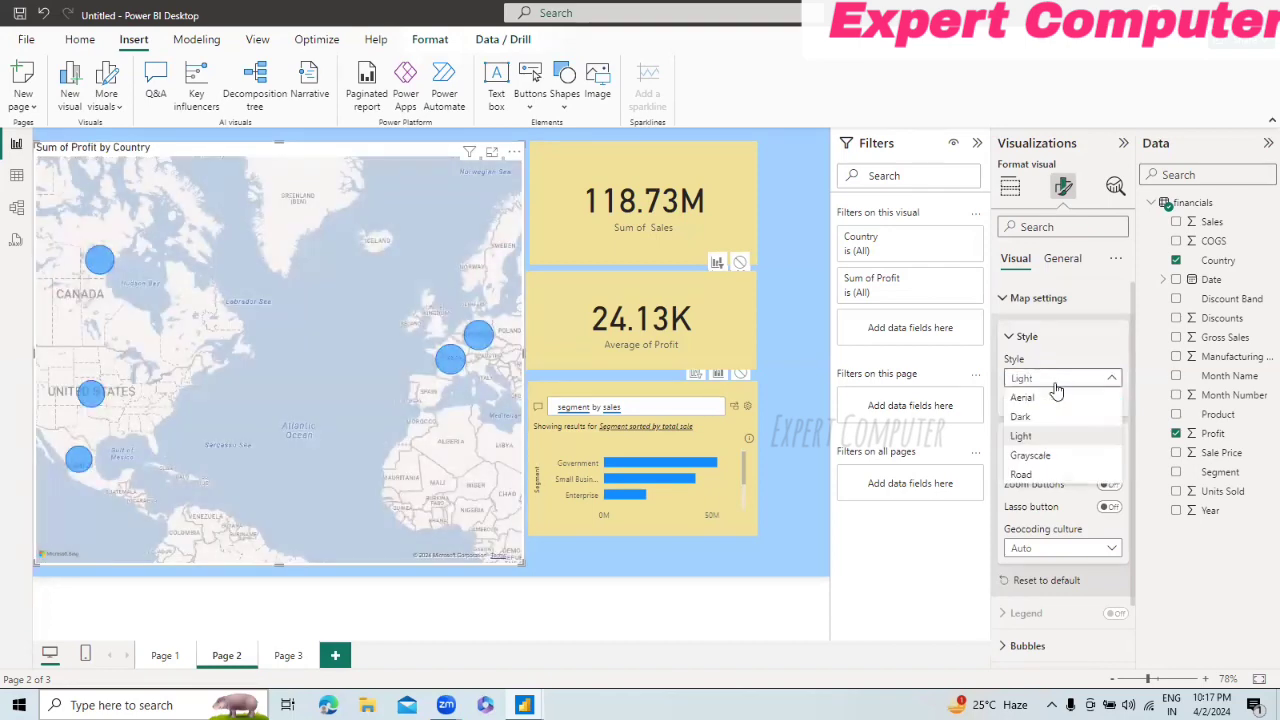
click(1062, 457)
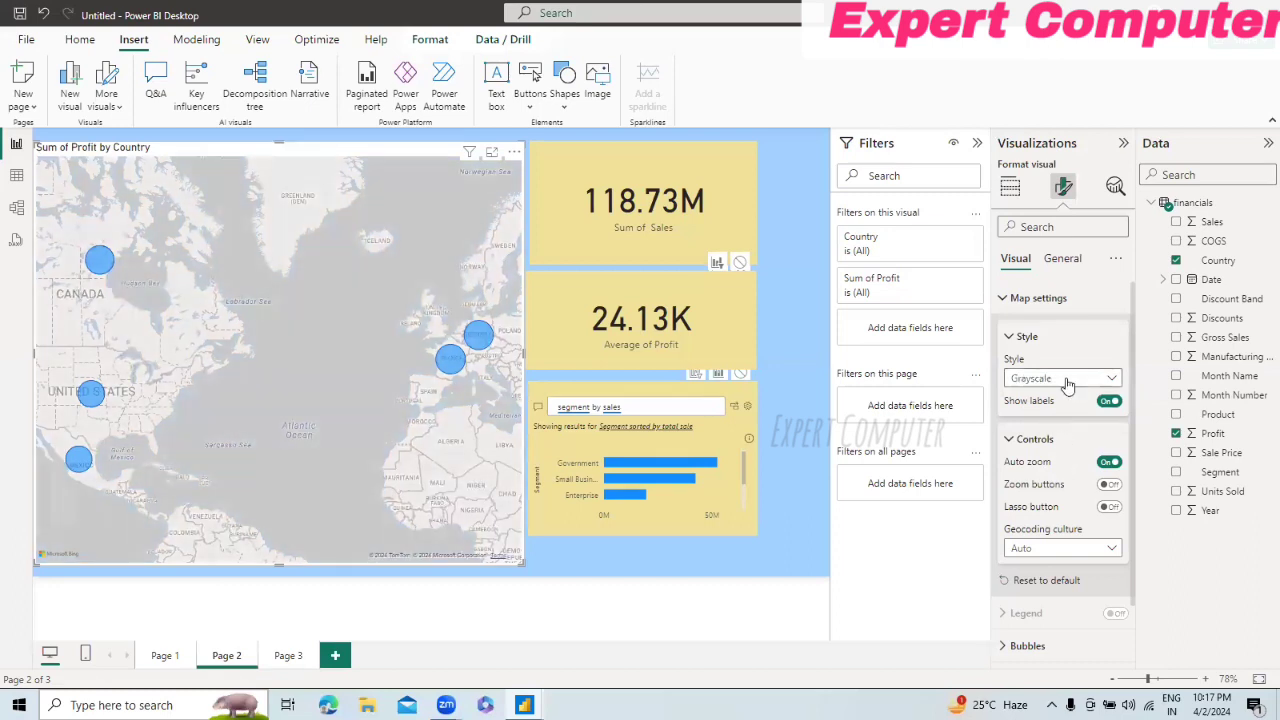
click(1066, 378)
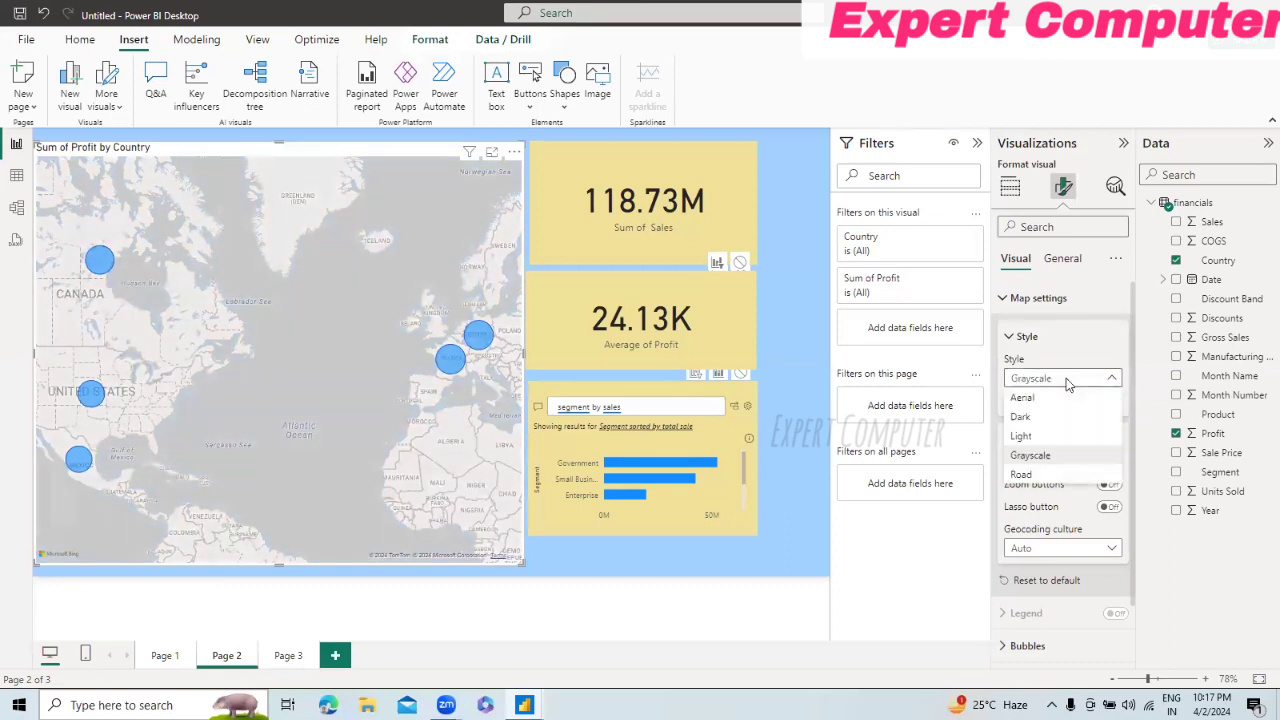
click(1044, 476)
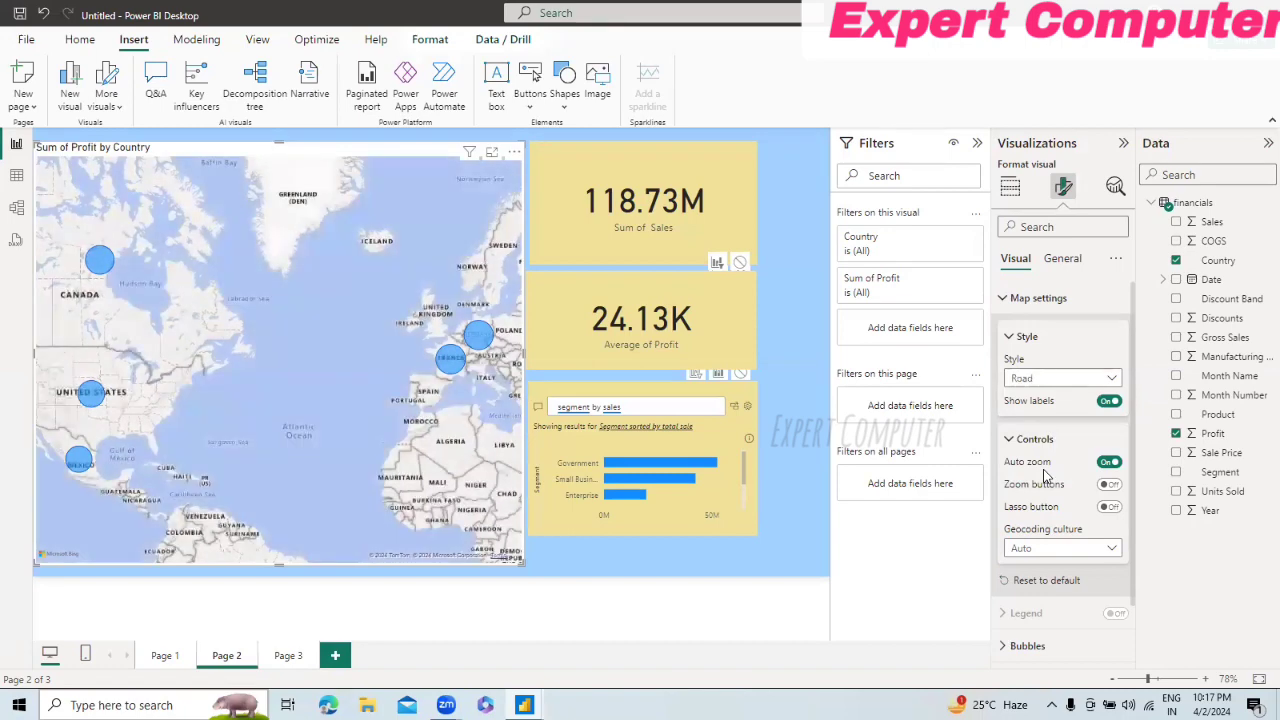
Step: Return the map to the Aerial style and turn on its zoom buttons
click(1063, 379)
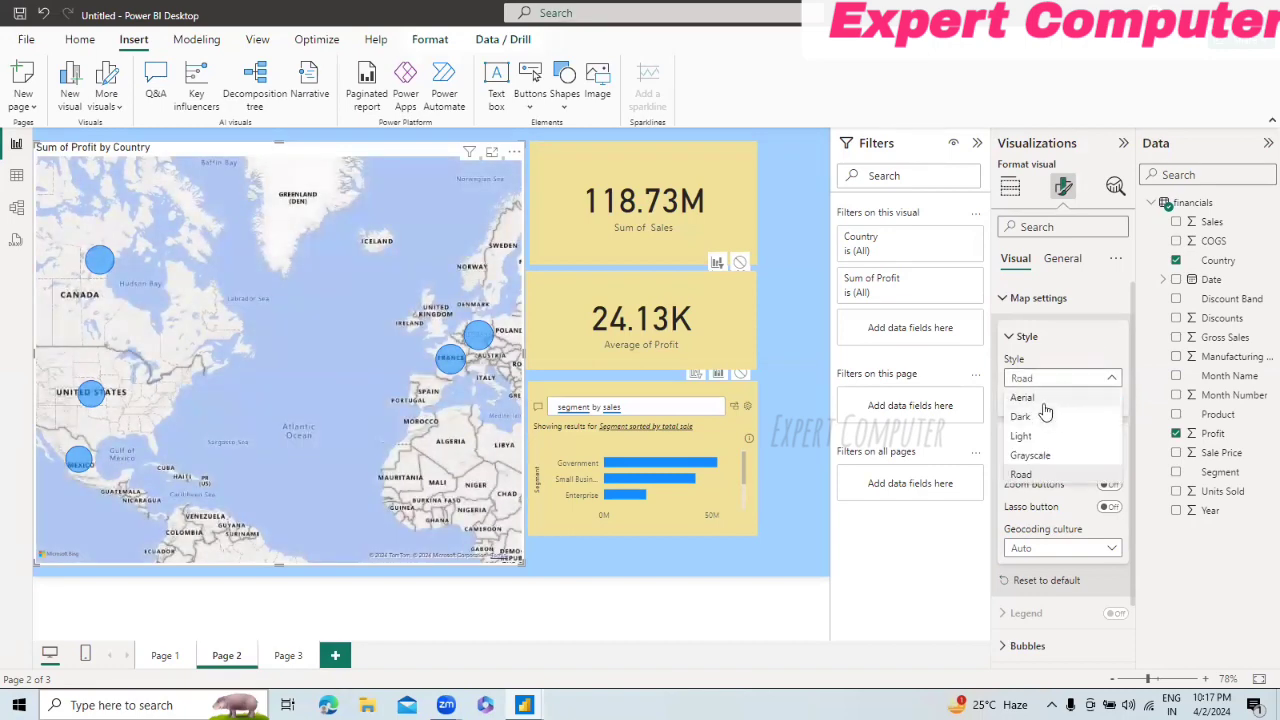
click(1044, 400)
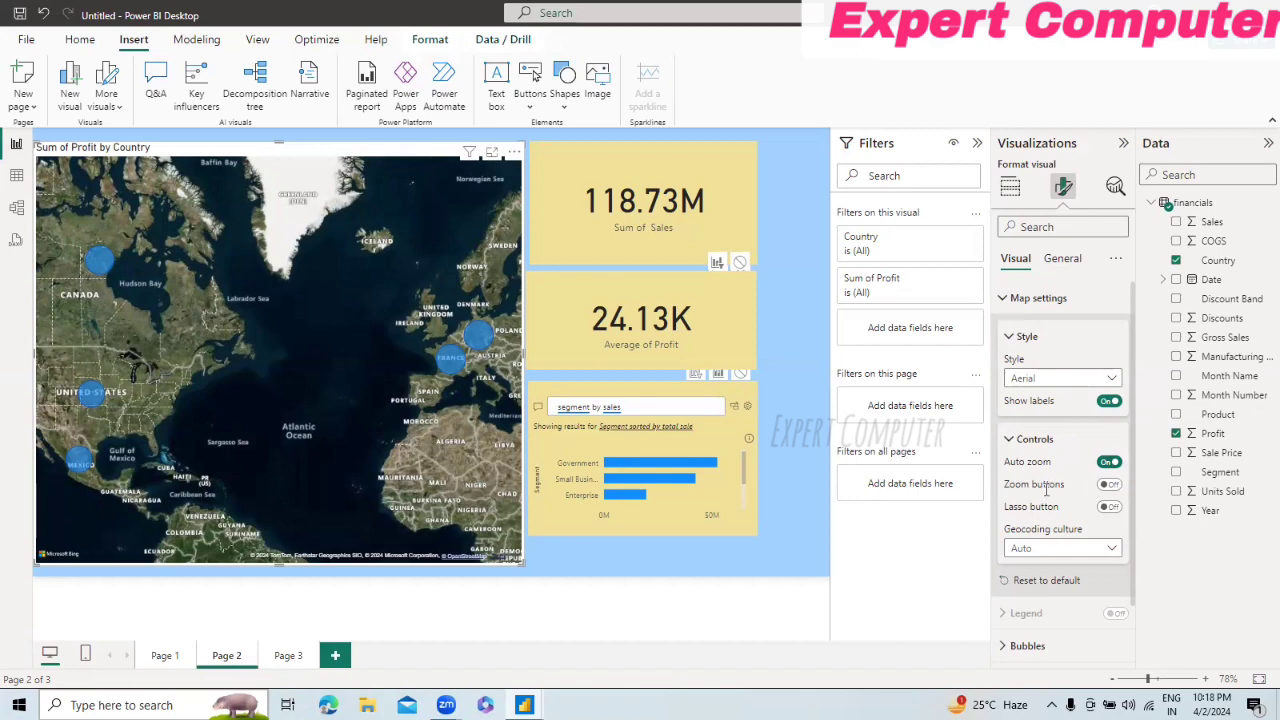
click(1110, 485)
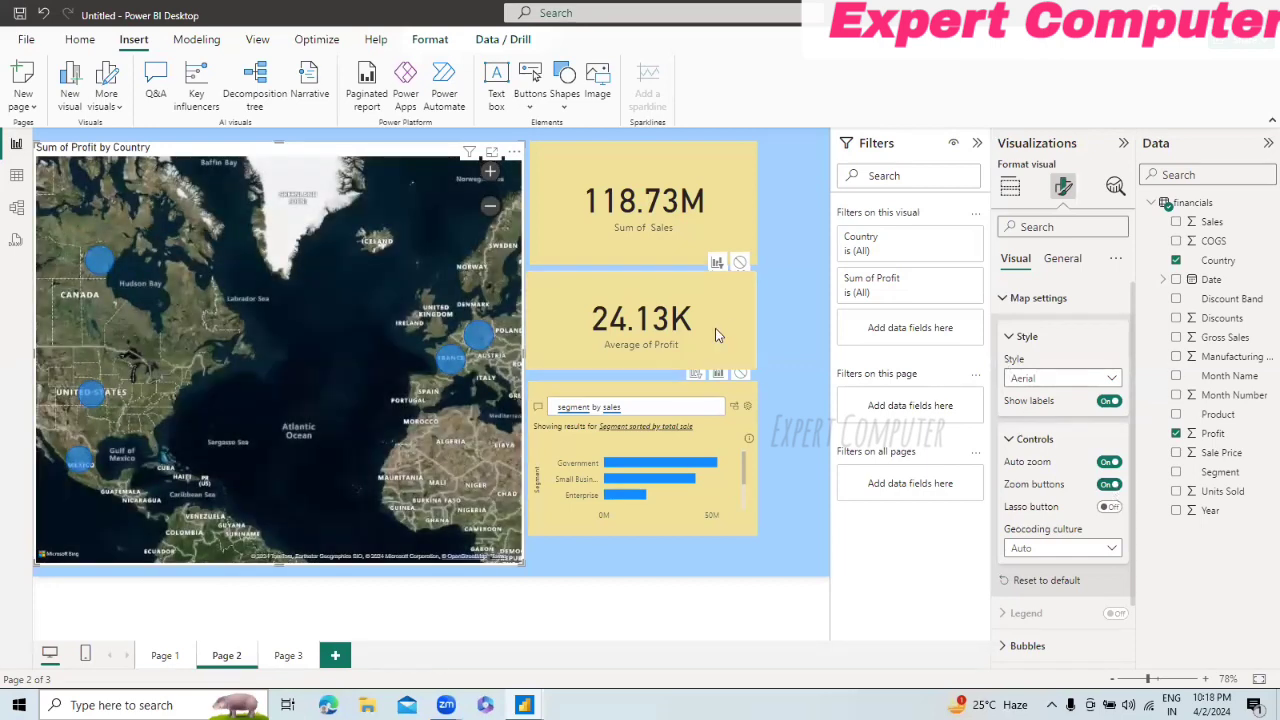
Step: Test the zoom buttons on the Sum of Profit by Country map by zooming out and in
click(491, 206)
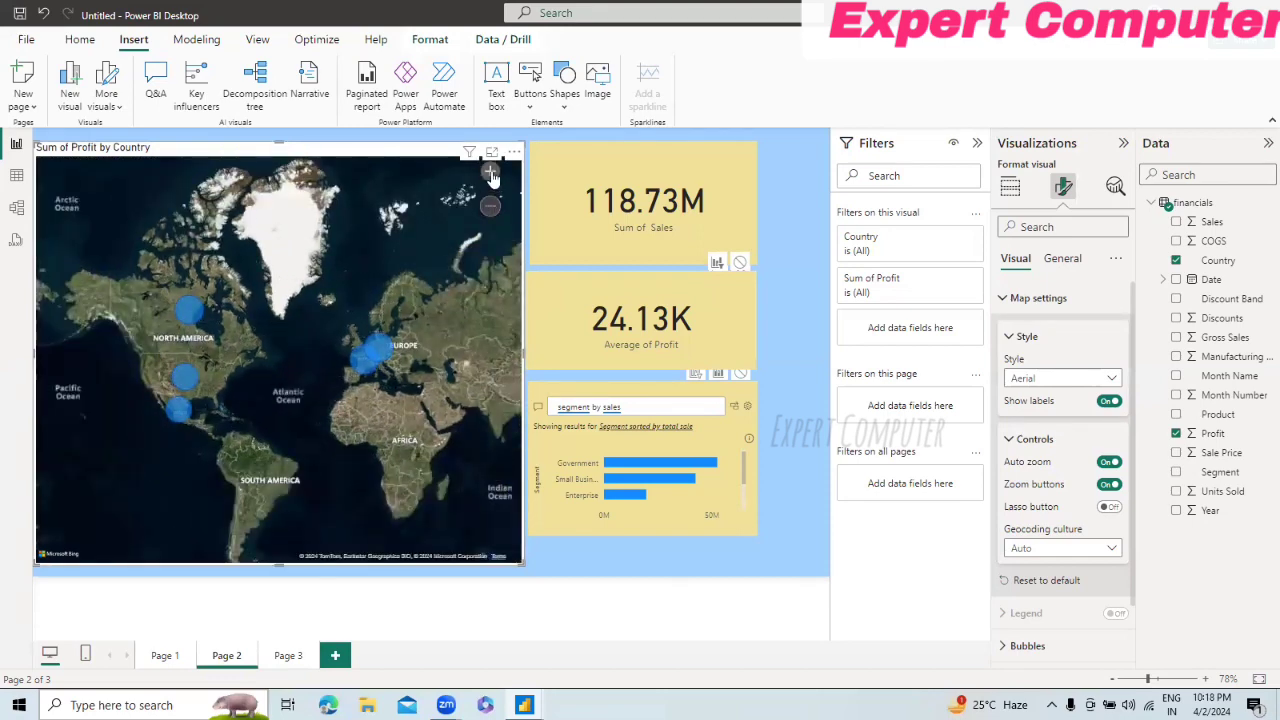
click(491, 173)
click(491, 173)
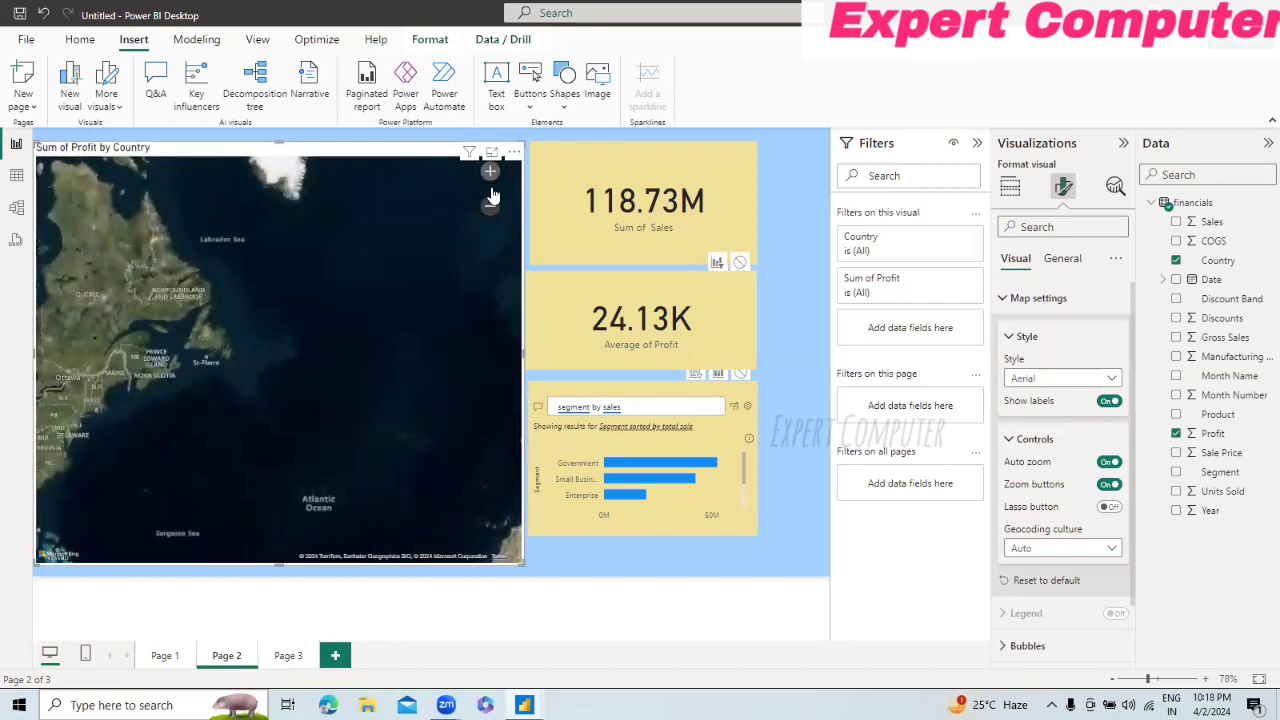
click(490, 206)
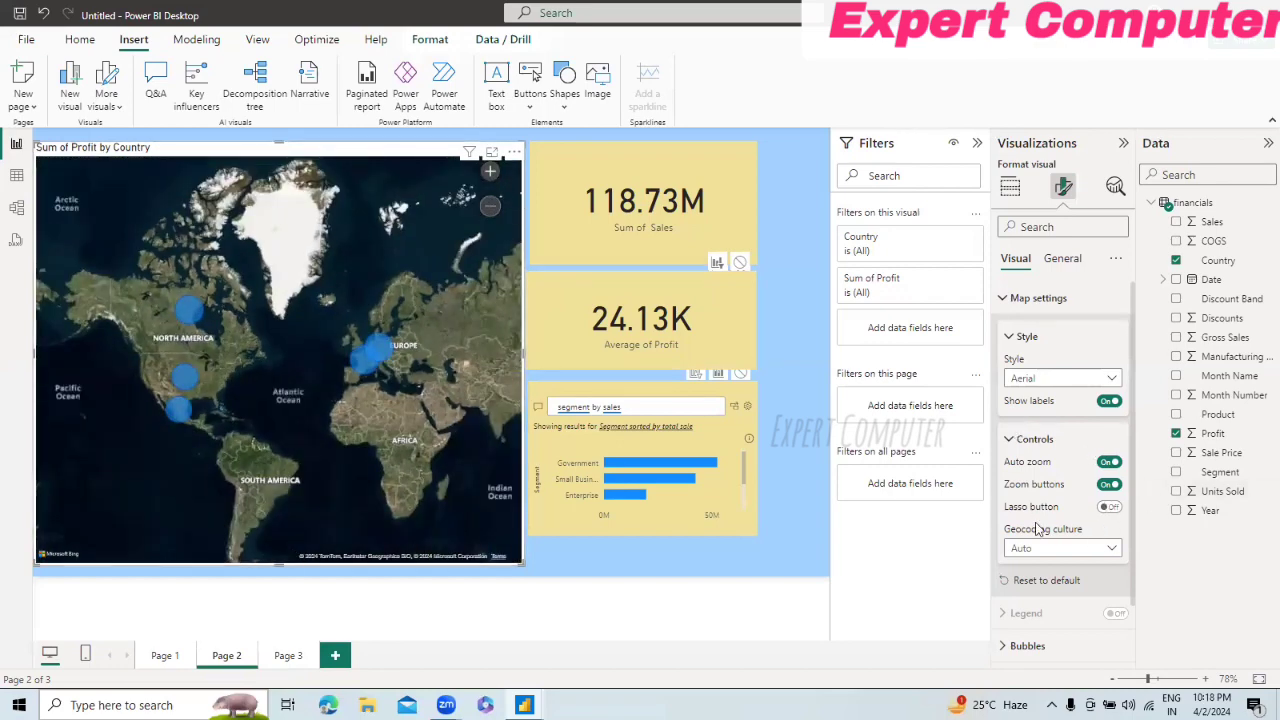
Step: Turn on the map's lasso button and rectangle-select the bubbles around the United States and Mexico, and those in Europe
click(1110, 507)
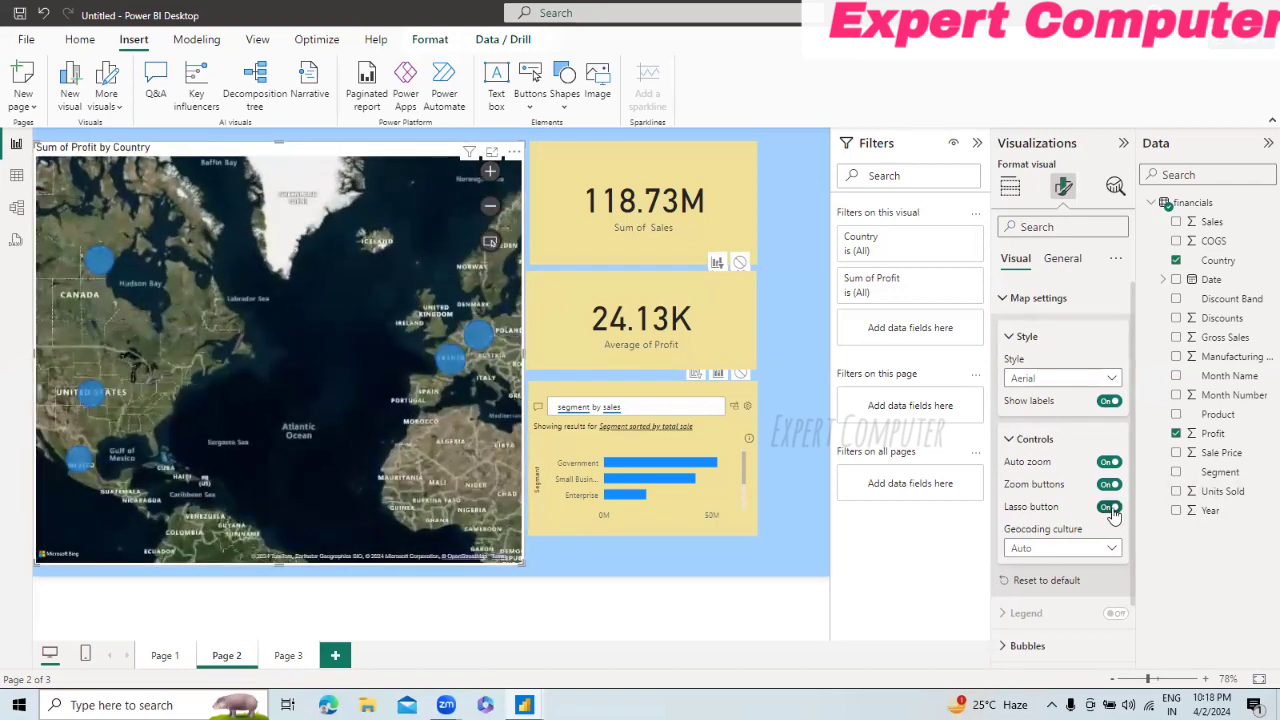
click(491, 245)
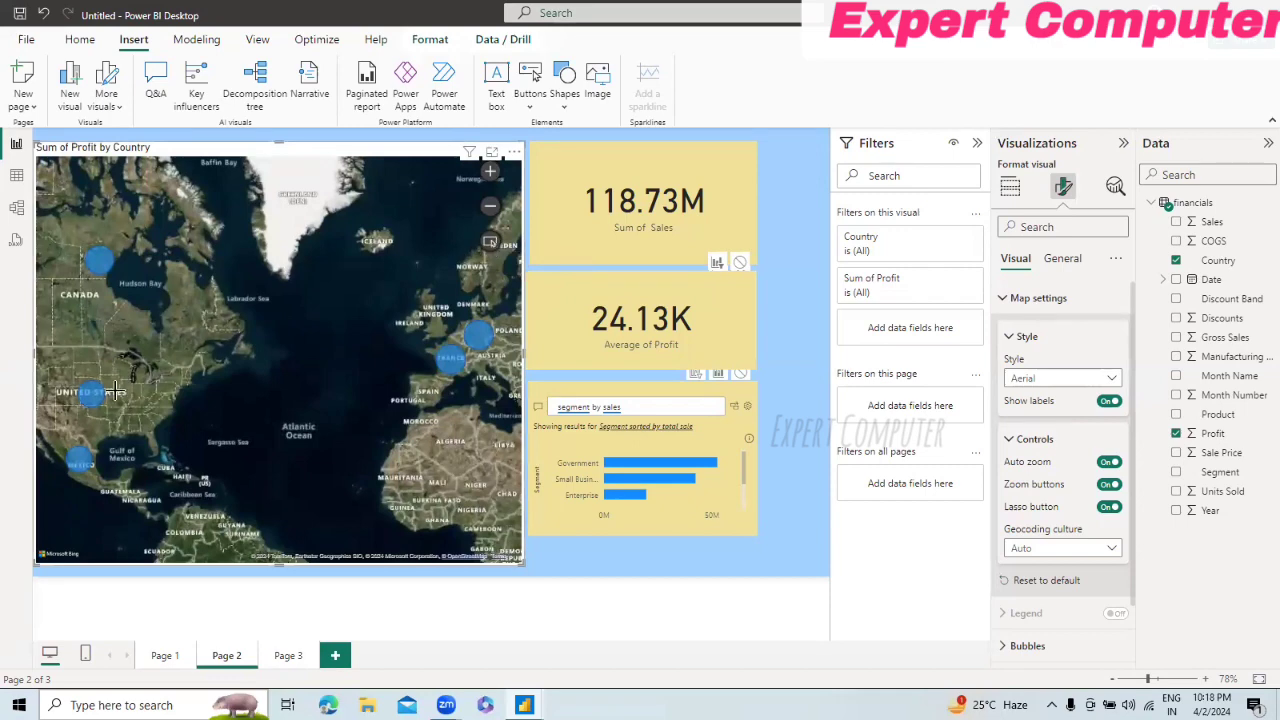
drag(58, 370, 217, 485)
drag(414, 304, 510, 398)
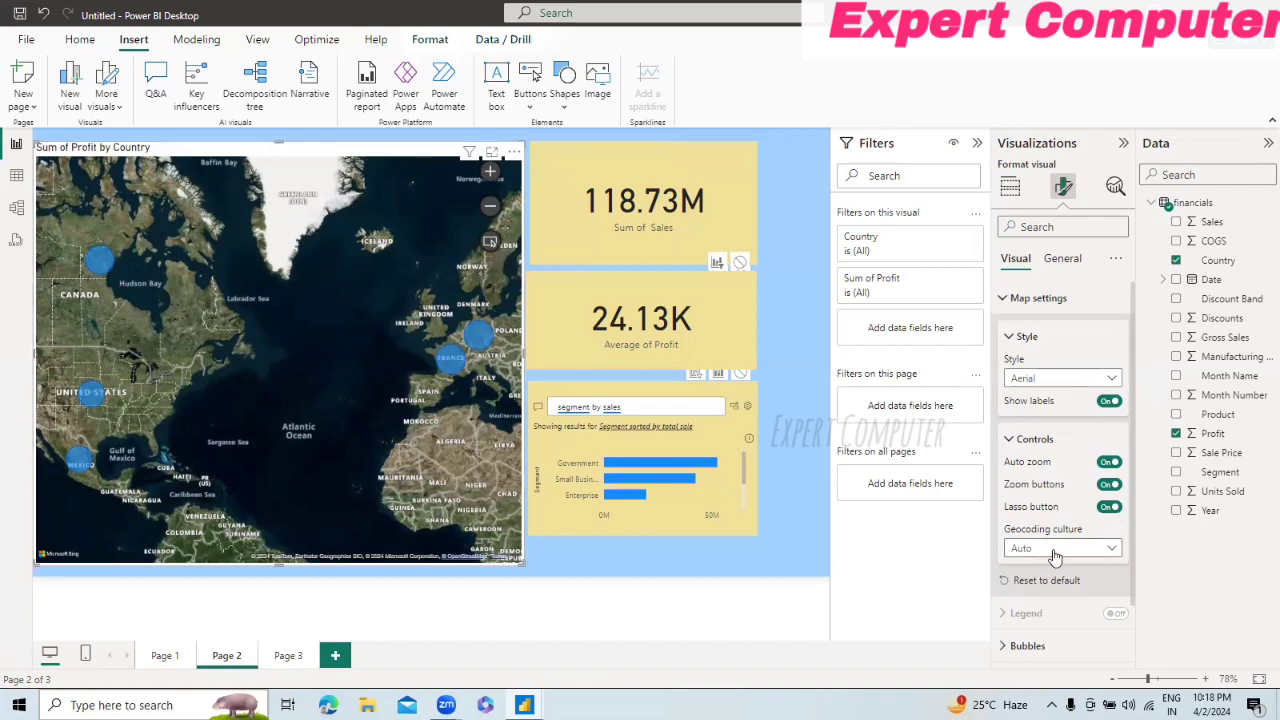
Step: Try the de-de geocoding culture with a rectangle selection over Europe, and return the map's geocoding culture to Auto
click(1111, 552)
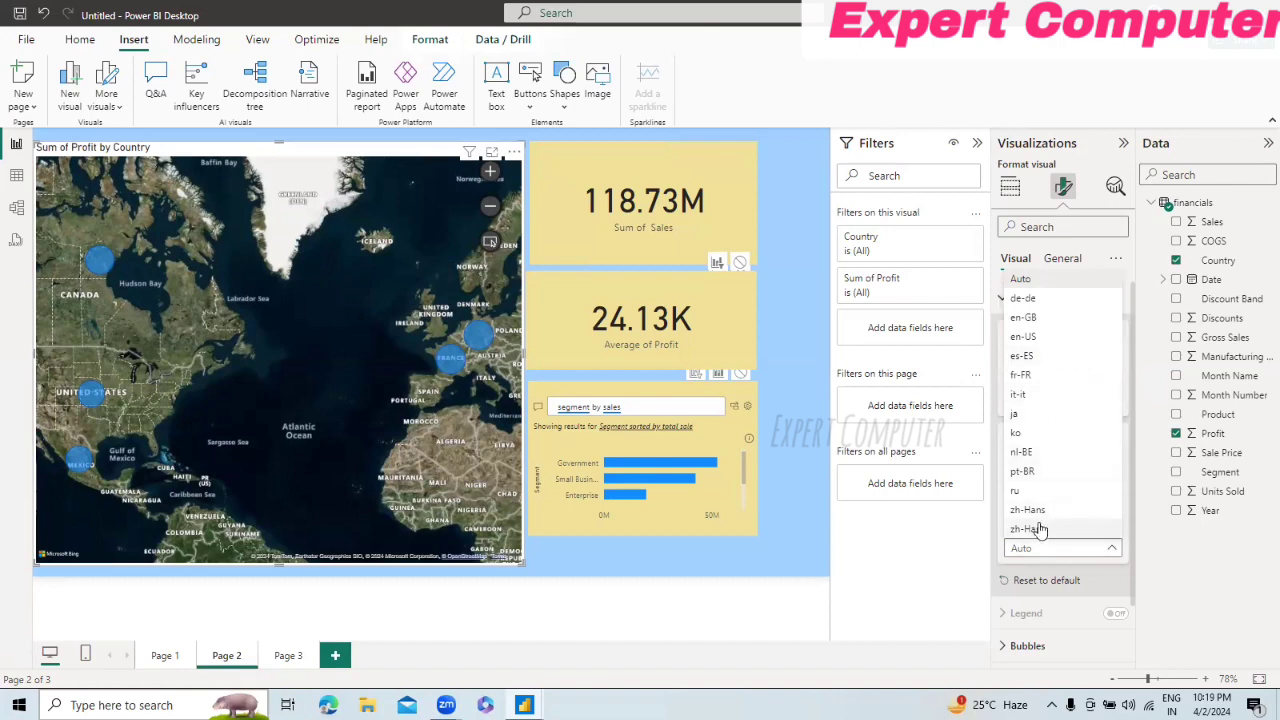
click(1022, 301)
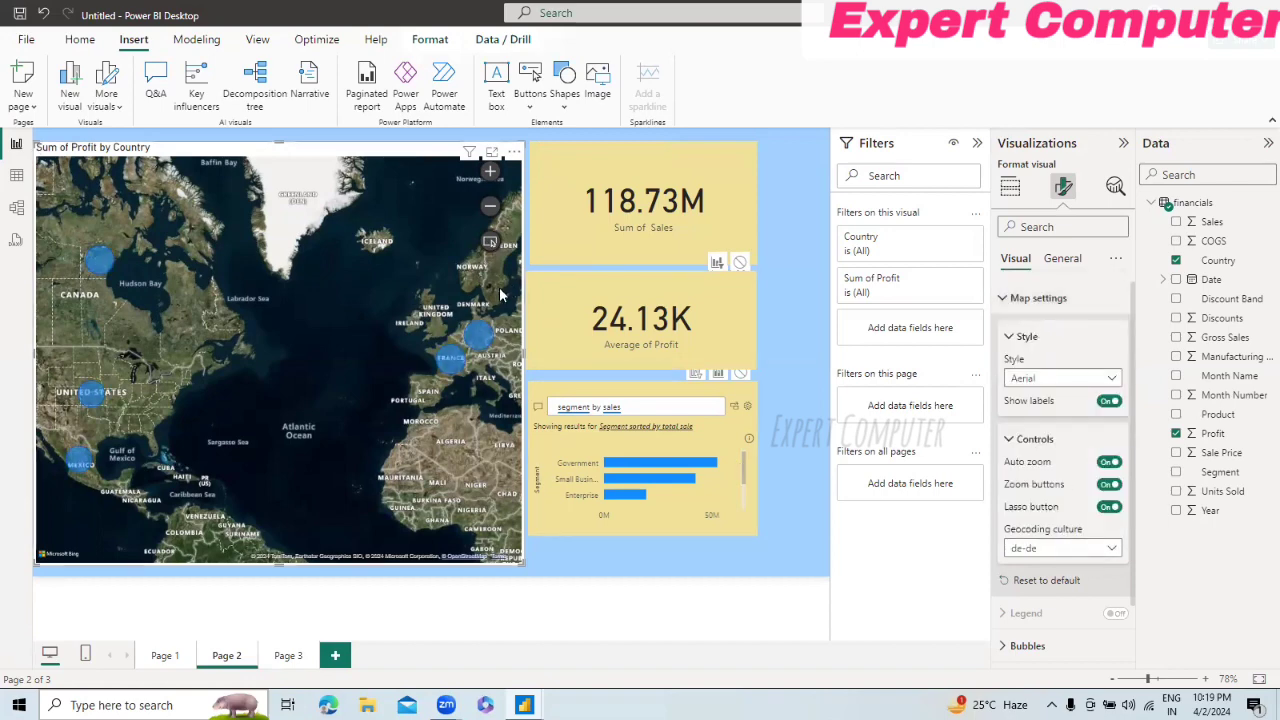
click(490, 242)
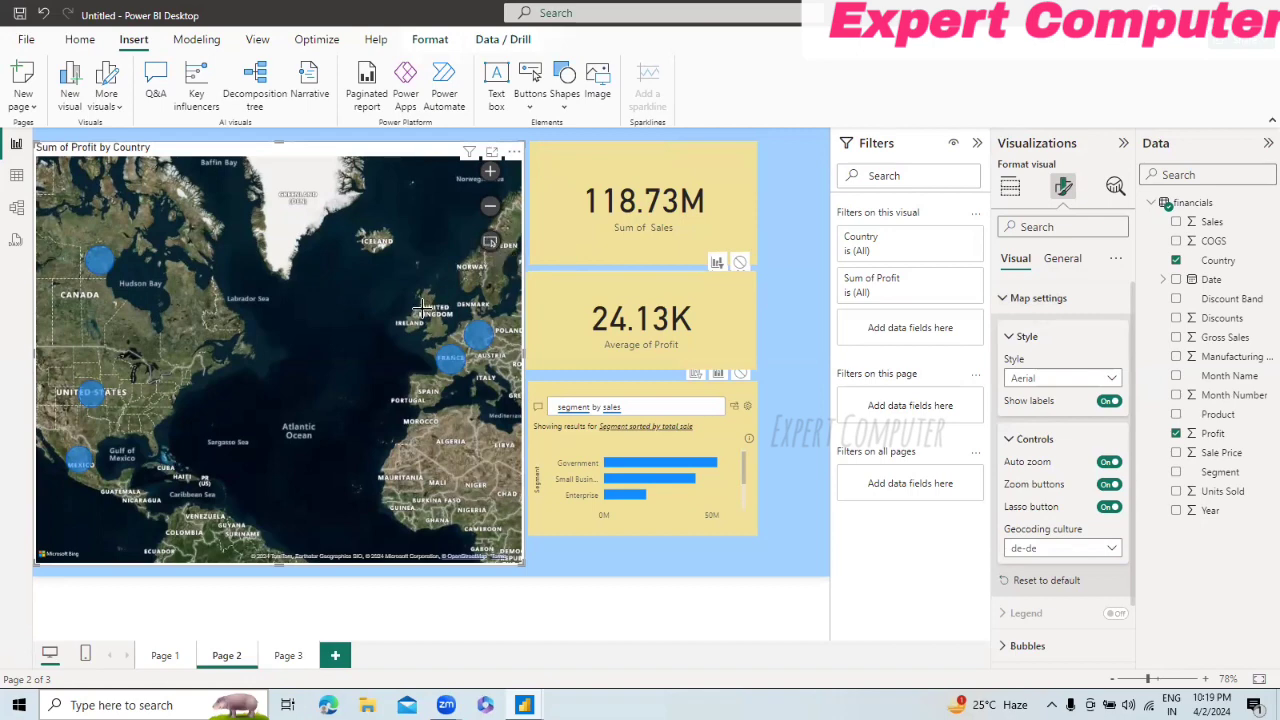
drag(409, 309, 511, 392)
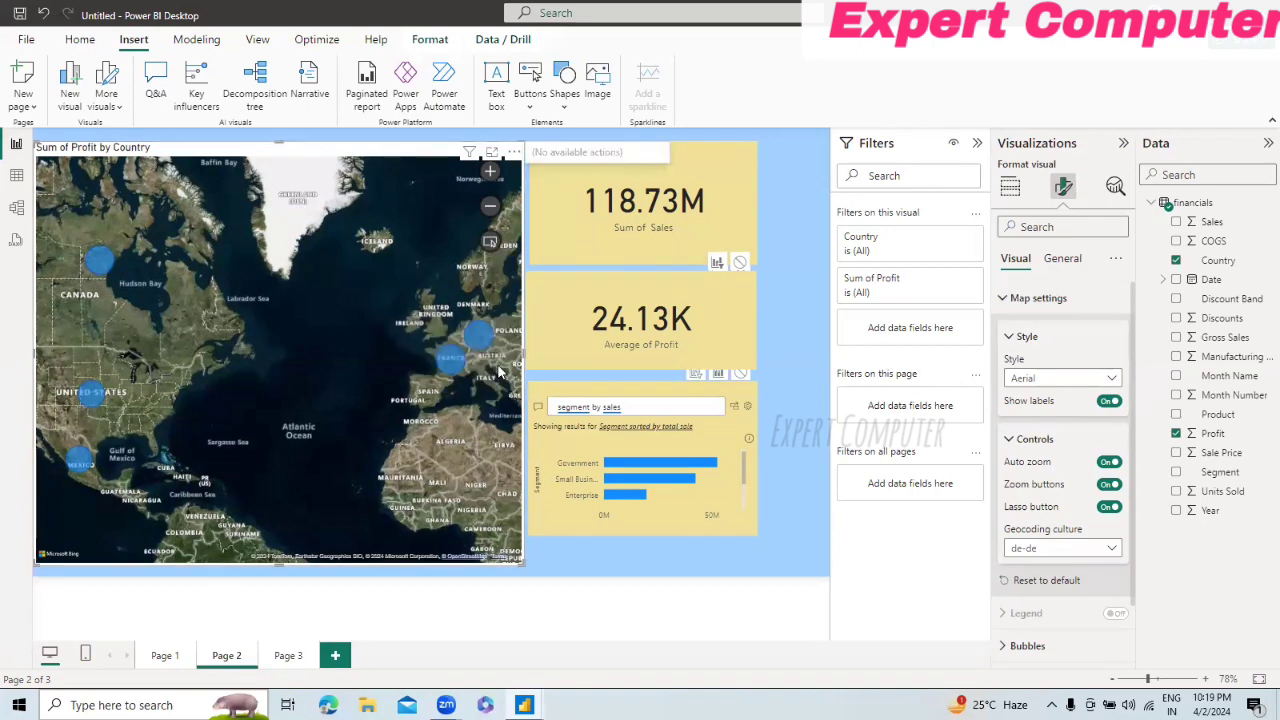
right_click(445, 378)
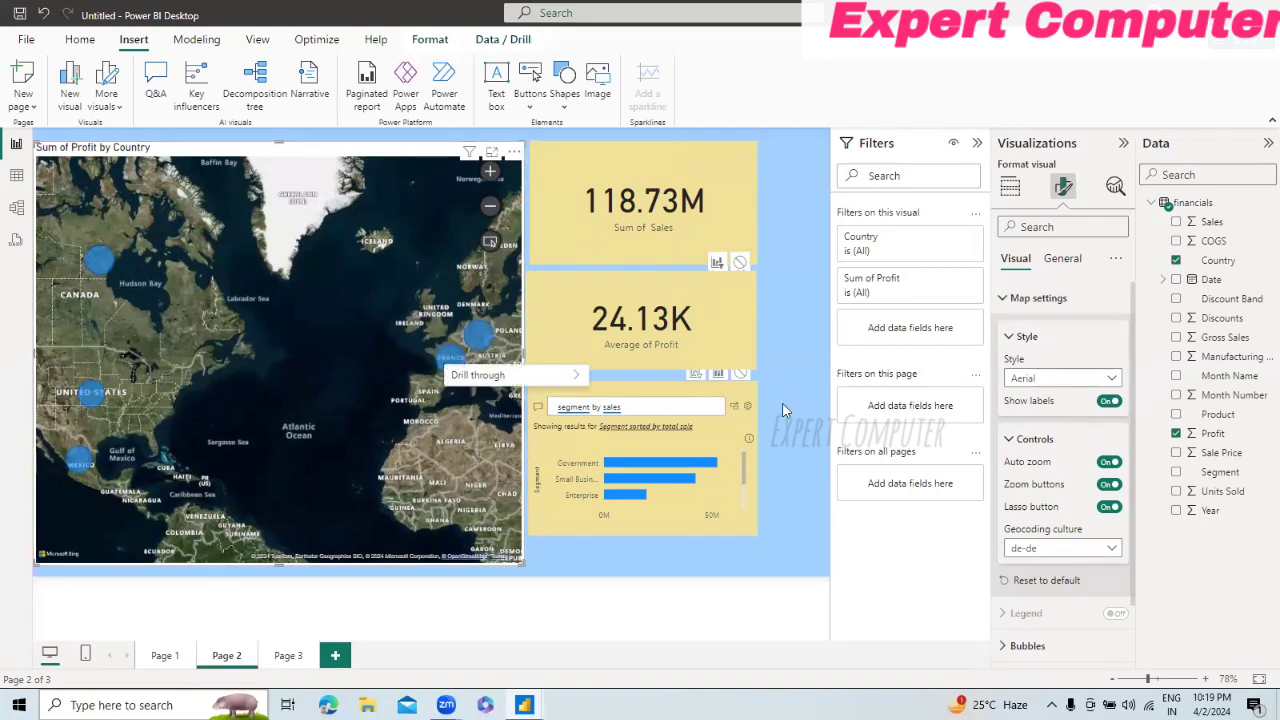
click(1108, 553)
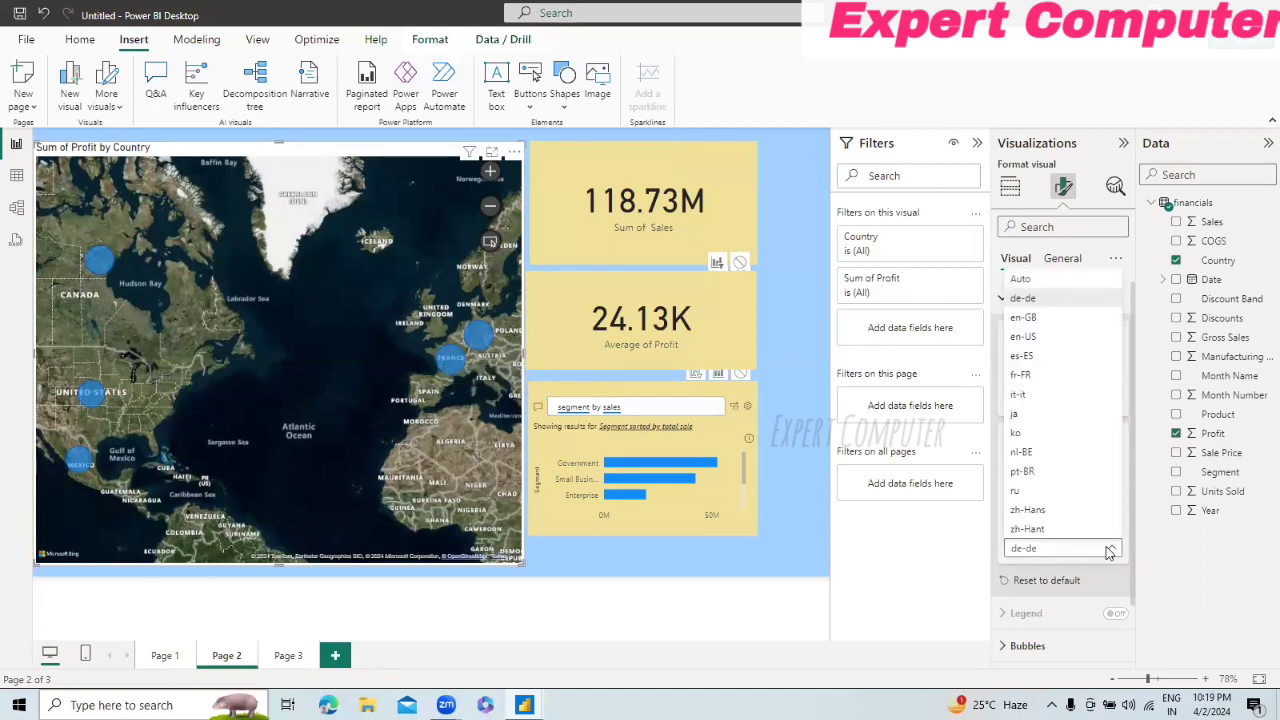
click(1058, 363)
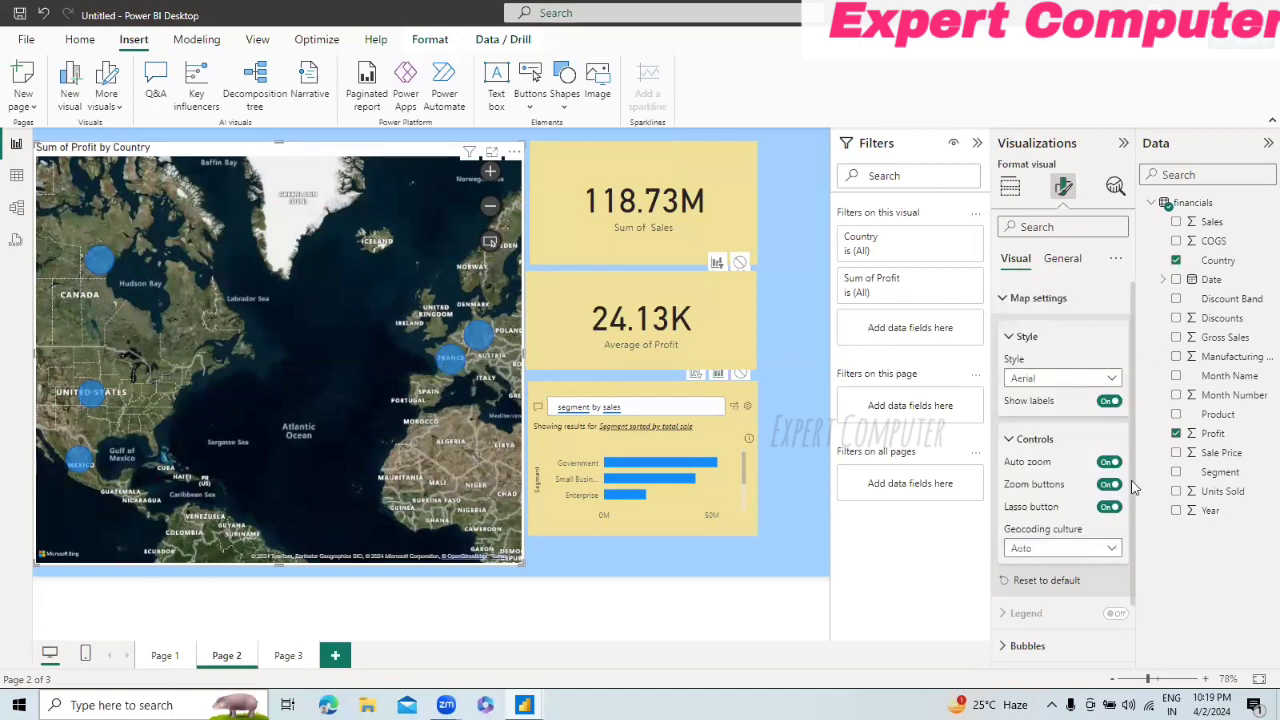
Step: Try the Magnitude and Data range options for the map bubbles' range scaling, and return it to Auto
scroll(1133, 421, down, 1)
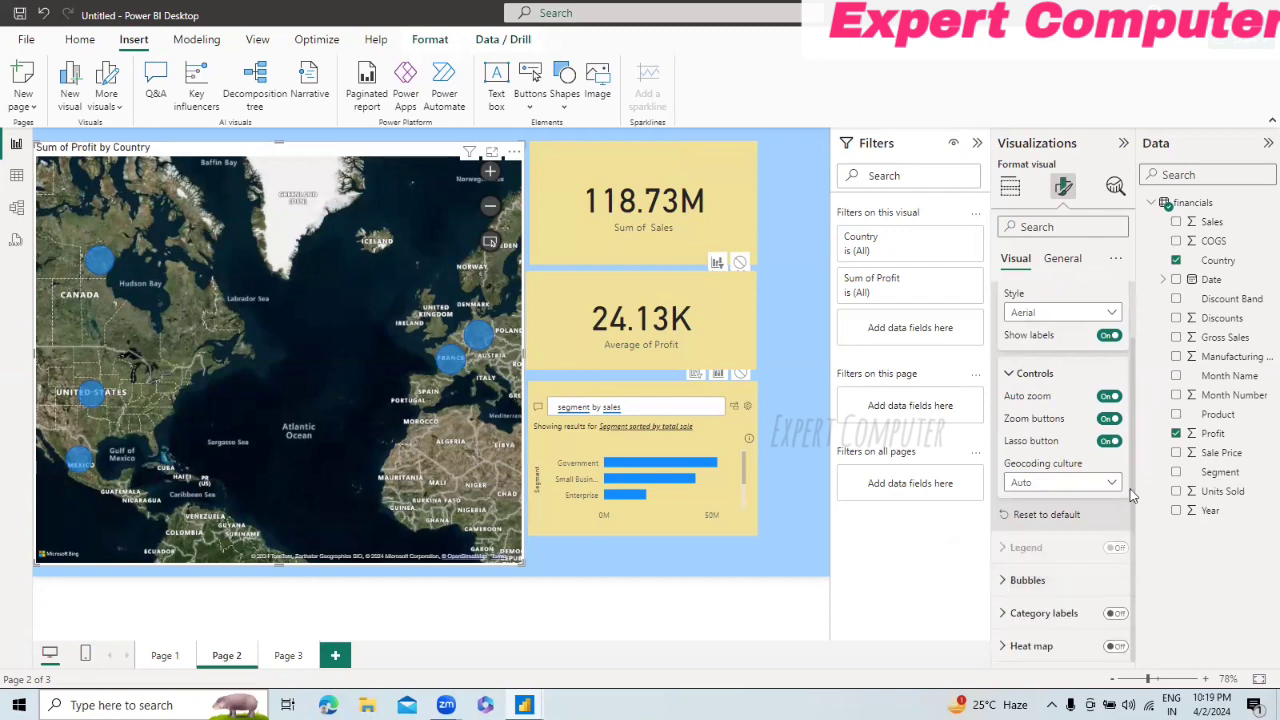
click(1003, 582)
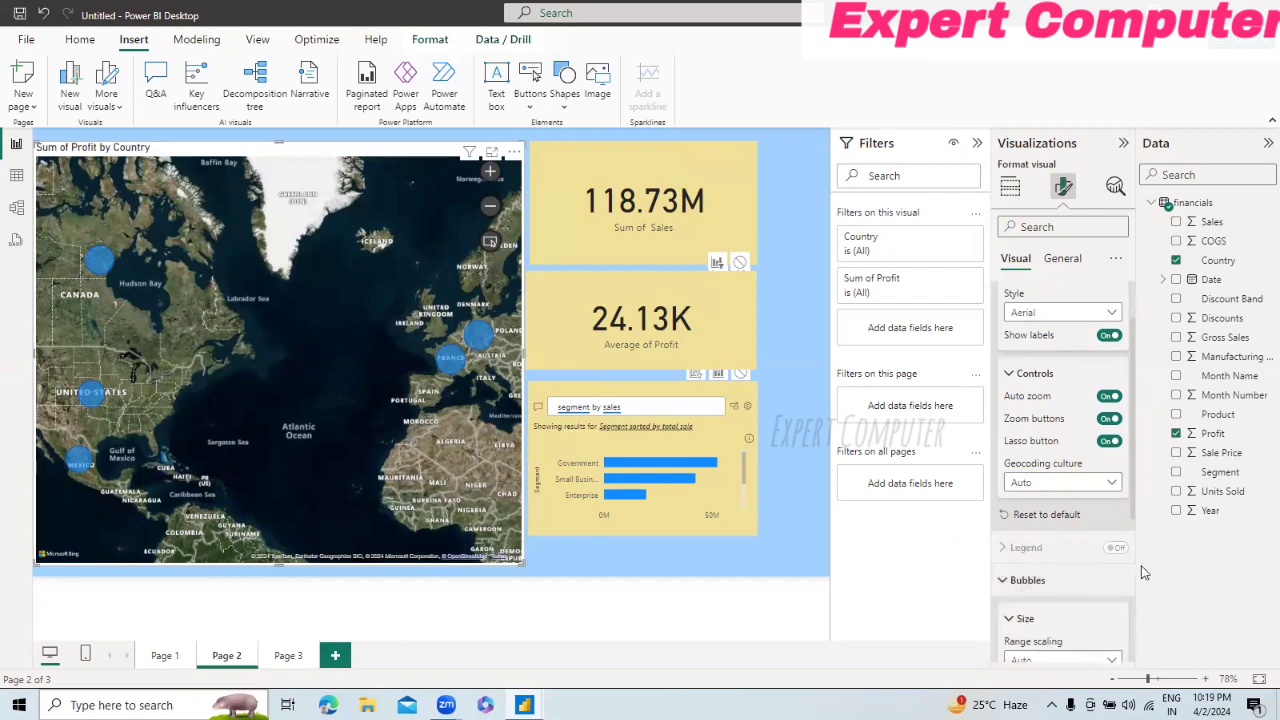
drag(1133, 508, 1153, 653)
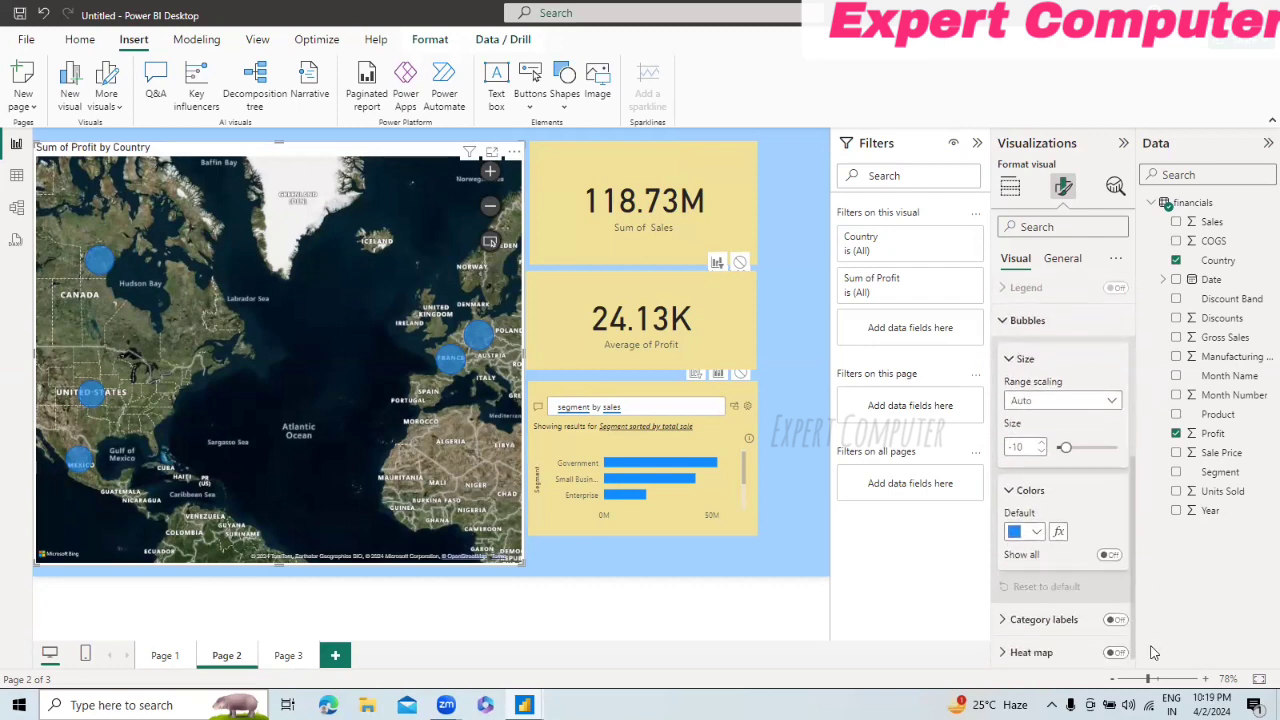
click(1108, 403)
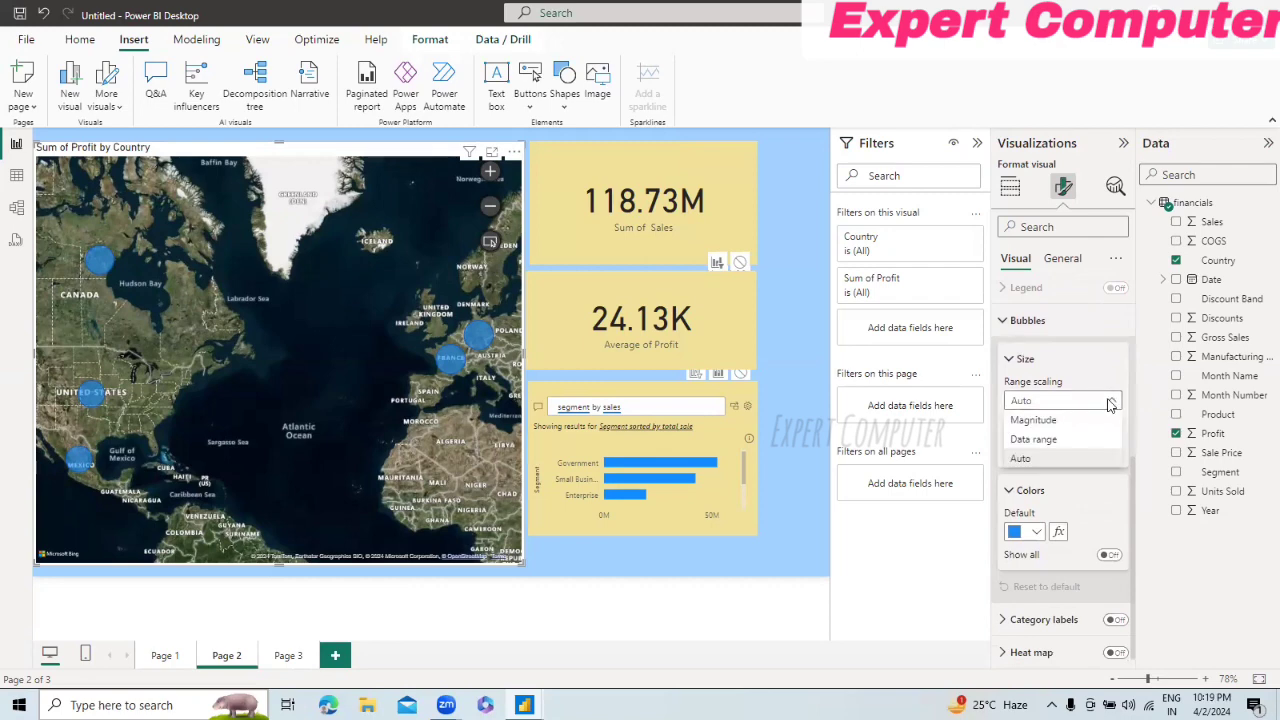
click(1076, 423)
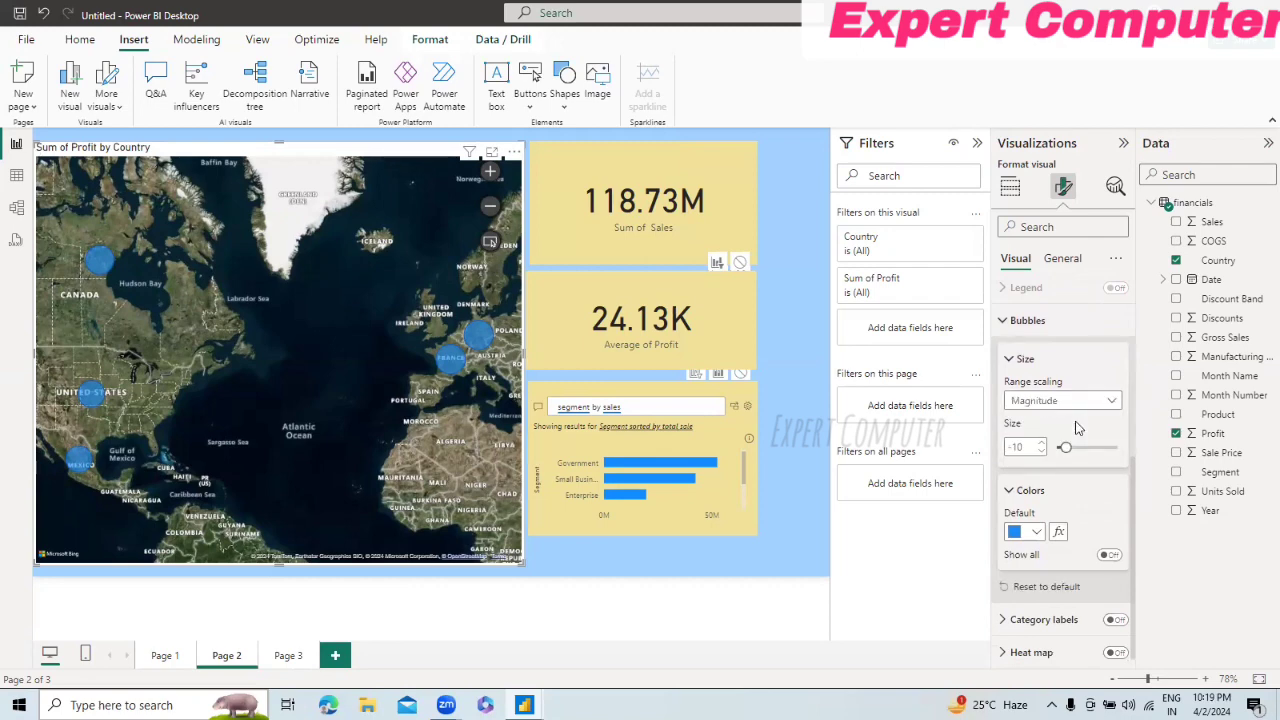
click(1095, 404)
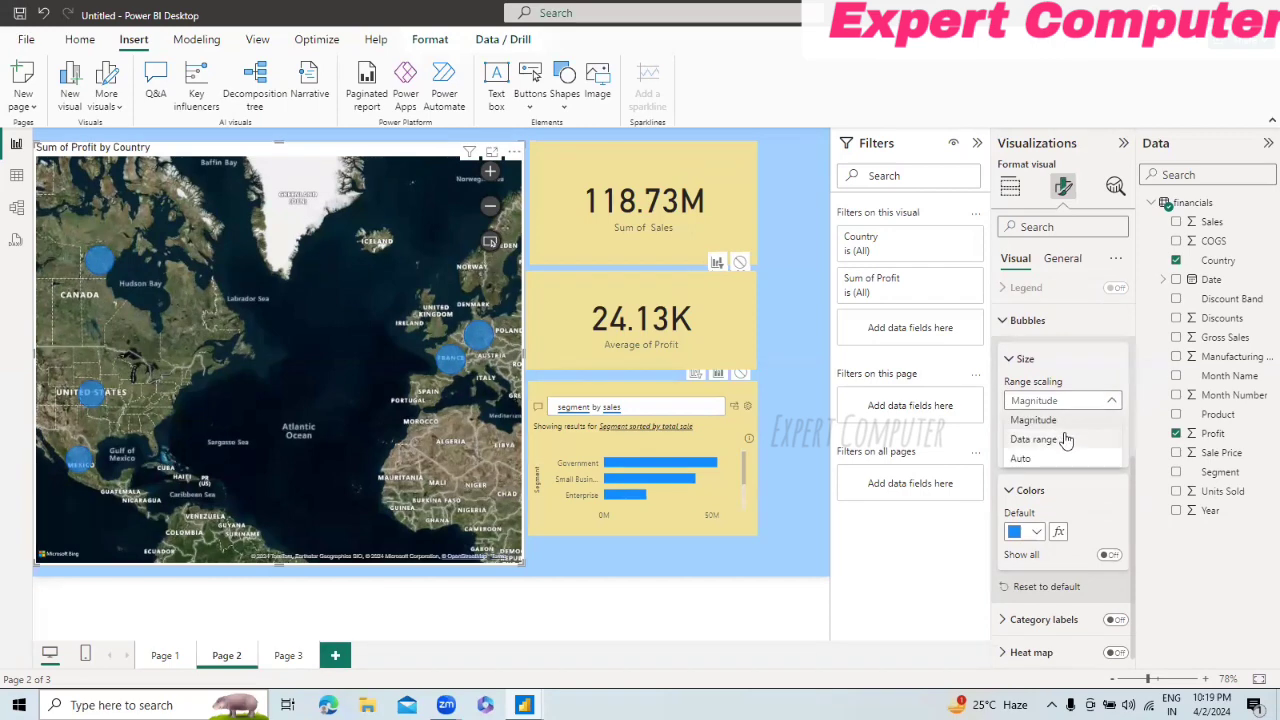
click(1064, 443)
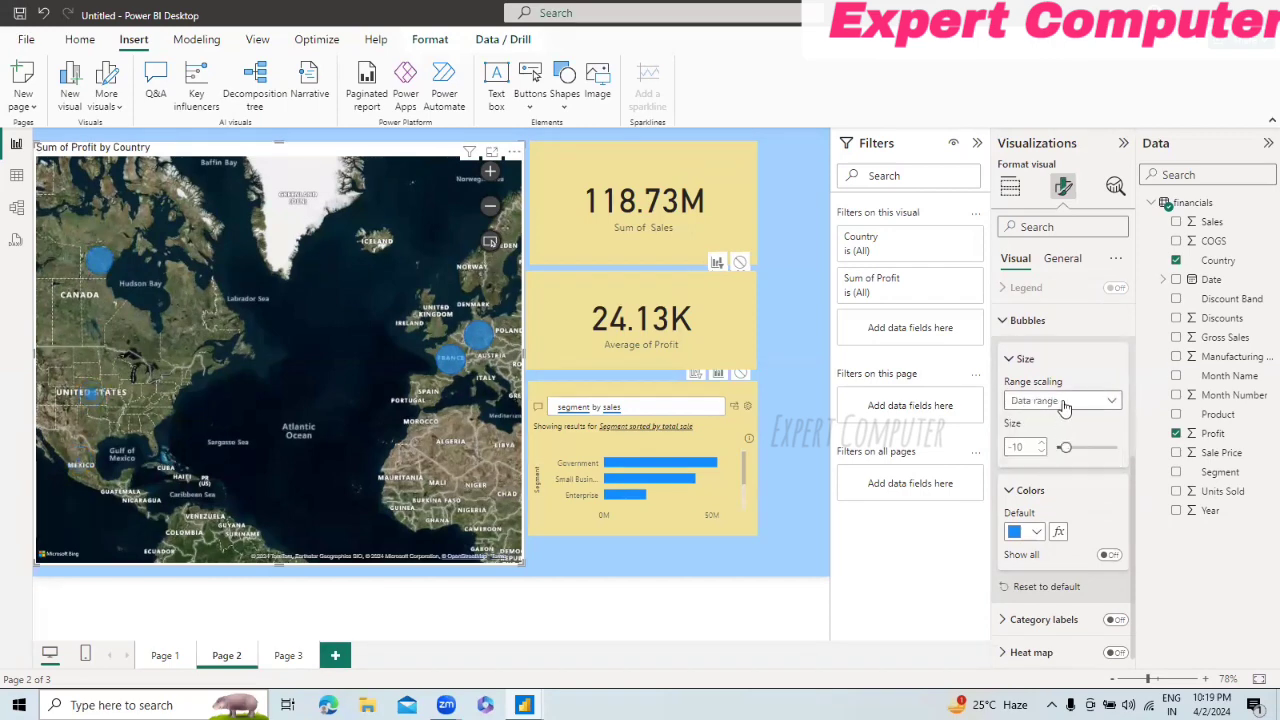
click(1064, 404)
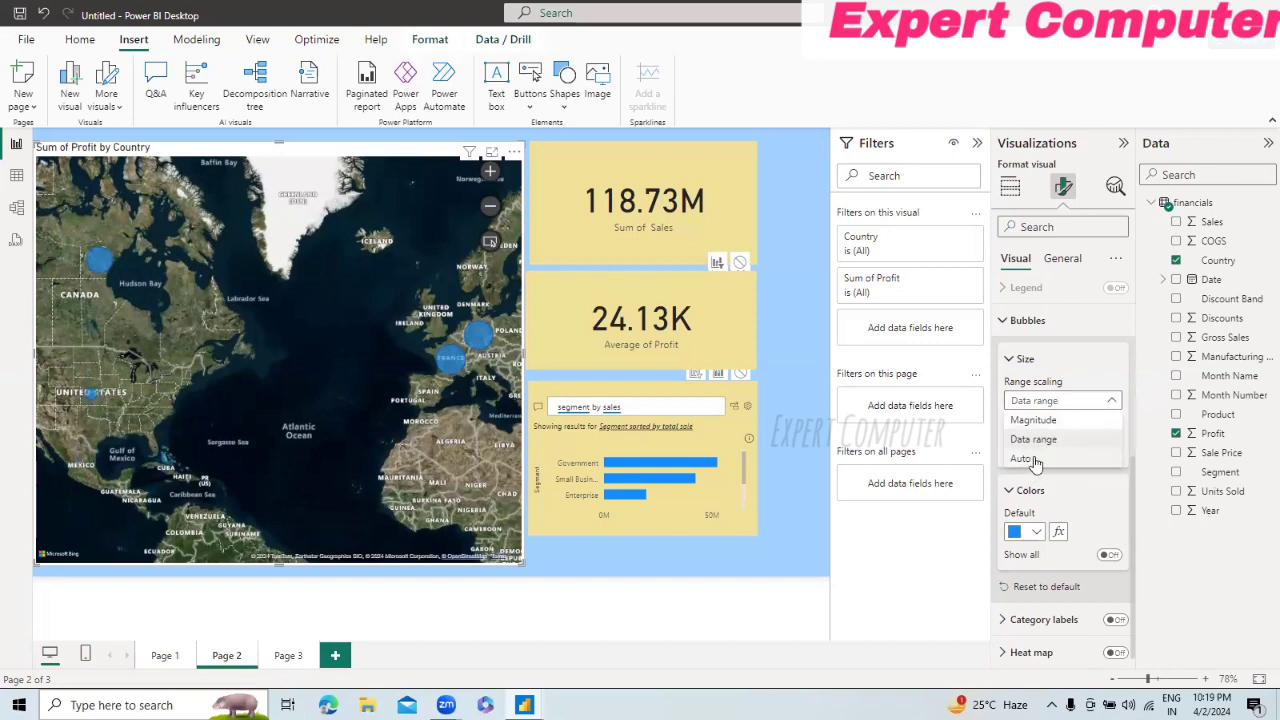
click(1036, 460)
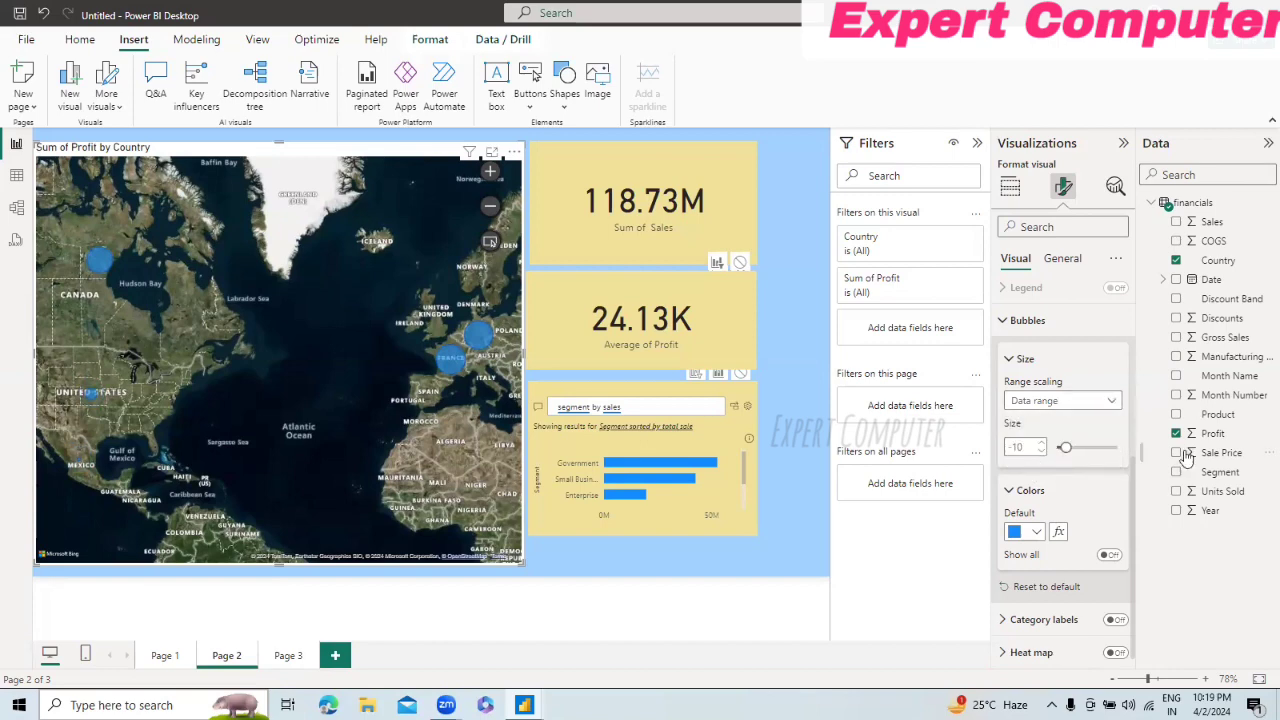
Step: Set the size of the map's bubbles to -7 and look at their default color choices
click(1078, 447)
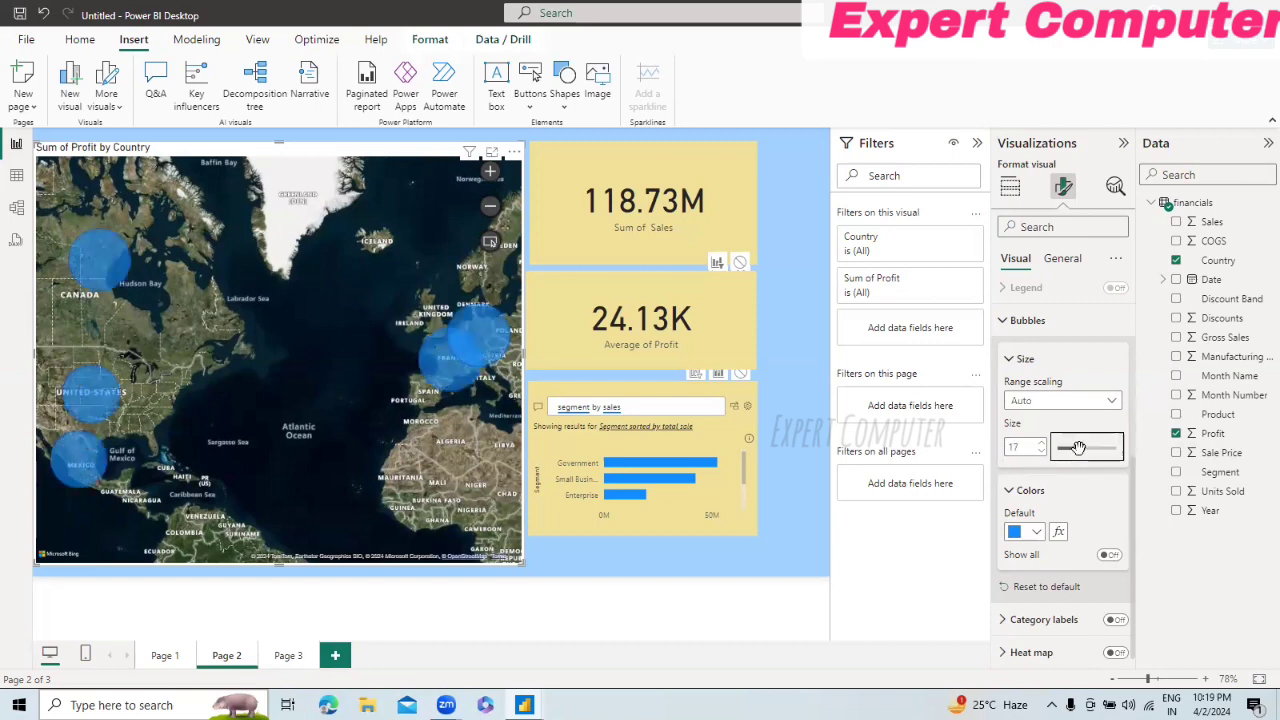
drag(1070, 452, 1066, 448)
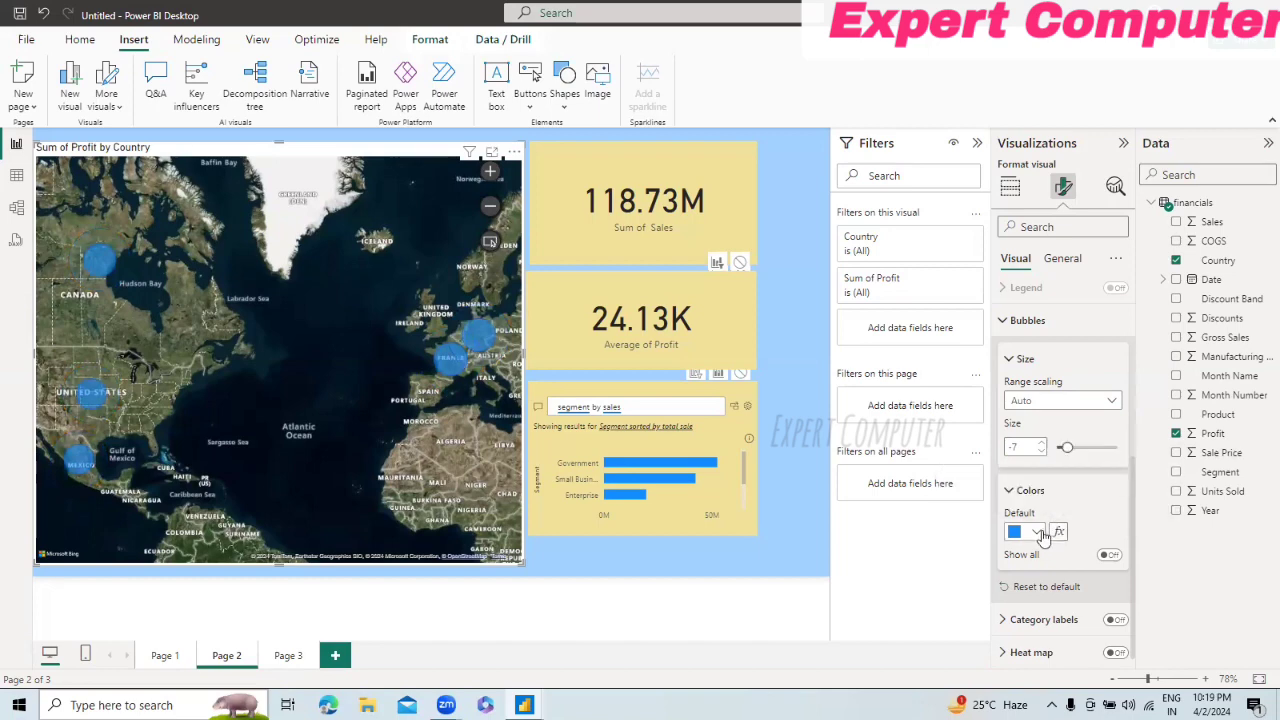
click(1040, 533)
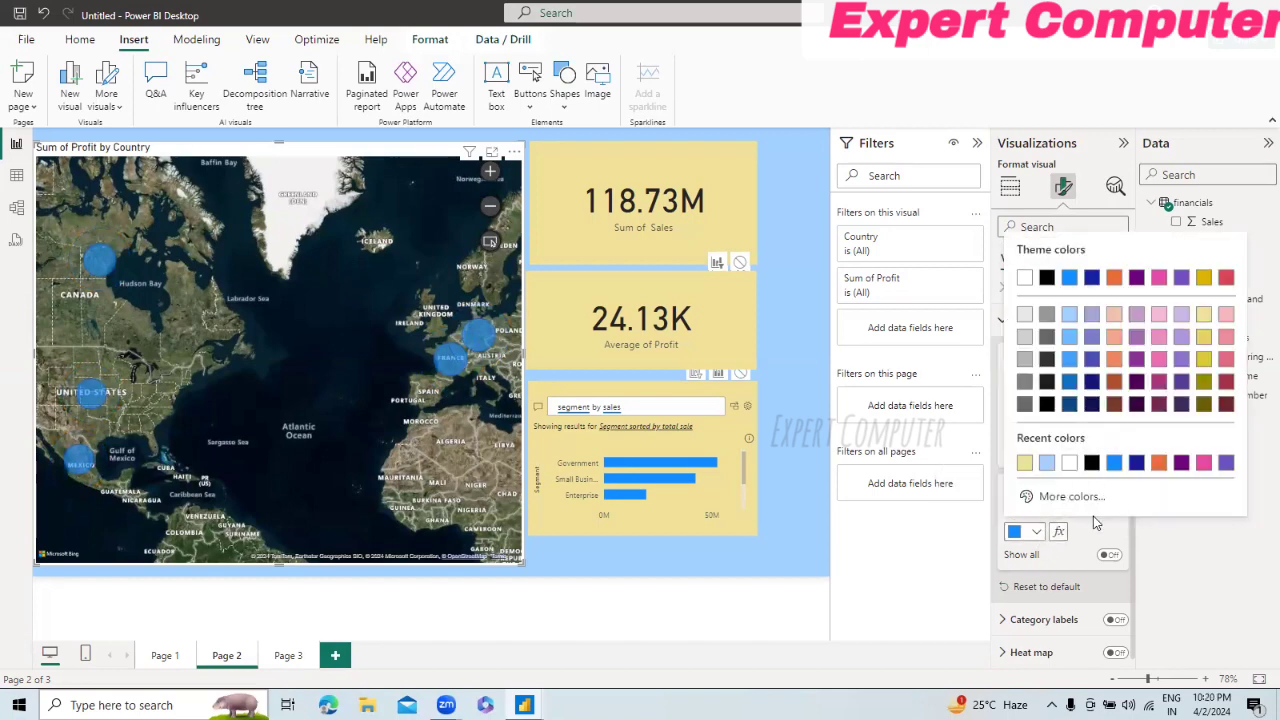
click(1090, 537)
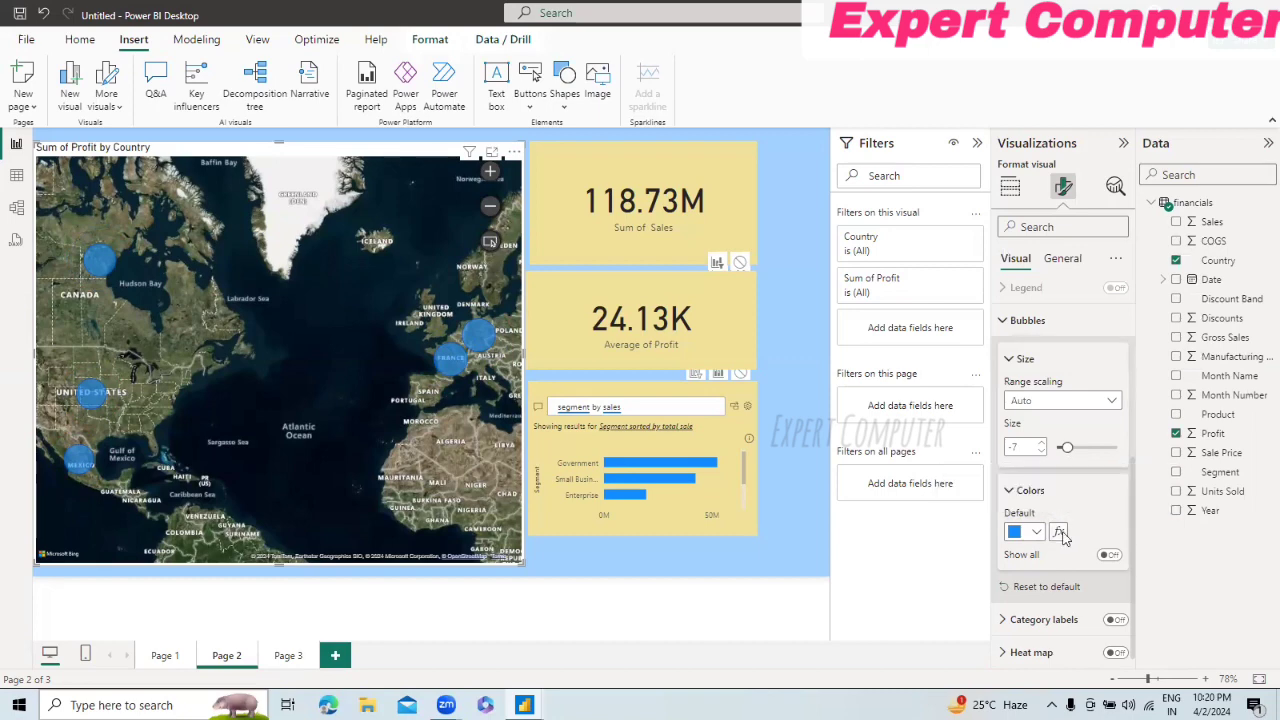
Step: Start rule-based conditional formatting for the bubbles' default color, based on the Sales field summarized as Average
click(1060, 533)
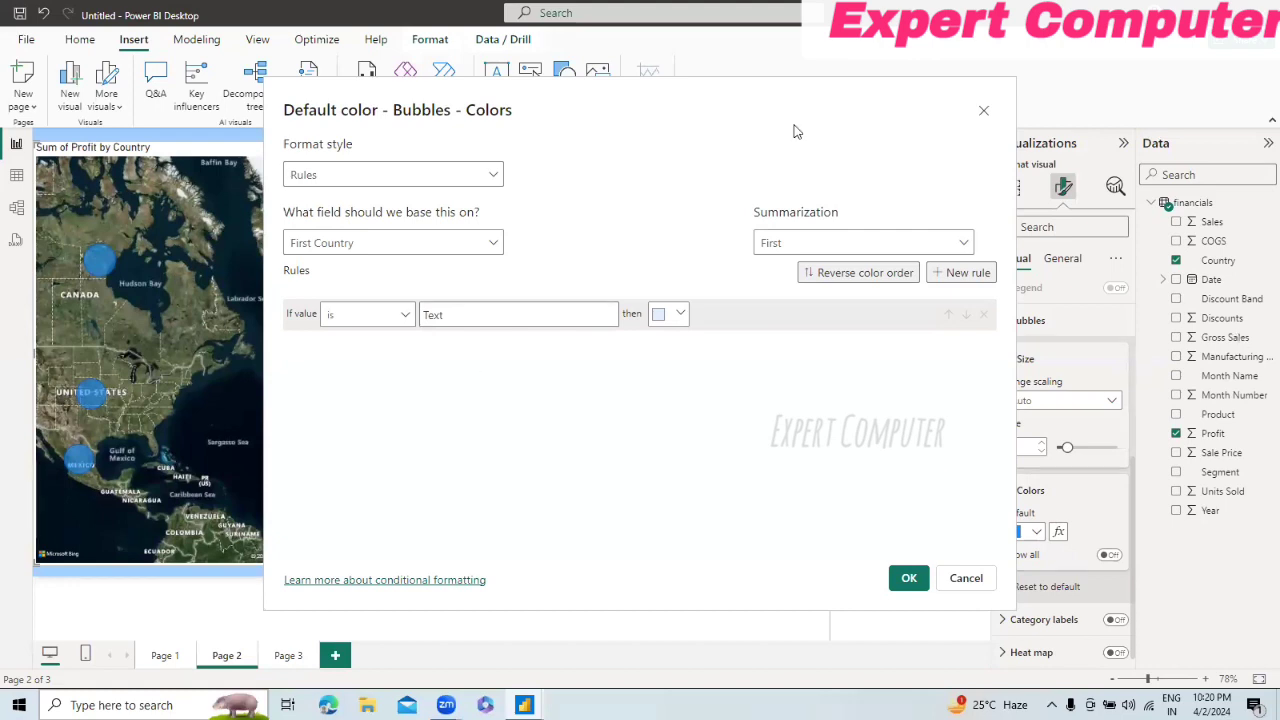
click(500, 252)
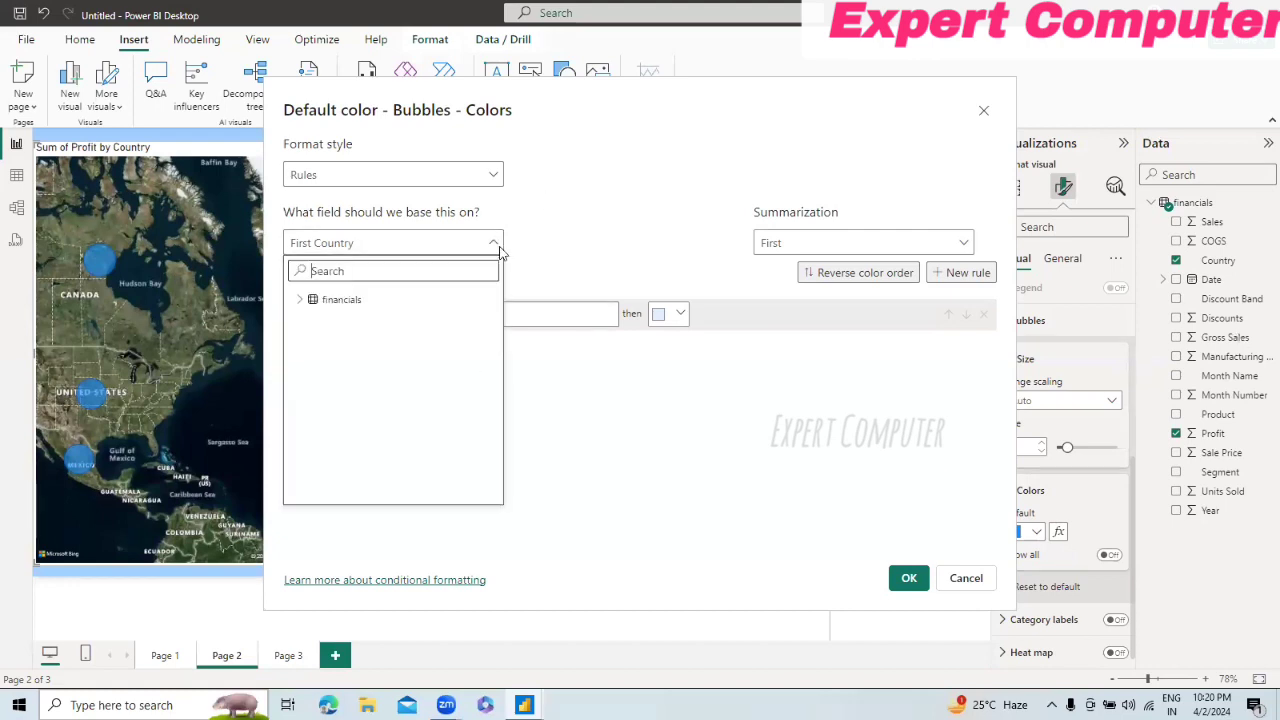
click(301, 299)
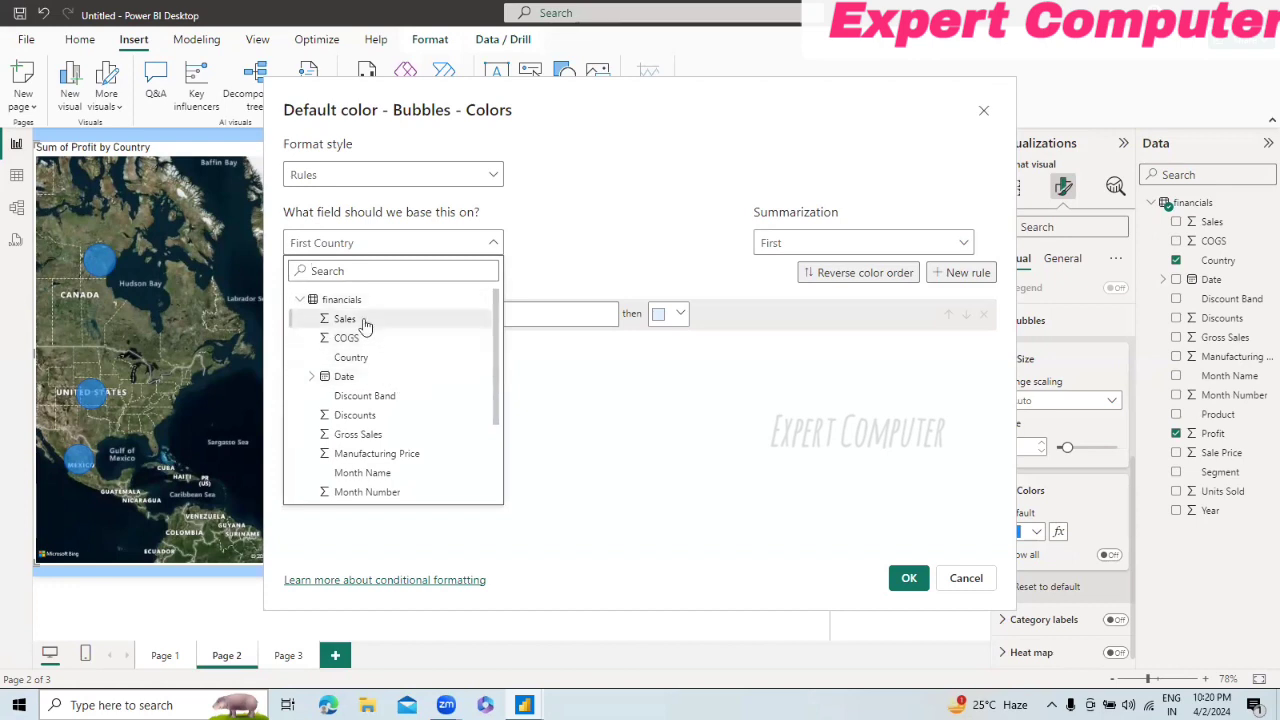
click(345, 318)
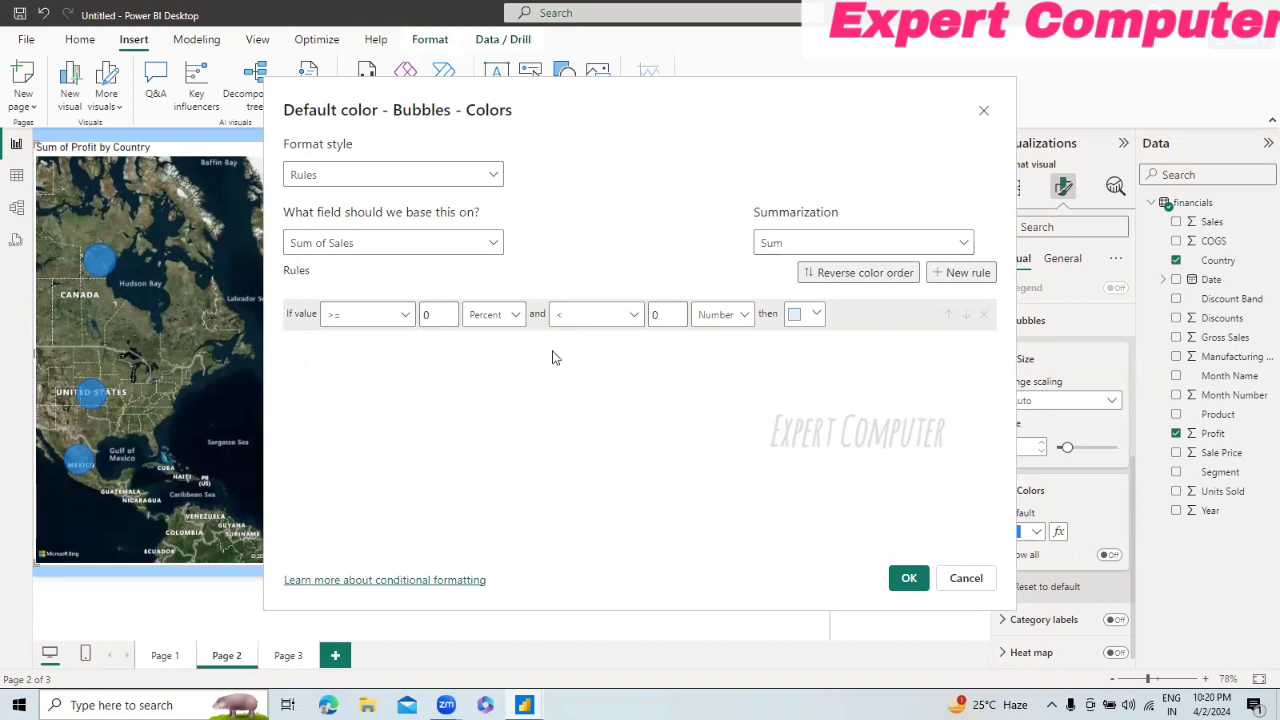
click(965, 249)
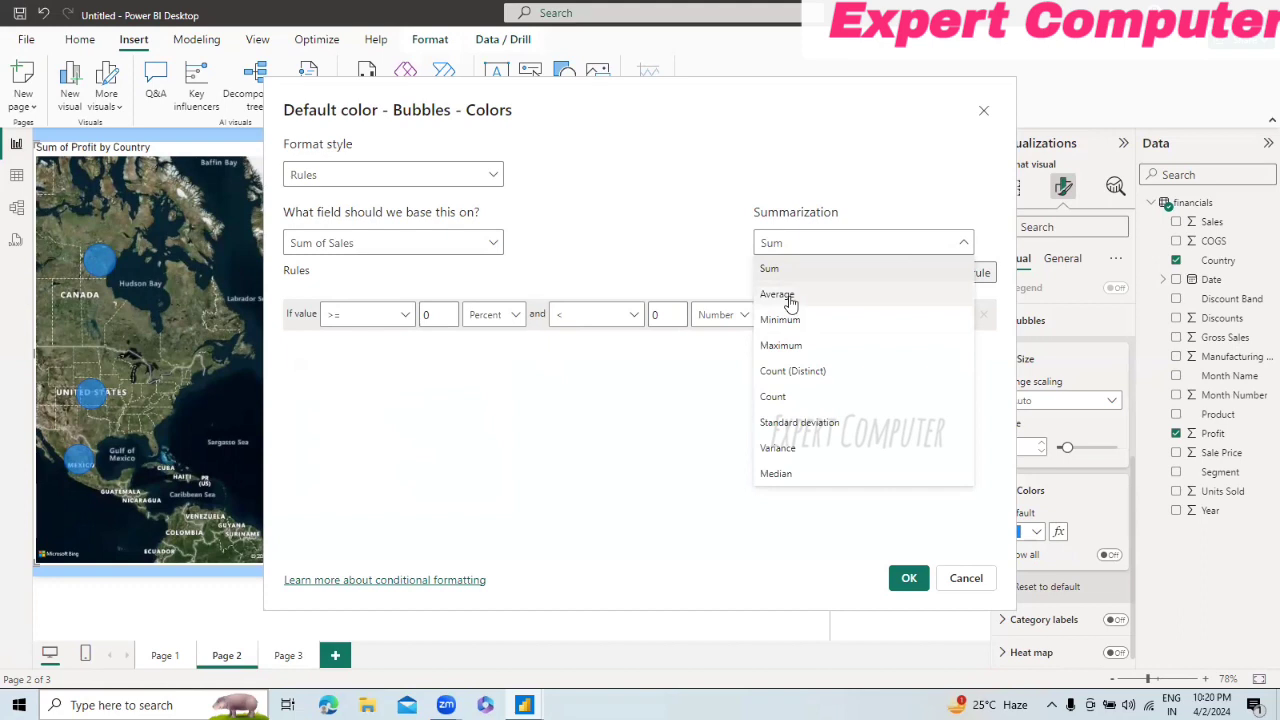
click(778, 295)
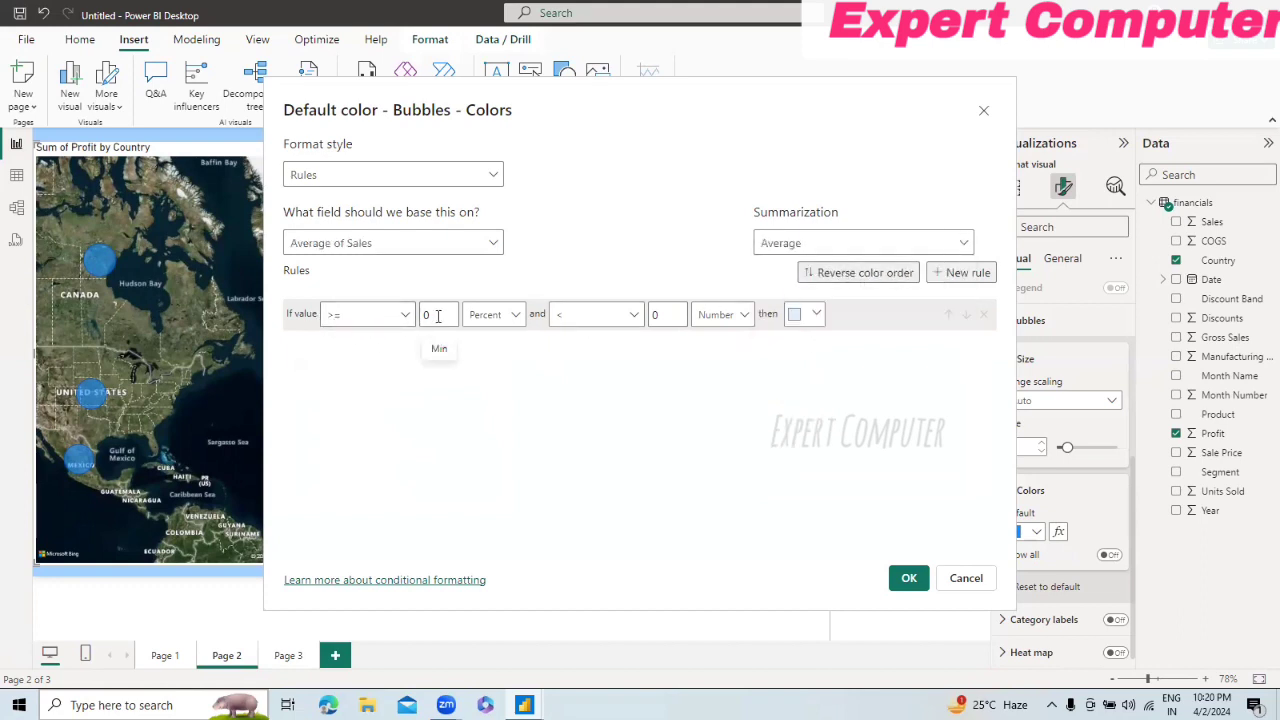
Step: Apply a rule coloring the bubbles light red (#efb5b9) where average Sales is at least 10 percent and below the number 90
key(BackSpace)
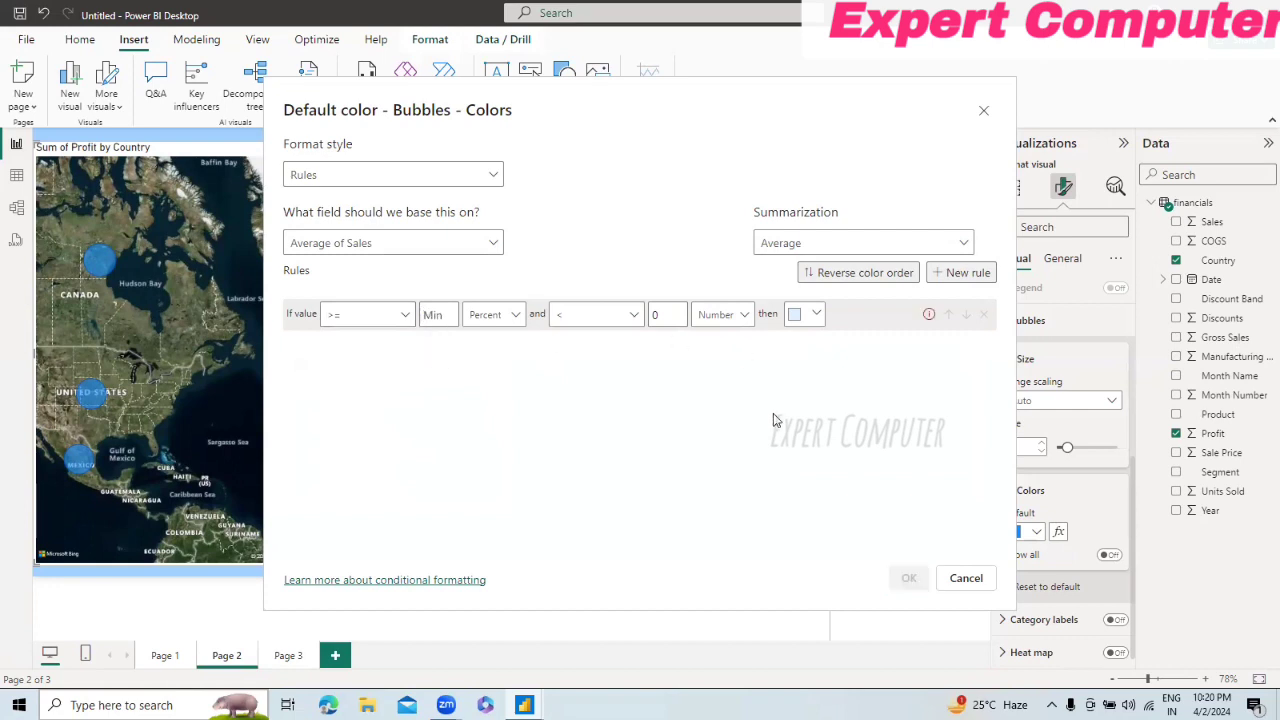
text(10)
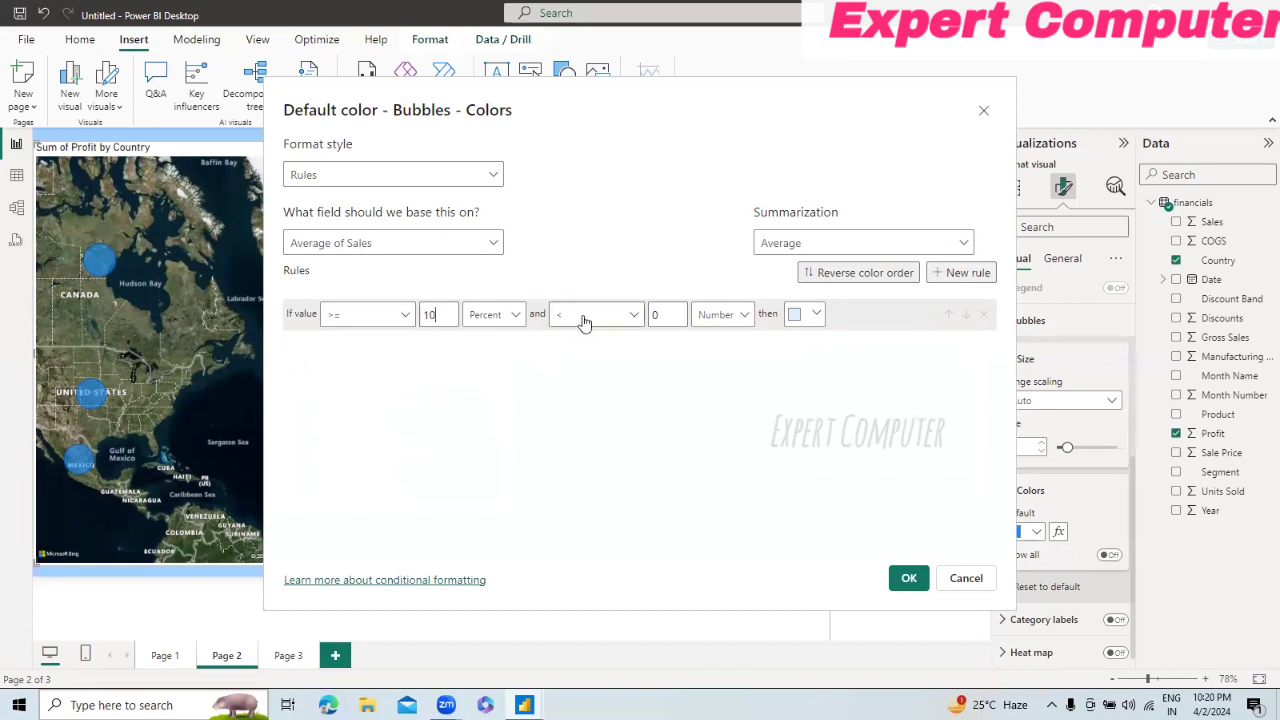
click(670, 316)
key(BackSpace)
click(743, 318)
click(743, 318)
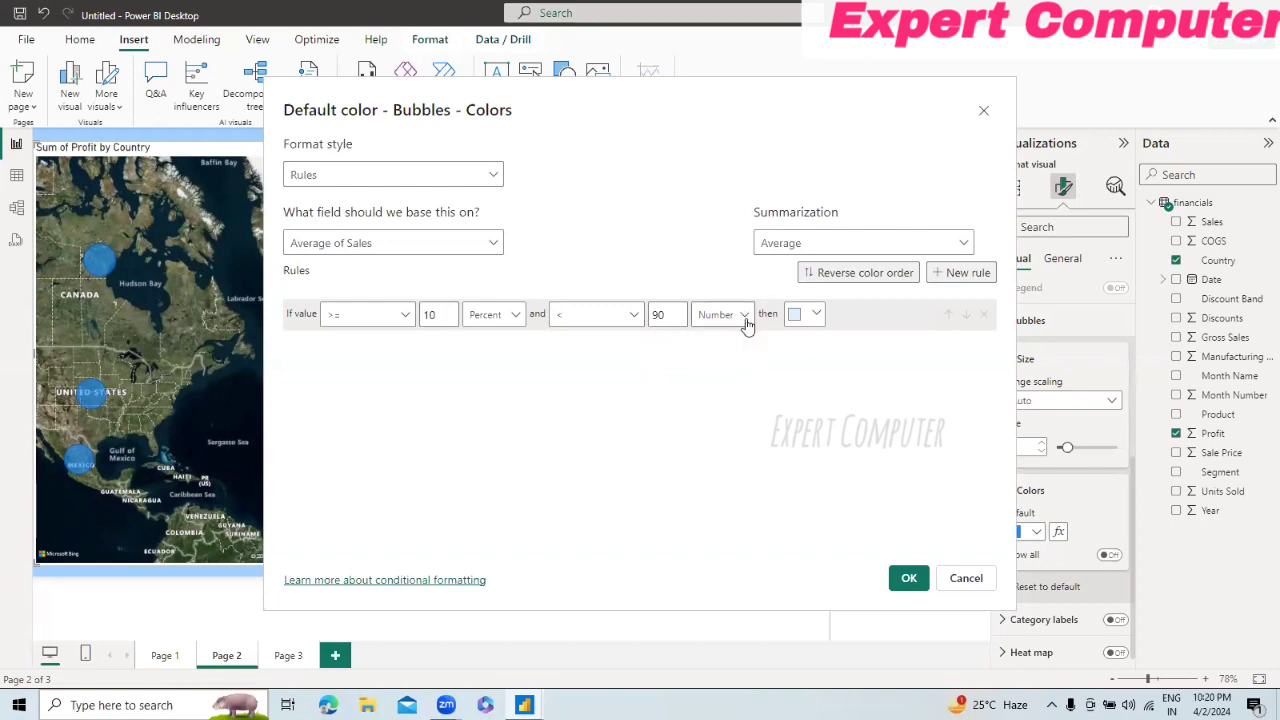
click(810, 318)
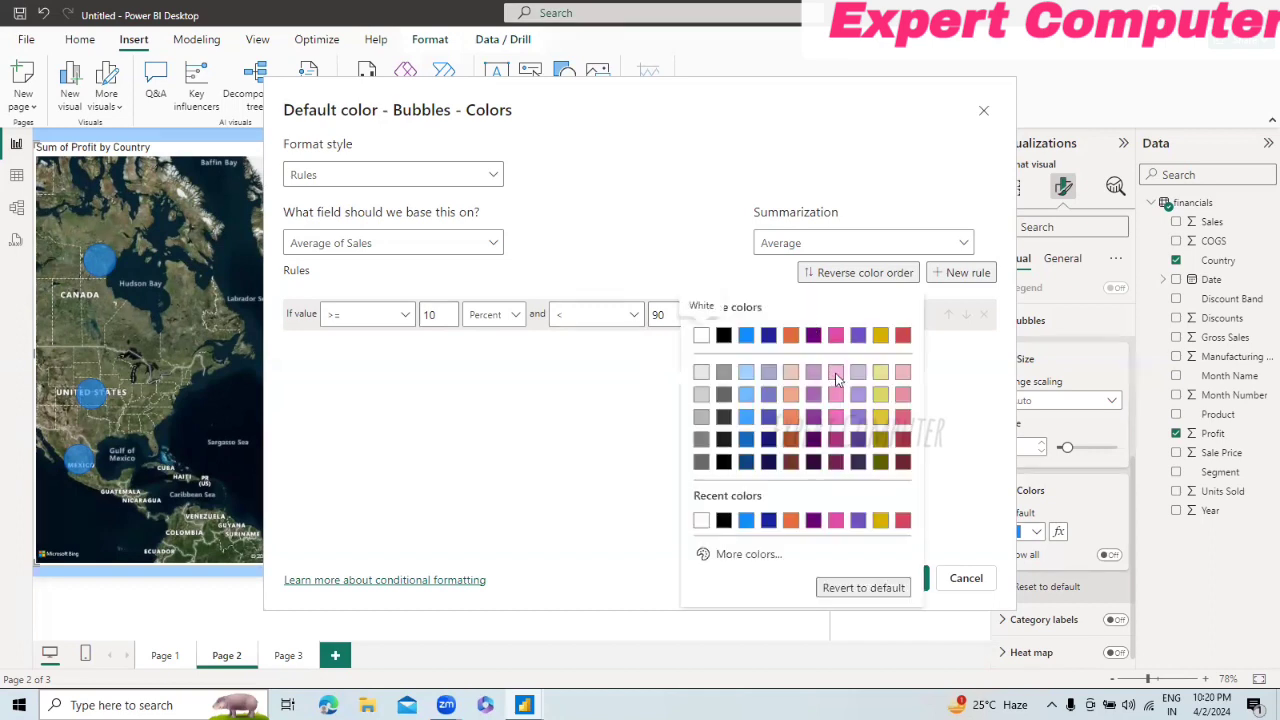
click(902, 374)
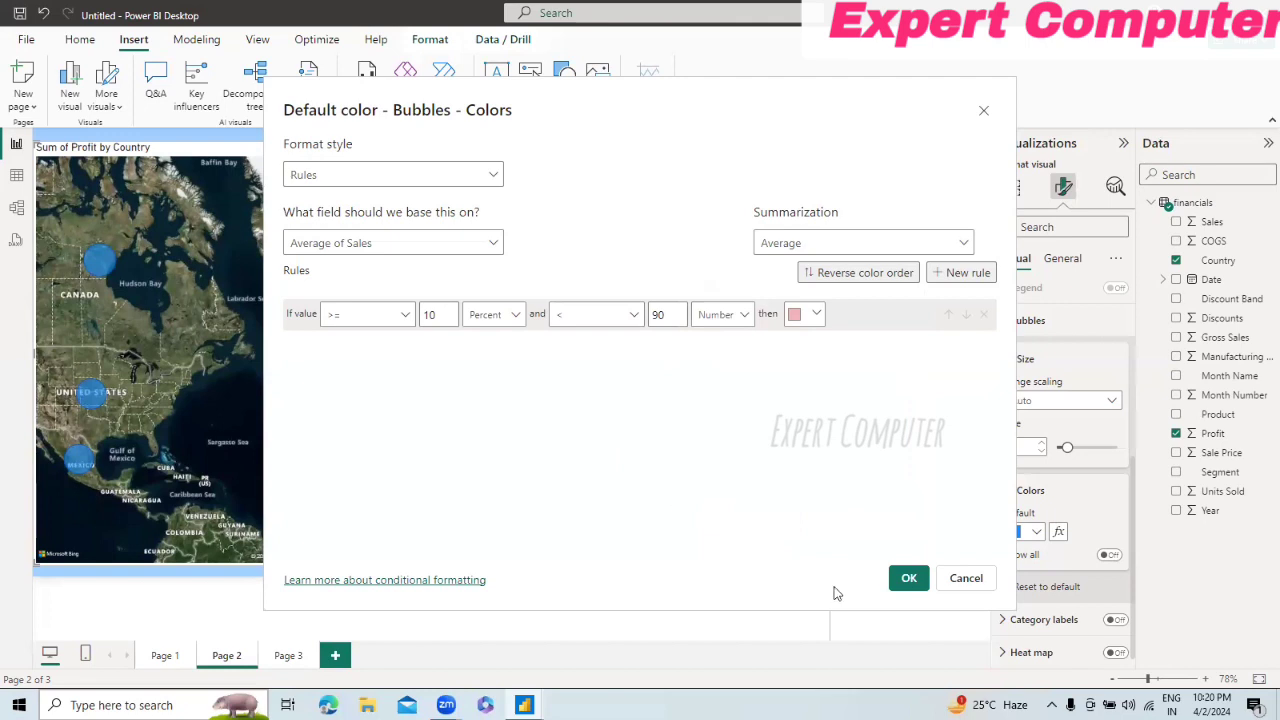
click(906, 580)
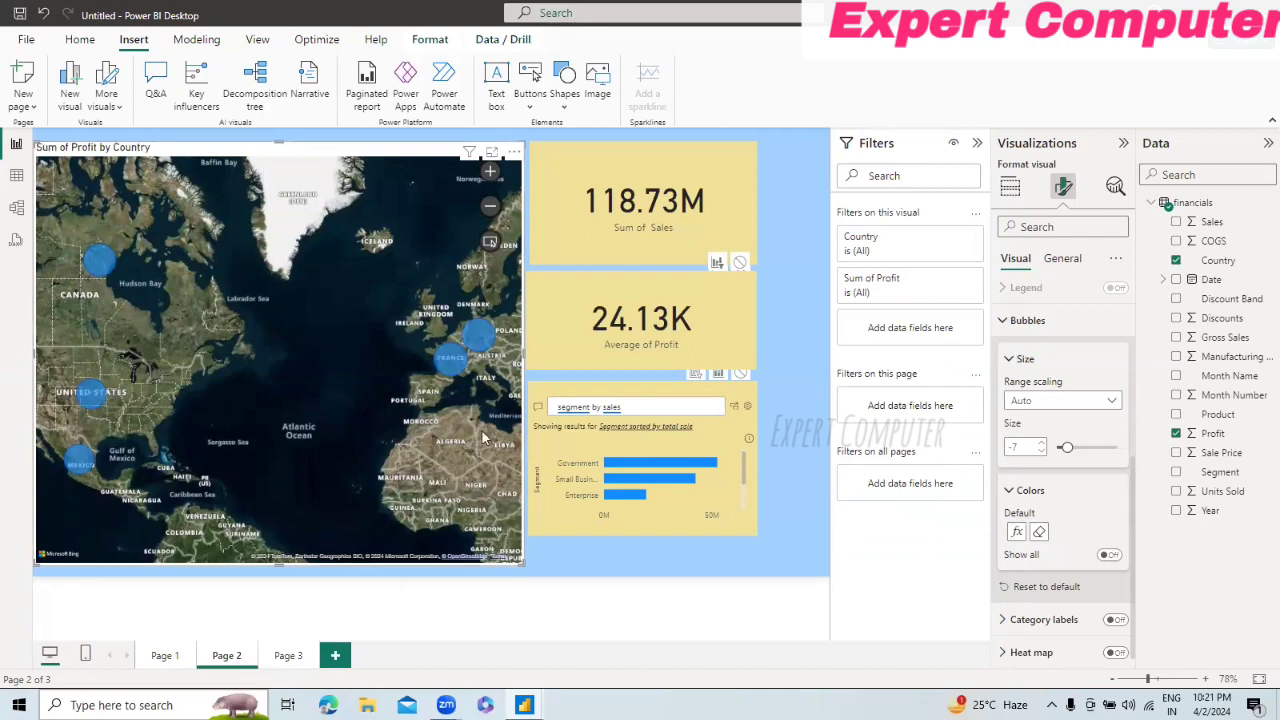
Step: Clear the bubbles' conditional color and start new rule-based formatting based on Sum of Sales
click(1040, 533)
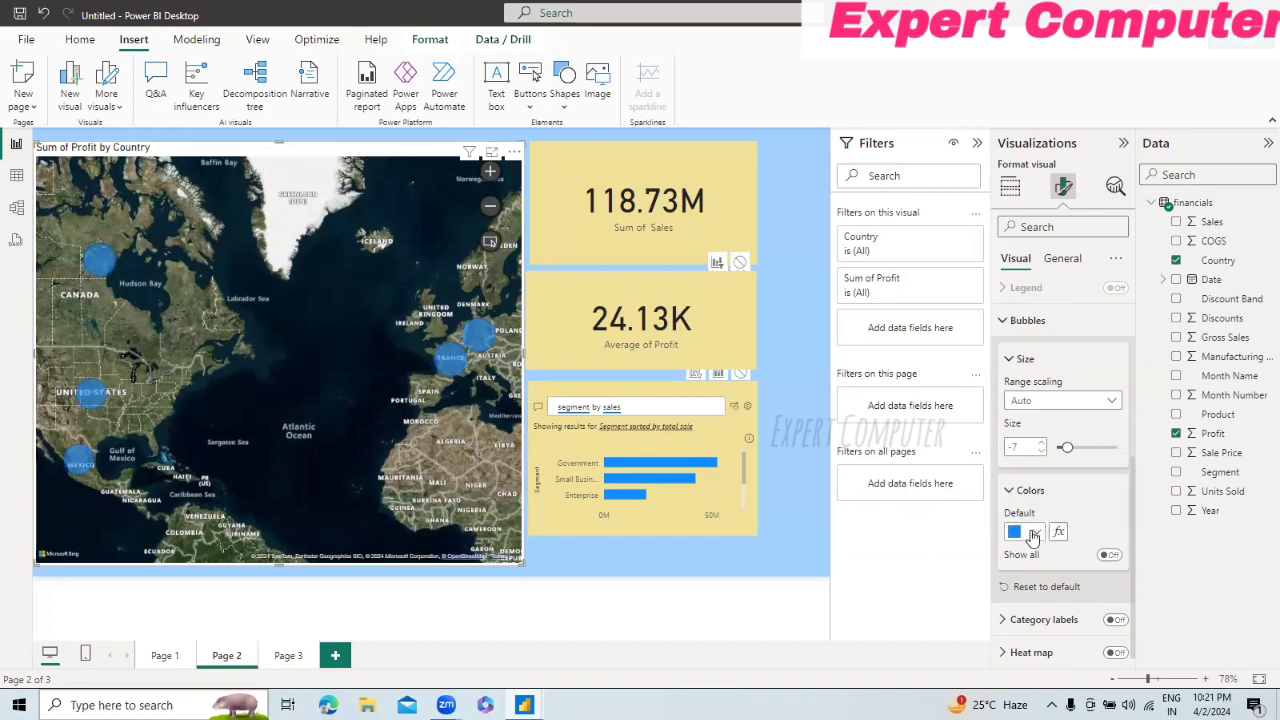
click(1034, 535)
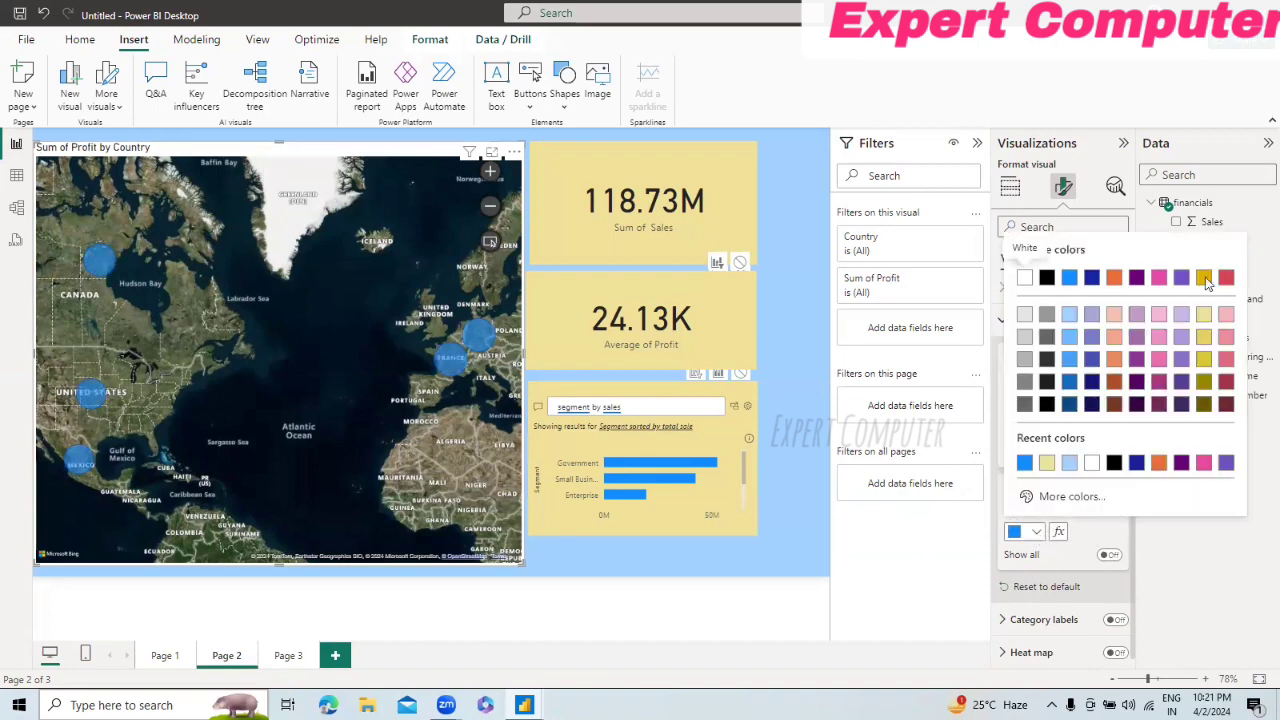
click(954, 558)
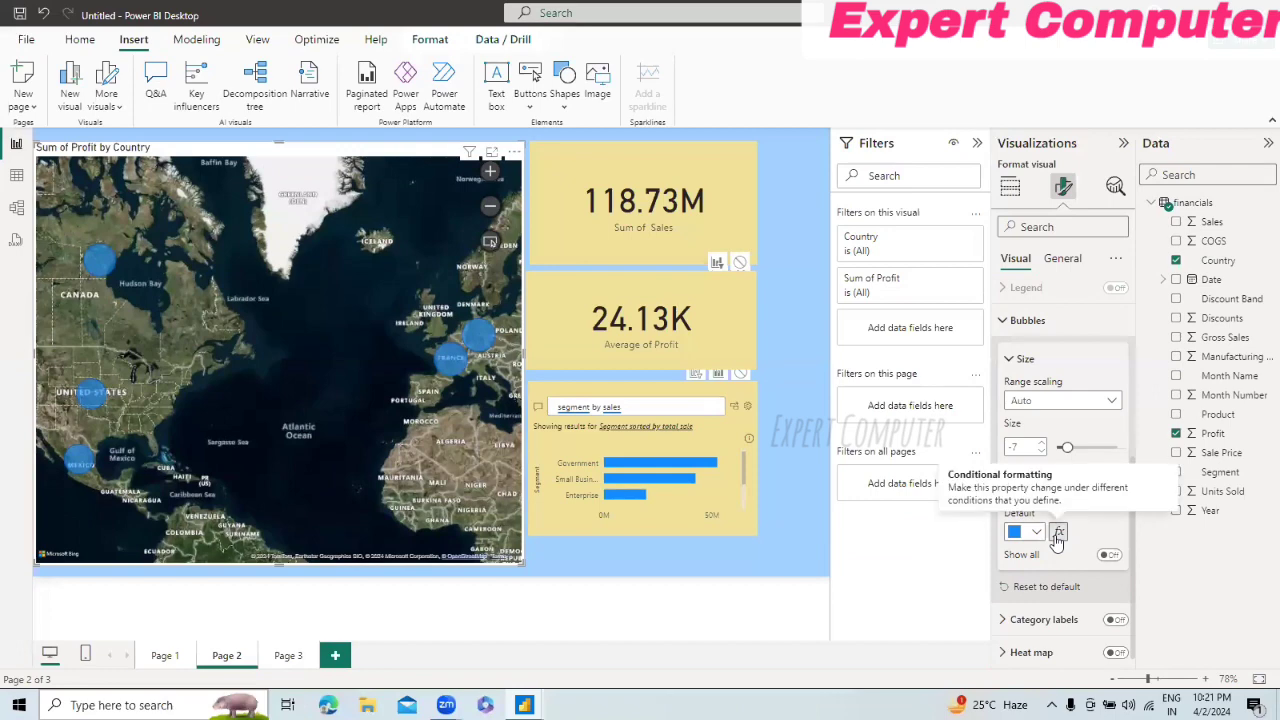
click(1059, 531)
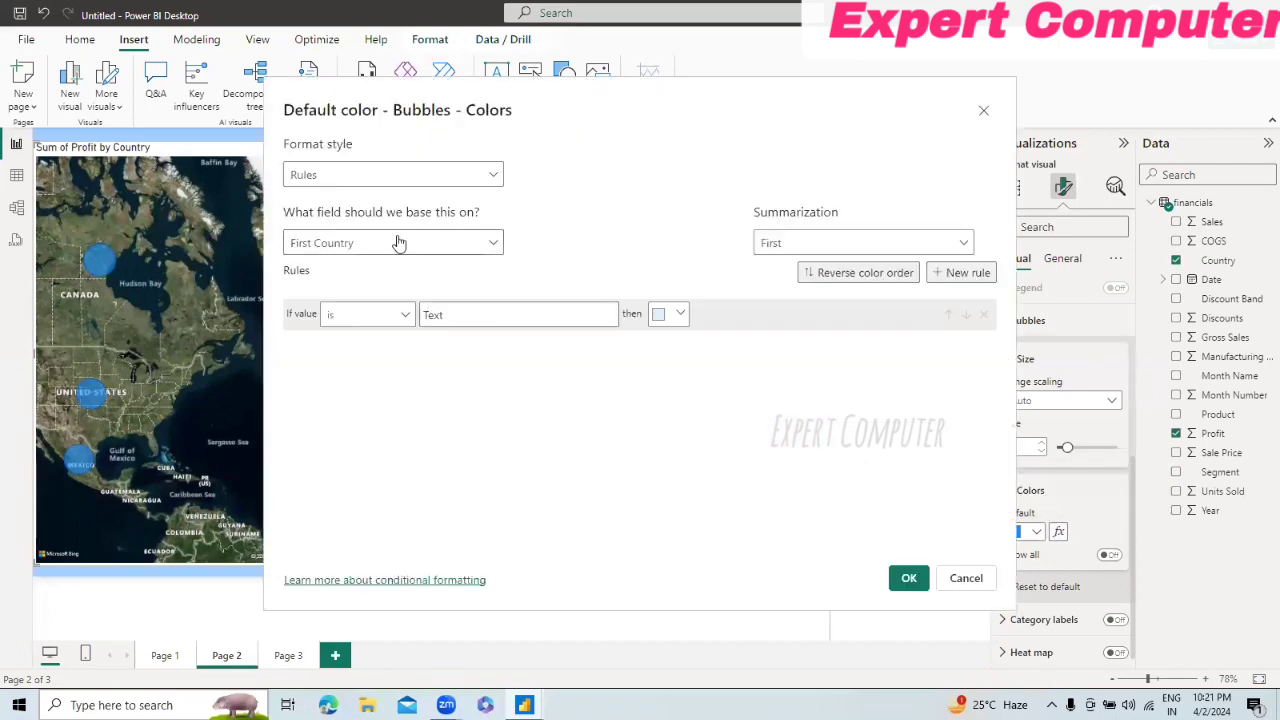
click(488, 253)
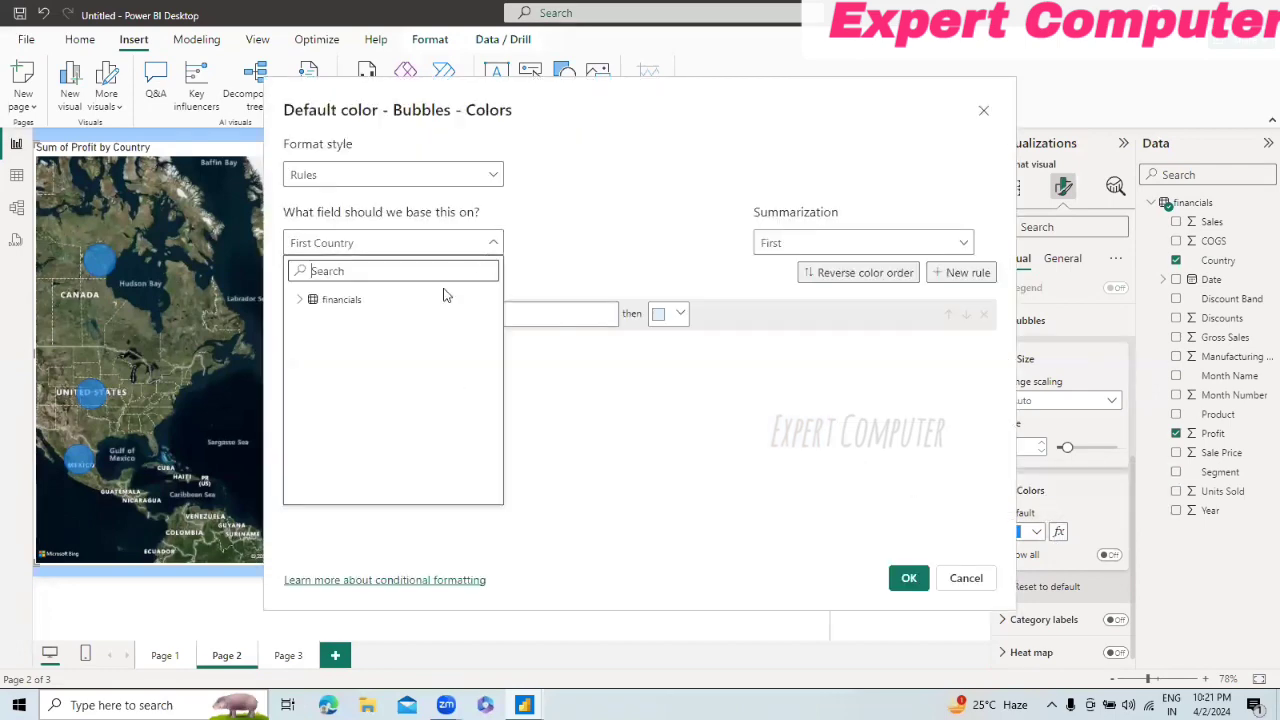
click(299, 299)
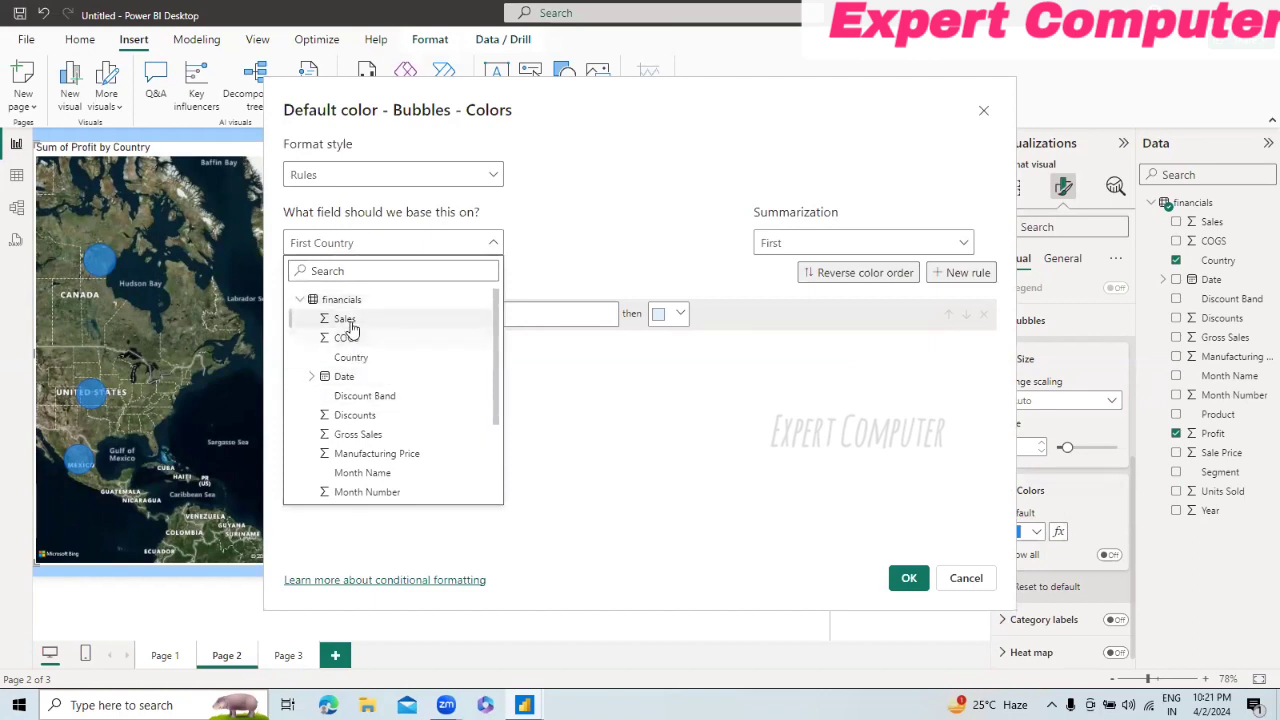
click(346, 319)
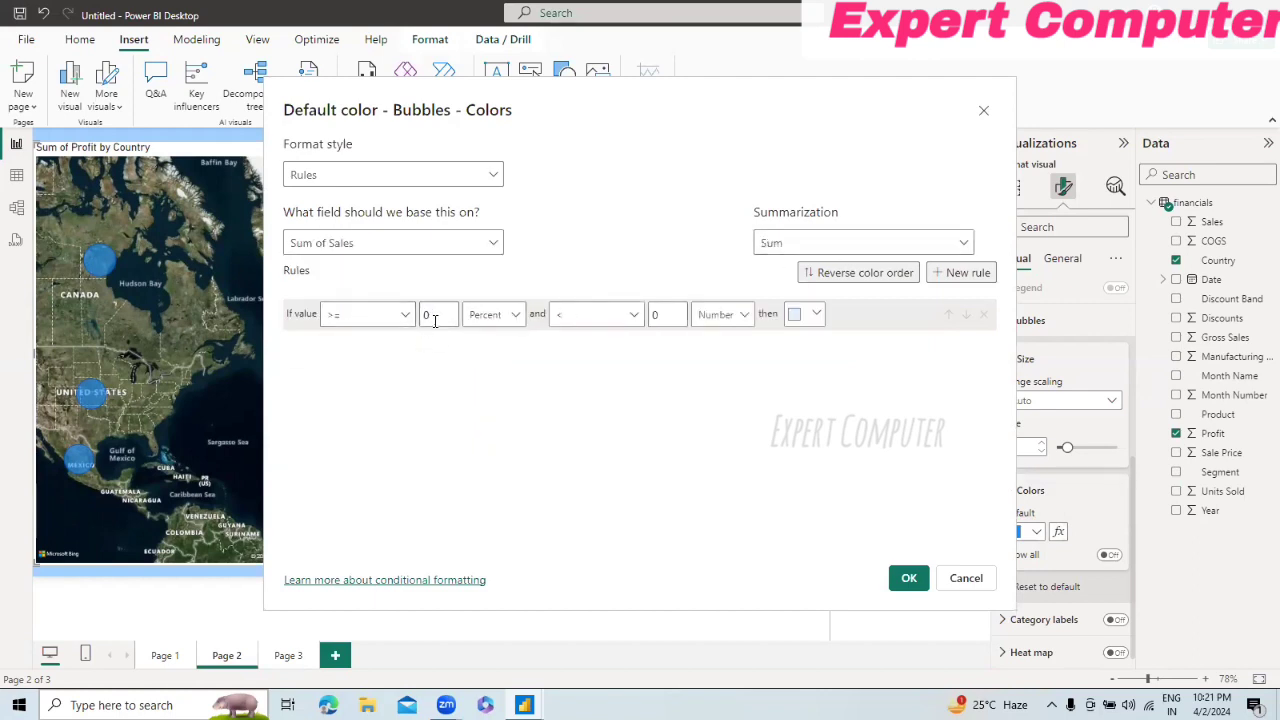
Step: Apply the Sum of Sales rule with both limits as numbers, a minimum of 5000 and a larger maximum, keeping the light blue color
click(516, 316)
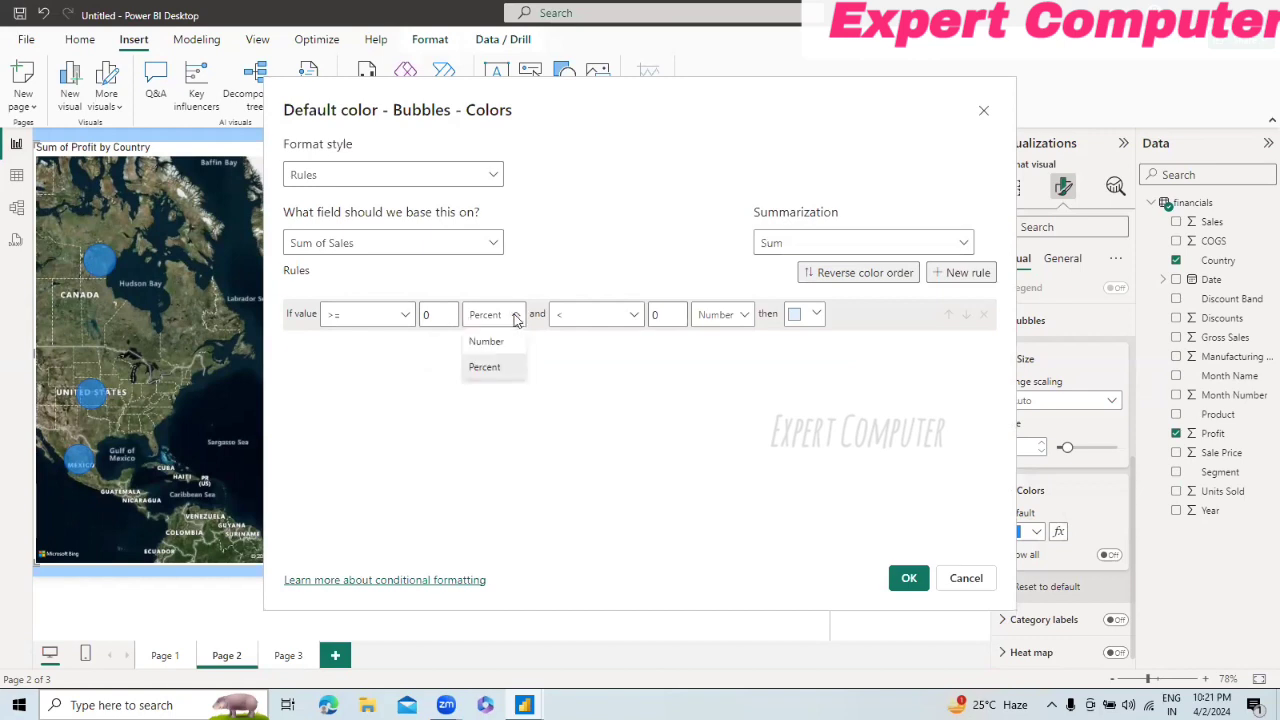
click(498, 342)
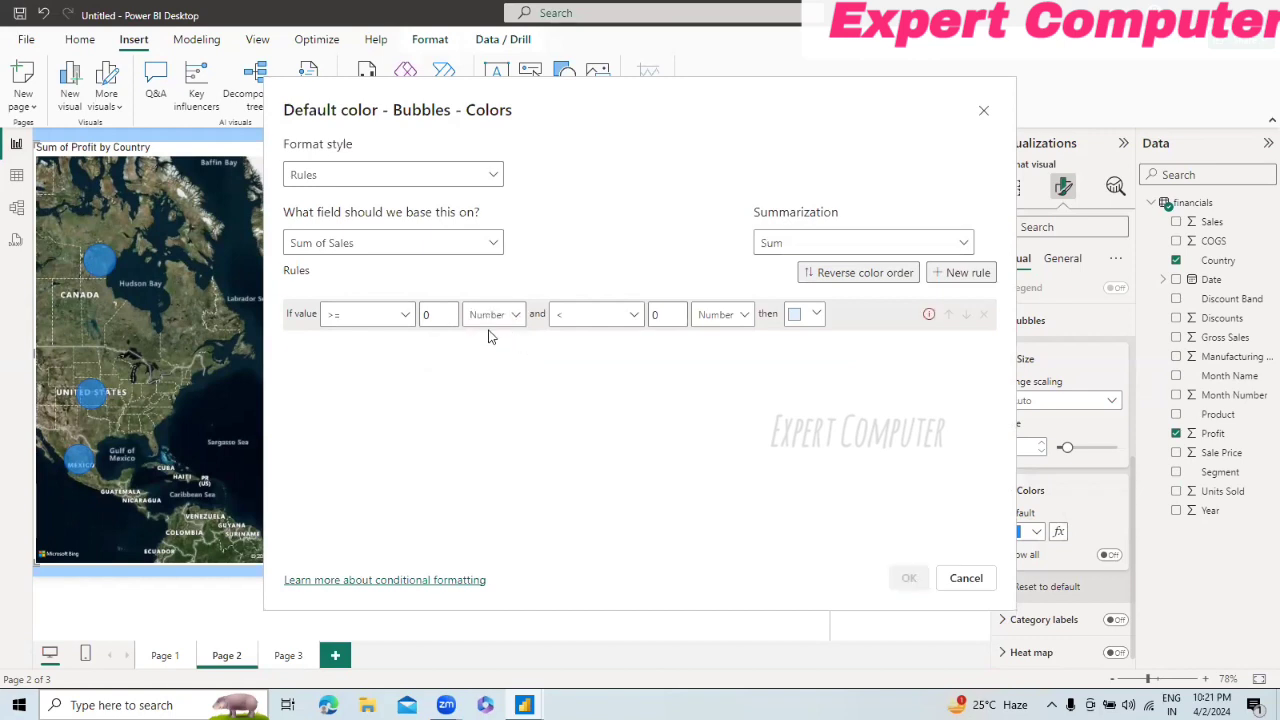
click(439, 316)
key(BackSpace)
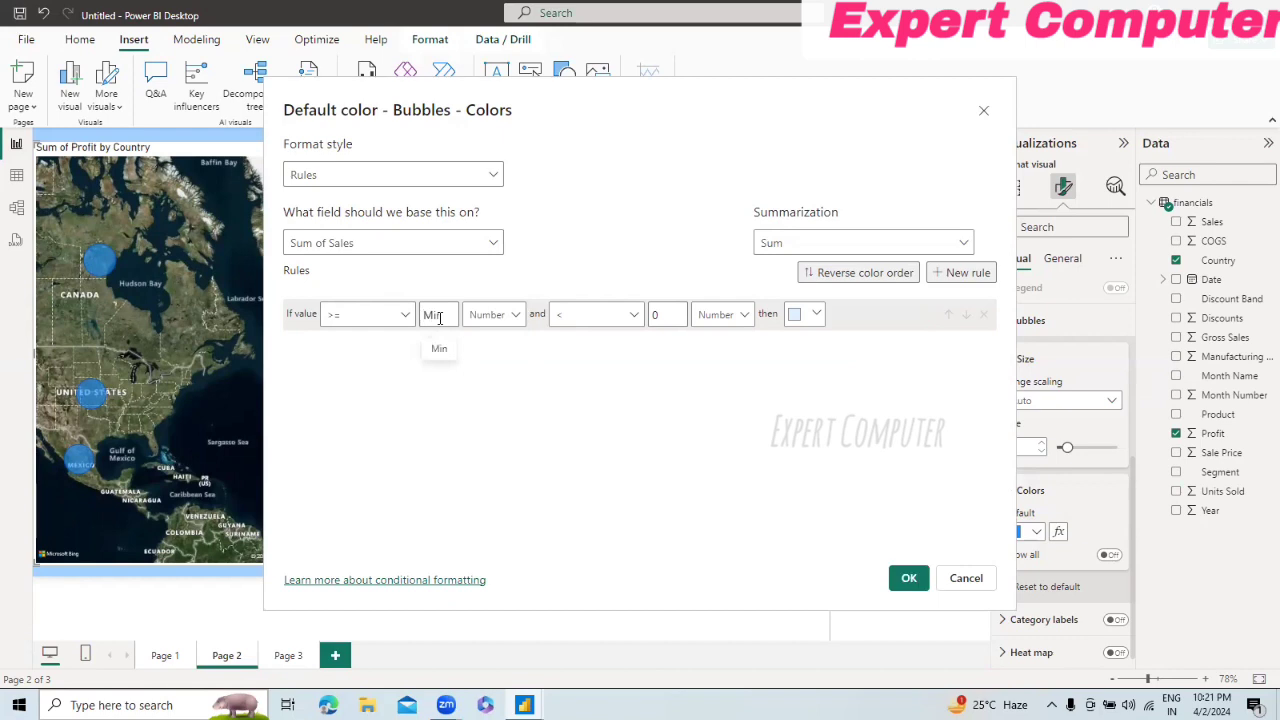
text(5000)
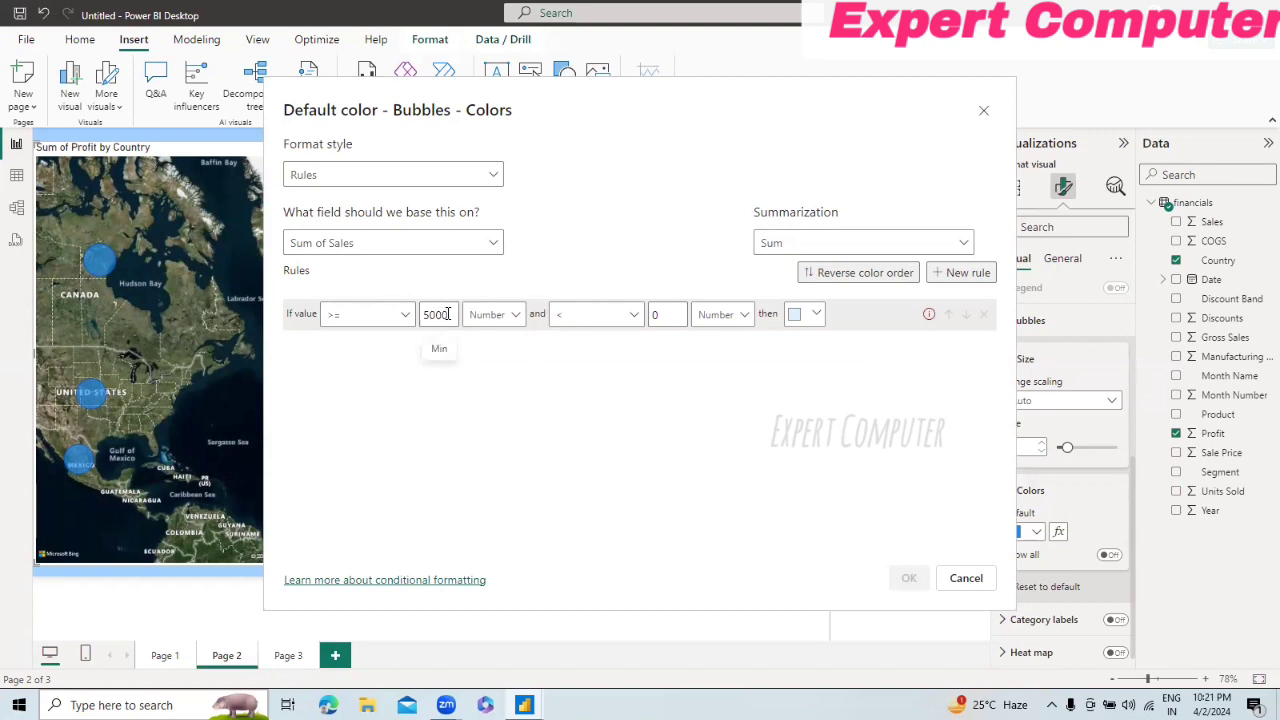
click(662, 318)
key(BackSpace)
text(5)
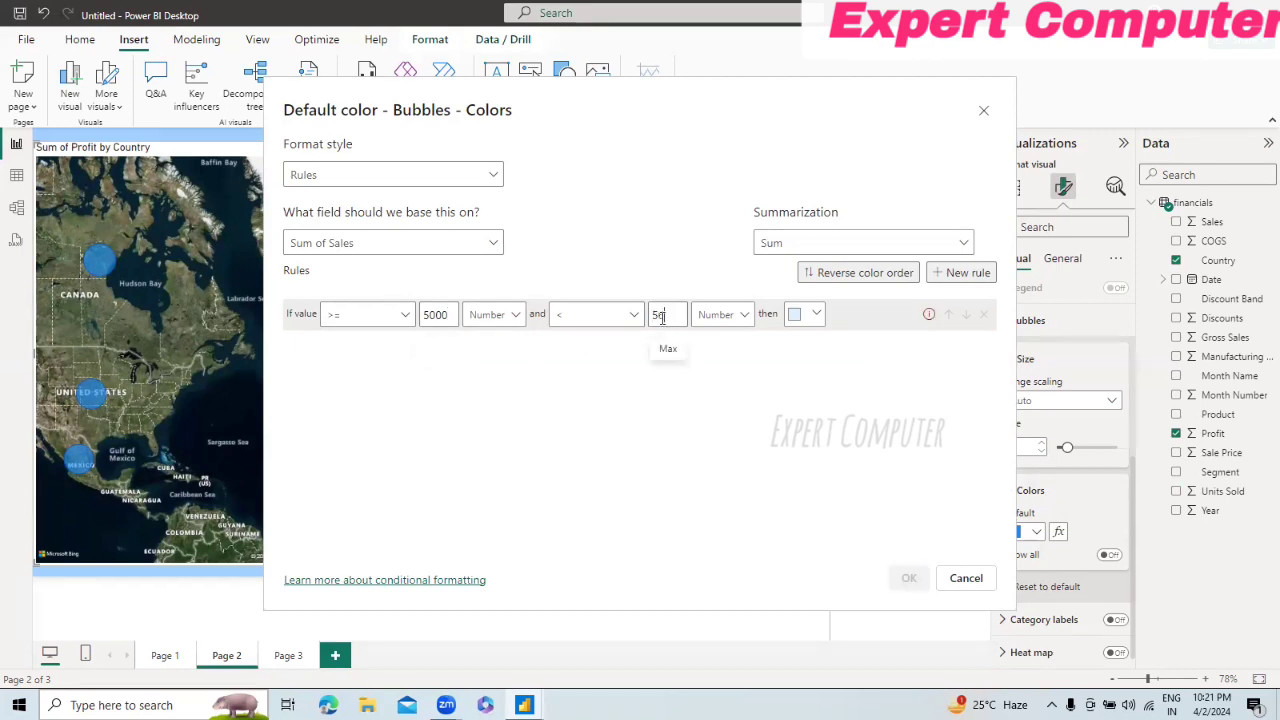
text(0000)
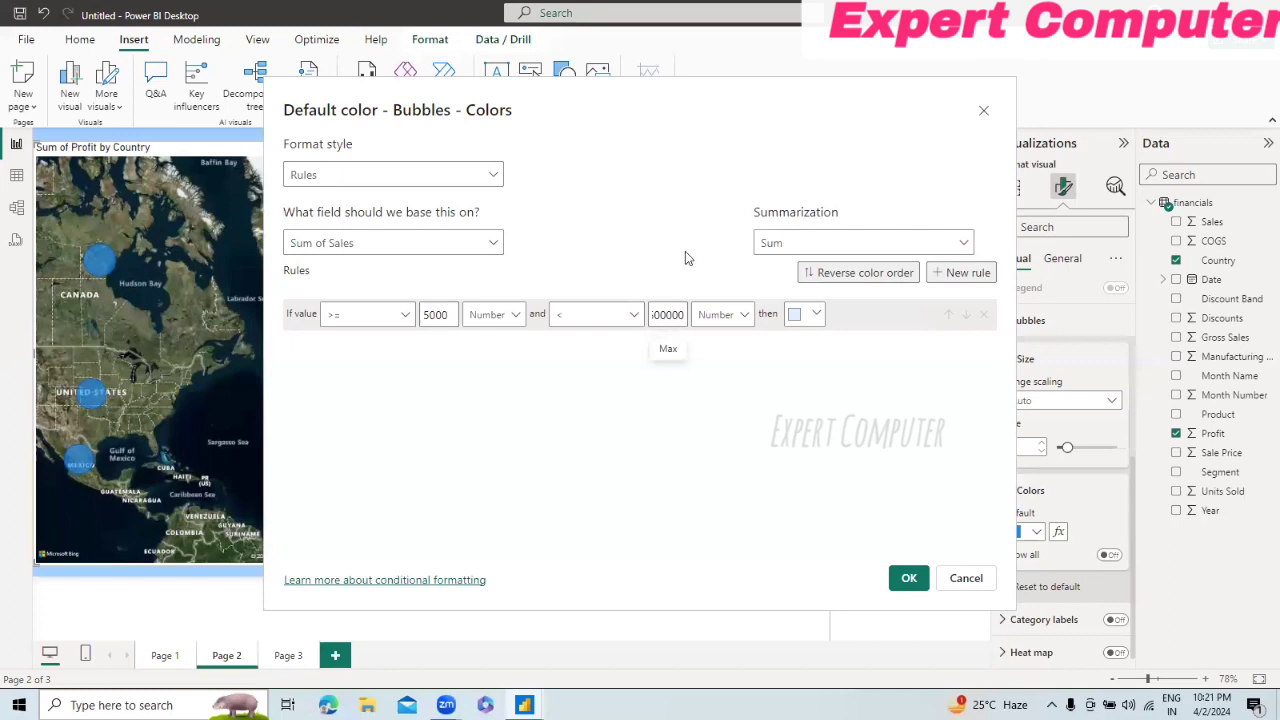
click(906, 578)
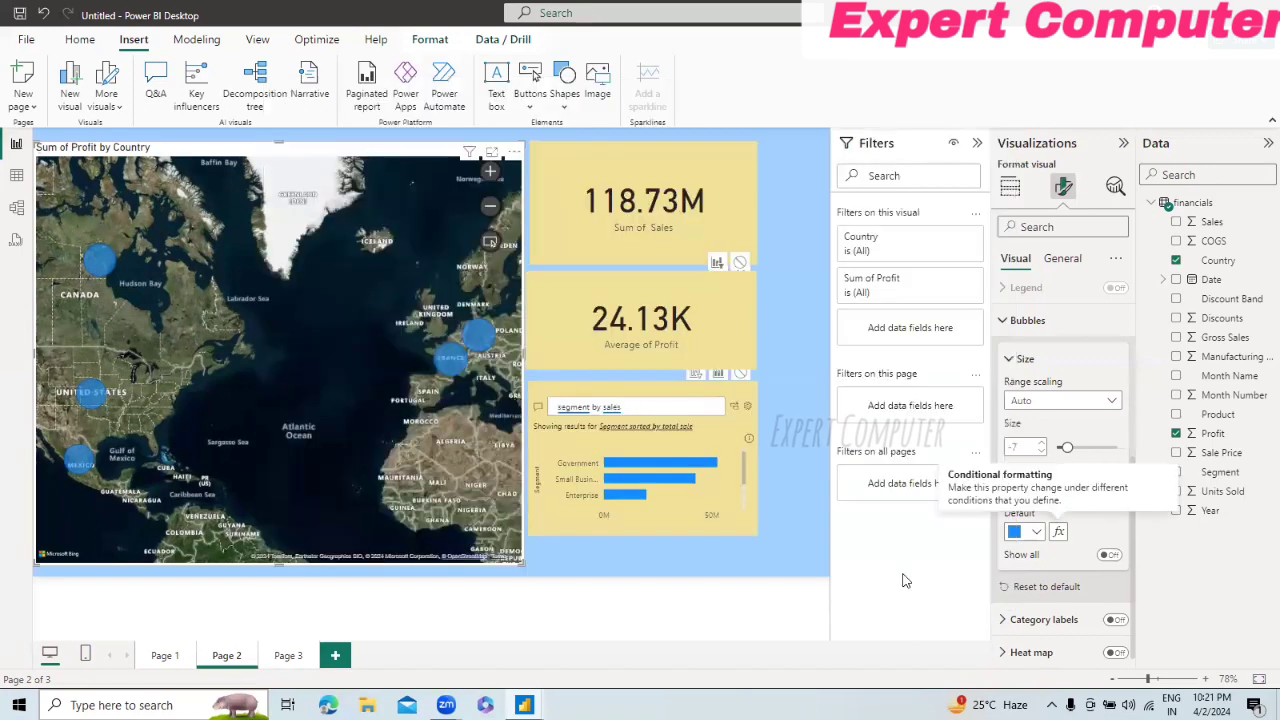
Step: Check the colors of the map's country bubbles and compare them with the Sum of Sales card
click(84, 465)
click(84, 388)
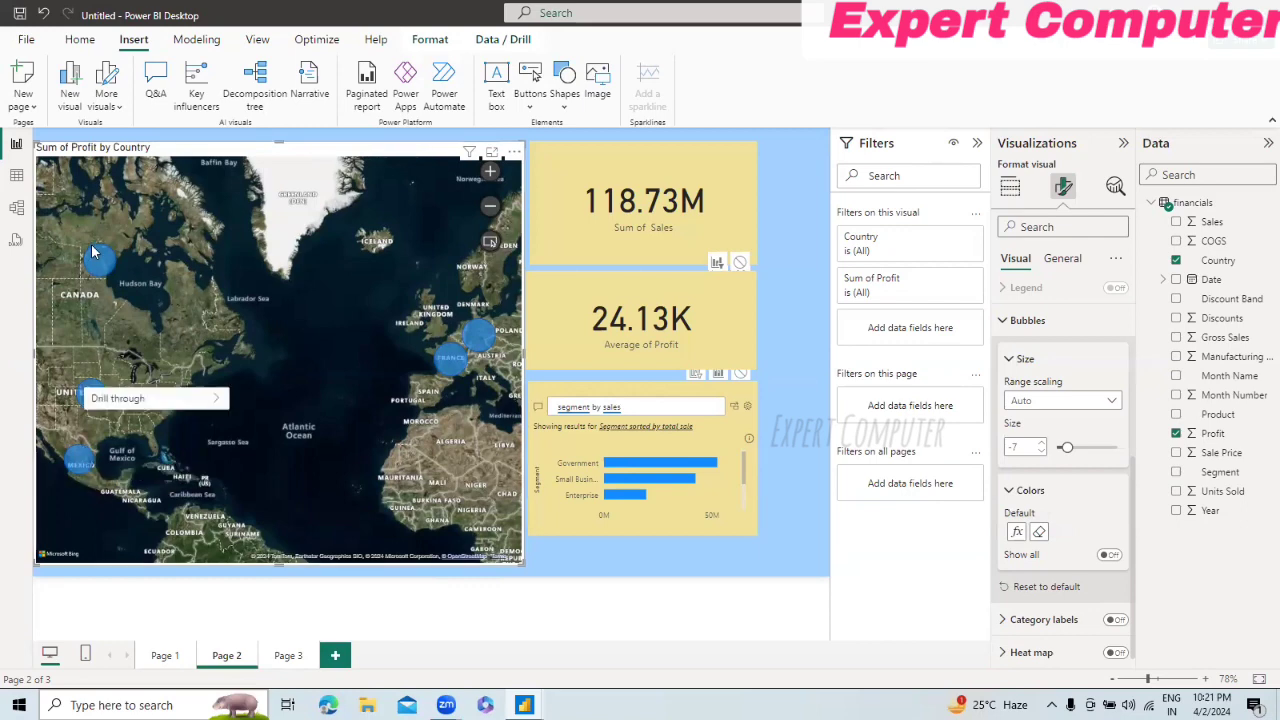
click(96, 253)
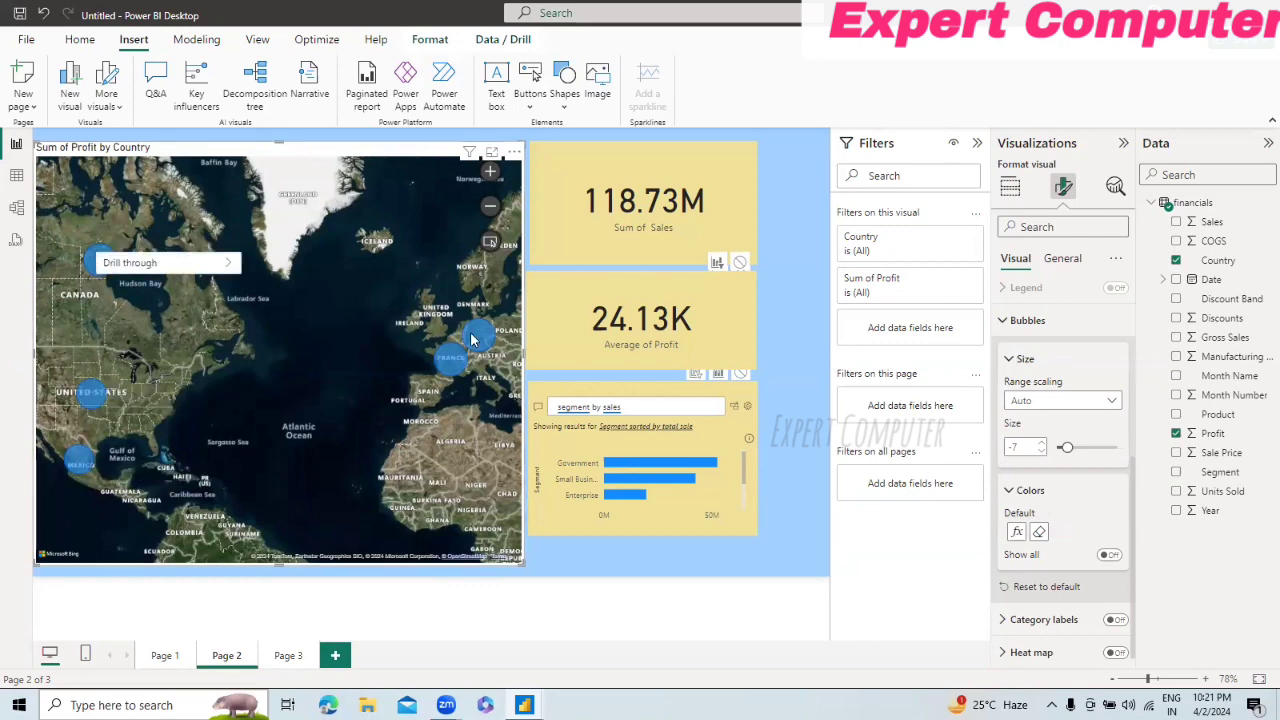
click(453, 375)
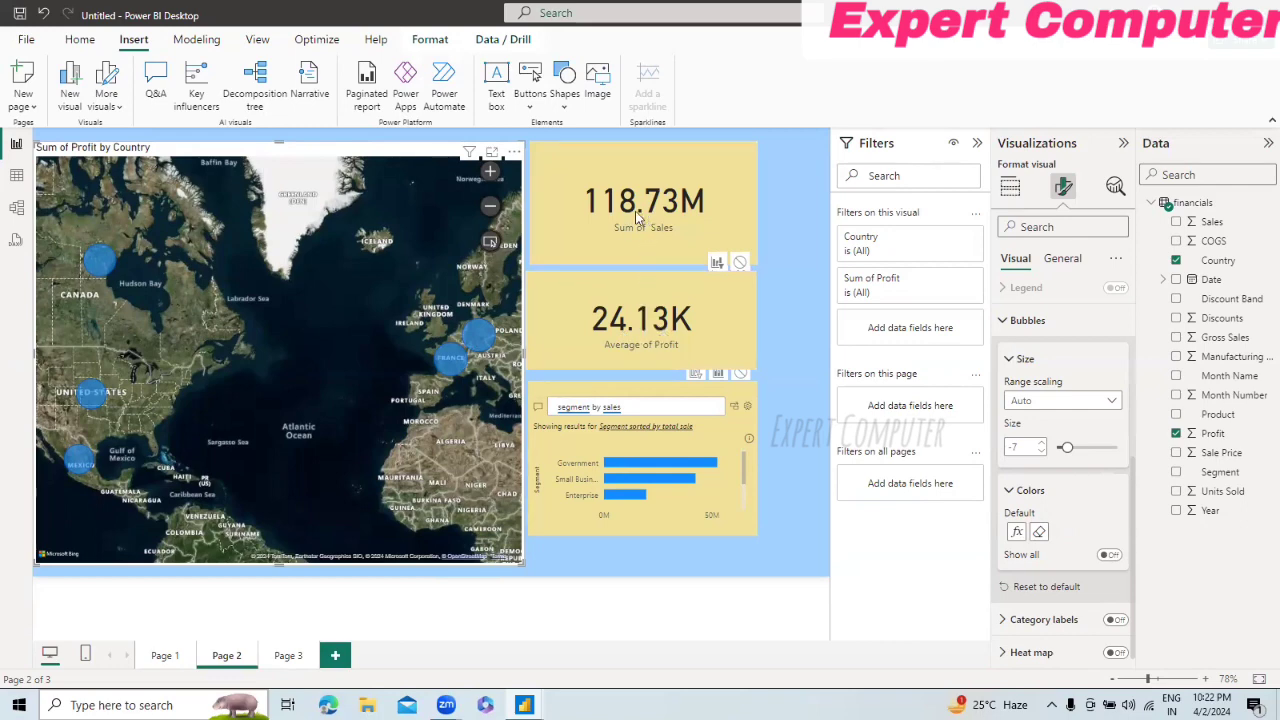
click(697, 204)
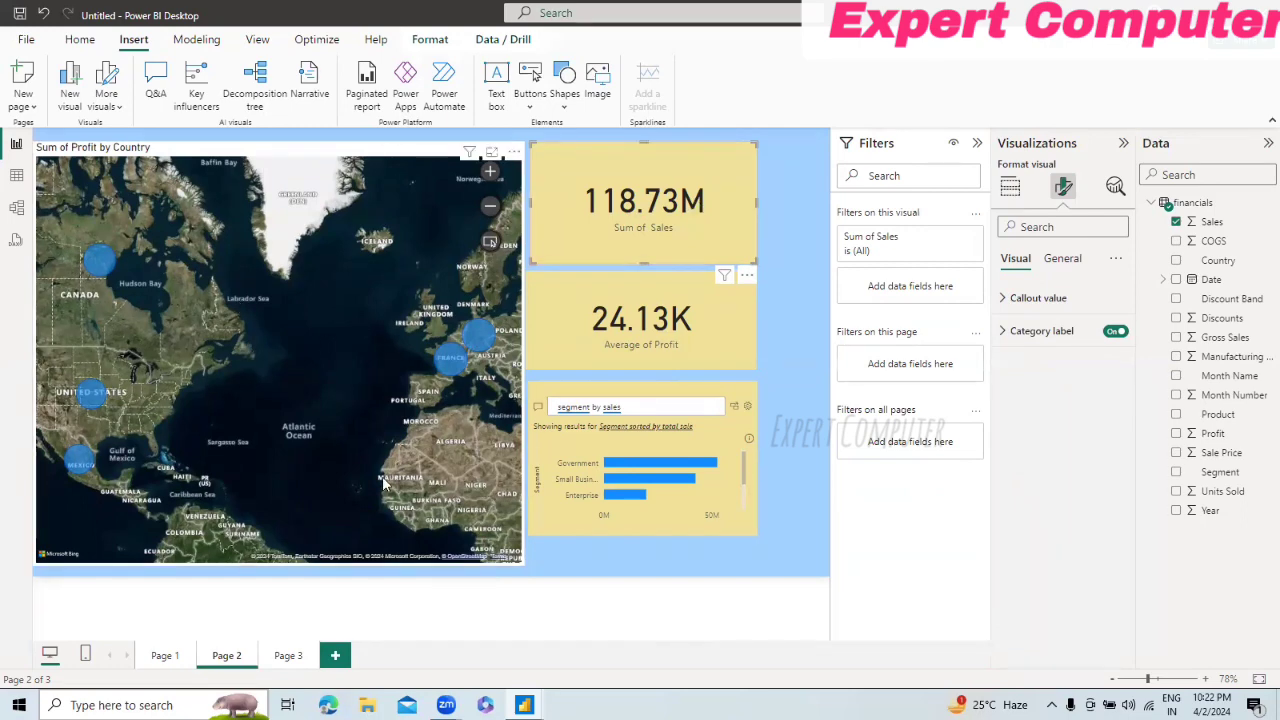
Step: Try the heat map on the map visual, turn it back off, and check the visual's analytics options
right_click(455, 363)
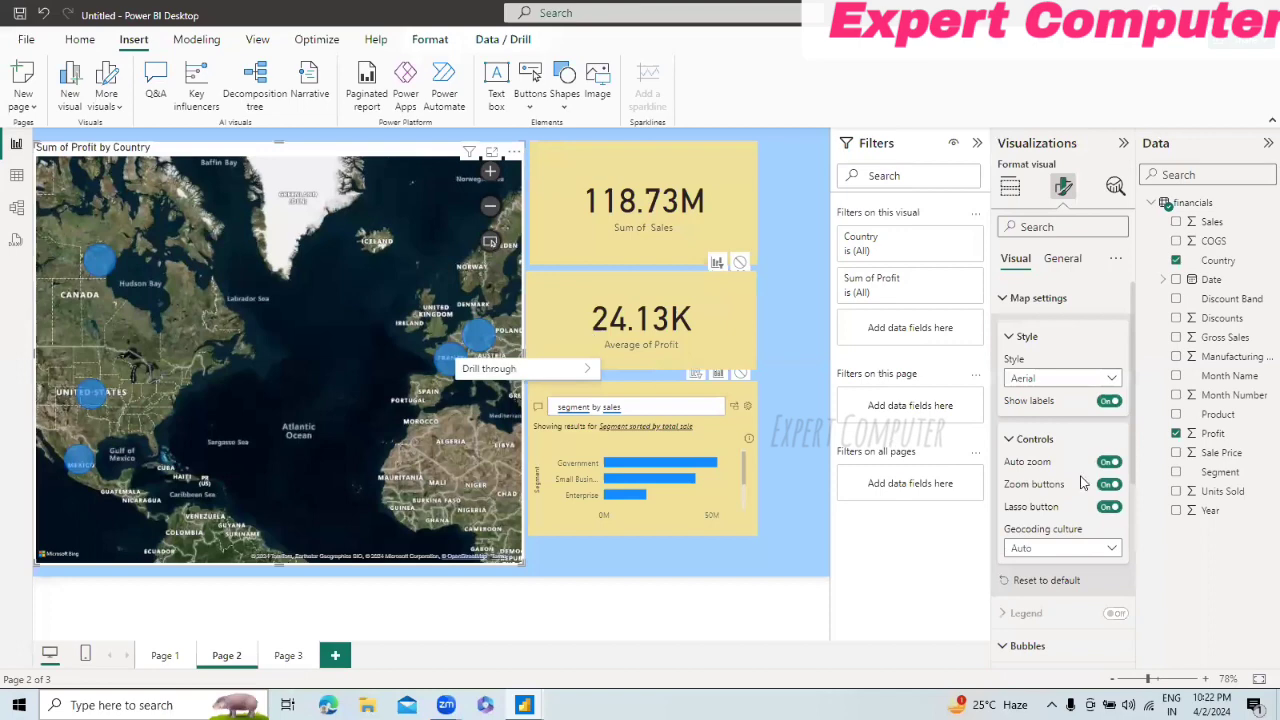
scroll(1137, 500, down, 3)
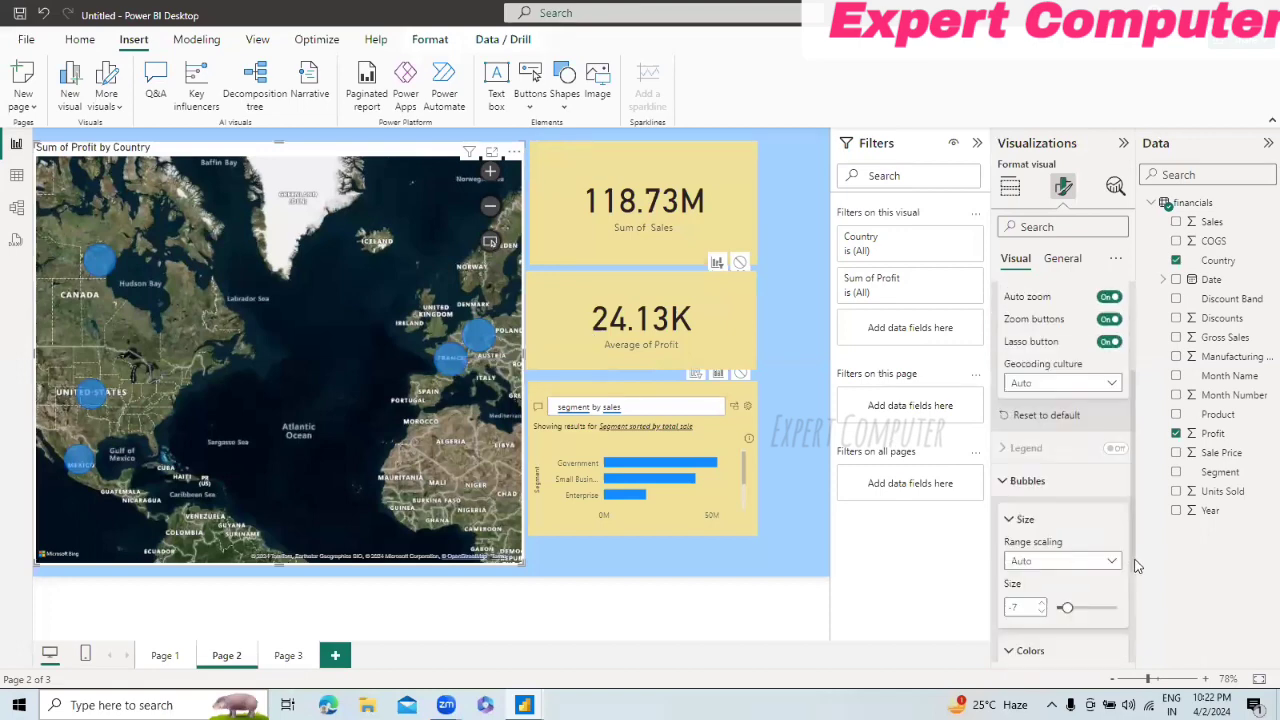
scroll(1136, 566, down, 3)
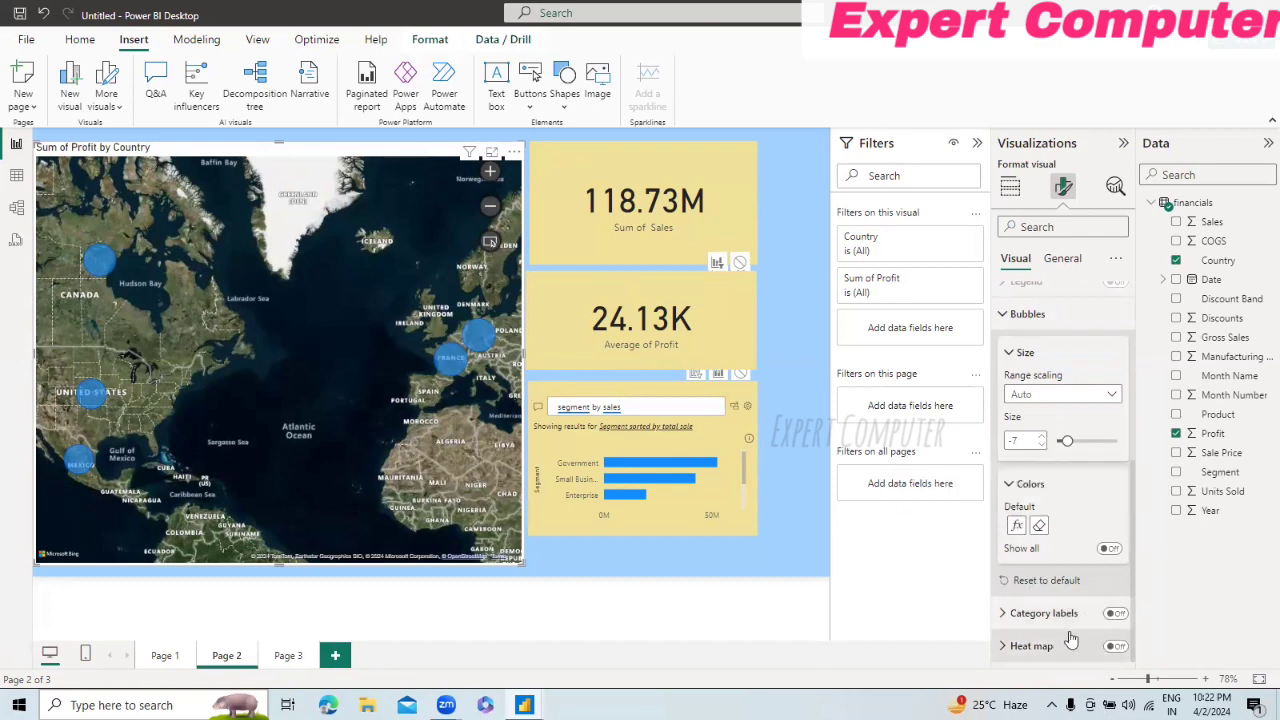
click(1001, 647)
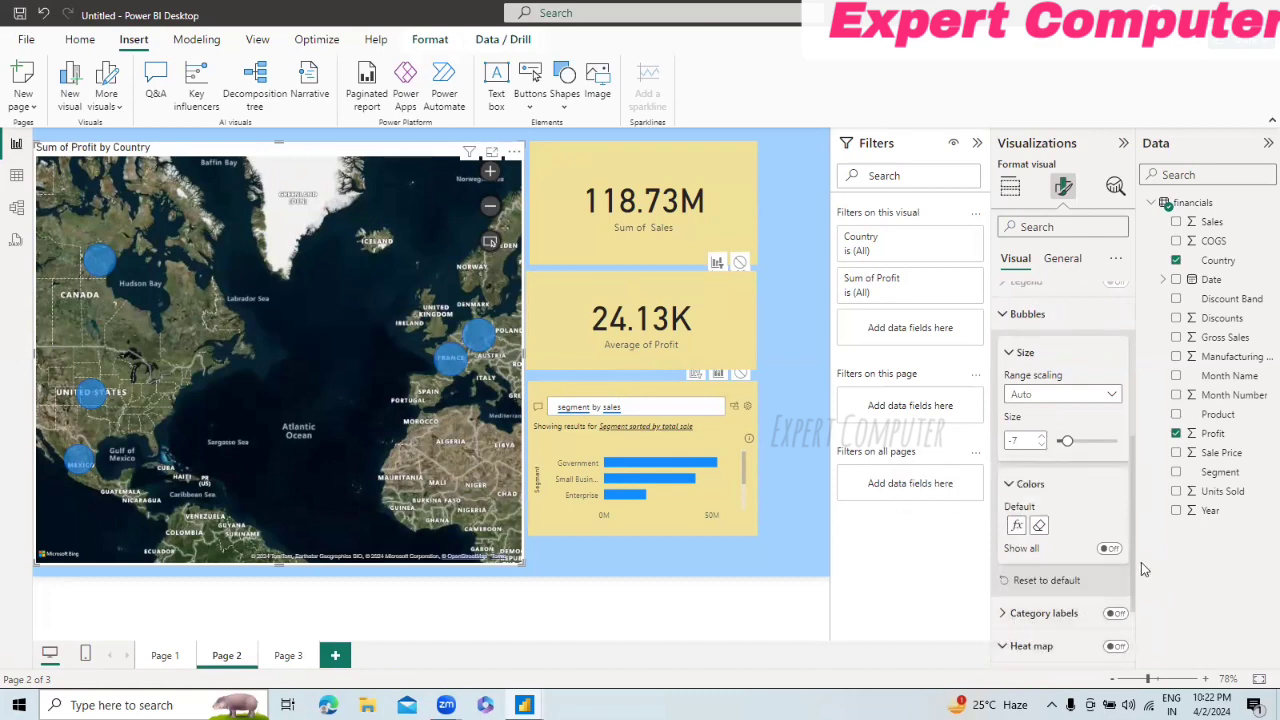
scroll(1144, 568, down, 1)
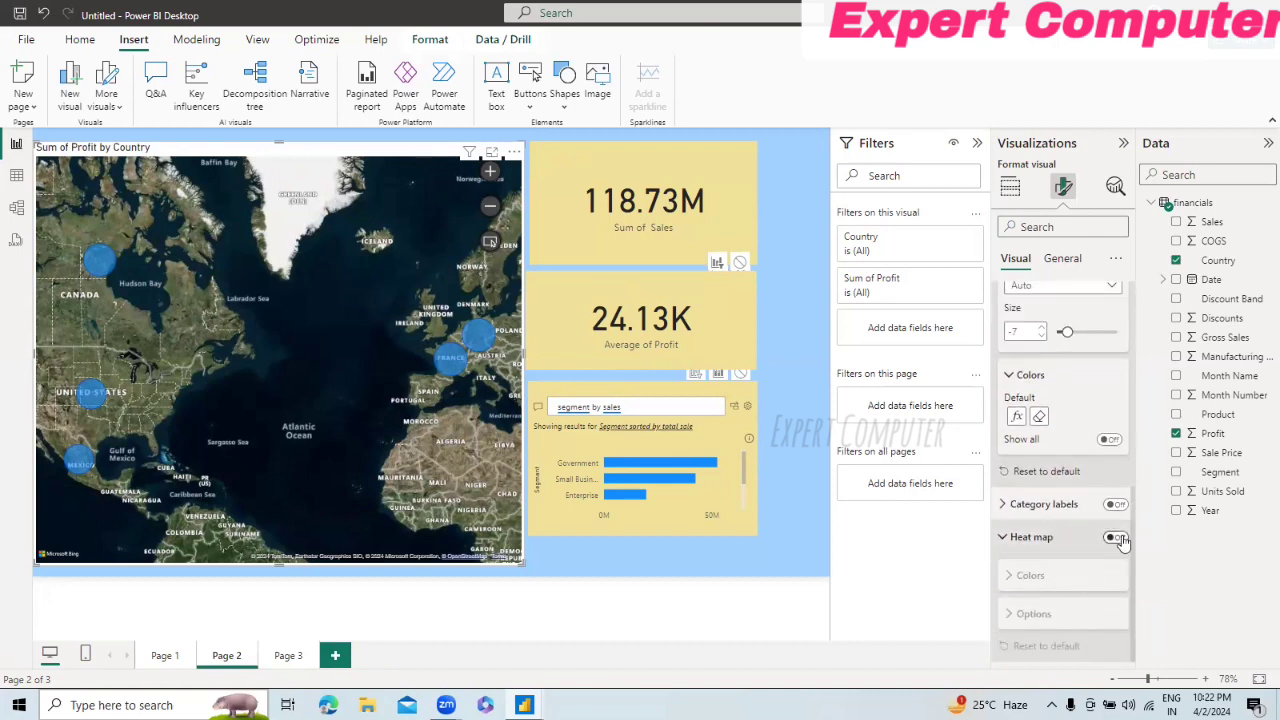
click(1115, 538)
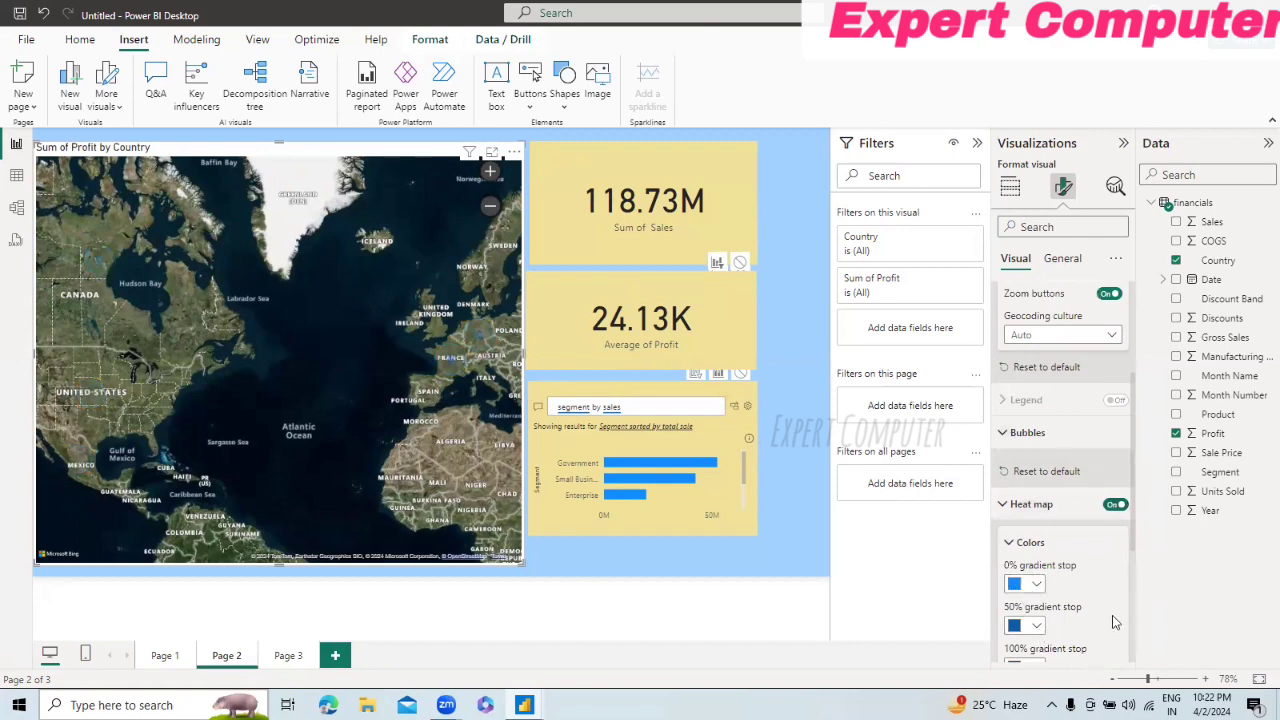
drag(1133, 538, 1133, 652)
scroll(1122, 559, up, 4)
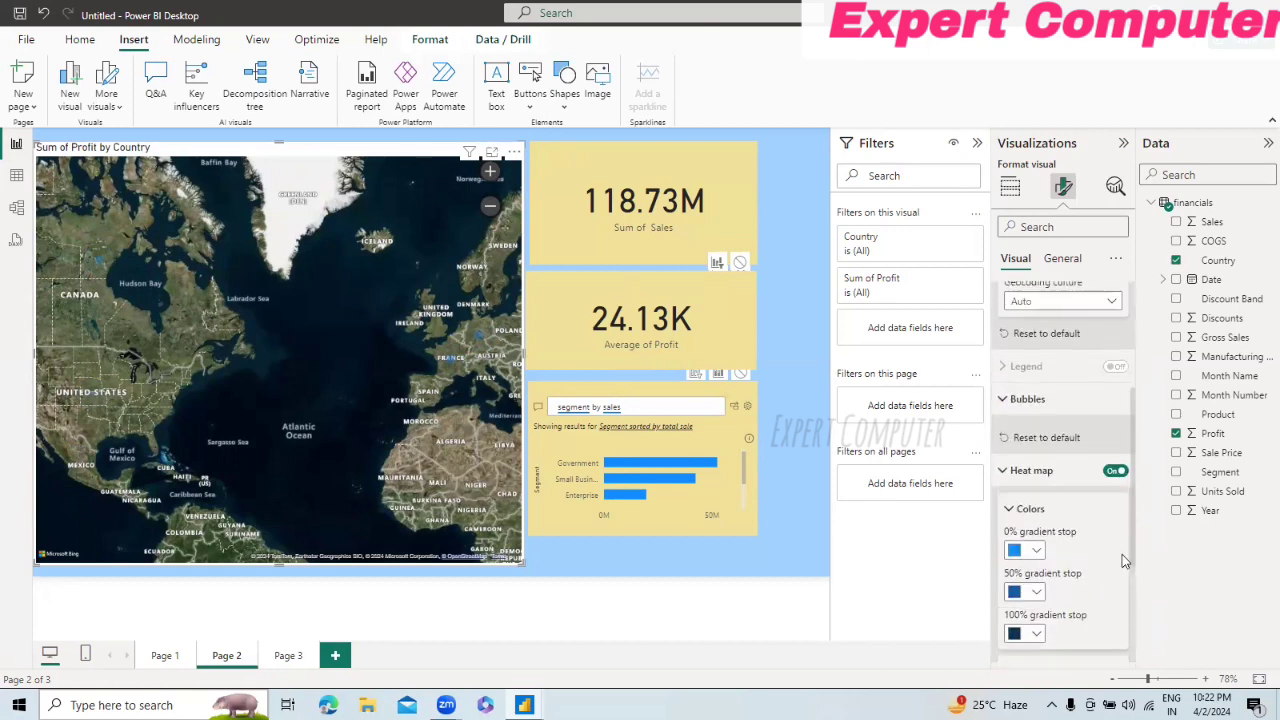
click(1113, 472)
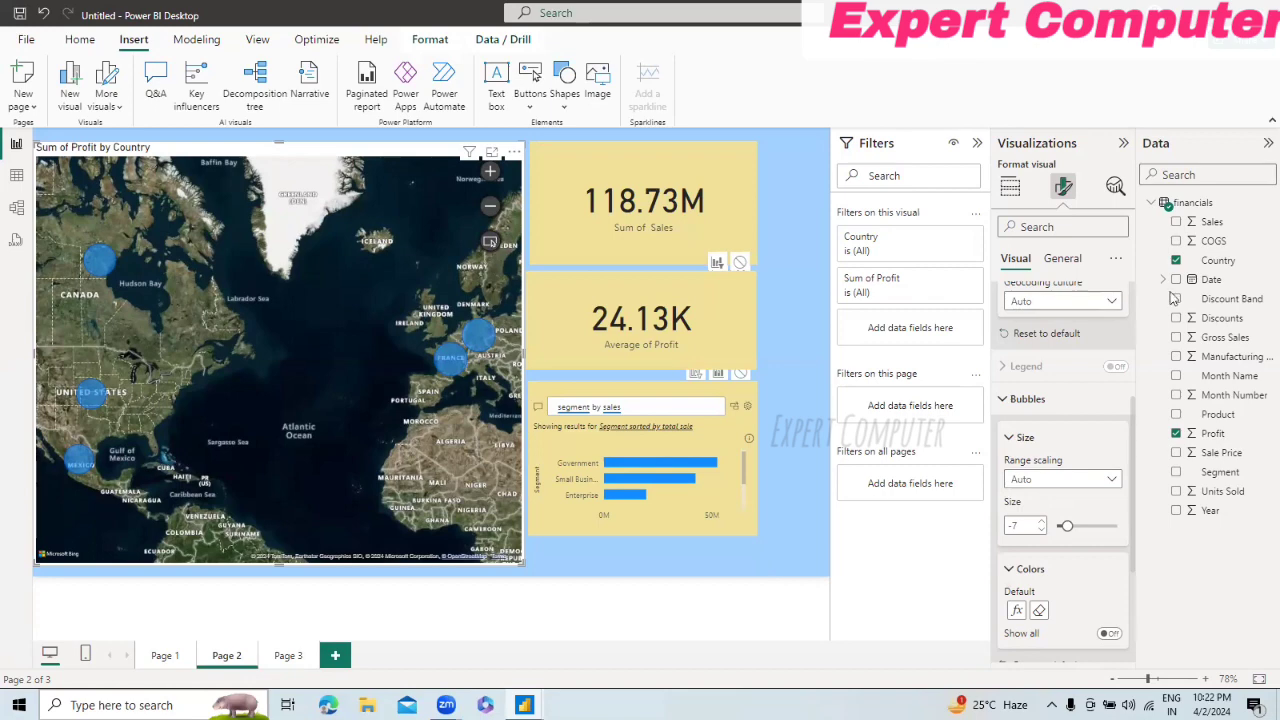
click(1115, 186)
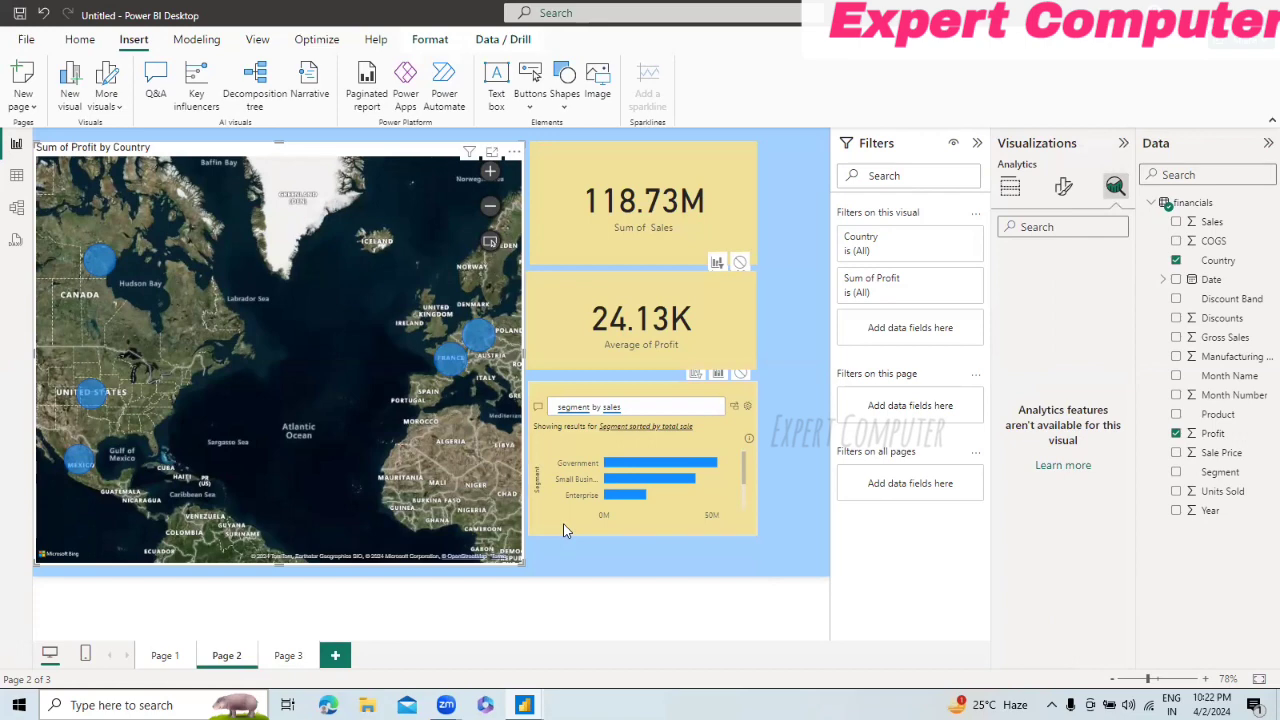
Step: Filter all of Page 1 by Country, limiting it to Canada
click(160, 657)
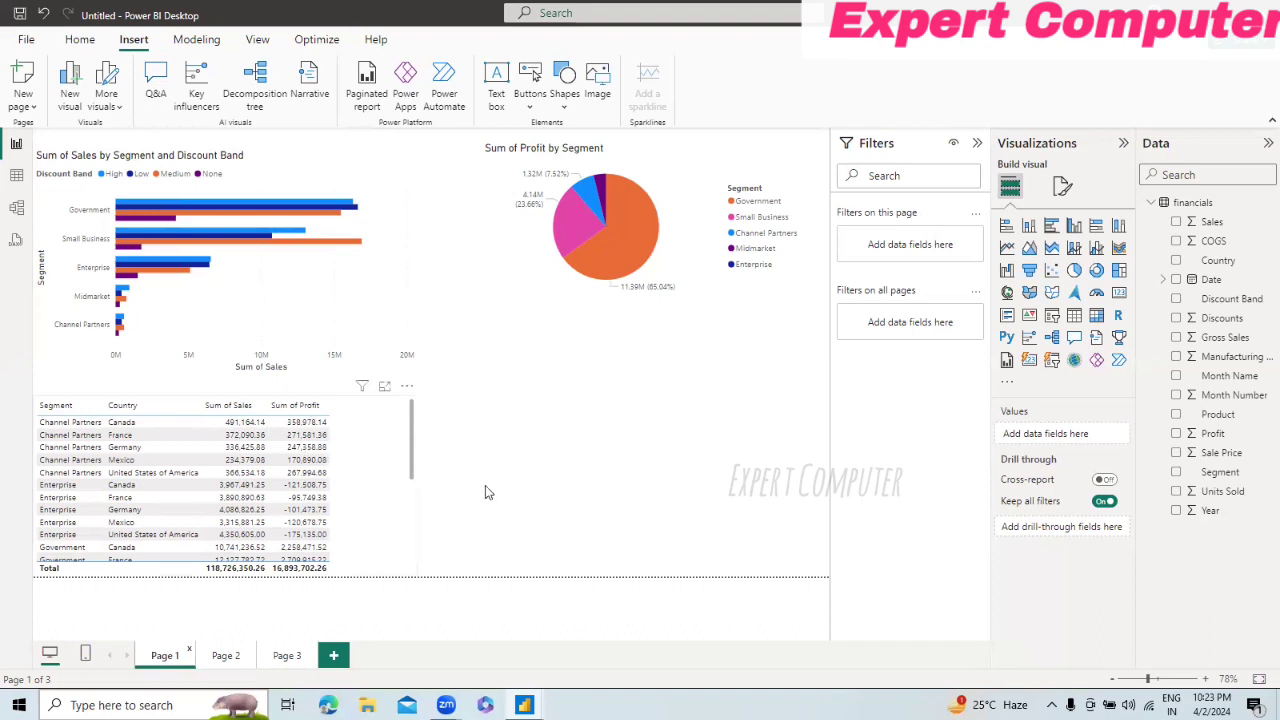
mouse_move(619, 260)
drag(1220, 262, 940, 247)
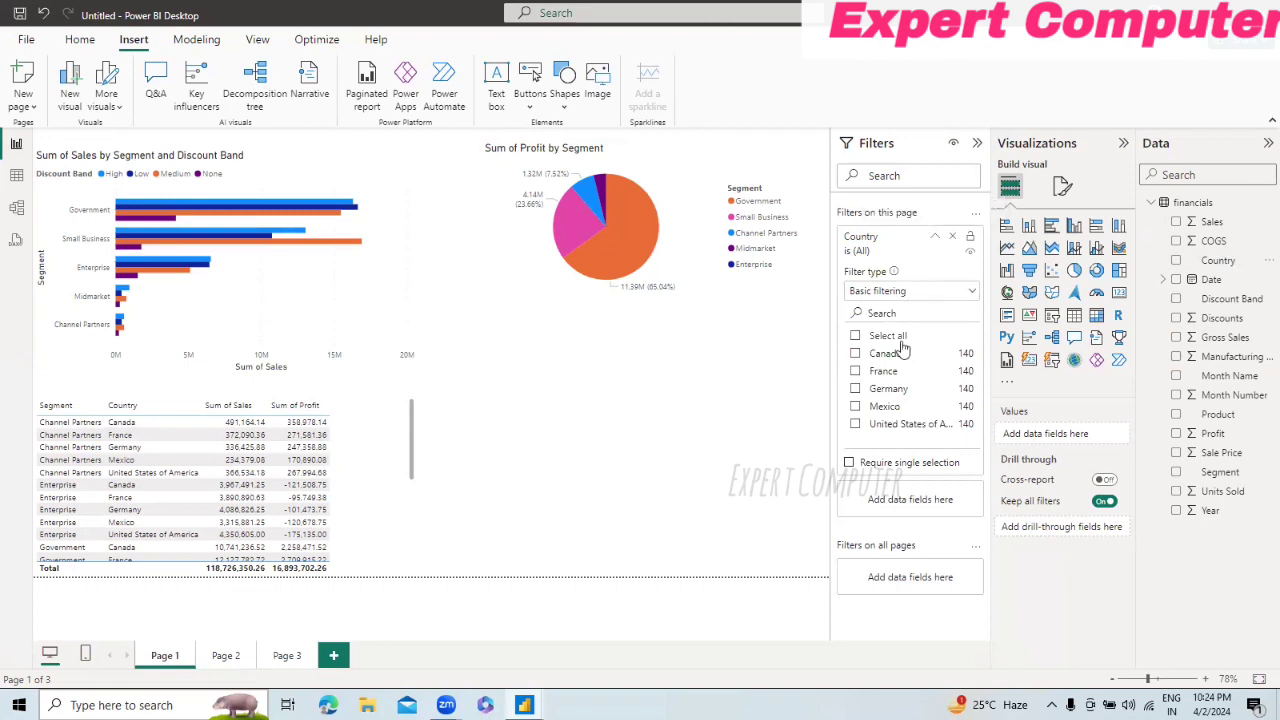
click(856, 356)
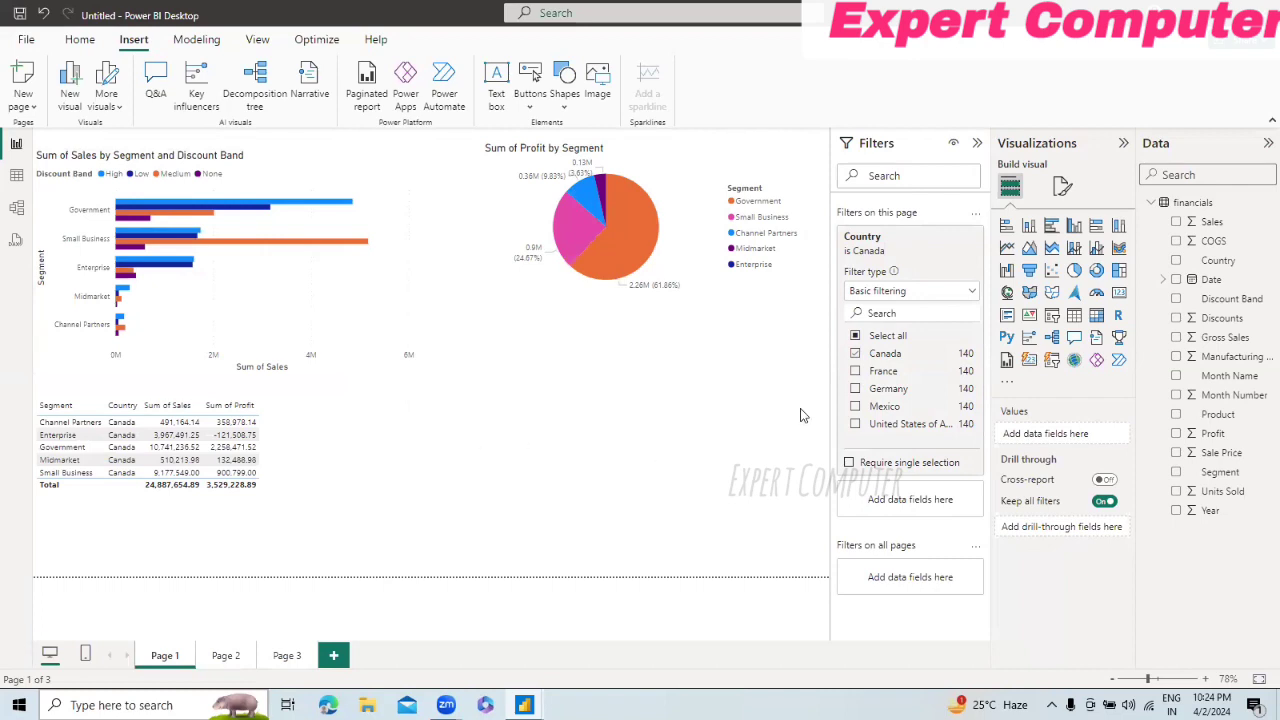
Step: Switch Page 1's Country filter to Mexico and finally to Germany only, and collapse the Filters pane
click(856, 354)
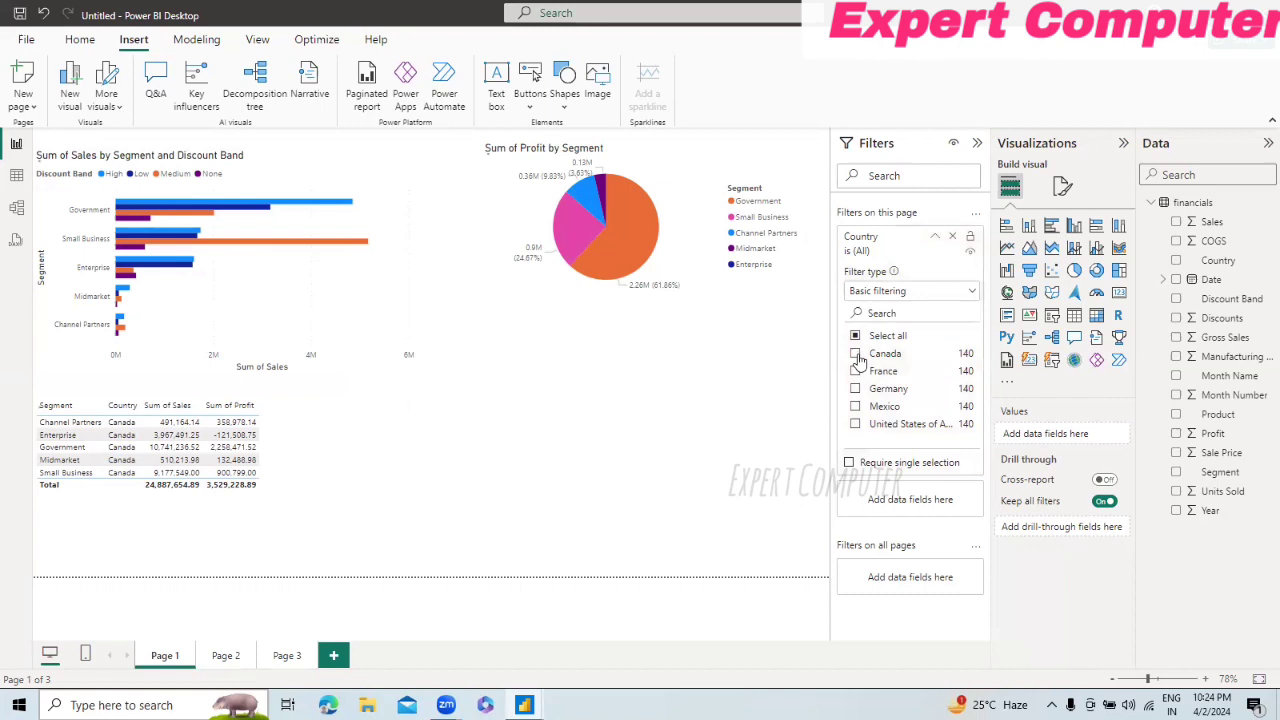
click(856, 408)
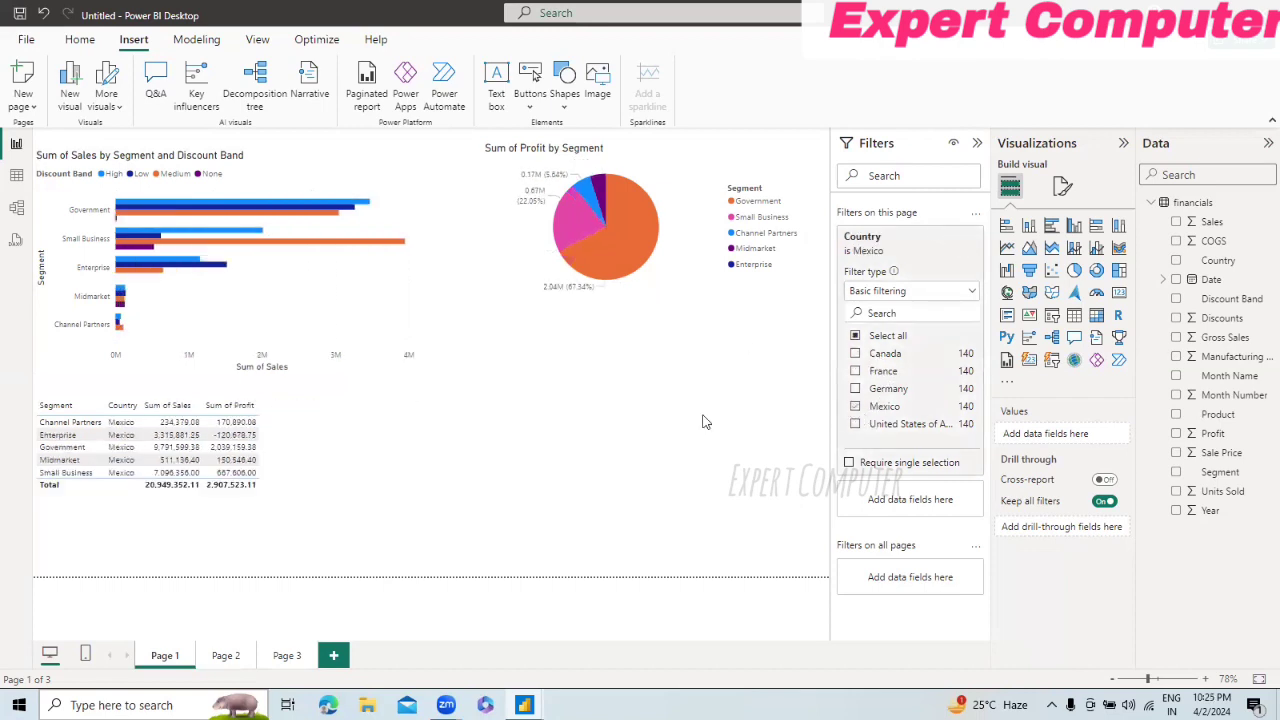
click(856, 390)
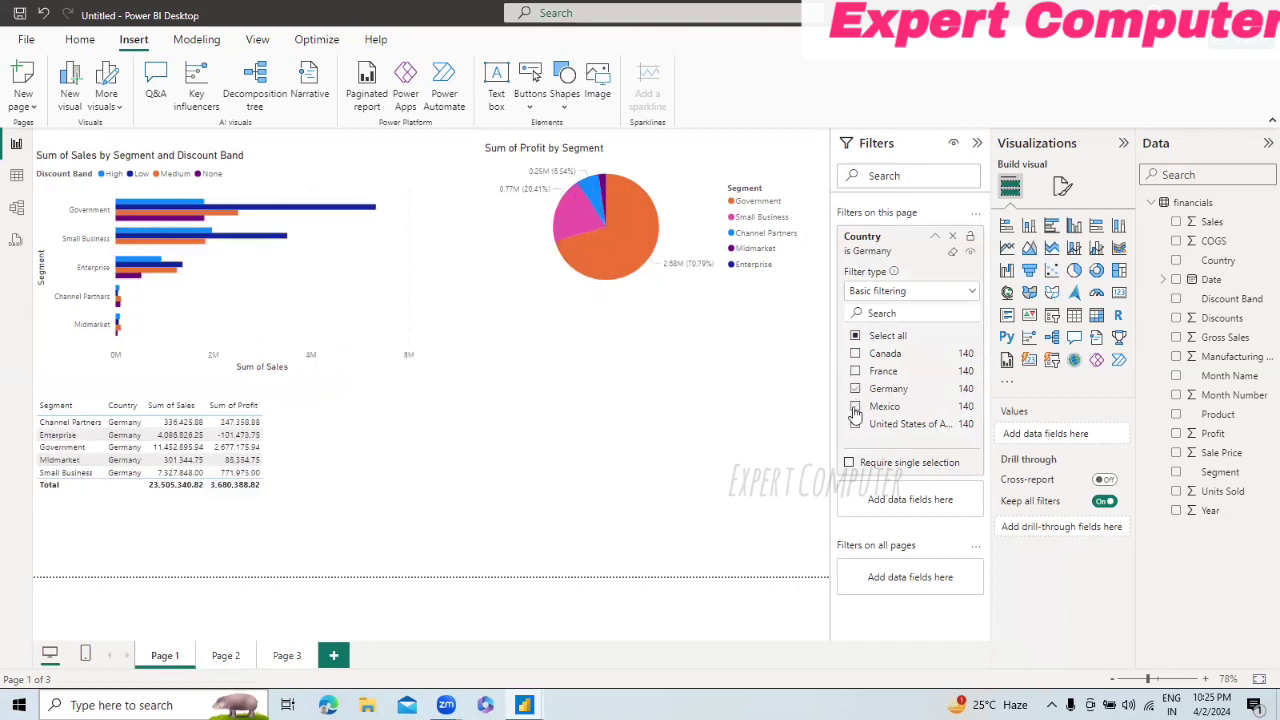
click(978, 144)
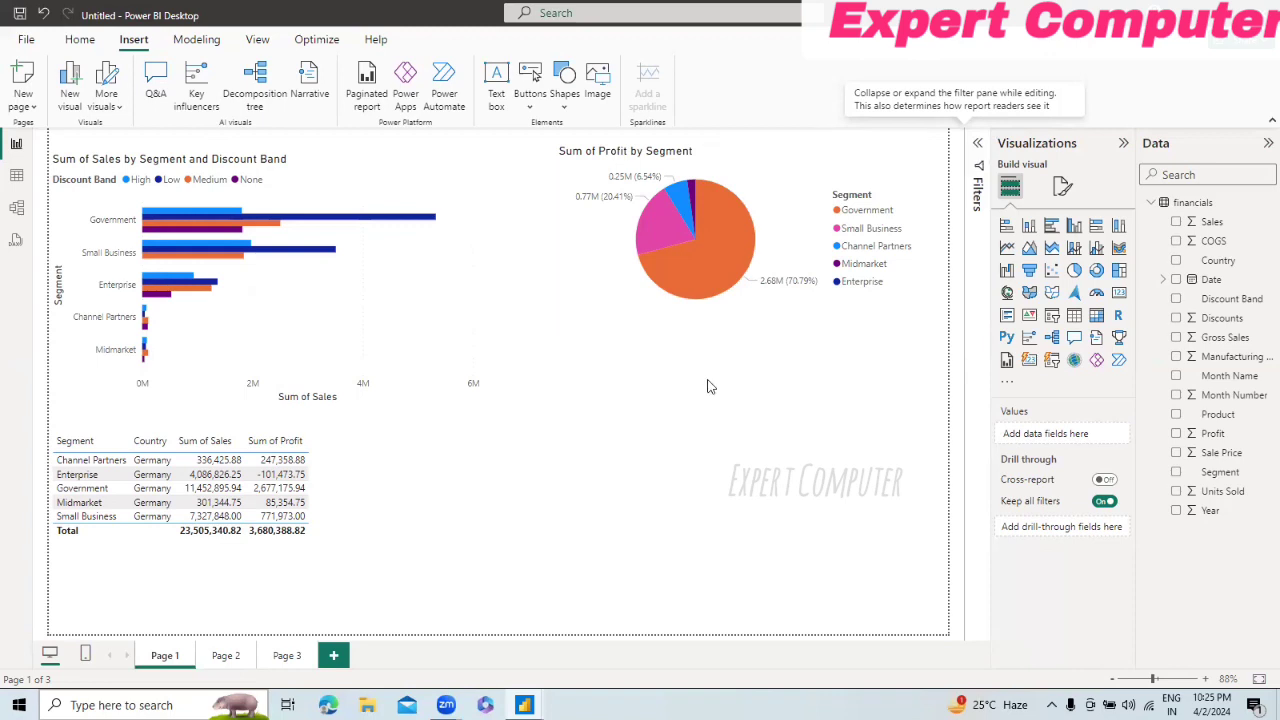
Step: Add a card visual showing Sum of Sales to Page 1, placing it below the pie chart and making it smaller
click(1117, 297)
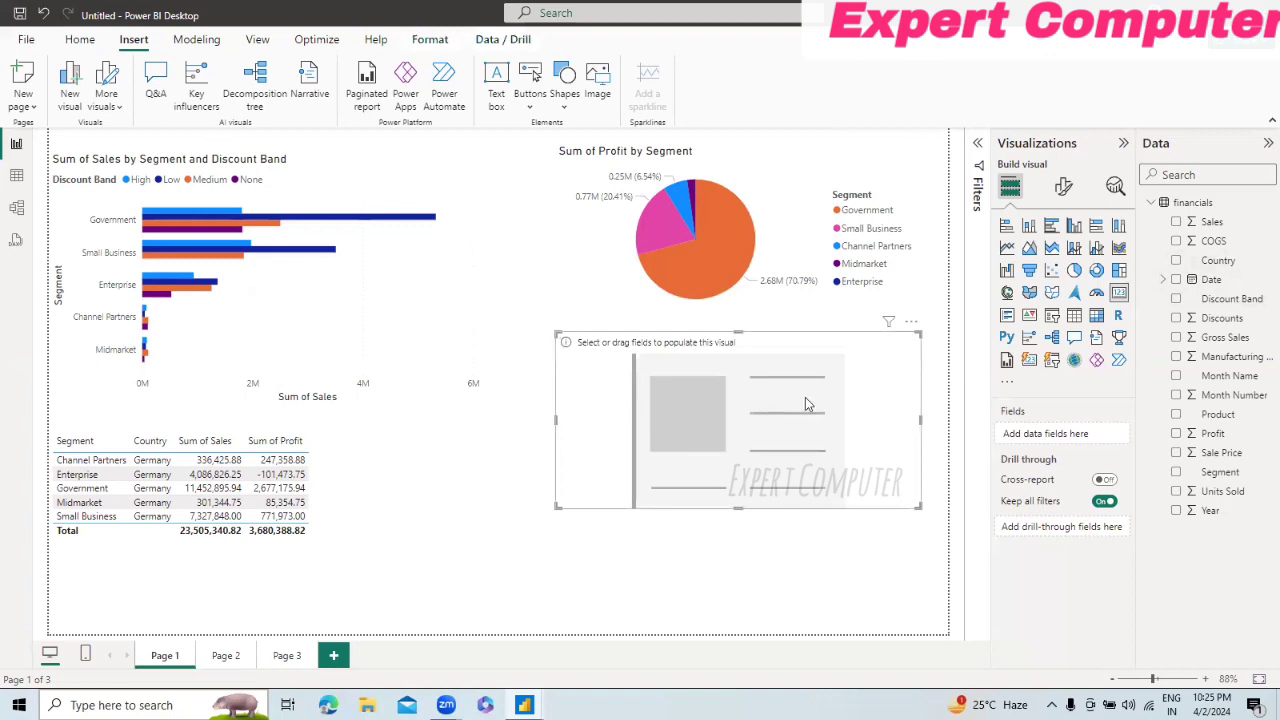
click(1176, 222)
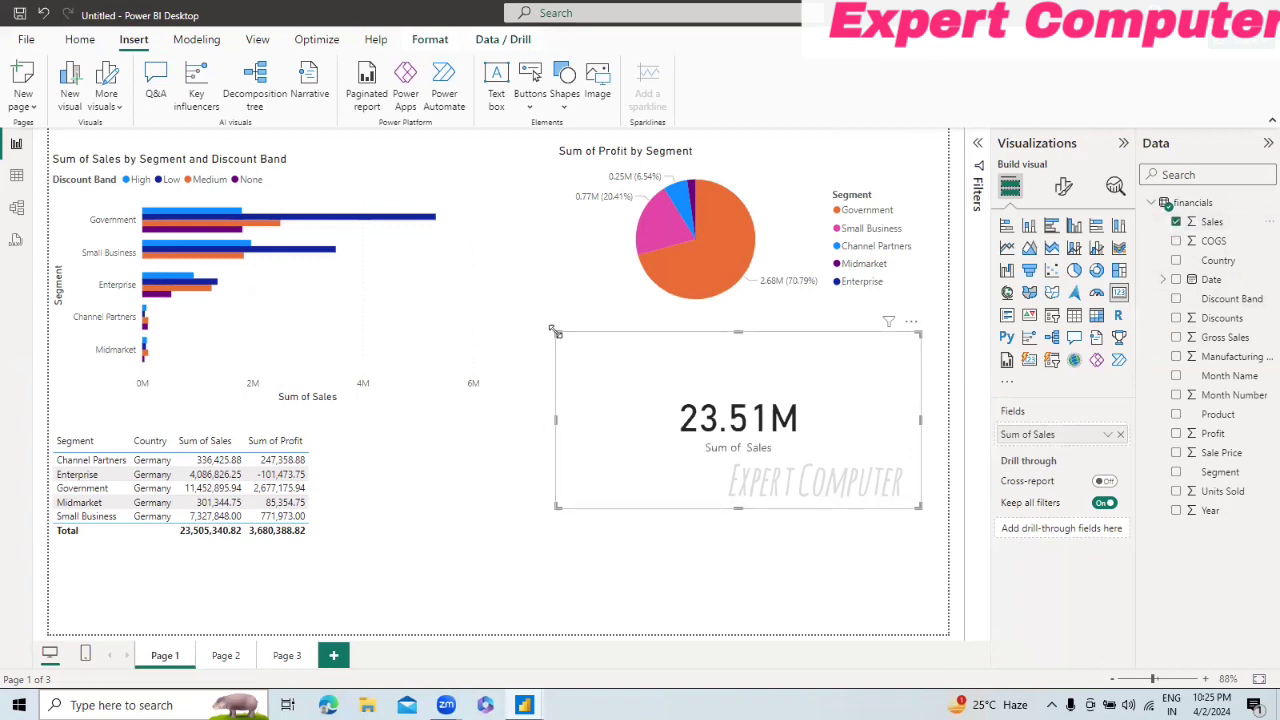
drag(597, 346, 610, 349)
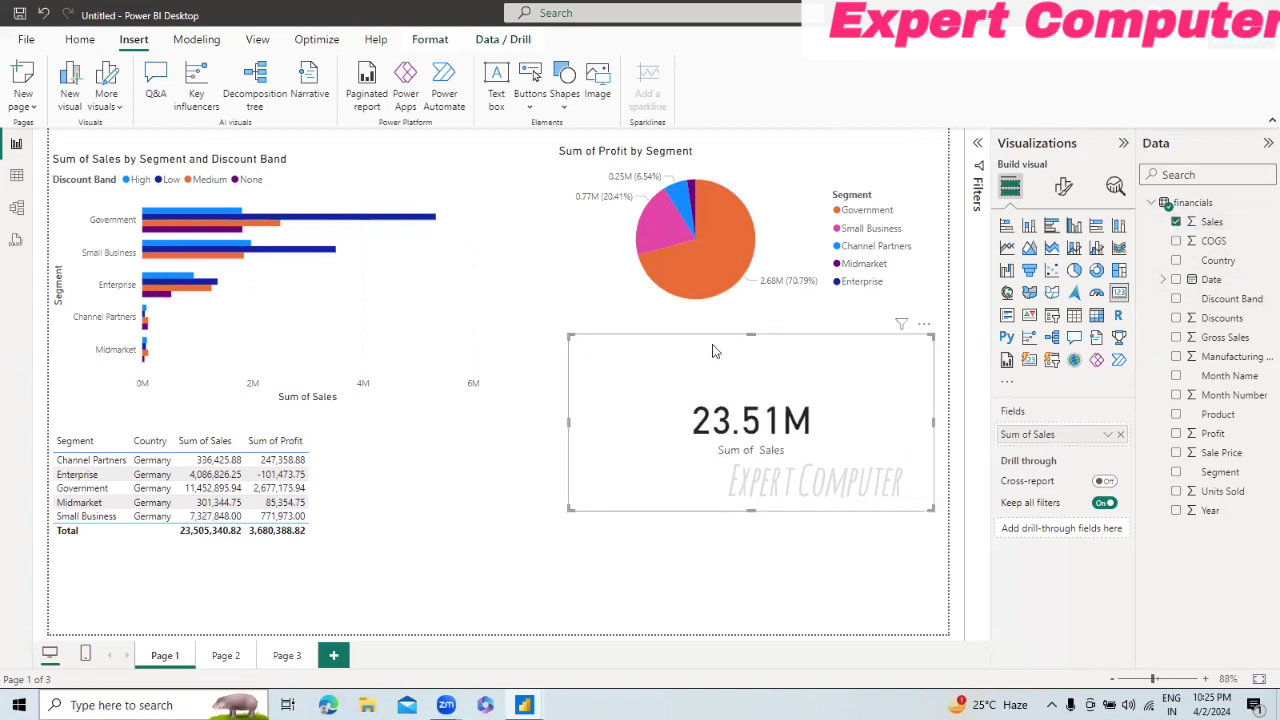
drag(712, 350, 669, 338)
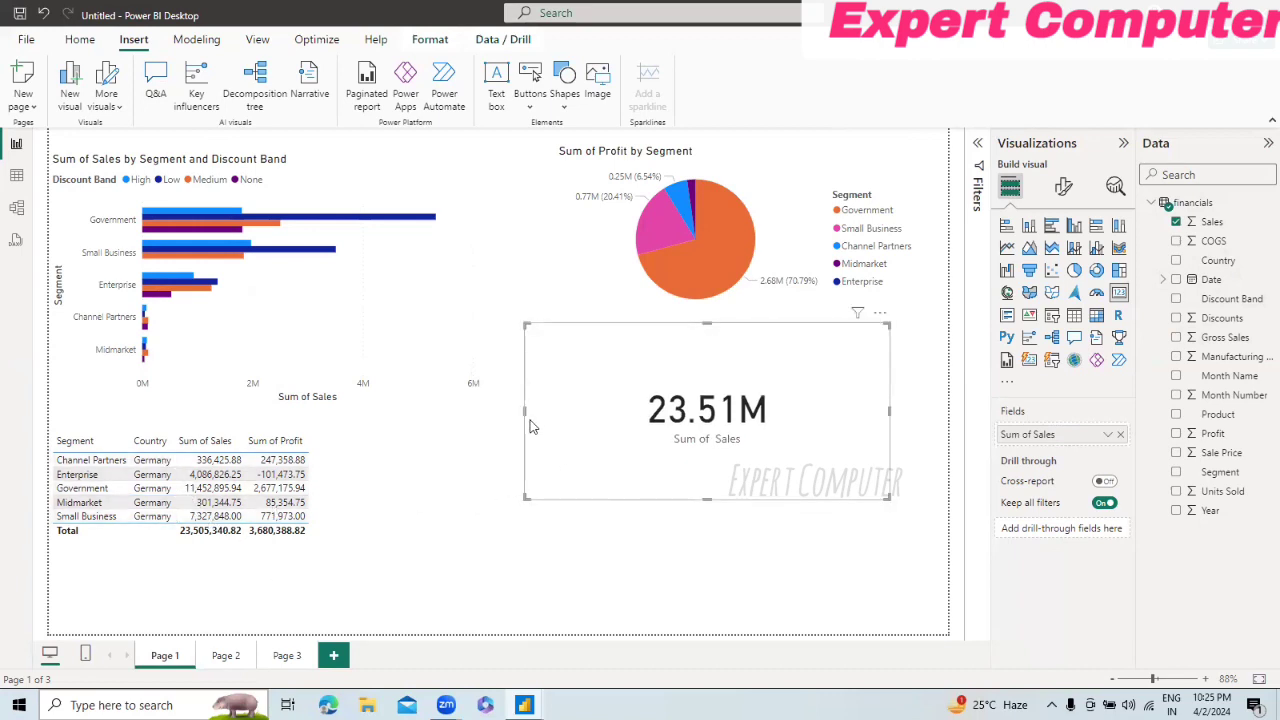
drag(525, 412, 618, 405)
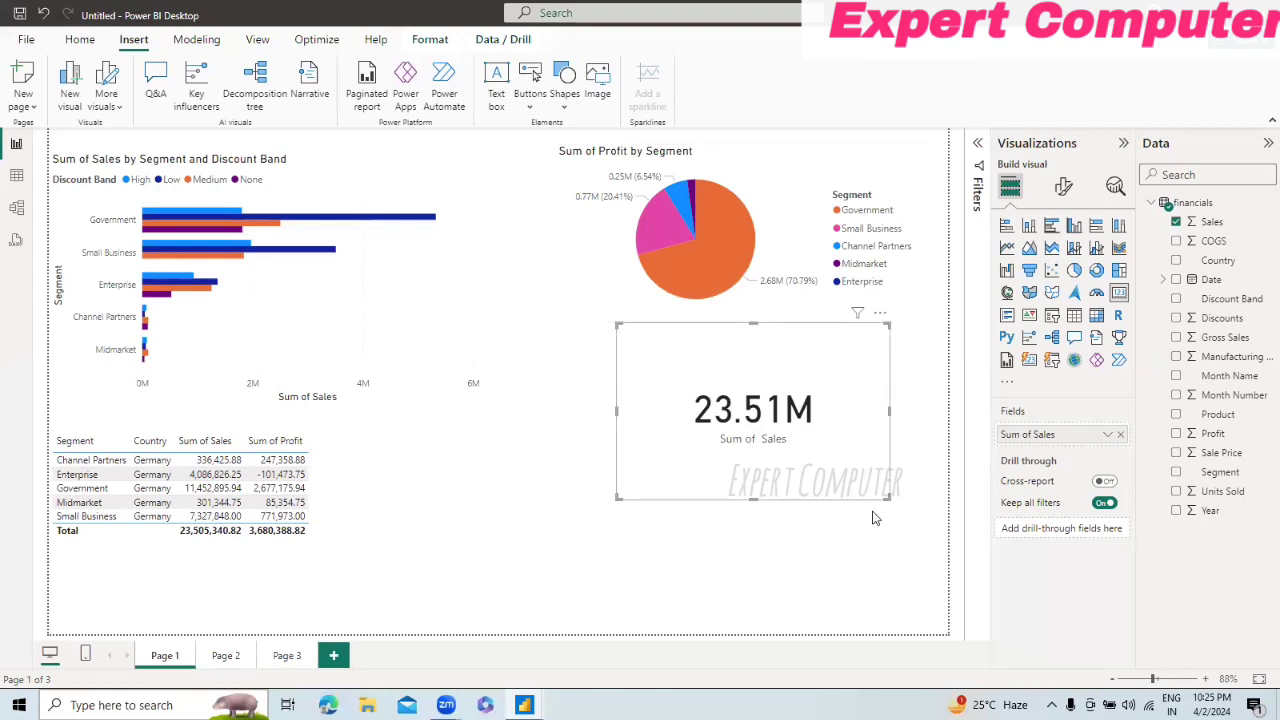
drag(889, 497, 875, 461)
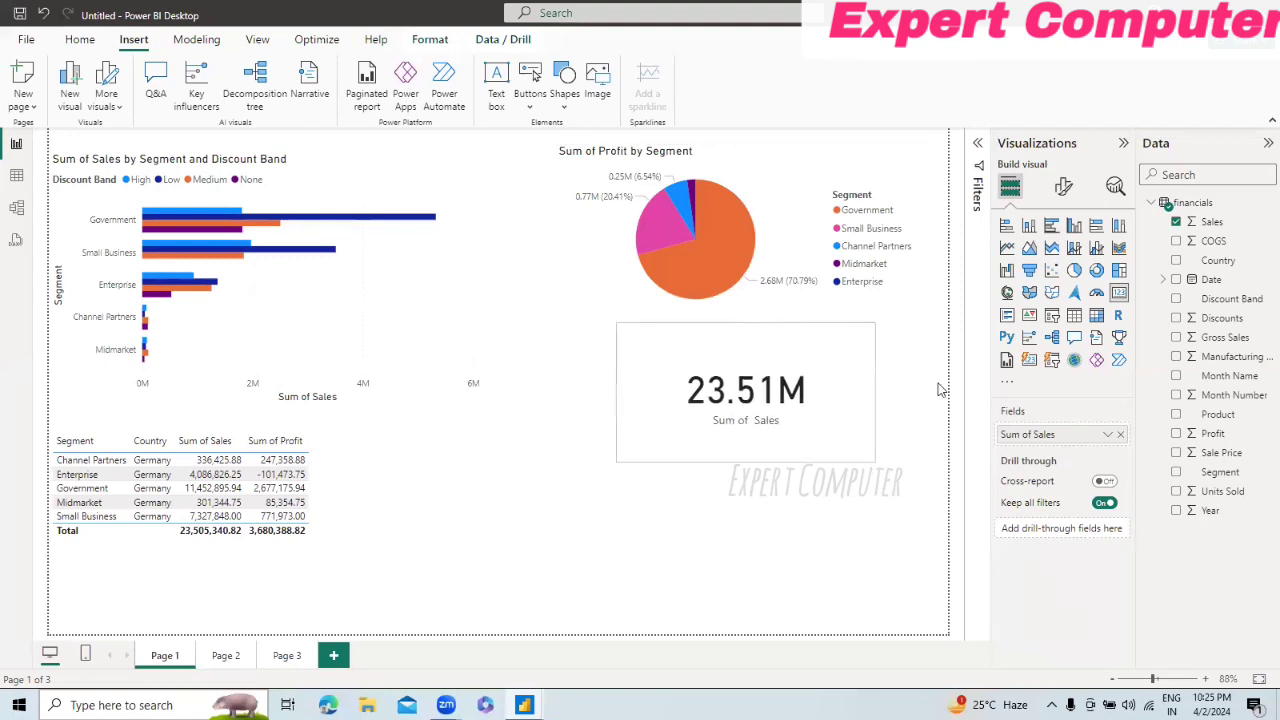
Step: Test the card with Page 1's Country filter set to Canada, to Canada and France, and finally to France only
click(980, 145)
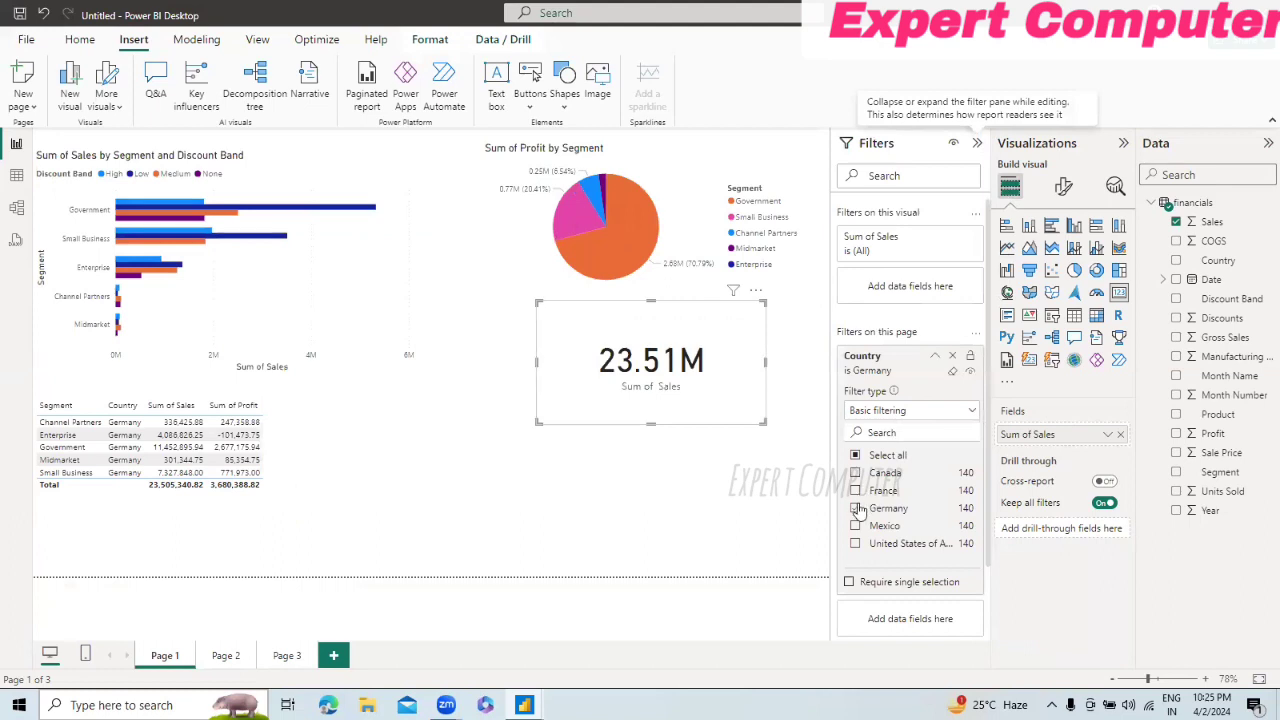
click(856, 509)
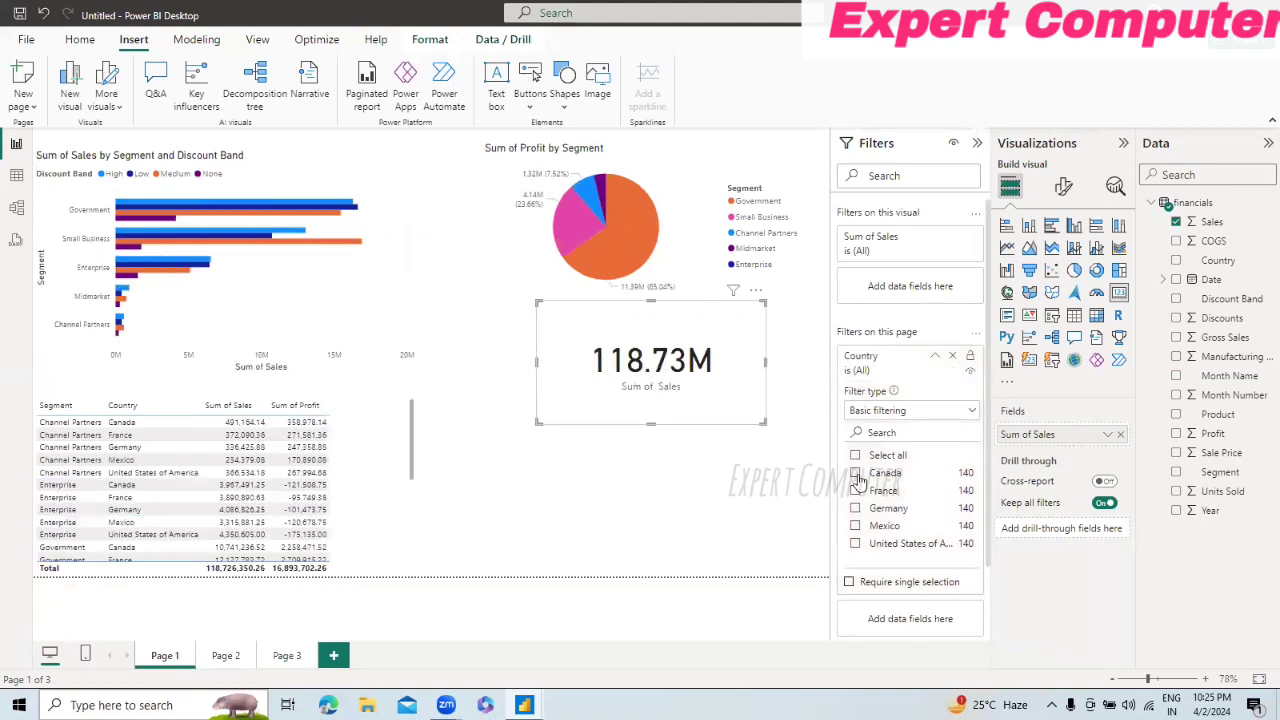
click(856, 475)
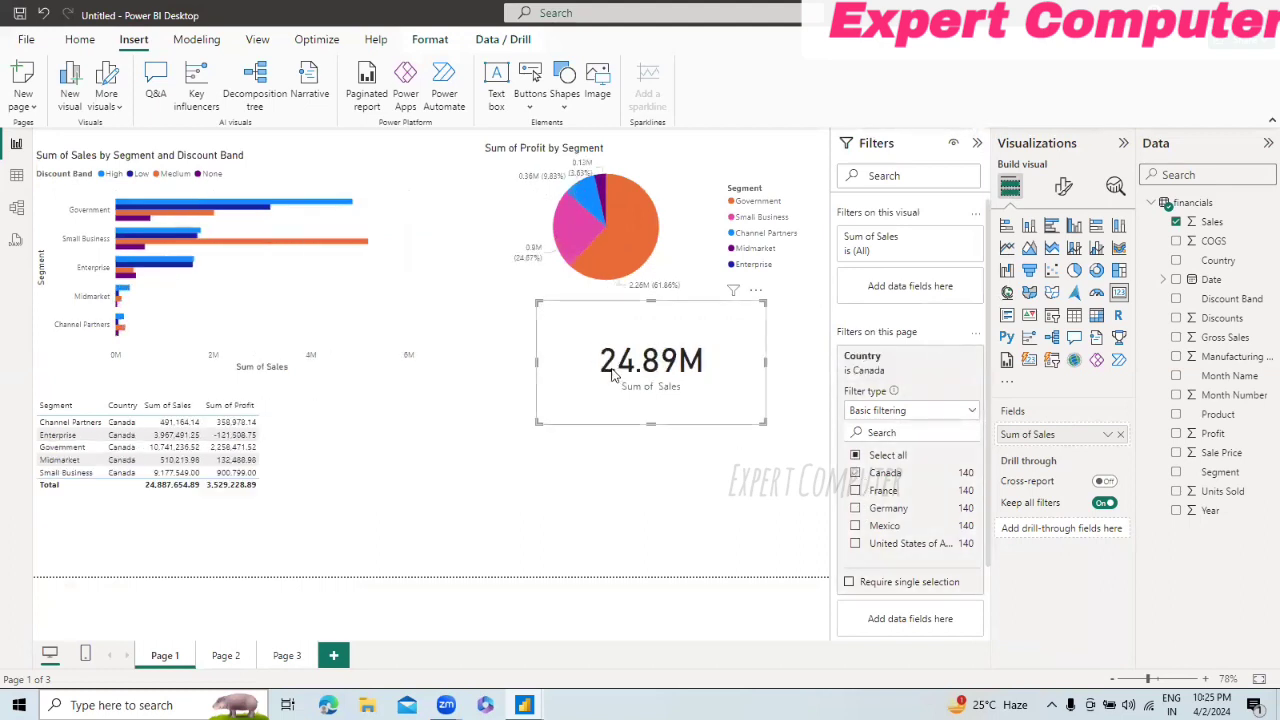
click(856, 491)
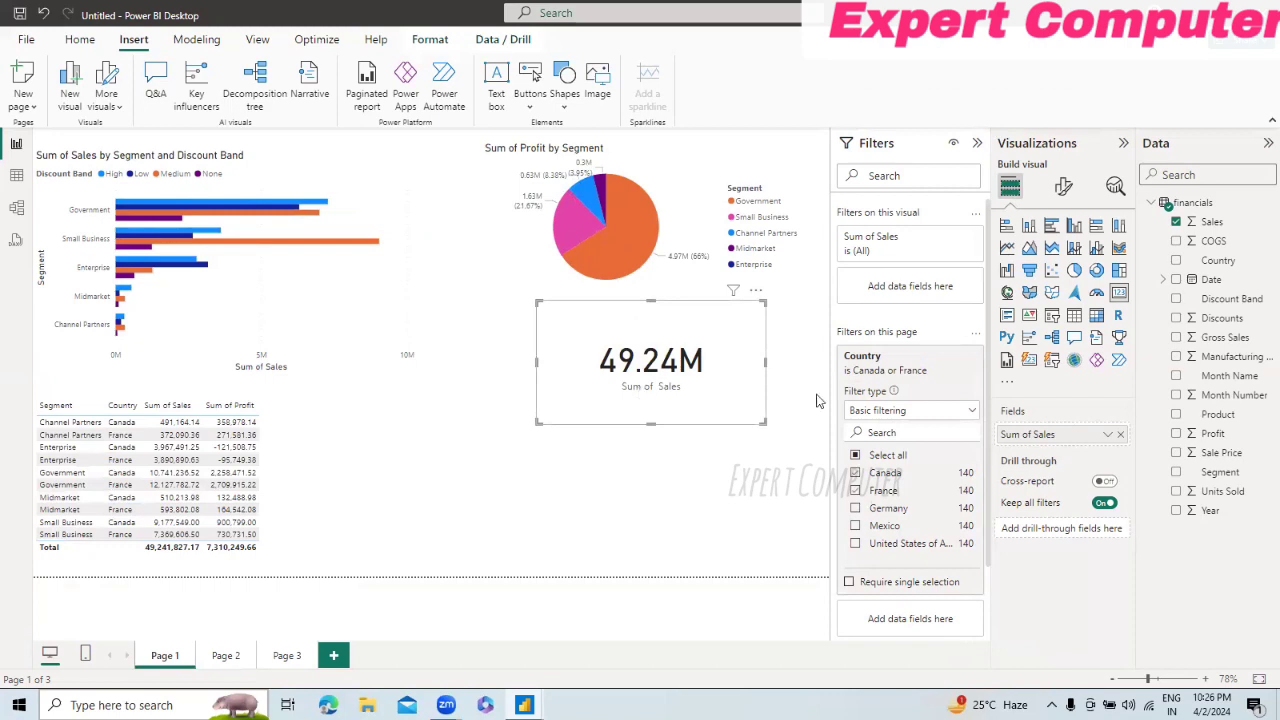
click(870, 473)
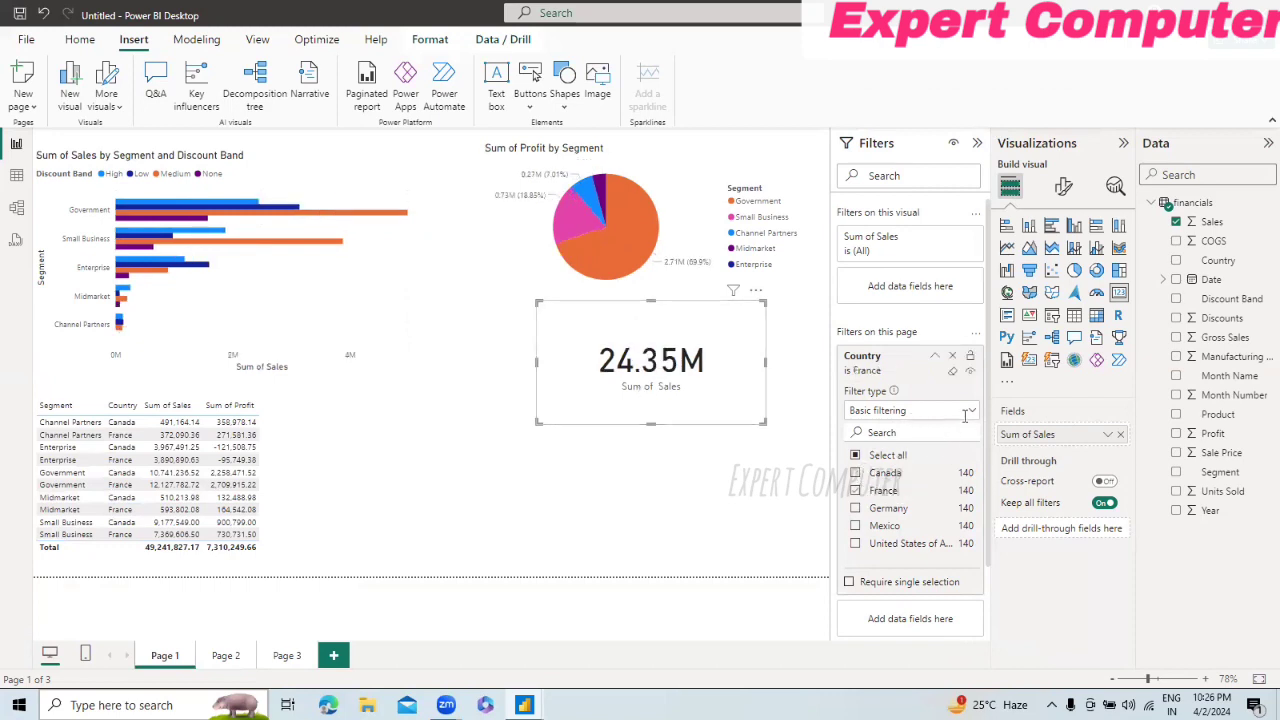
Step: Switch the Country filter to advanced filtering and try adding an Or condition that uses contains, leaving its value empty
click(968, 413)
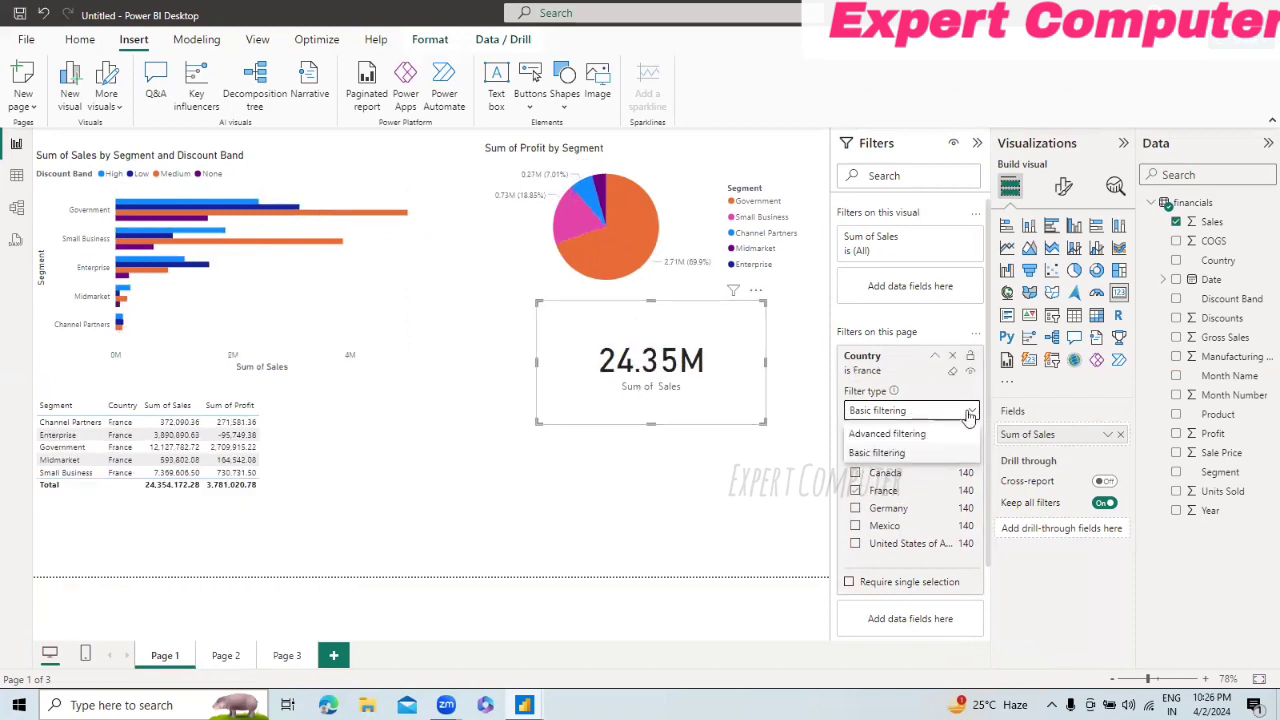
click(913, 436)
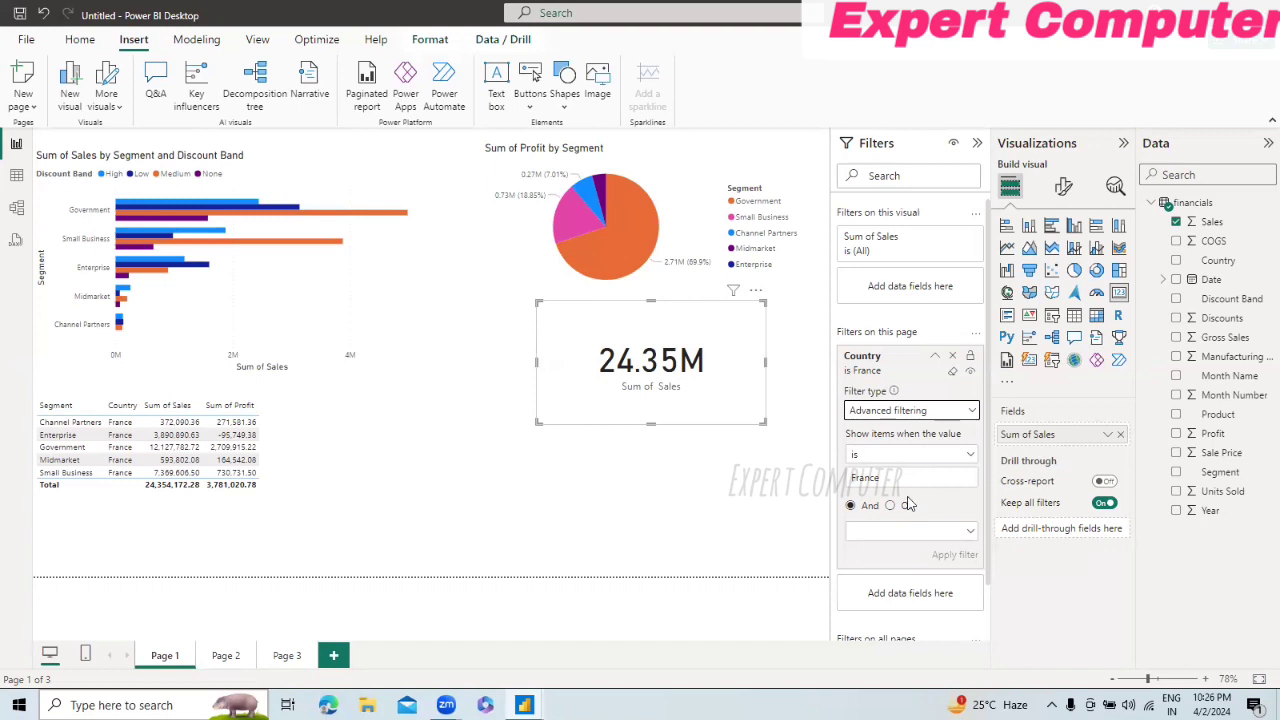
click(970, 533)
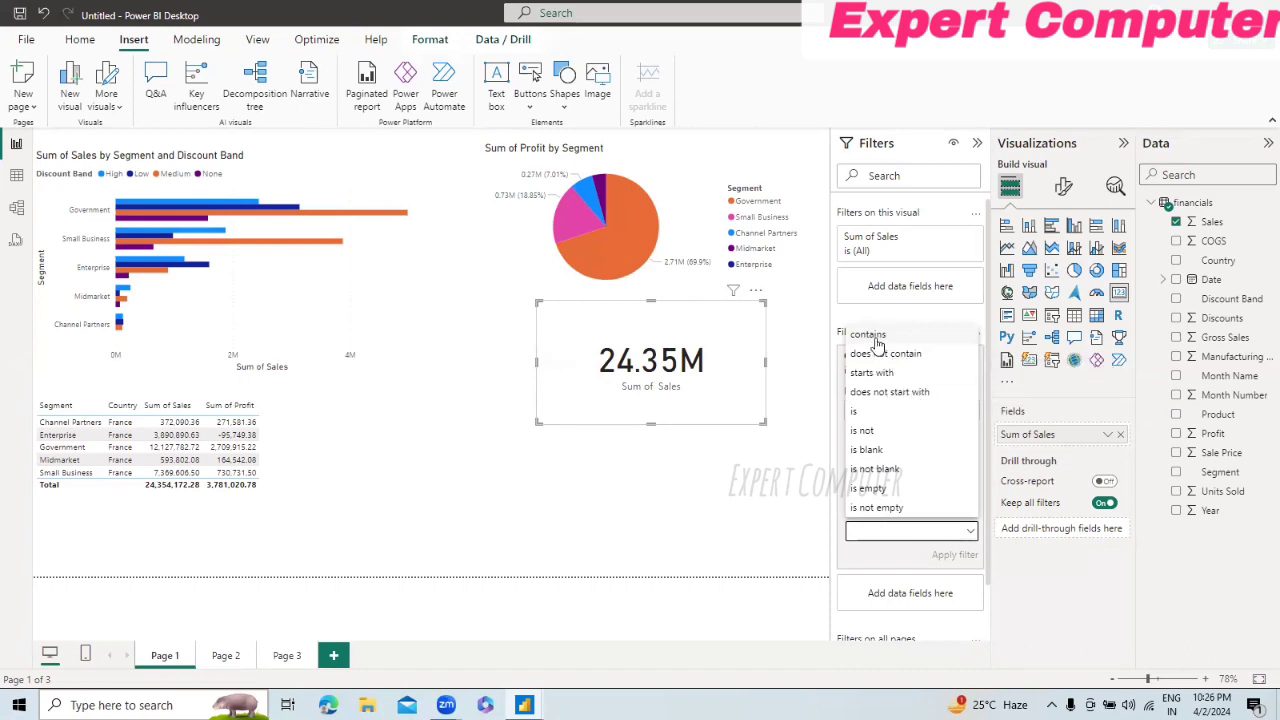
click(876, 338)
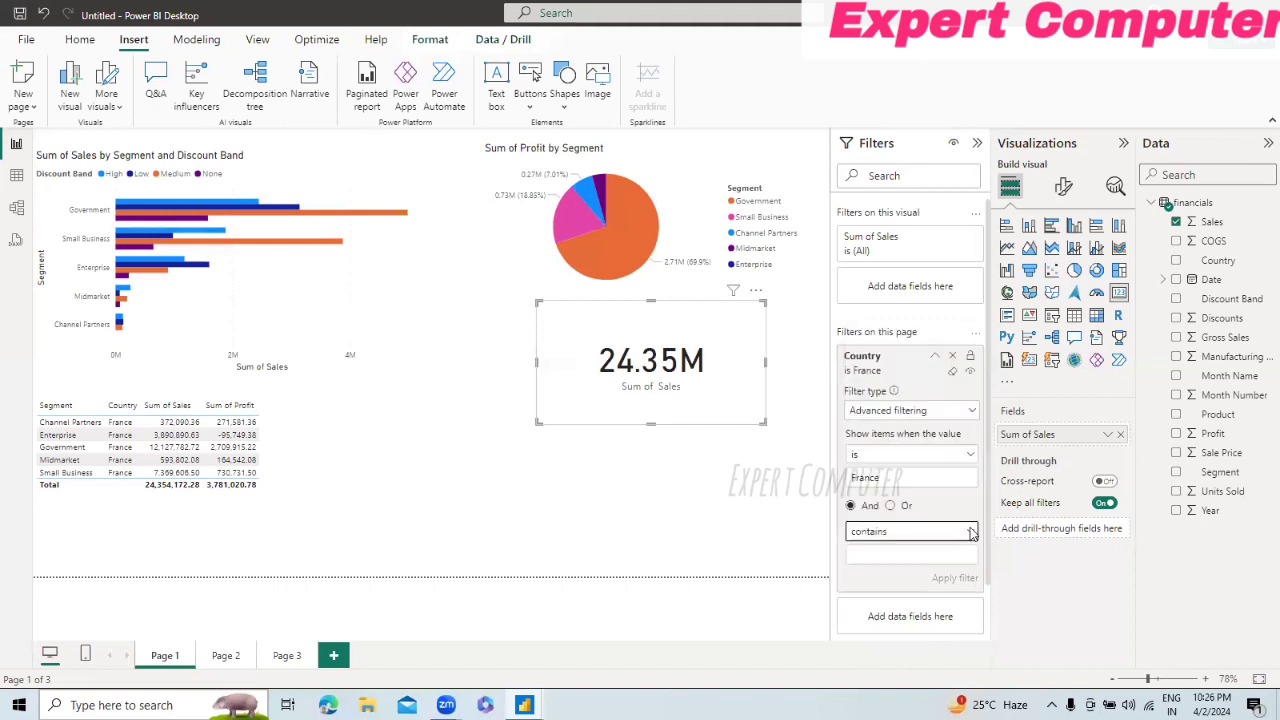
click(890, 556)
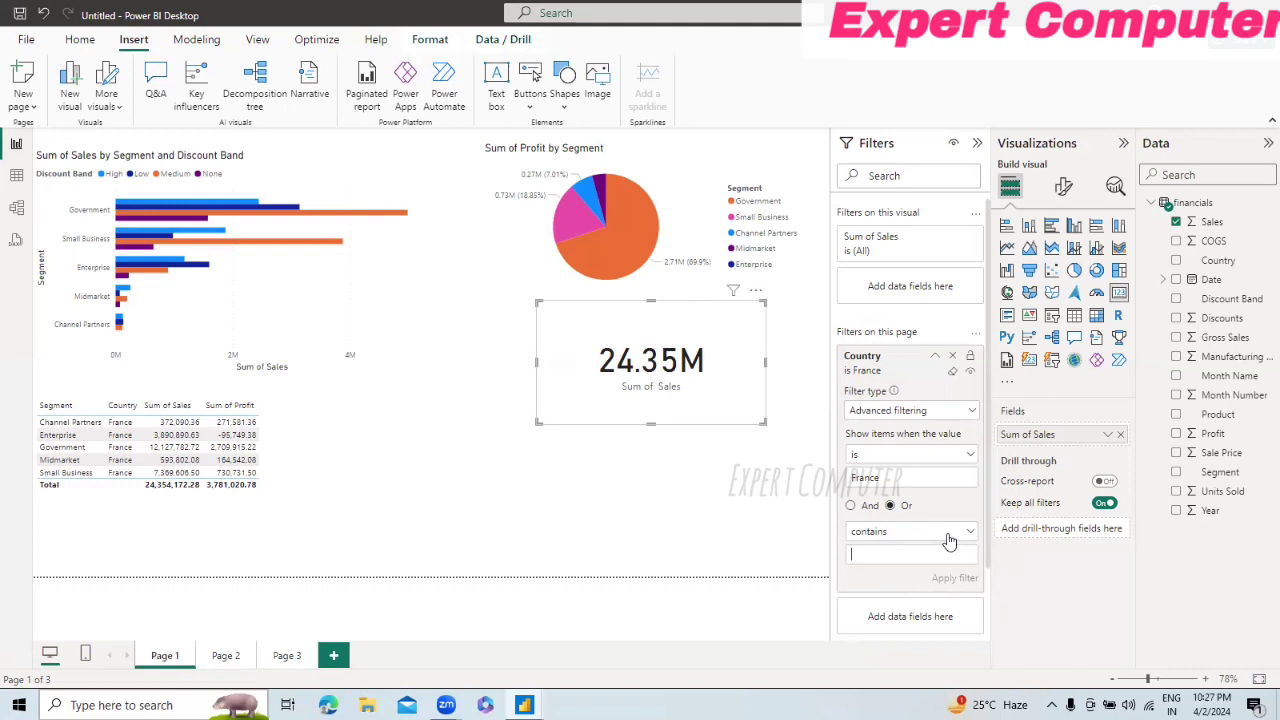
Step: Clear and remove the Country filter from Page 1, and look at the Sum of Sales filter options of the card
click(955, 374)
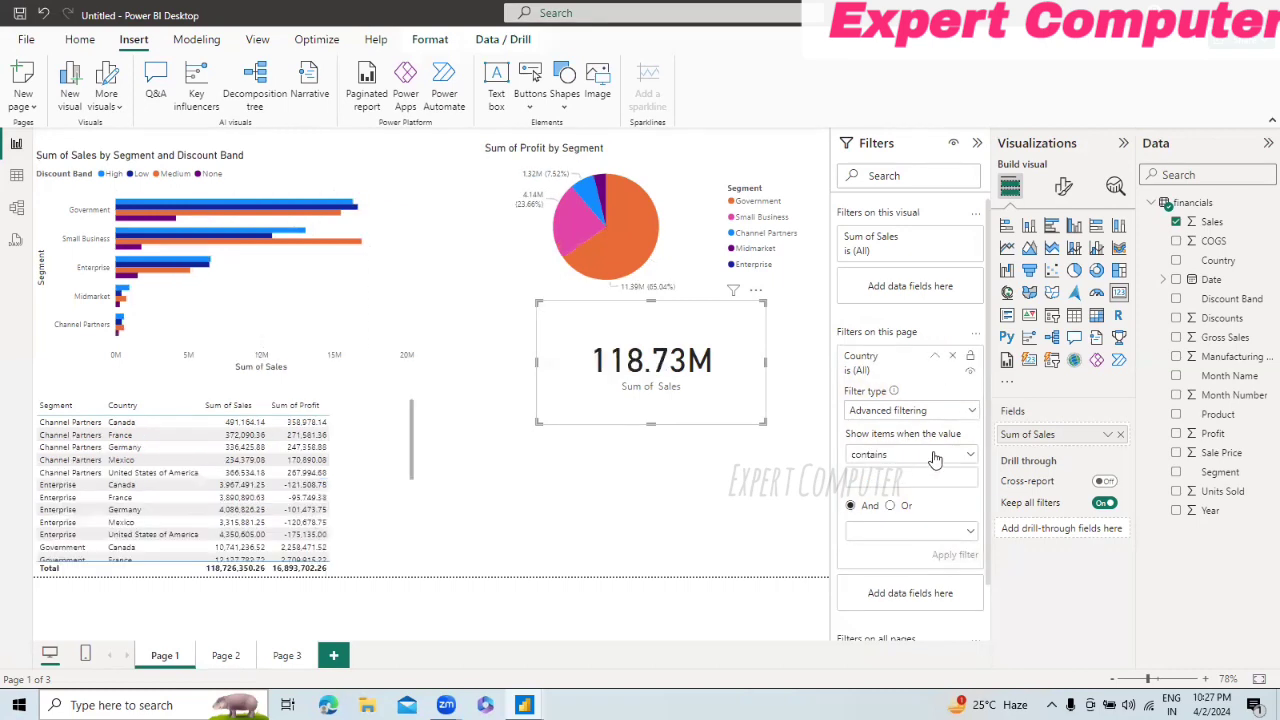
click(952, 358)
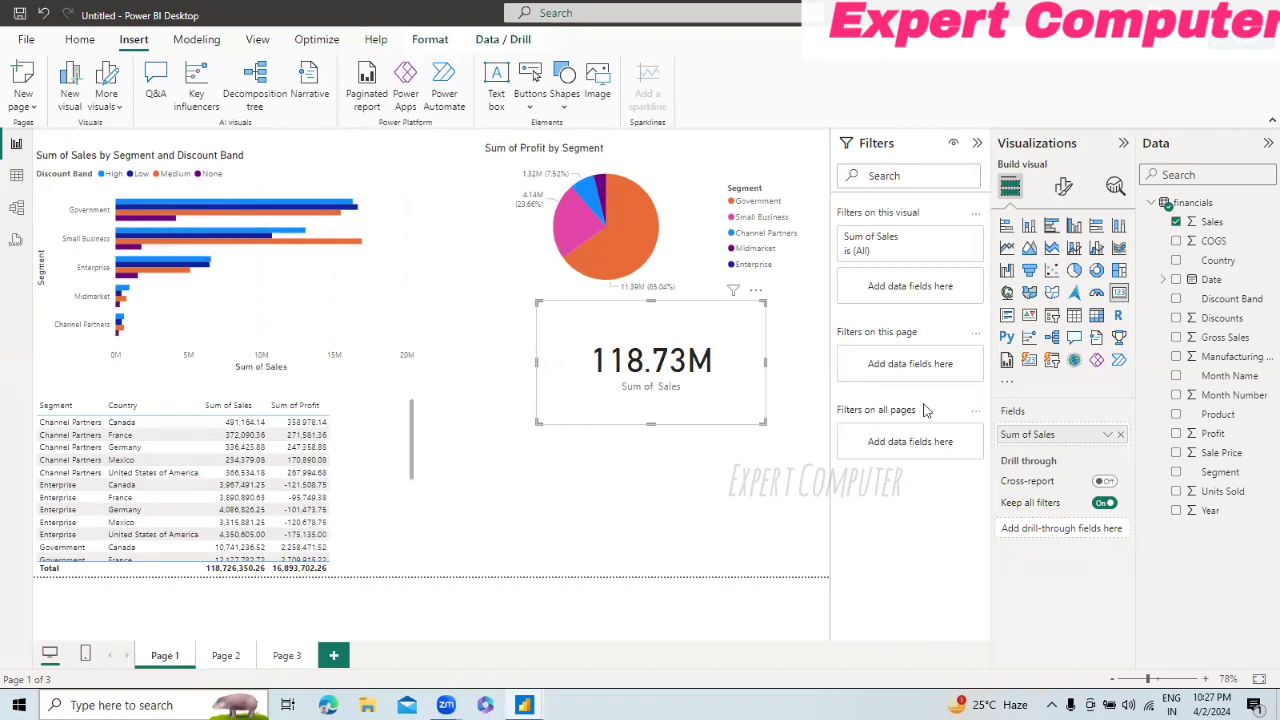
click(955, 240)
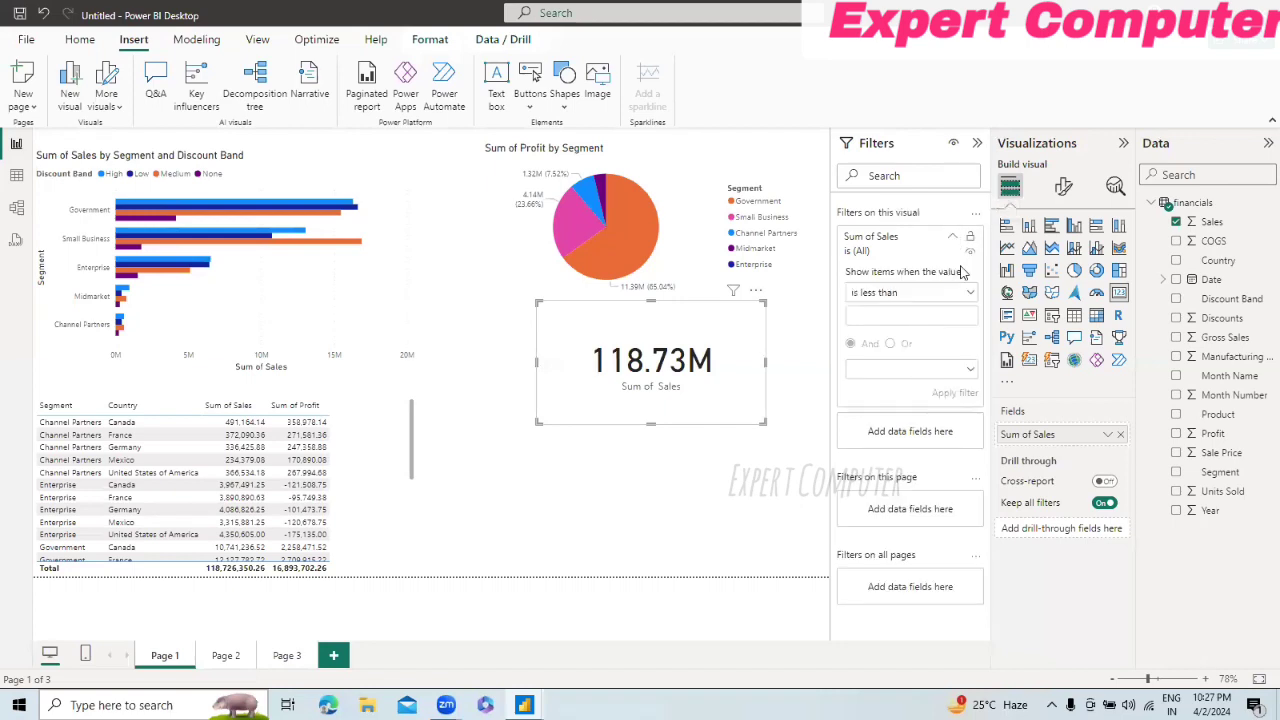
click(952, 245)
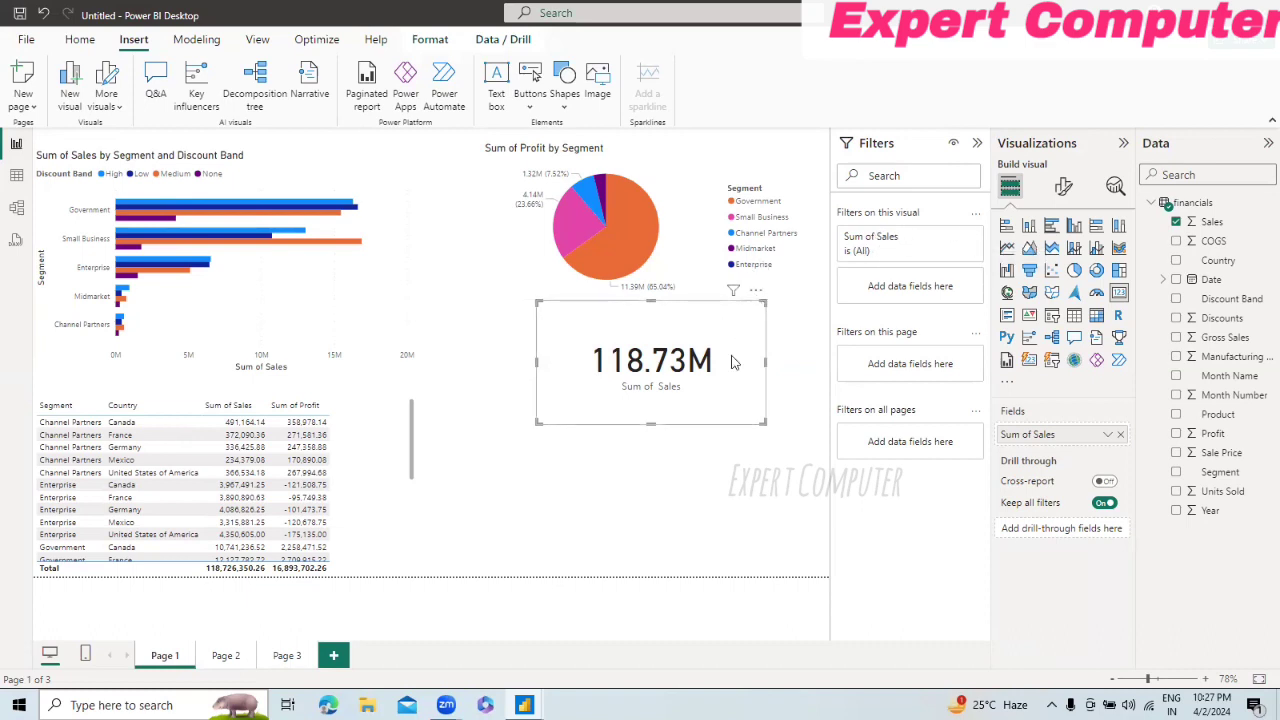
Step: Add Product as a filter on all pages, selecting every product except VTT, Velo and Paseo, and collapse the filter card
click(565, 511)
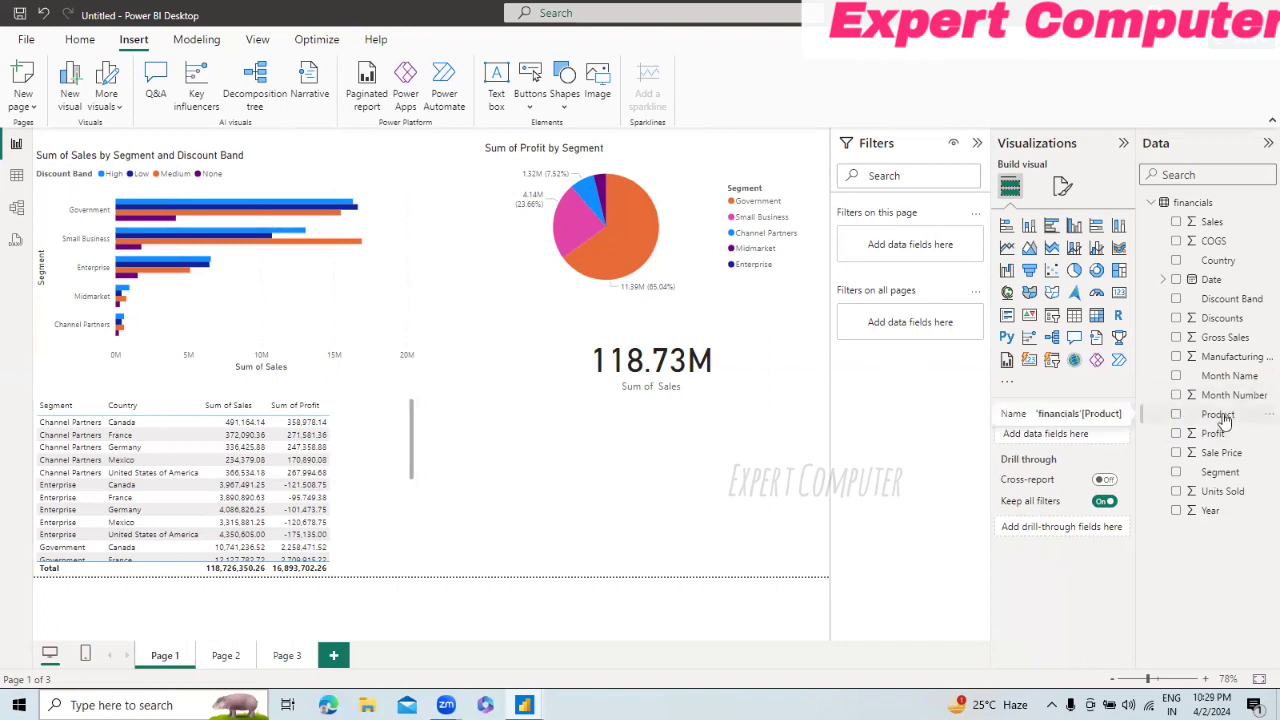
drag(1222, 420, 935, 322)
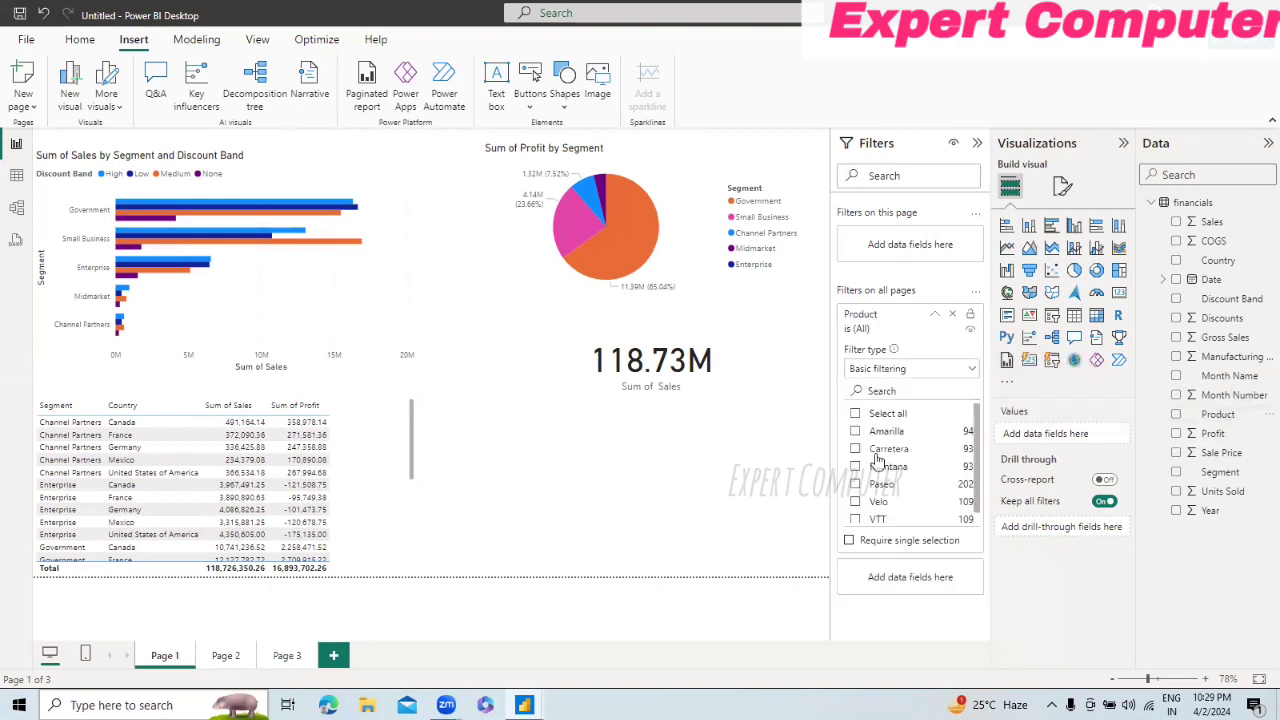
click(856, 414)
scroll(980, 432, down, 1)
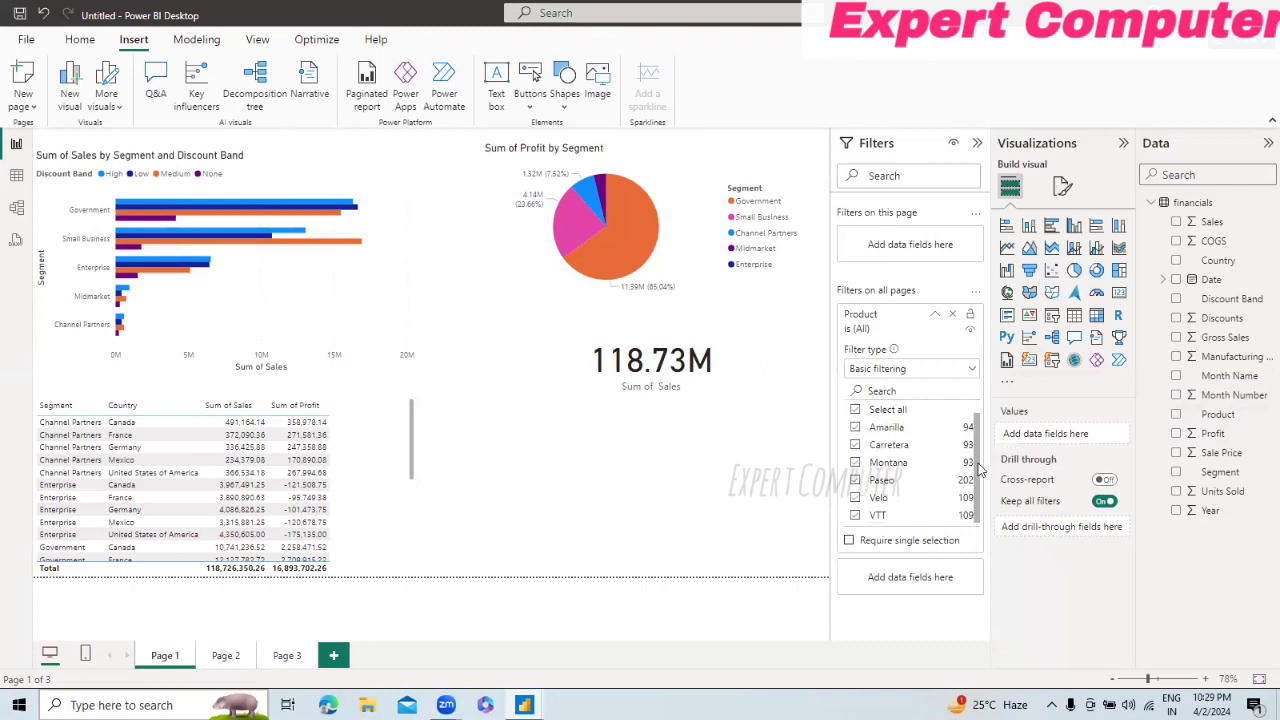
click(856, 515)
click(856, 497)
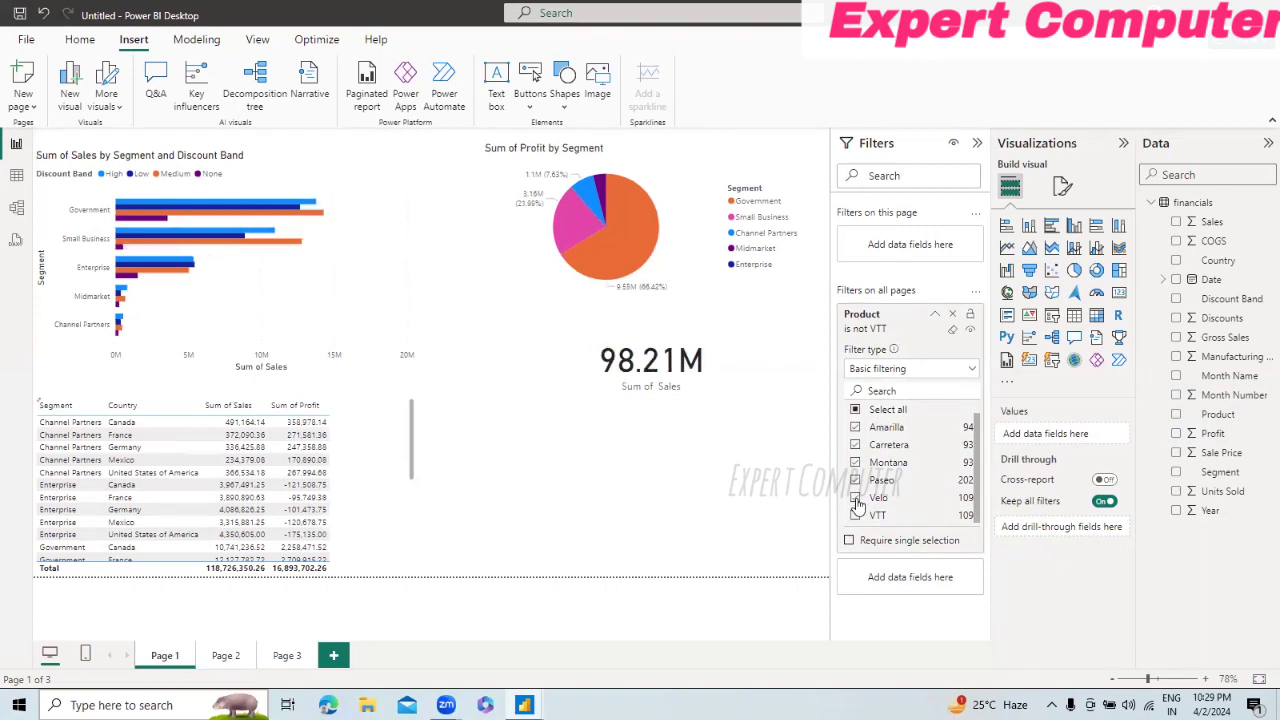
click(856, 481)
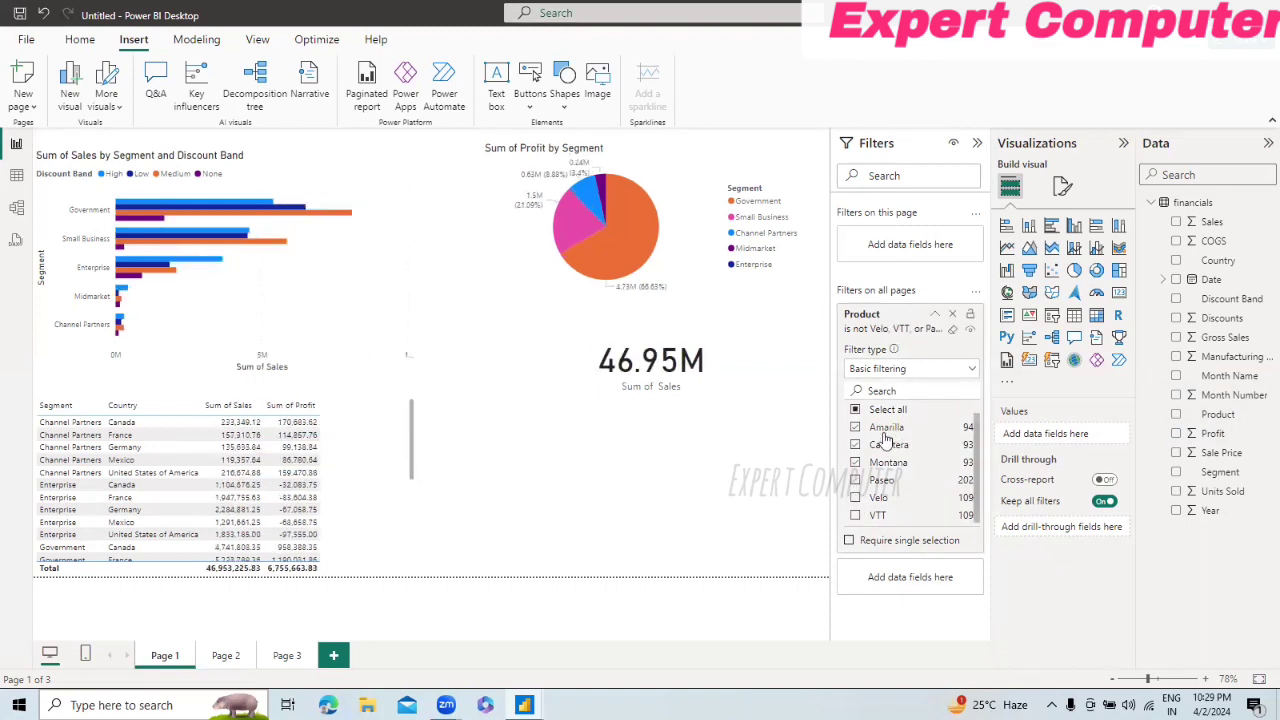
click(934, 314)
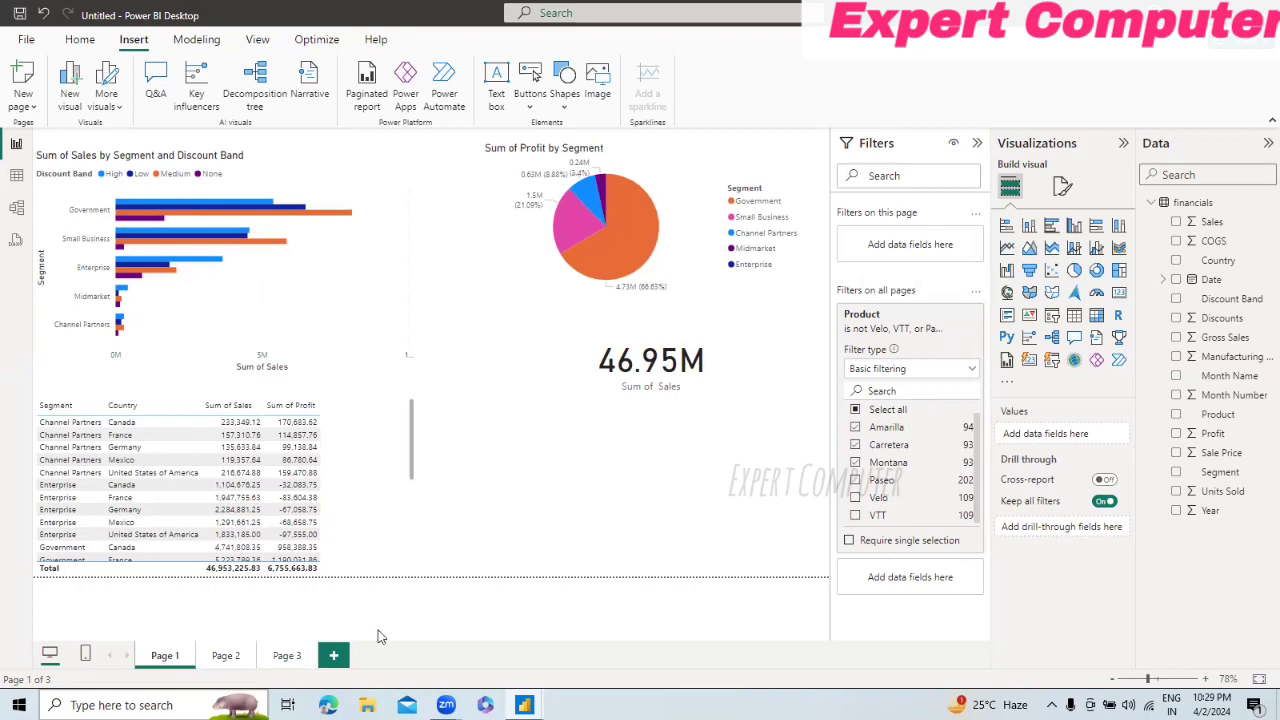
Step: Check Page 2 and Page 3 to see how the all-pages Product filter affects their visuals, and return to Page 1
click(225, 655)
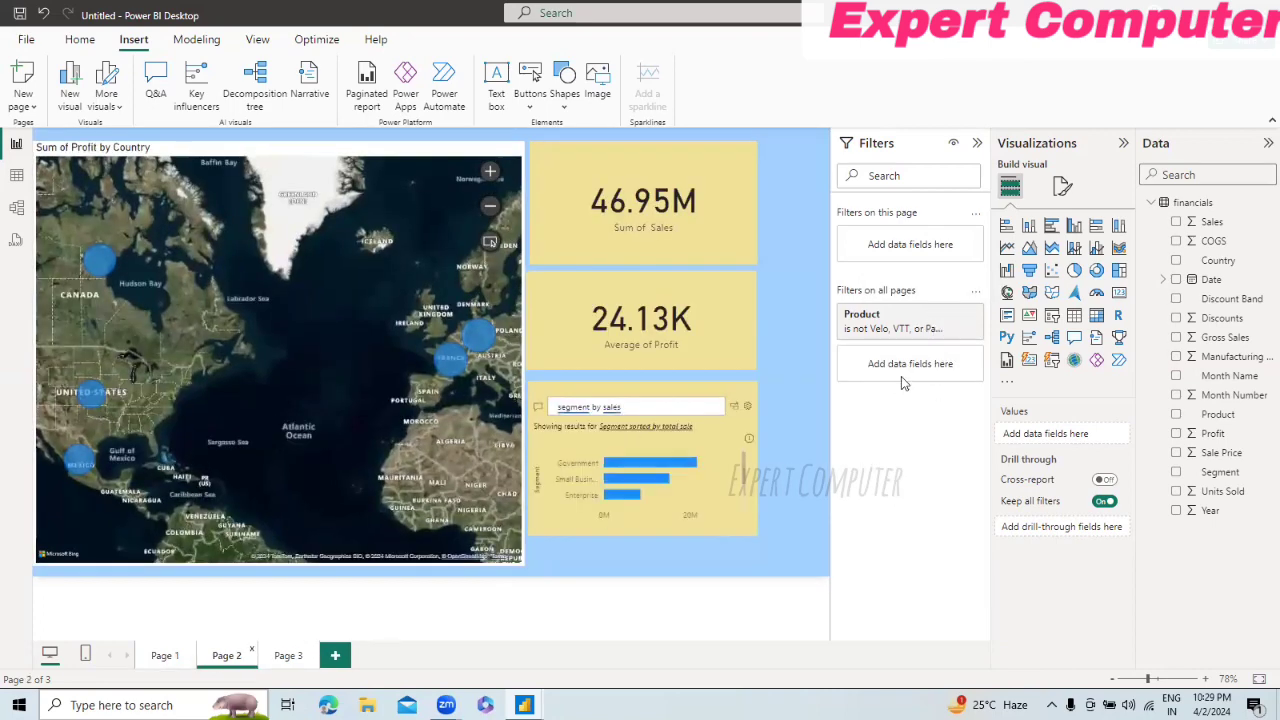
click(287, 655)
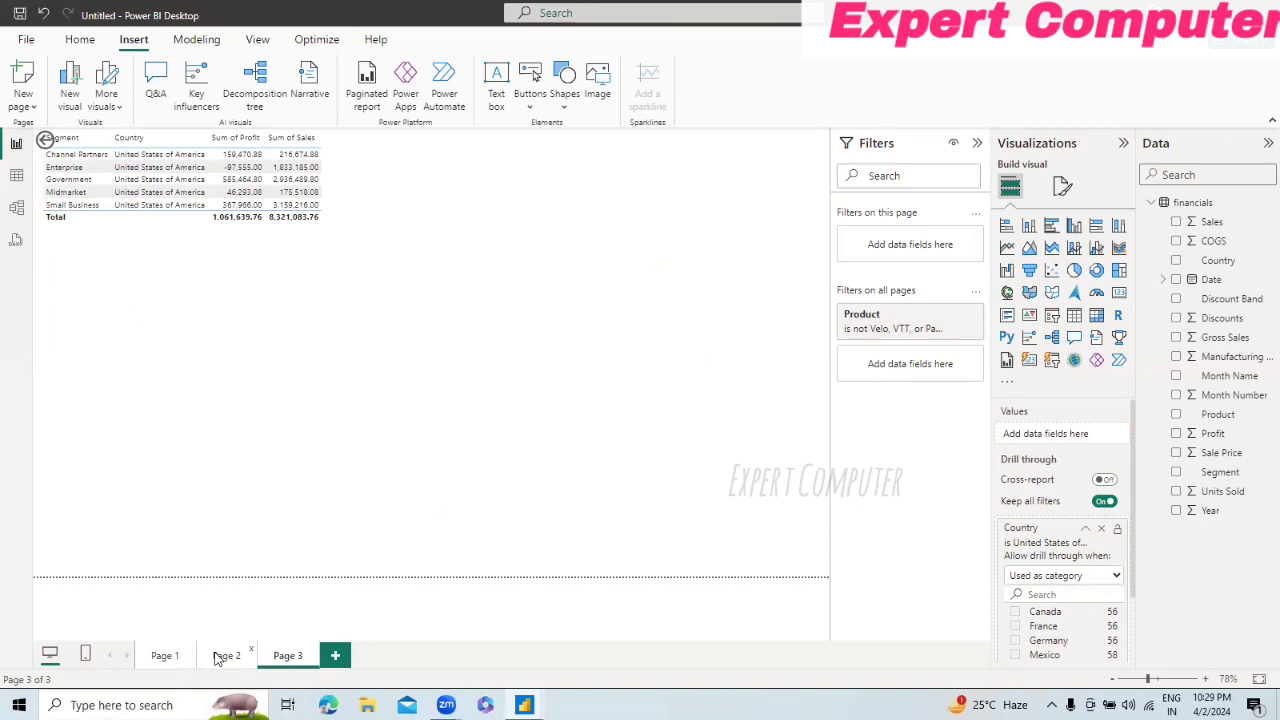
click(217, 657)
click(163, 655)
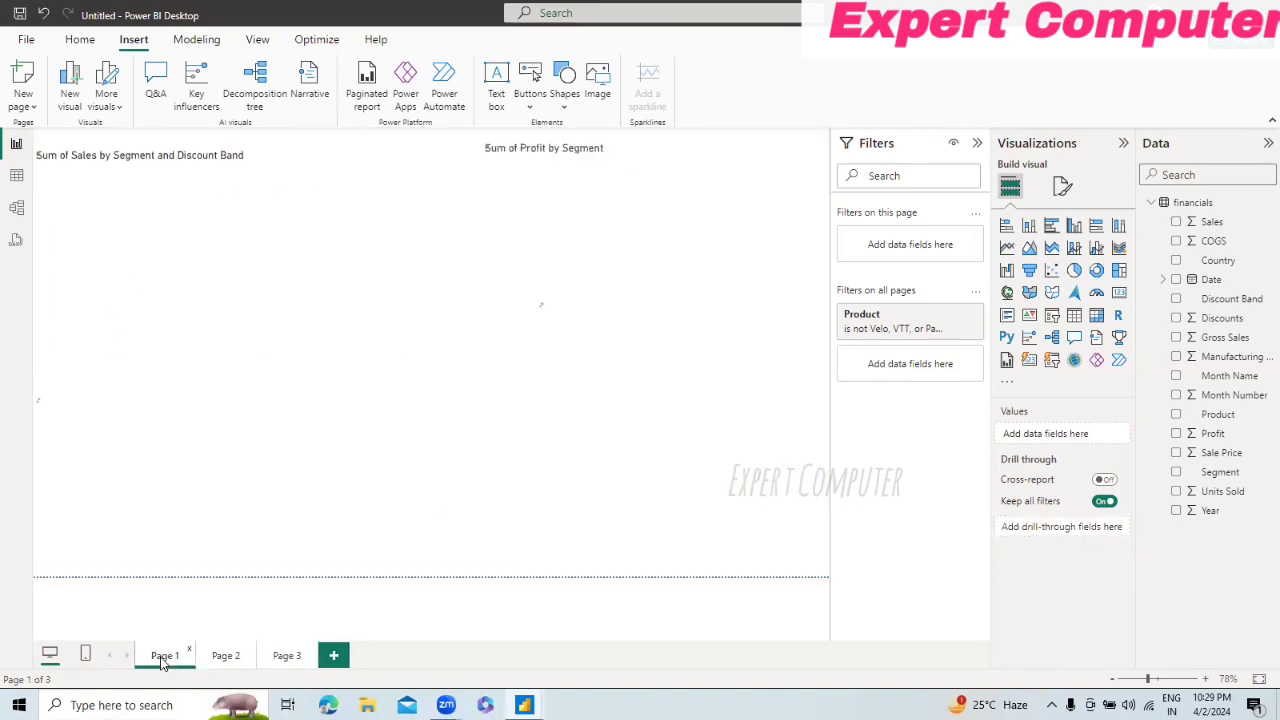